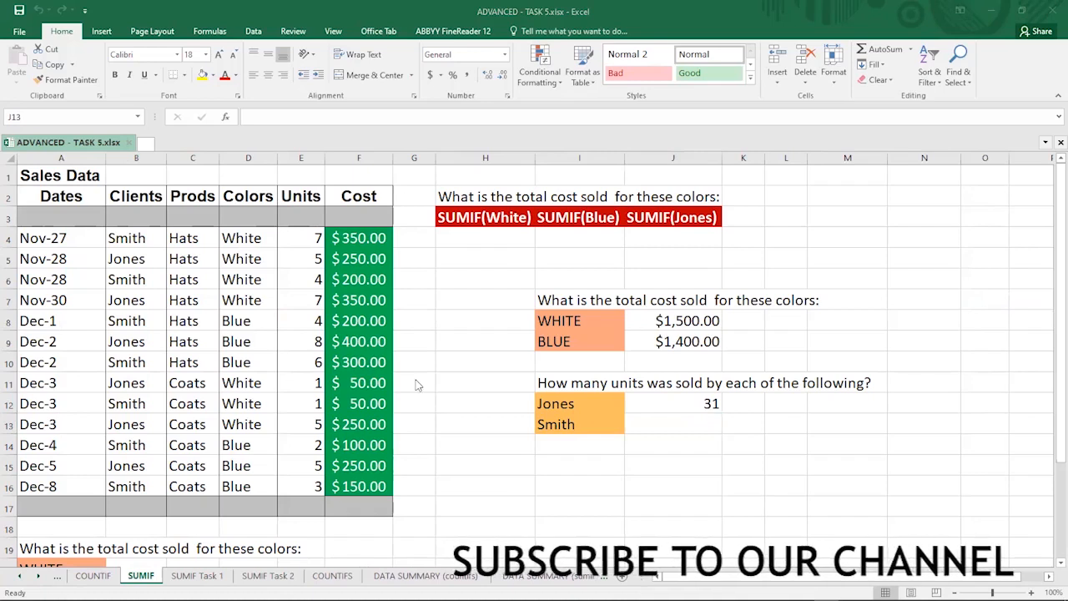
# Step: Browse the SUMIF, SUMIF Task 1, SUMIF Task 2 and COUNTIF exercise sheets of the workbook
pyautogui.click(20, 577)
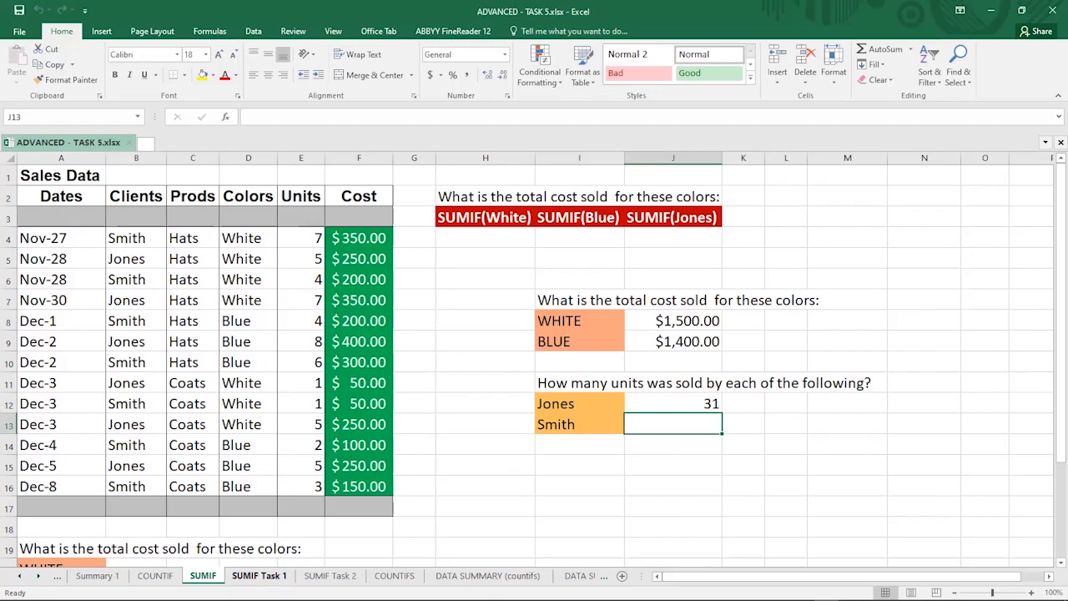
pyautogui.click(259, 575)
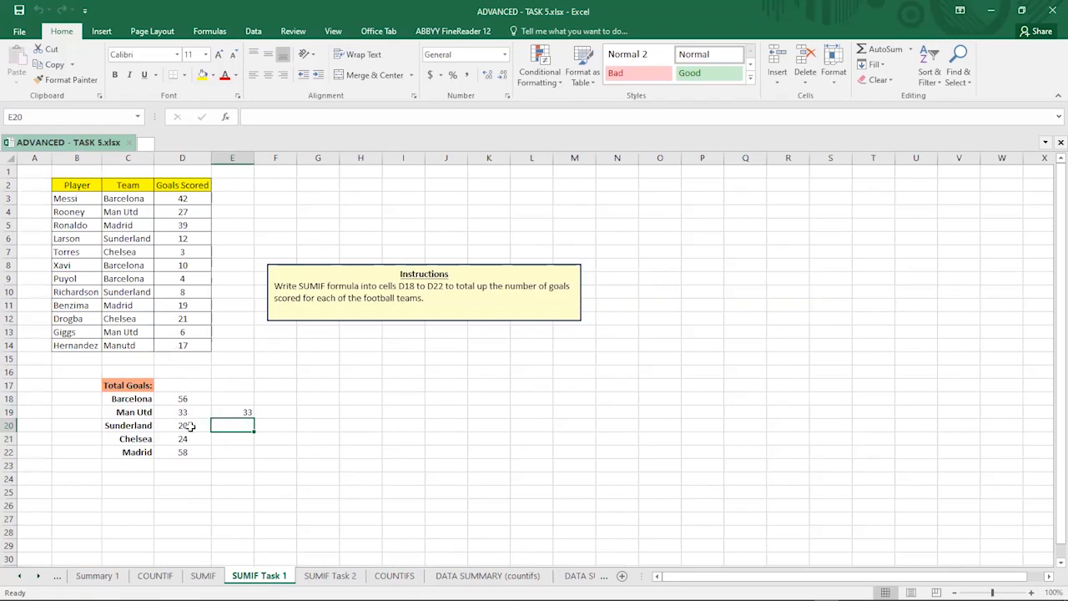
pyautogui.click(339, 579)
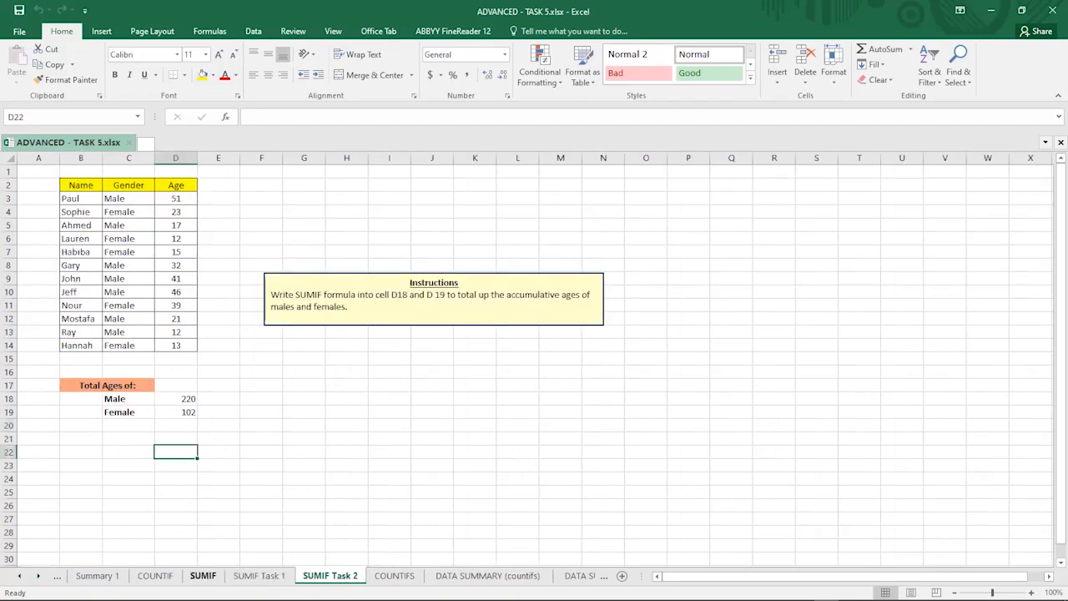
pyautogui.click(203, 579)
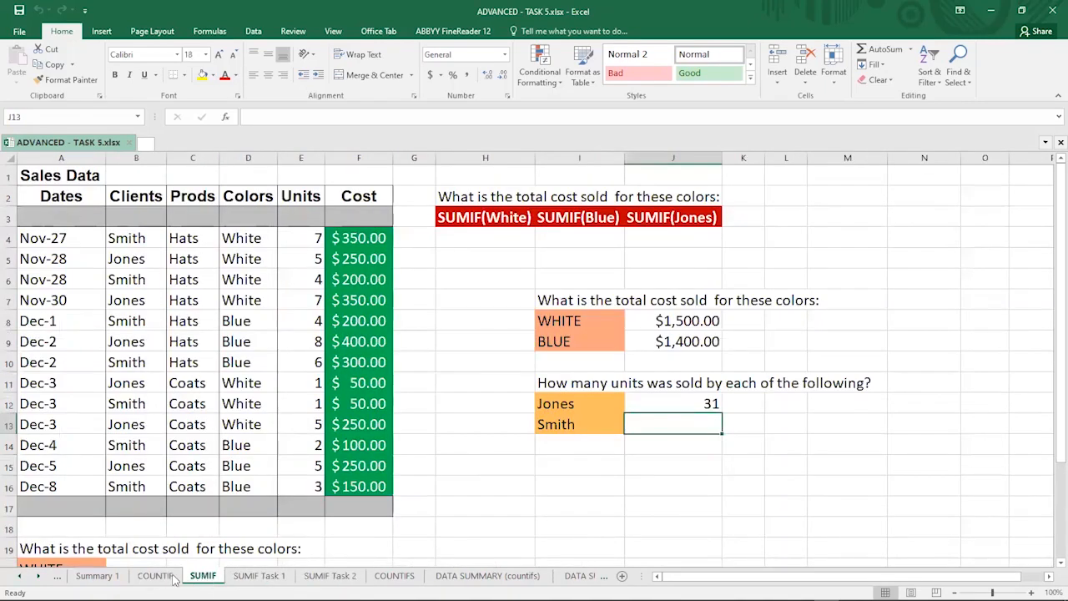
pyautogui.click(162, 577)
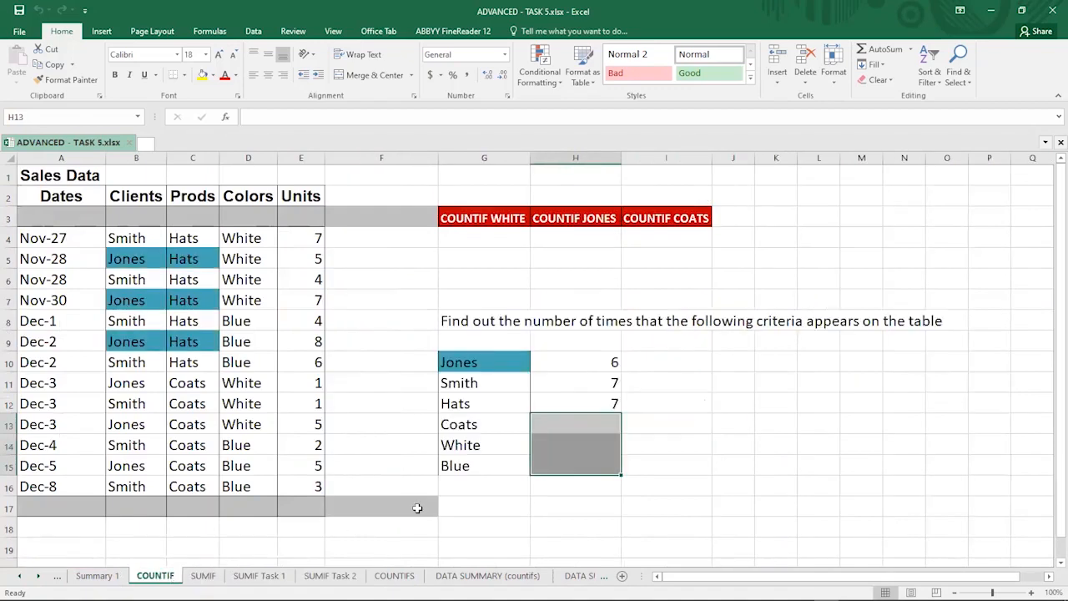
pyautogui.click(550, 427)
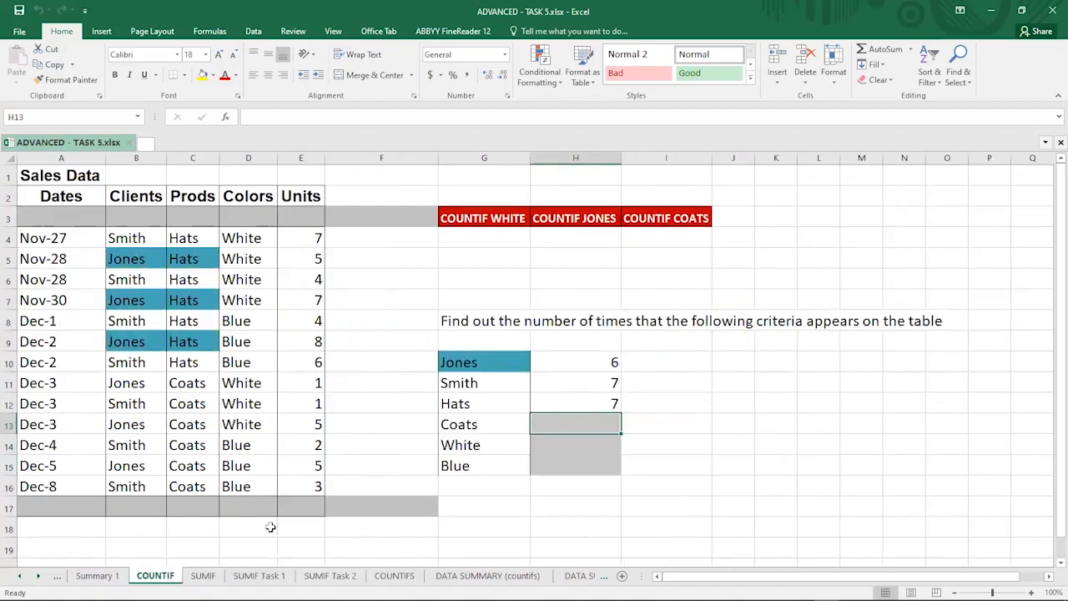
pyautogui.click(203, 575)
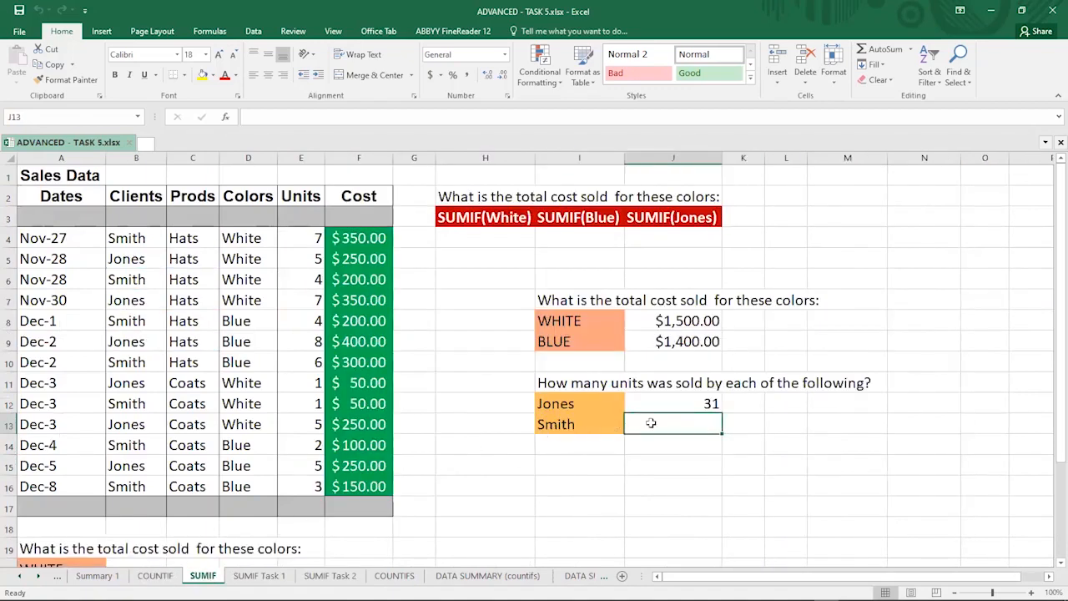
# Step: On the COUNTIF sheet, enter a COUNTIF formula in H13 counting the Coats criterion in G13 within the Prods range C4:C16
pyautogui.click(150, 575)
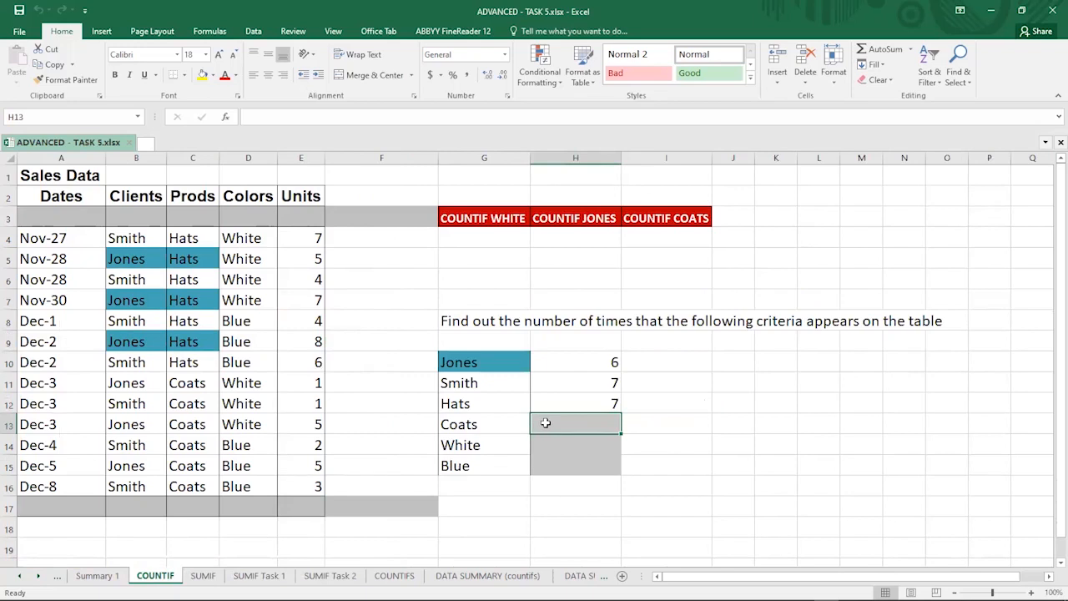
pyautogui.write('=')
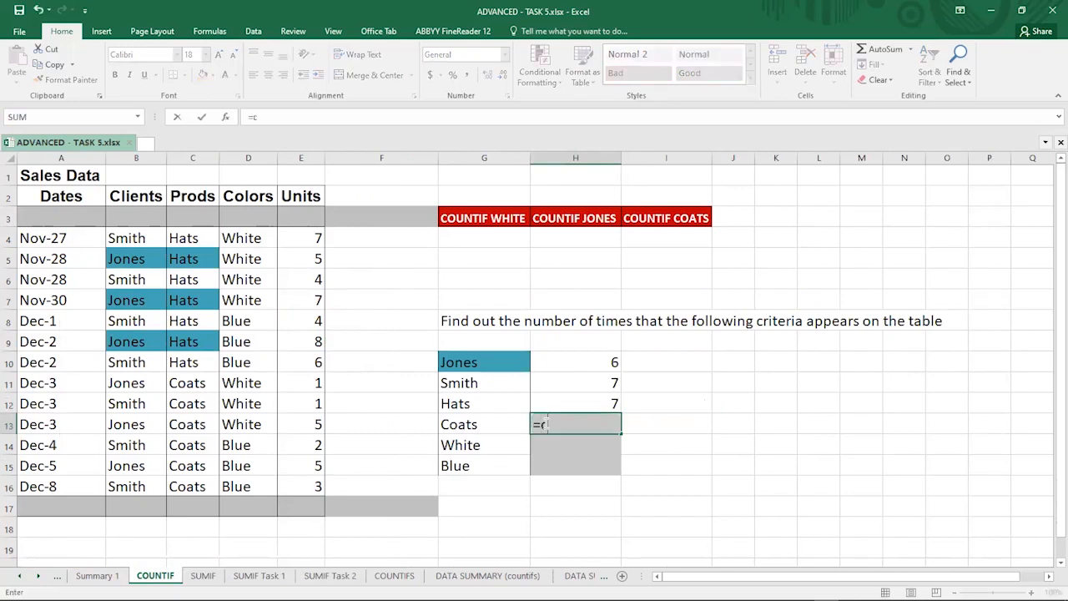
pyautogui.write('count')
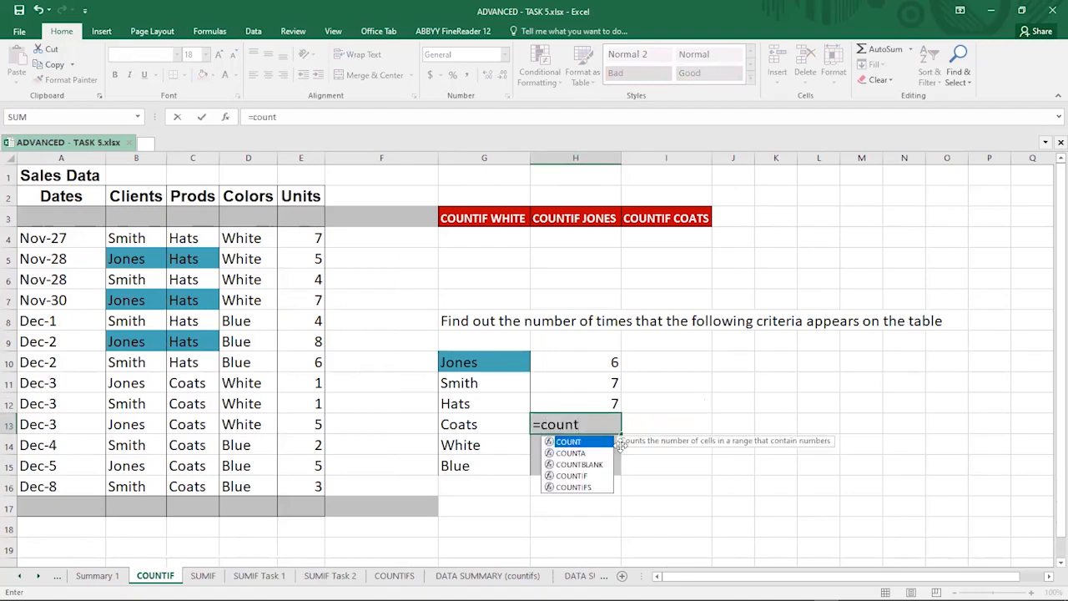
pyautogui.doubleClick(572, 475)
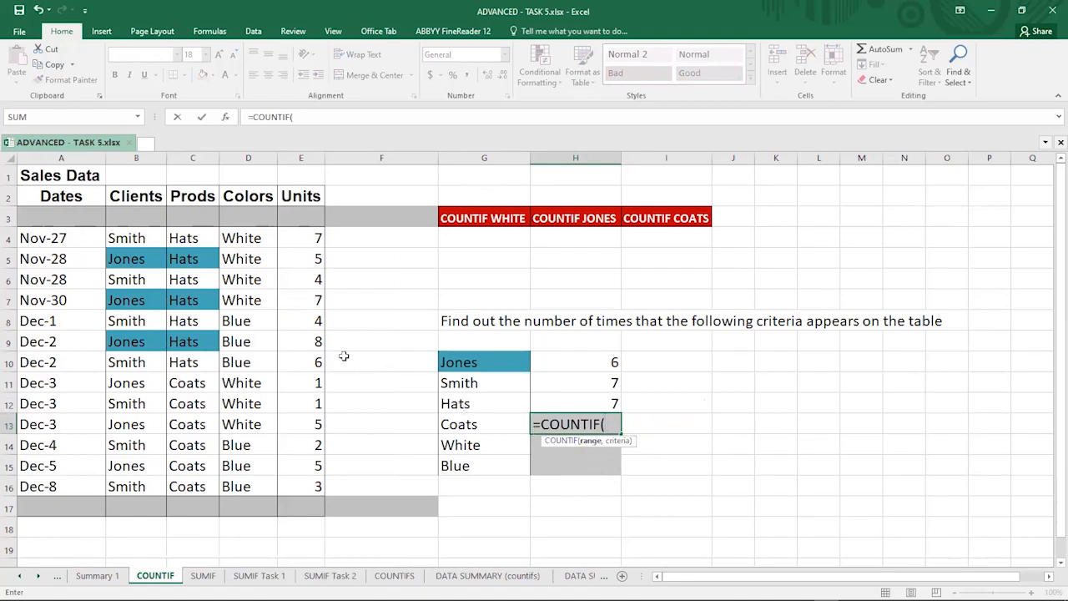
pyautogui.click(191, 233)
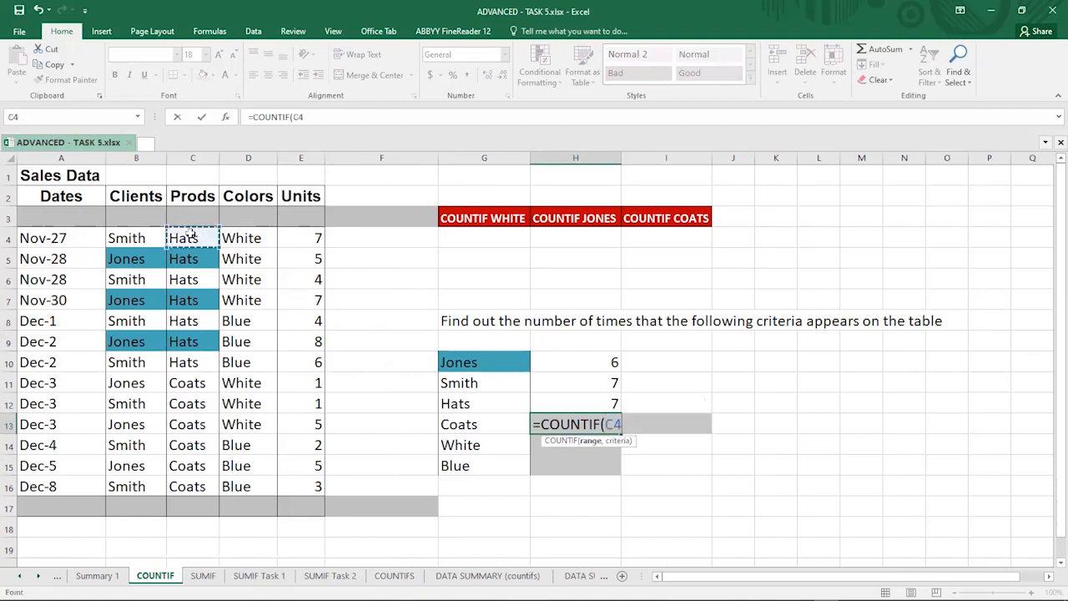
pyautogui.keyDown('shift'); pyautogui.click(182, 483); pyautogui.keyUp('shift')
pyautogui.write(',')
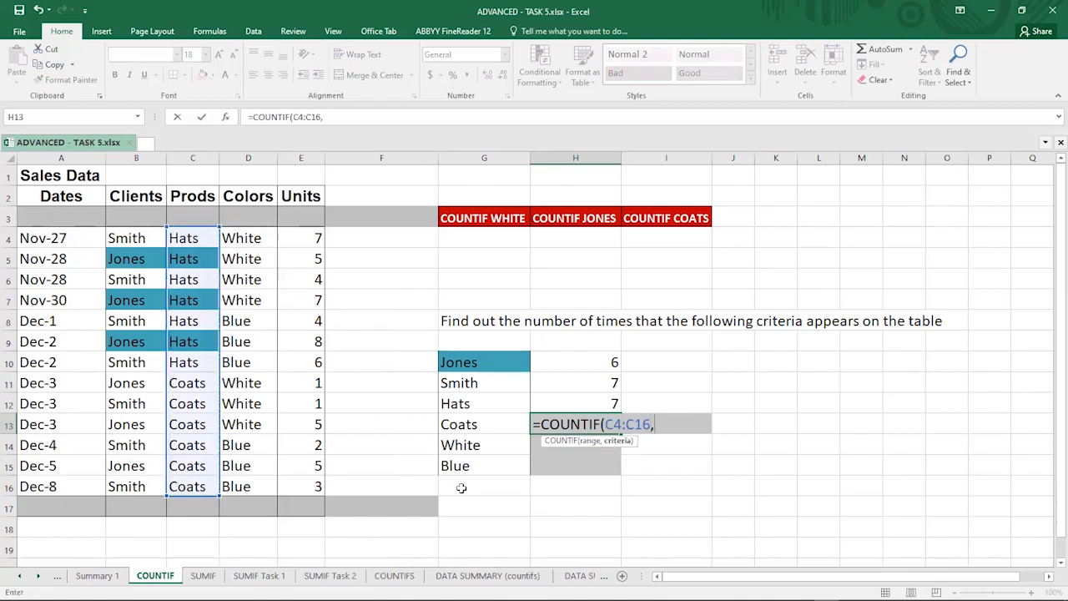
pyautogui.click(476, 424)
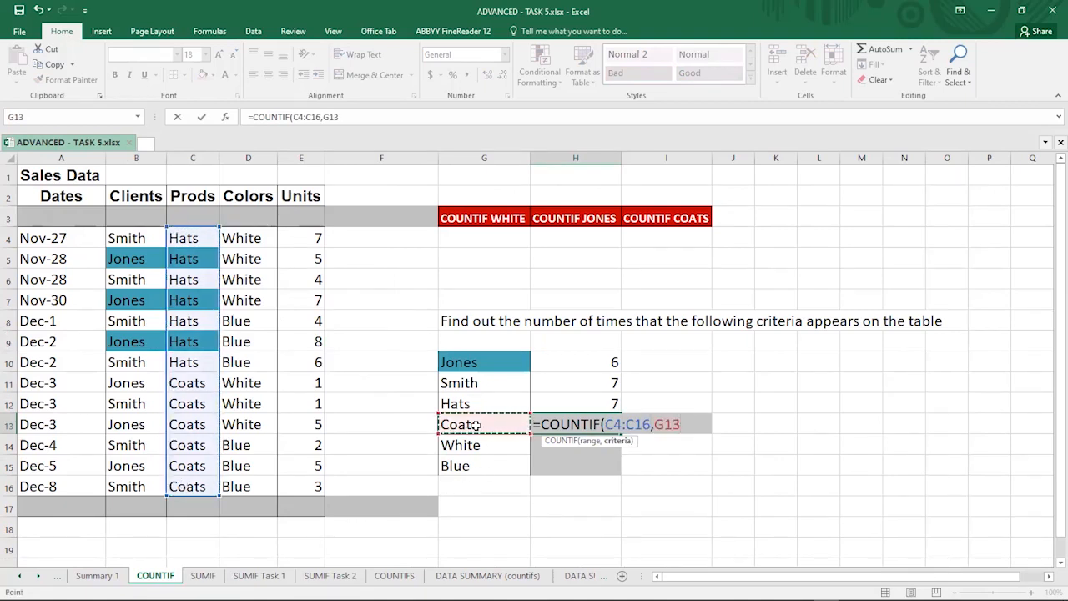
pyautogui.press('Return')
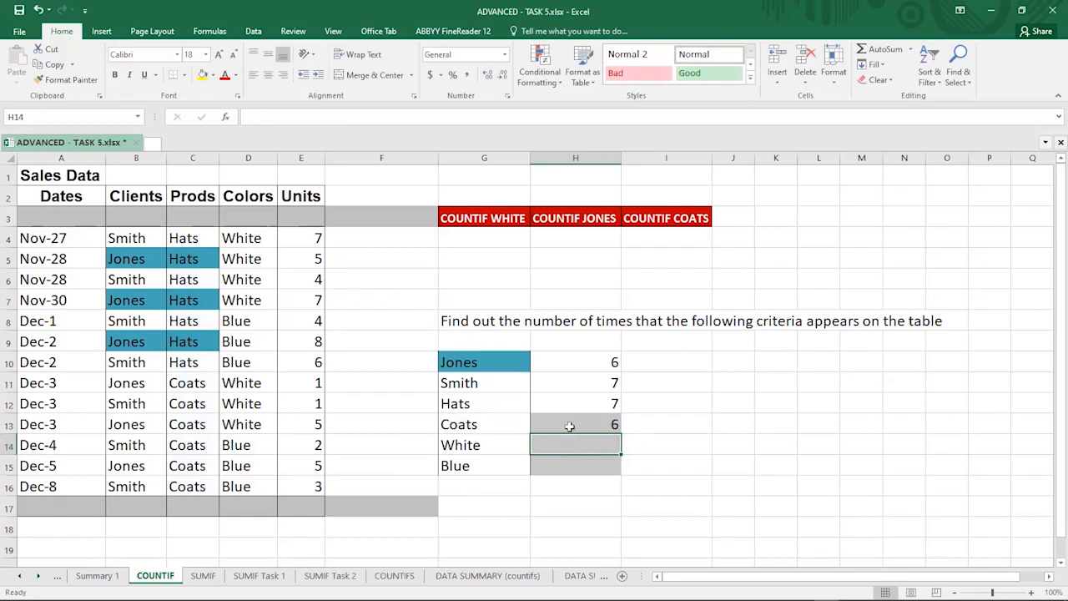
# Step: Enter =COUNTIF(D4:D16,G14) in H14 to count White in the Colors column
pyautogui.write('=')
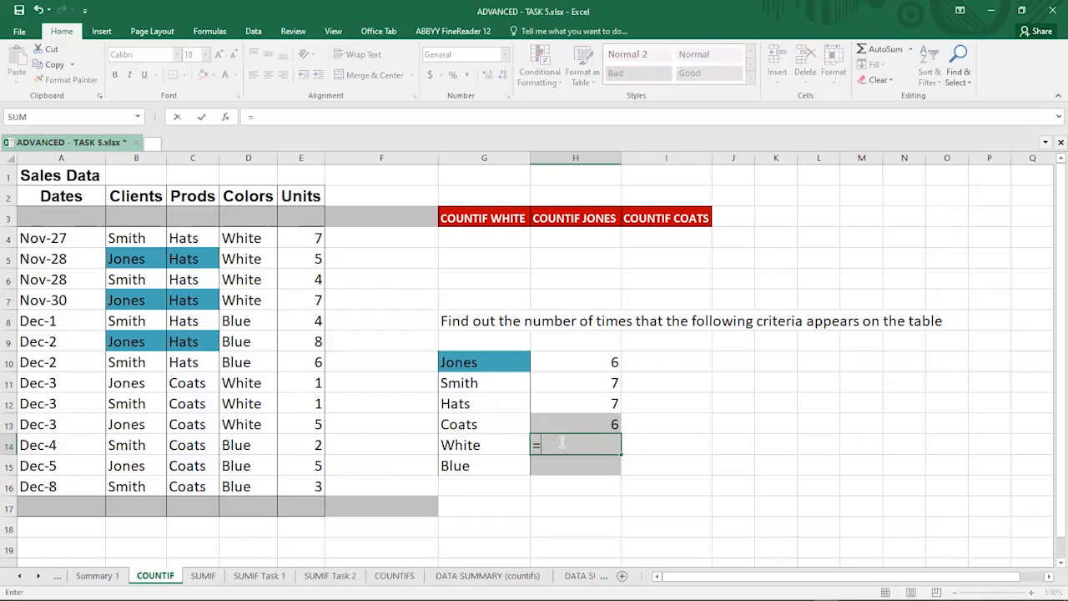
pyautogui.write('count')
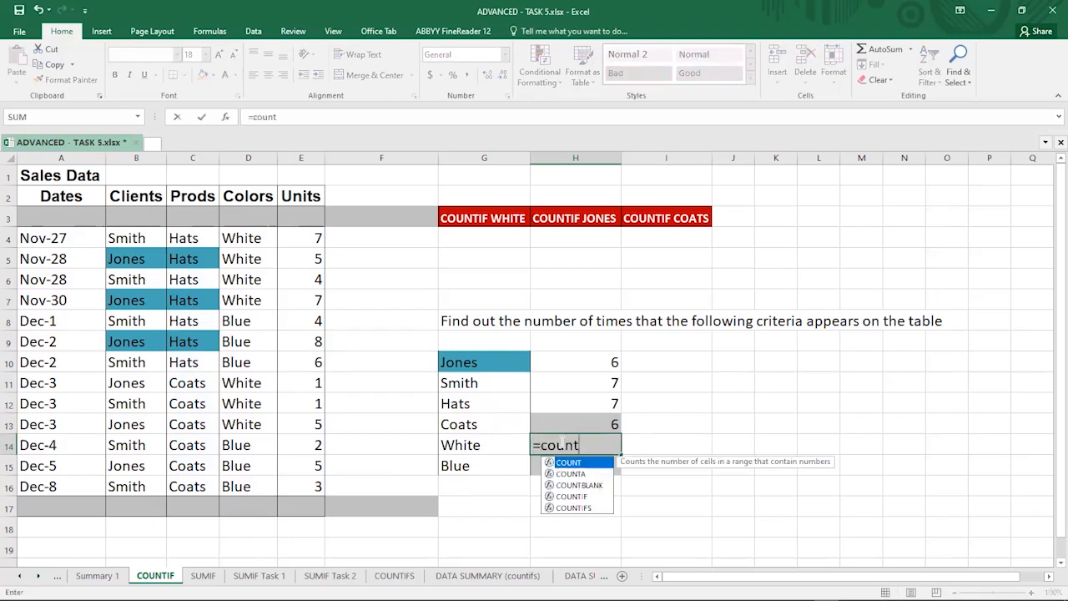
pyautogui.doubleClick(576, 495)
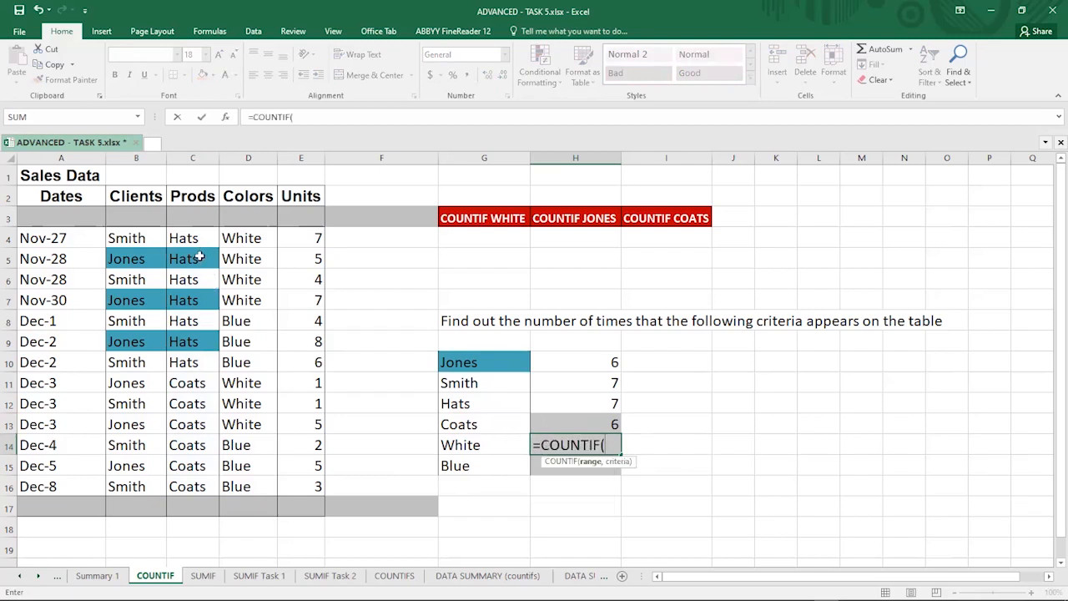
pyautogui.click(241, 238)
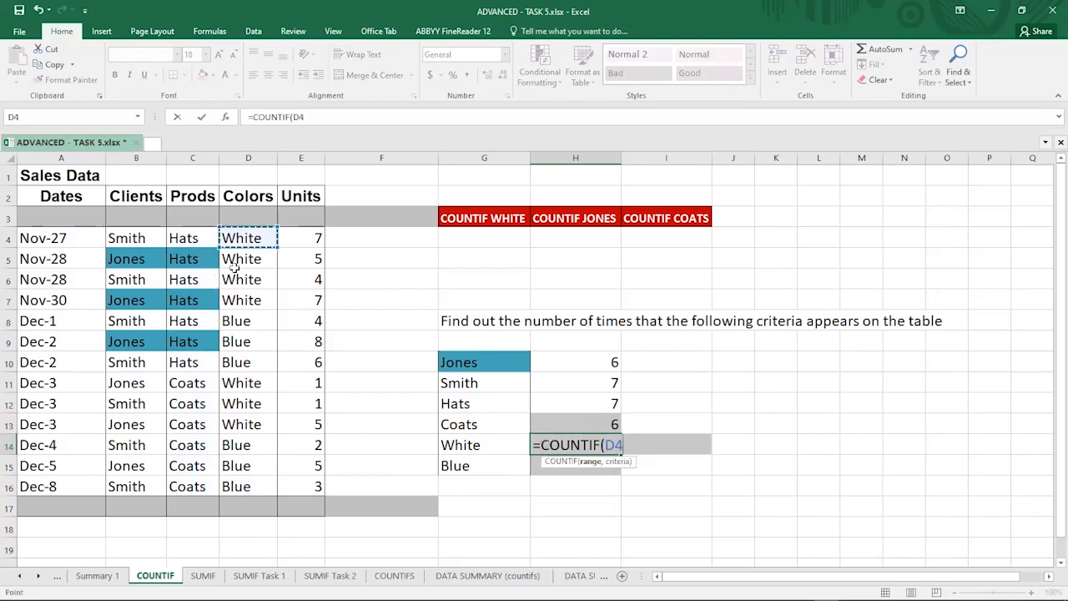
pyautogui.keyDown('shift'); pyautogui.click(255, 482); pyautogui.keyUp('shift')
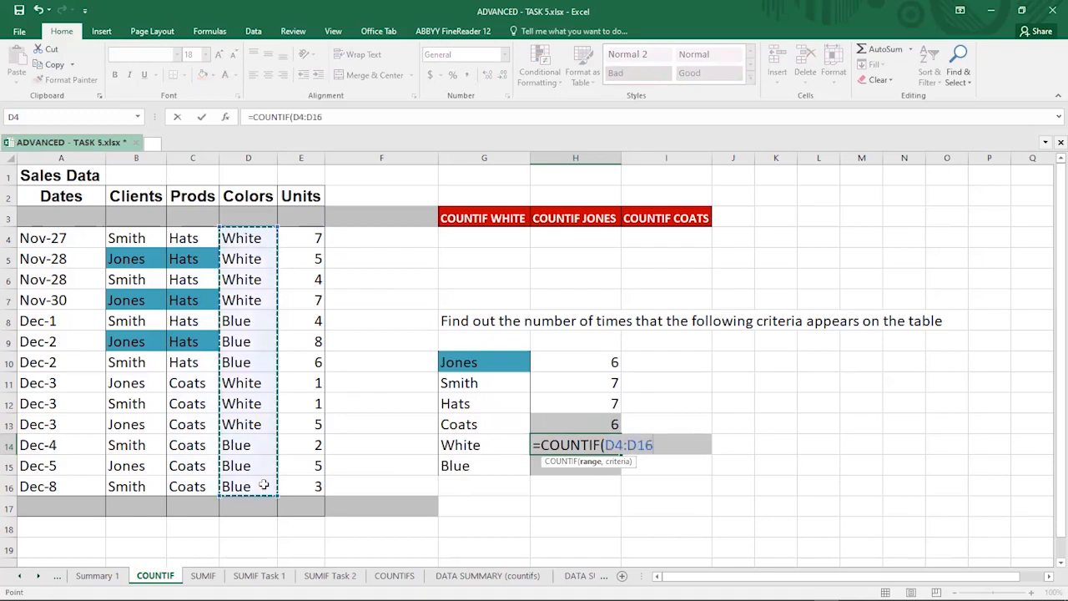
pyautogui.write(',')
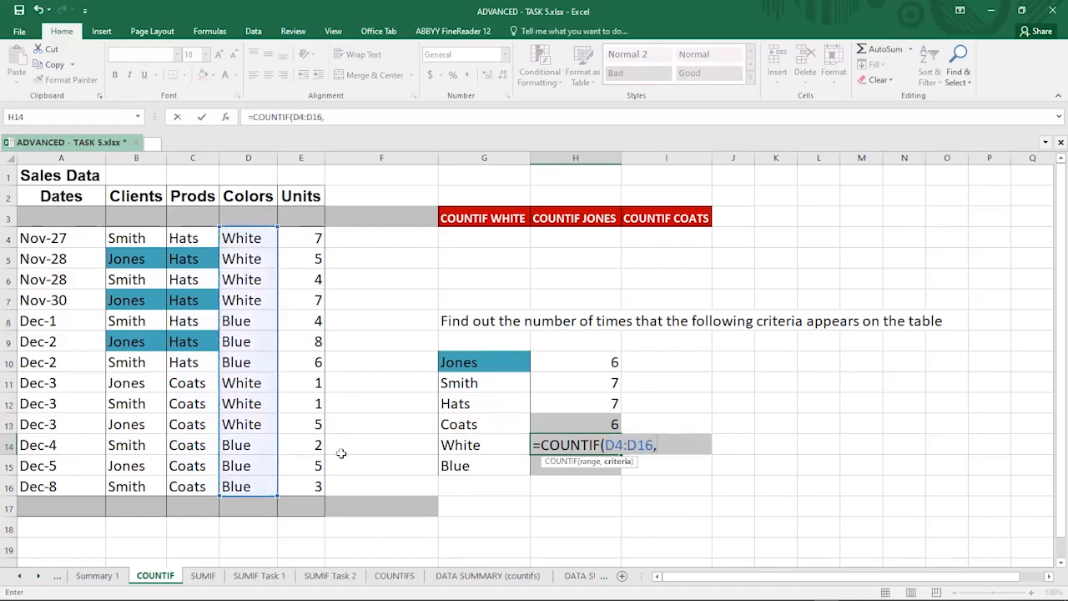
pyautogui.click(470, 445)
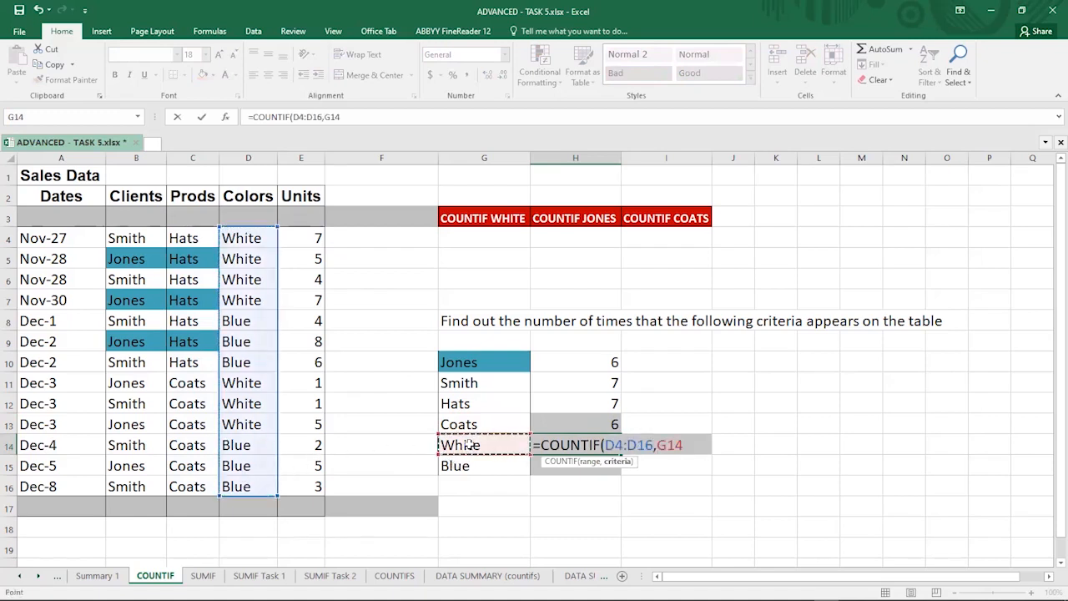
pyautogui.write(')')
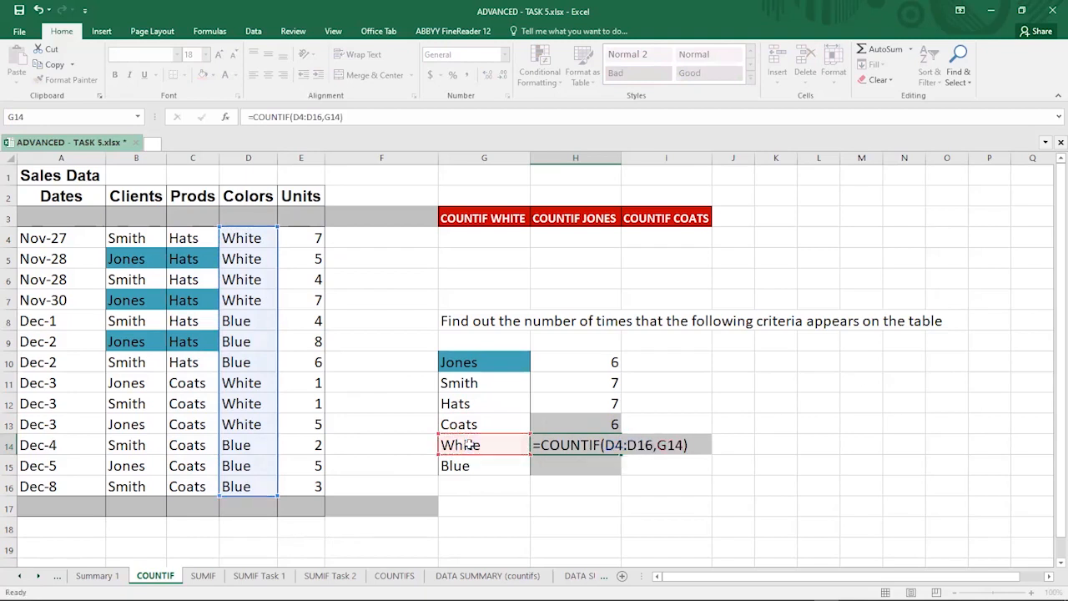
pyautogui.press('Return')
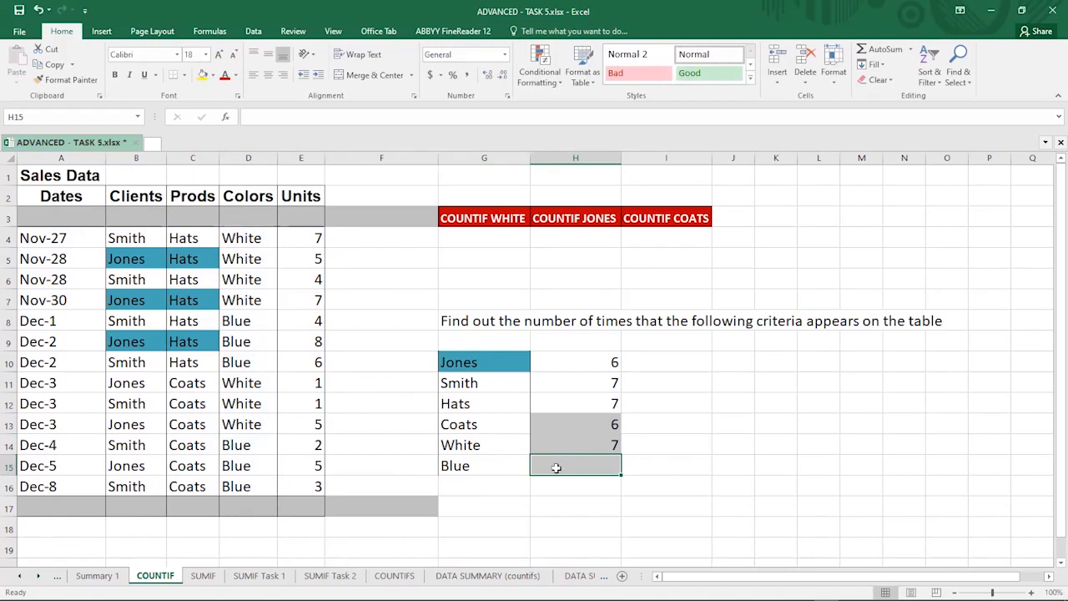
# Step: Enter =COUNTIF(D4:D16,G15) in H15 to count Blue in the Colors column
pyautogui.write('=')
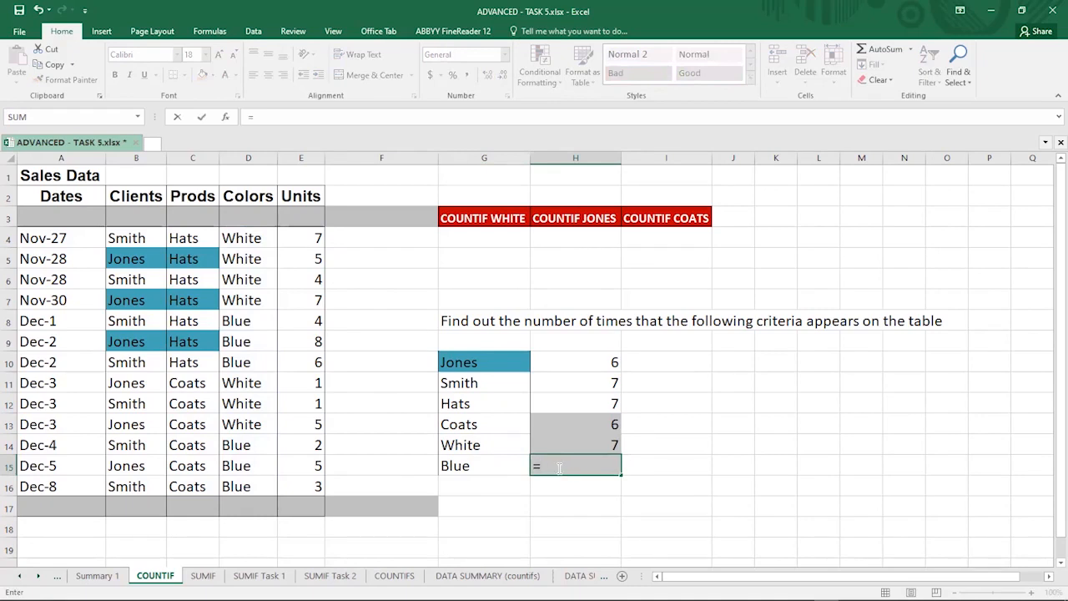
pyautogui.write('coun')
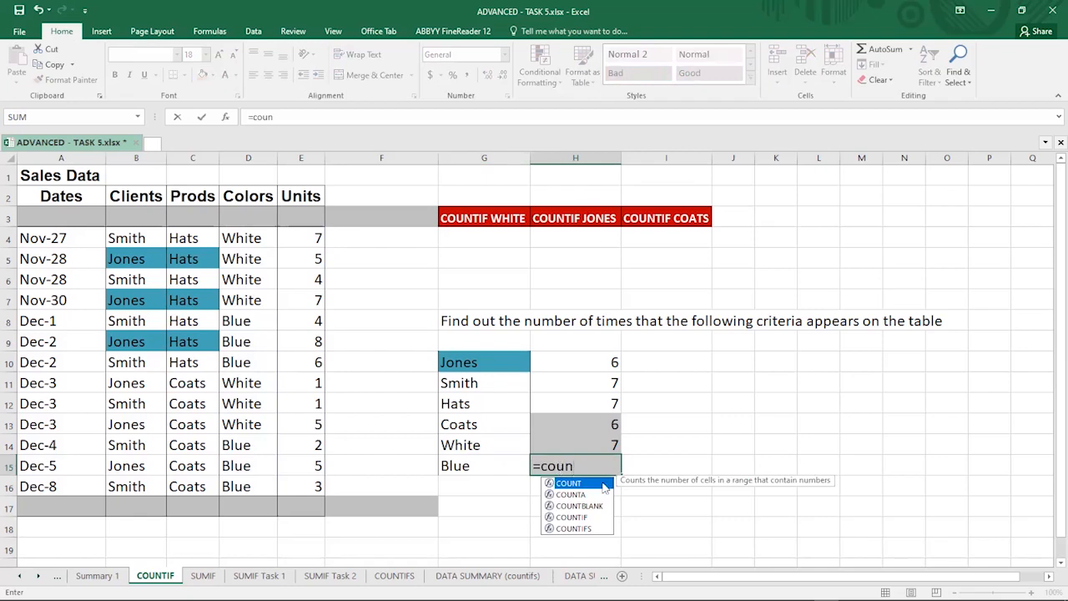
pyautogui.click(584, 517)
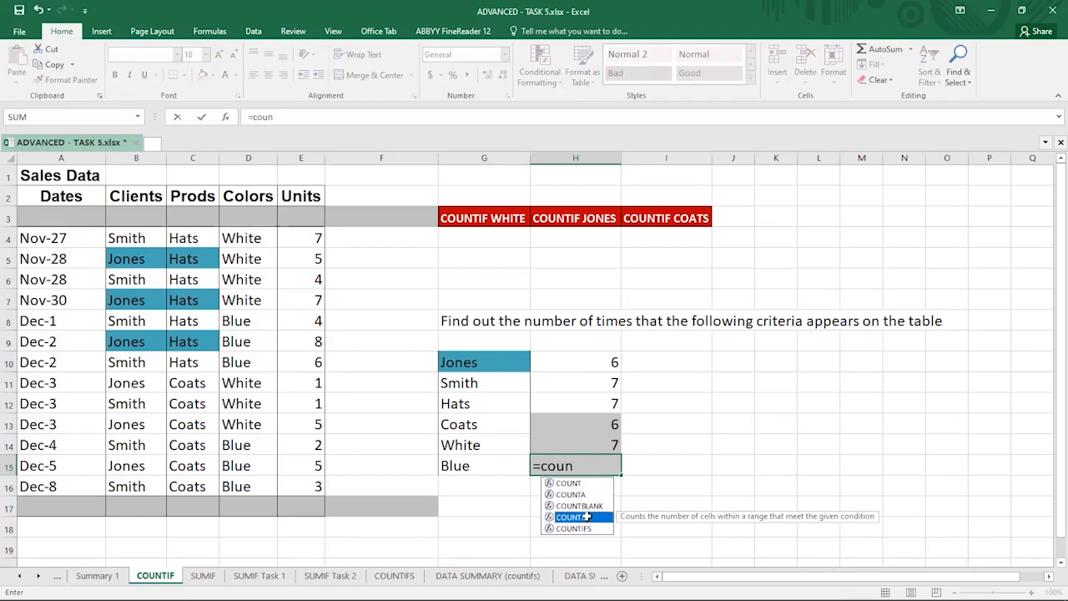
pyautogui.doubleClick(586, 518)
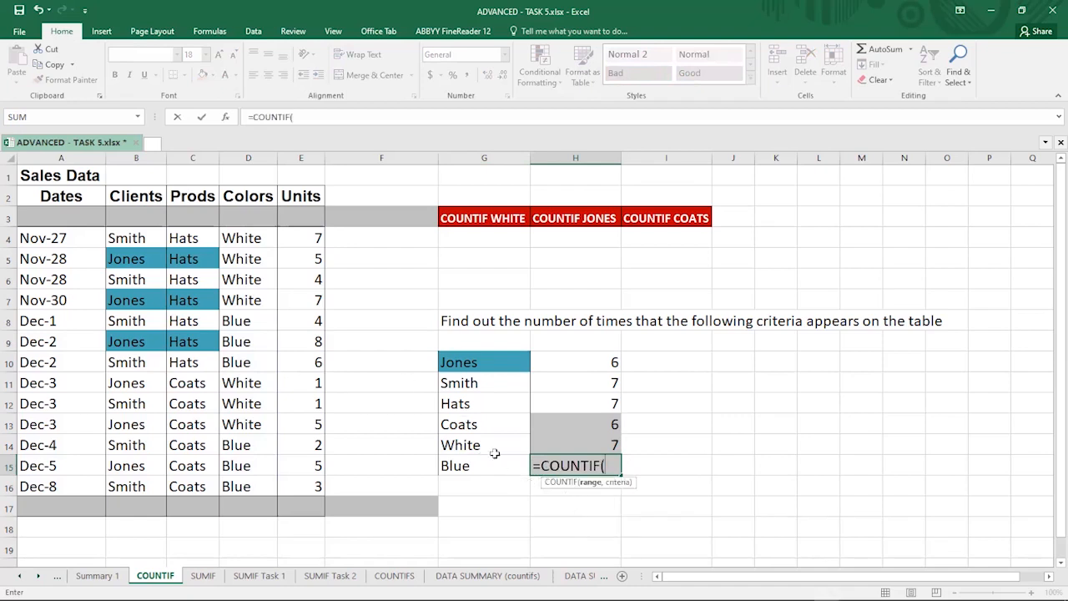
pyautogui.click(231, 237)
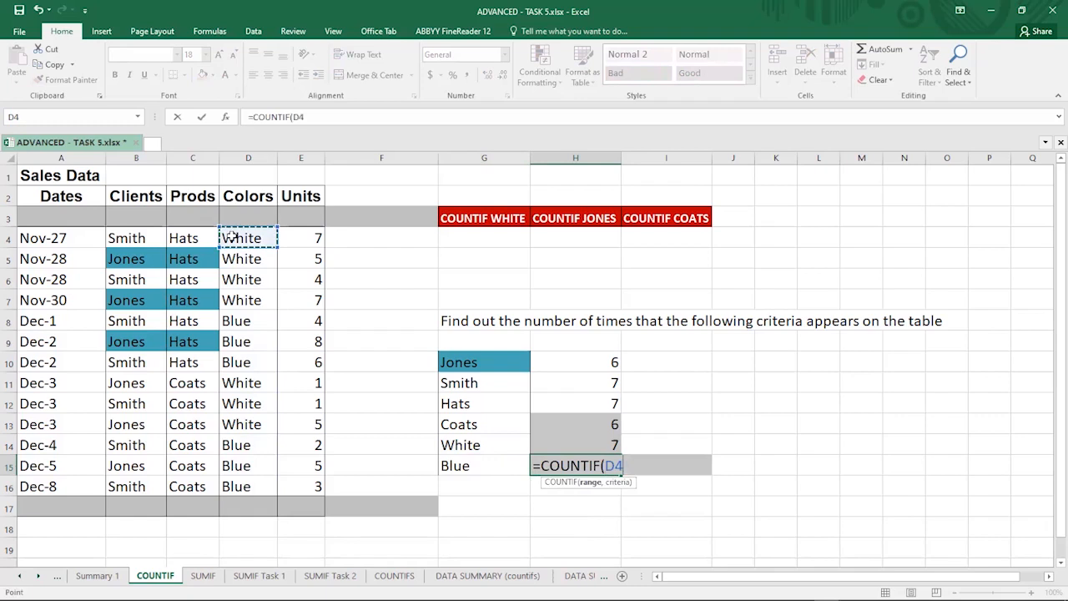
pyautogui.keyDown('shift'); pyautogui.click(247, 482); pyautogui.keyUp('shift')
pyautogui.write(',')
pyautogui.click(467, 467)
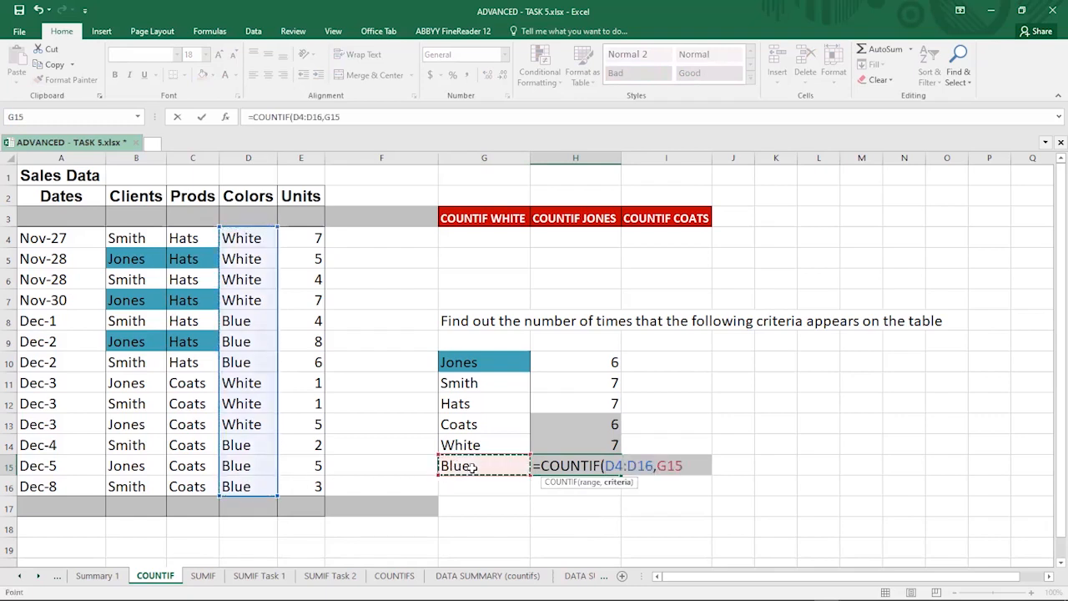
pyautogui.write(')')
pyautogui.press('Return')
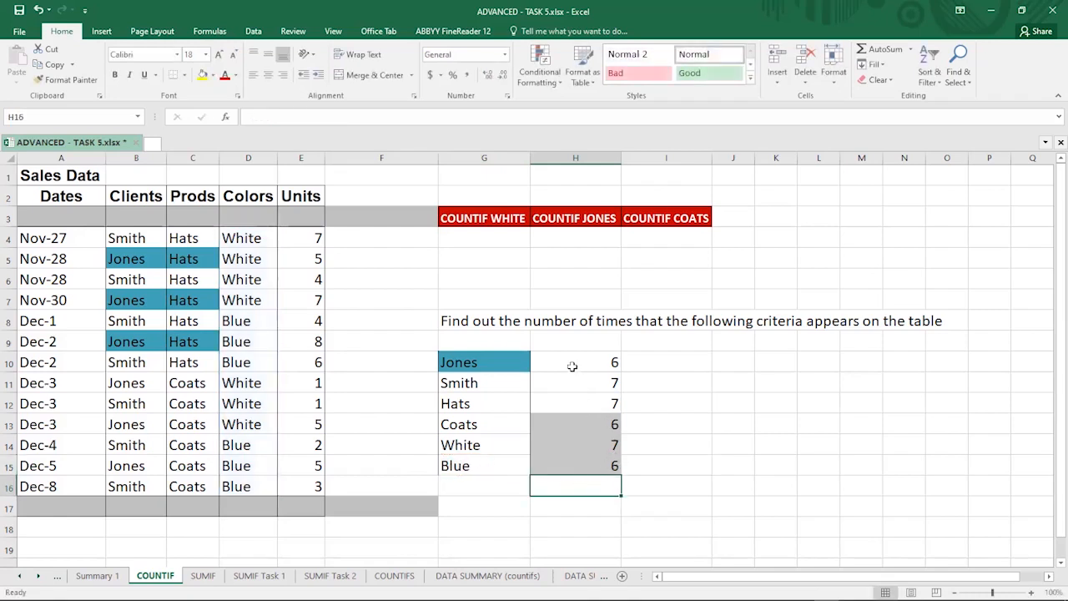
pyautogui.click(601, 465)
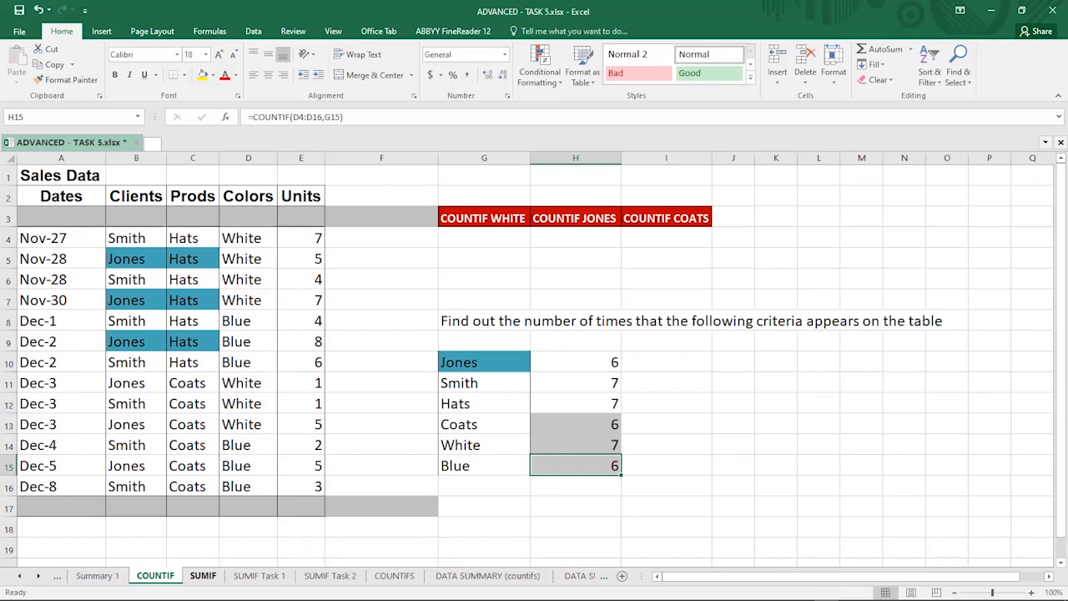
# Step: On the SUMIF sheet, enter =SUMIF(B4:B16,I13,E4:E16) in J13 to total the units sold by Smith
pyautogui.click(201, 581)
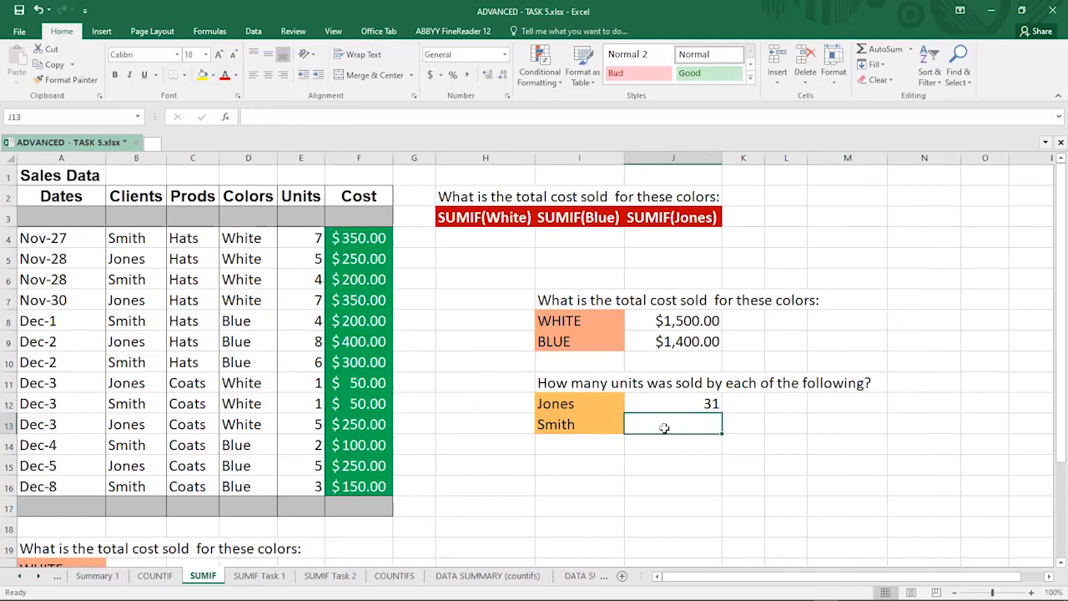
pyautogui.write('=')
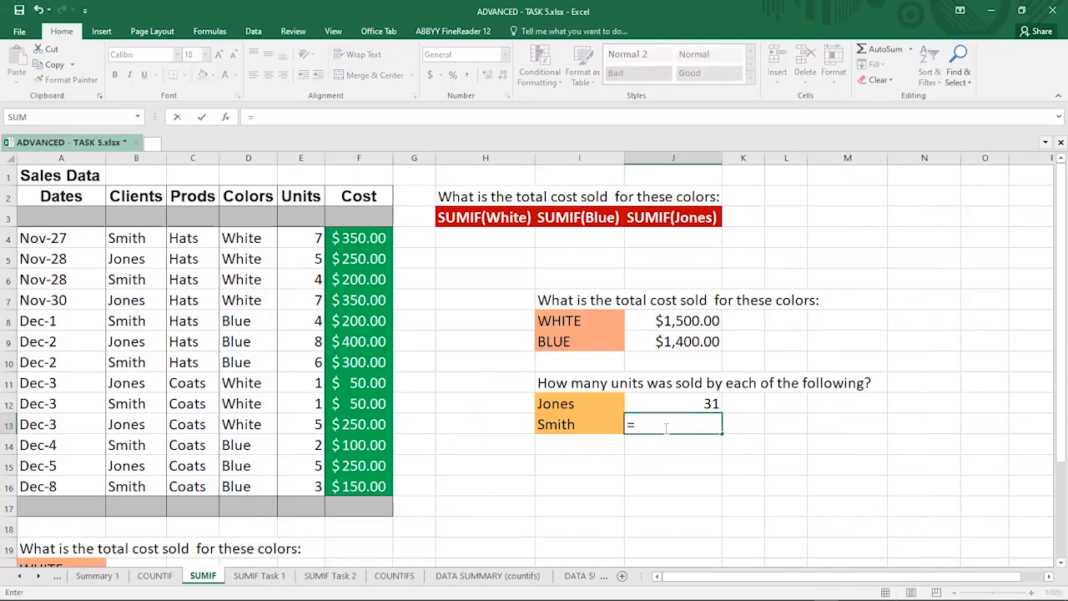
pyautogui.write('sumif')
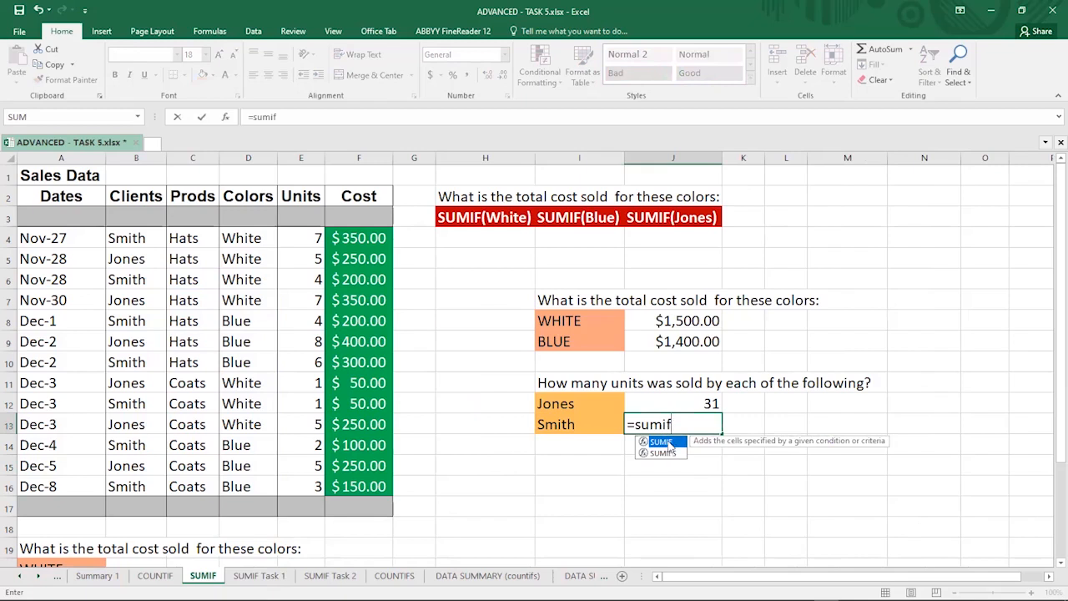
pyautogui.doubleClick(664, 442)
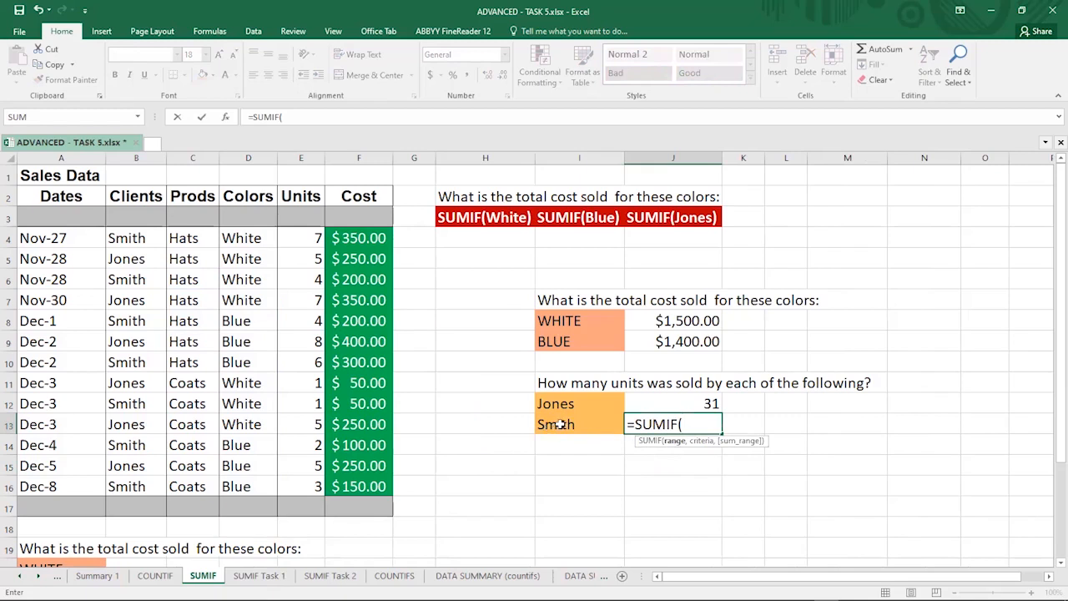
pyautogui.click(130, 236)
pyautogui.keyDown('shift'); pyautogui.click(131, 478); pyautogui.keyUp('shift')
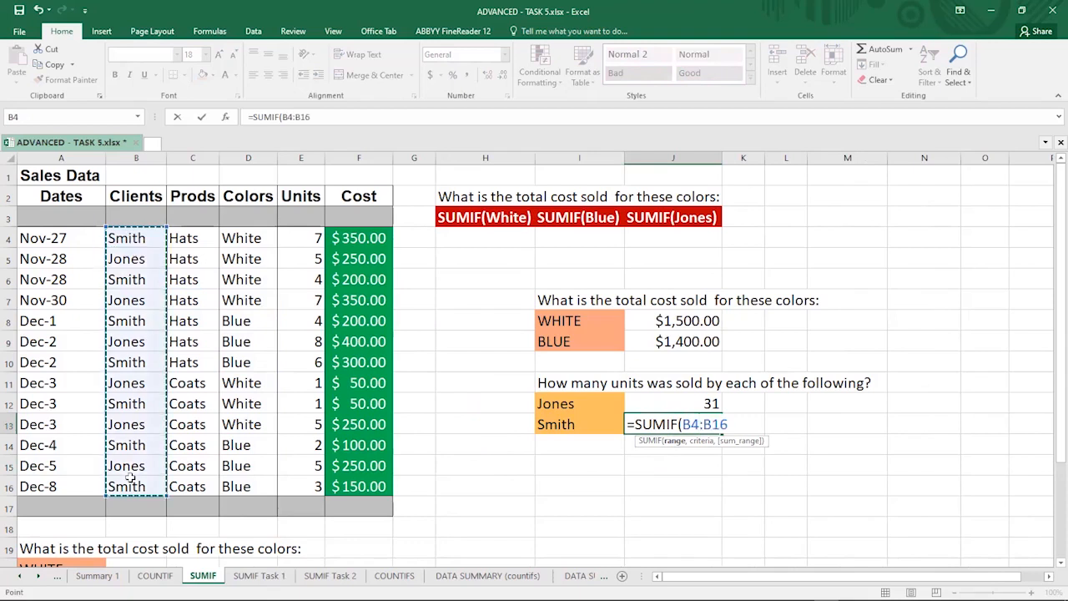
pyautogui.write(',')
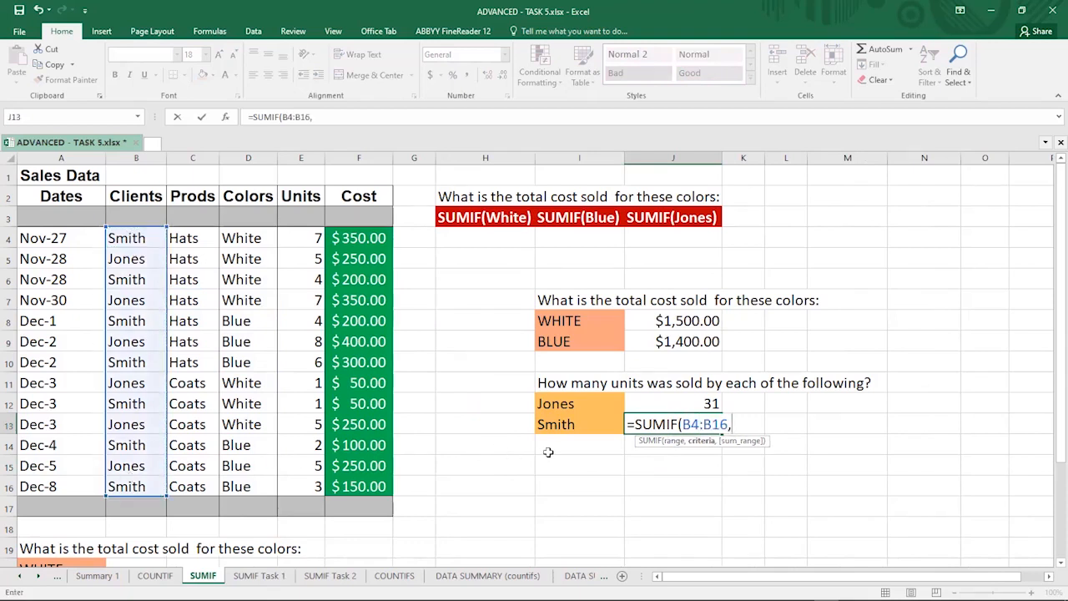
pyautogui.click(548, 425)
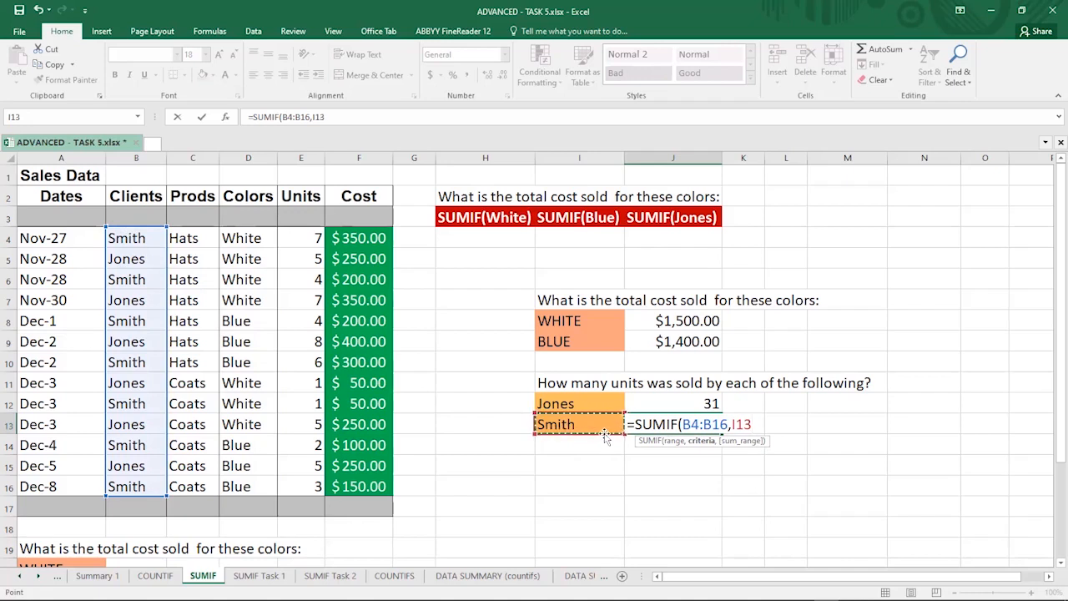
pyautogui.write(',')
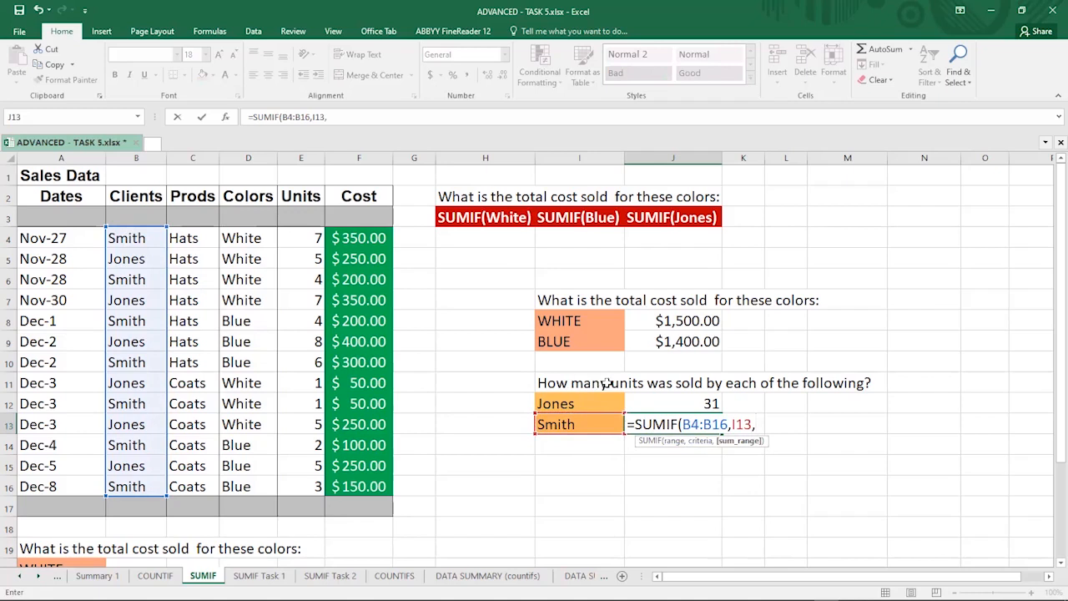
pyautogui.click(292, 238)
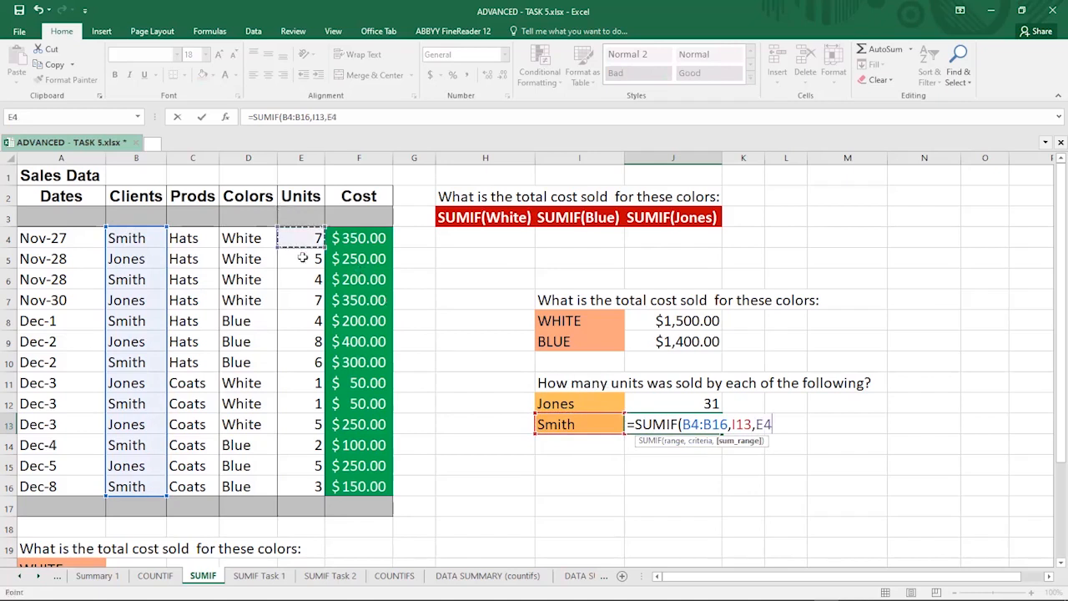
pyautogui.keyDown('shift'); pyautogui.click(306, 486); pyautogui.keyUp('shift')
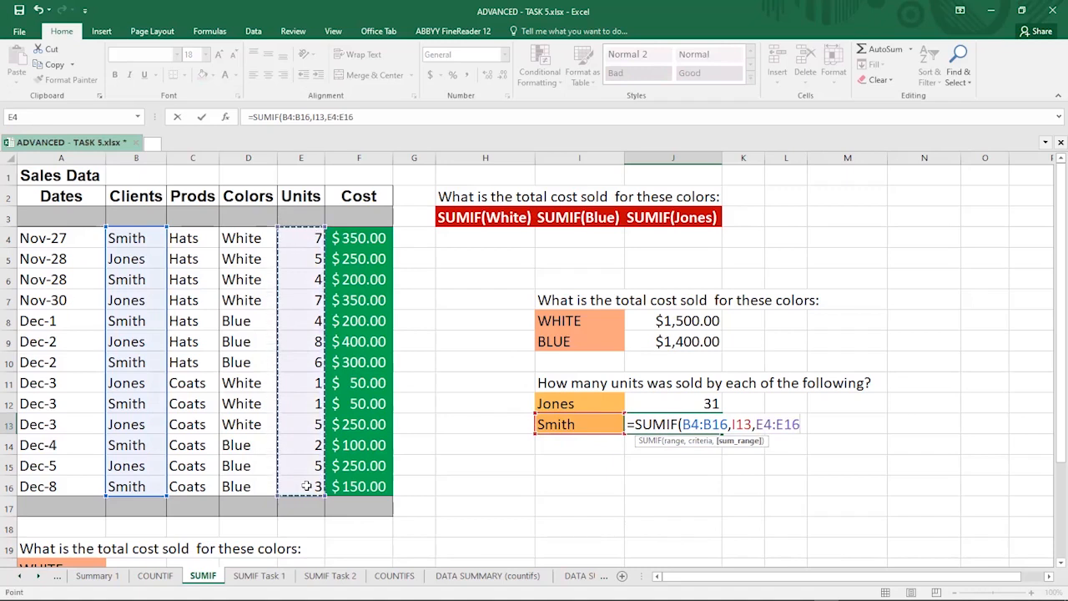
pyautogui.write(')')
pyautogui.press('Return')
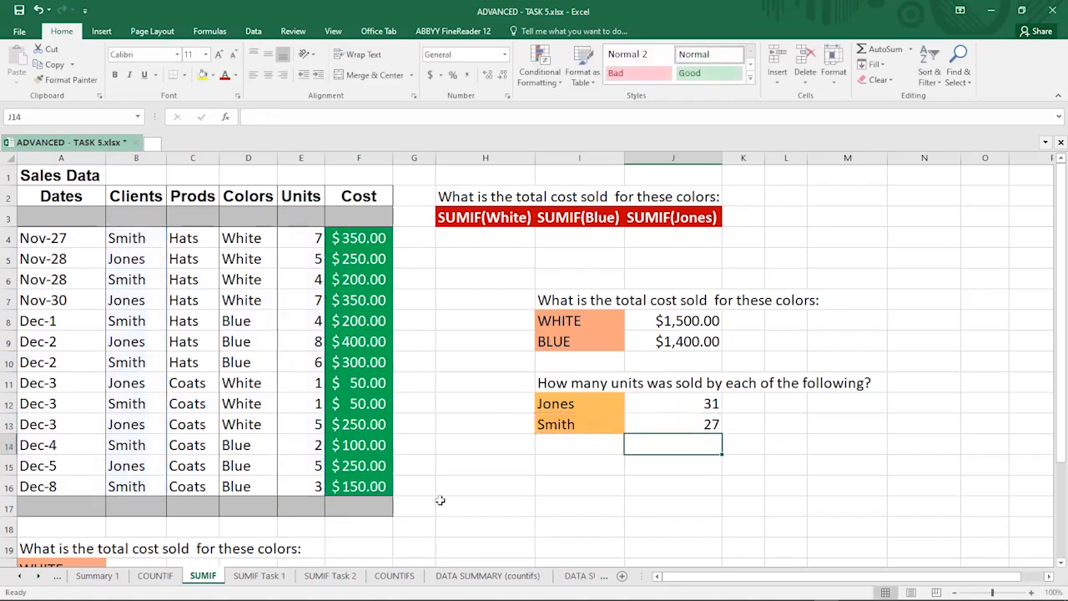
# Step: Inspect the formulas in J13 and J12 and open the SUMIF Task 1 sheet
pyautogui.click(652, 427)
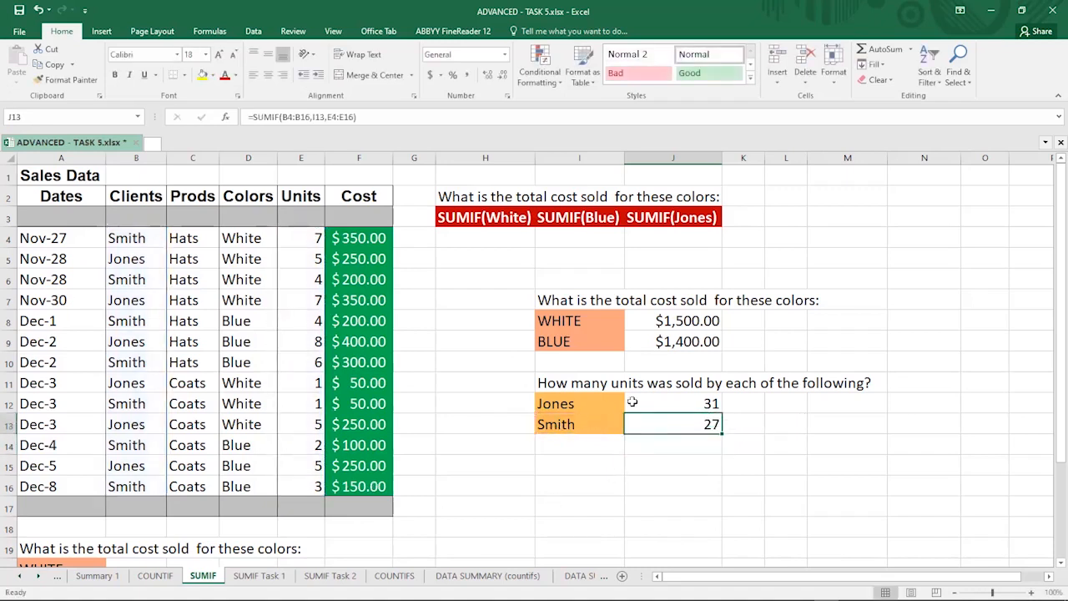
pyautogui.click(657, 402)
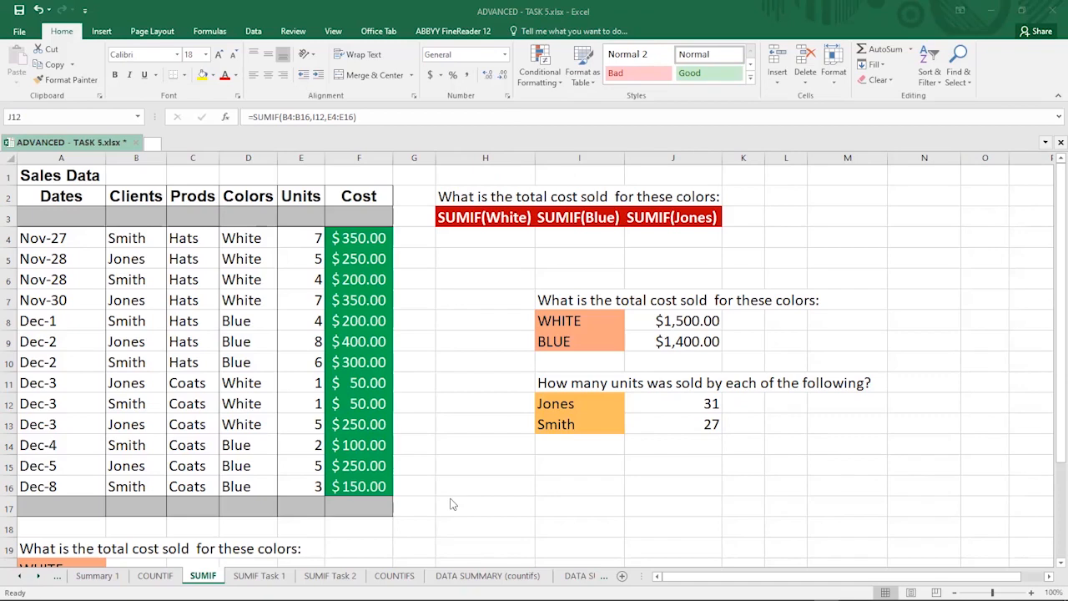
pyautogui.click(265, 579)
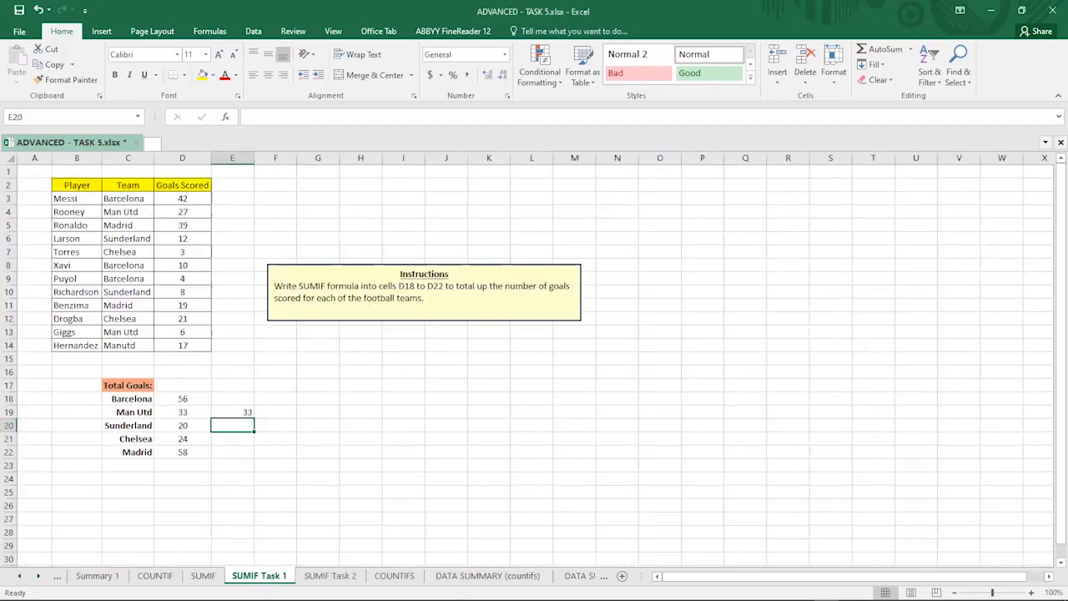
# Step: On the SUMIF Task 2 sheet, clear the existing totals in D17:D20
pyautogui.click(325, 579)
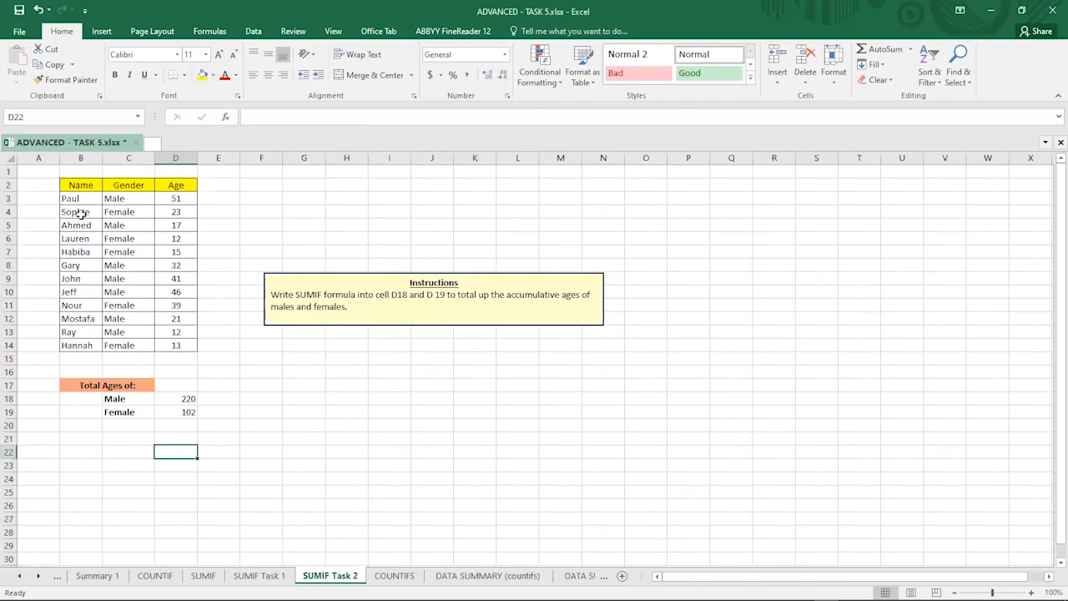
pyautogui.moveTo(186, 385); pyautogui.dragTo(187, 418)
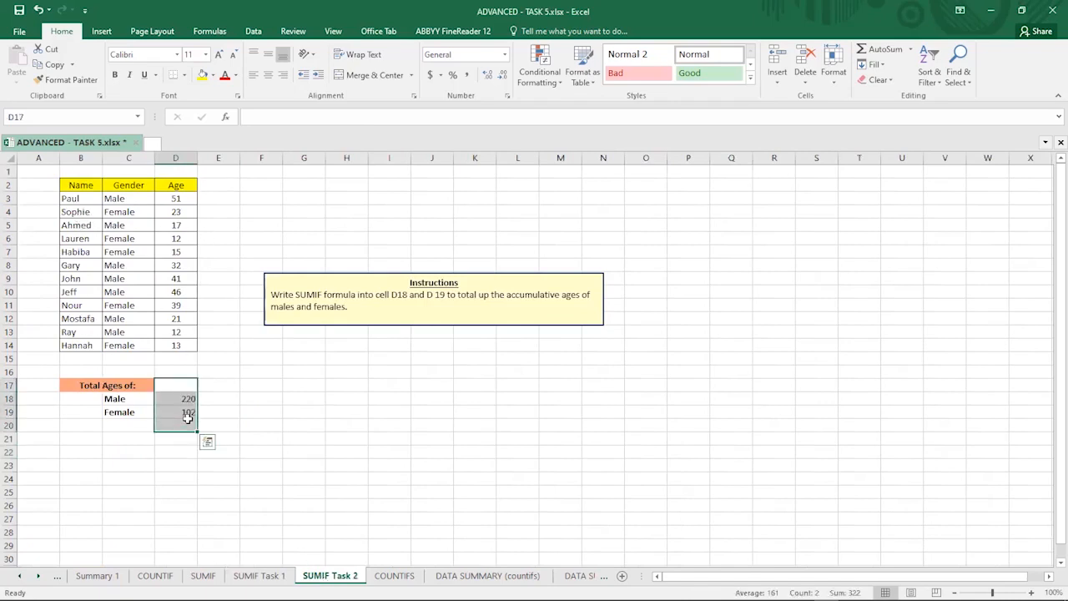
pyautogui.press('Delete')
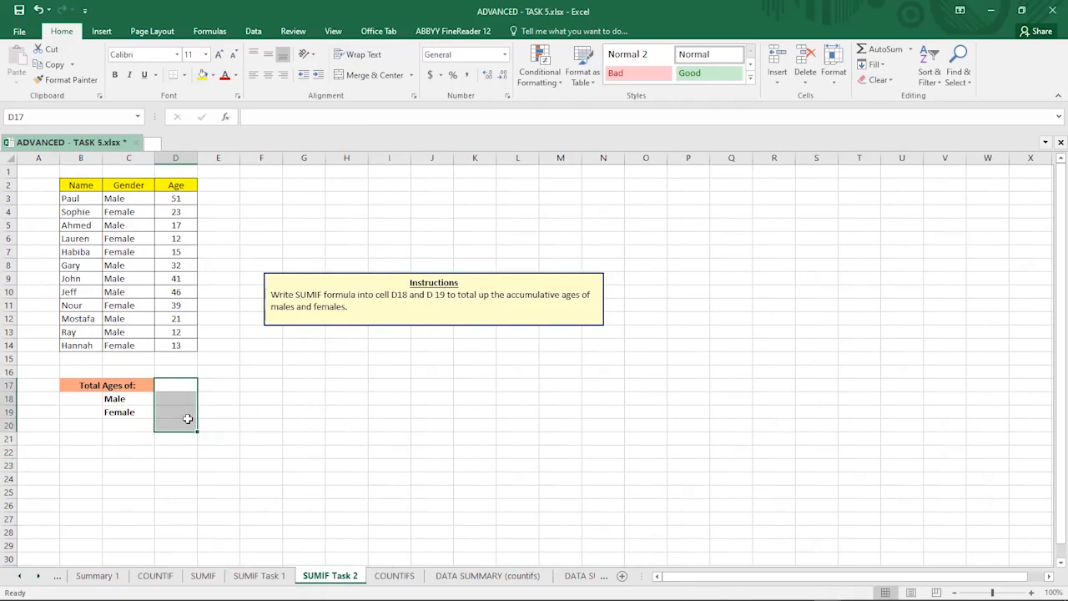
pyautogui.click(259, 373)
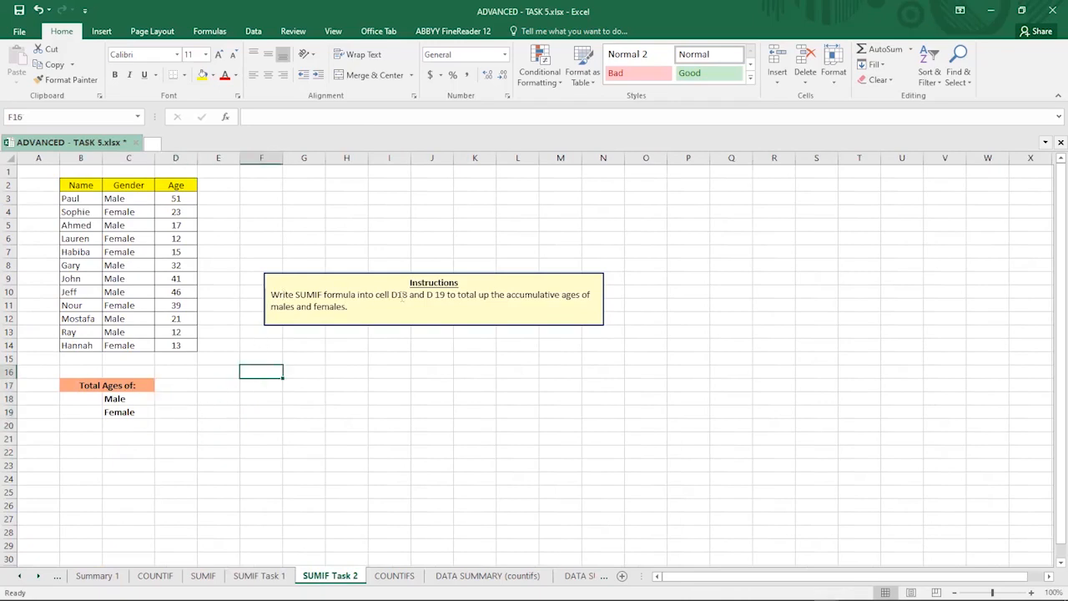
# Step: Enter =SUMIF(C3:C14,C18,D3:D14) in D18 to total the ages of males
pyautogui.click(173, 397)
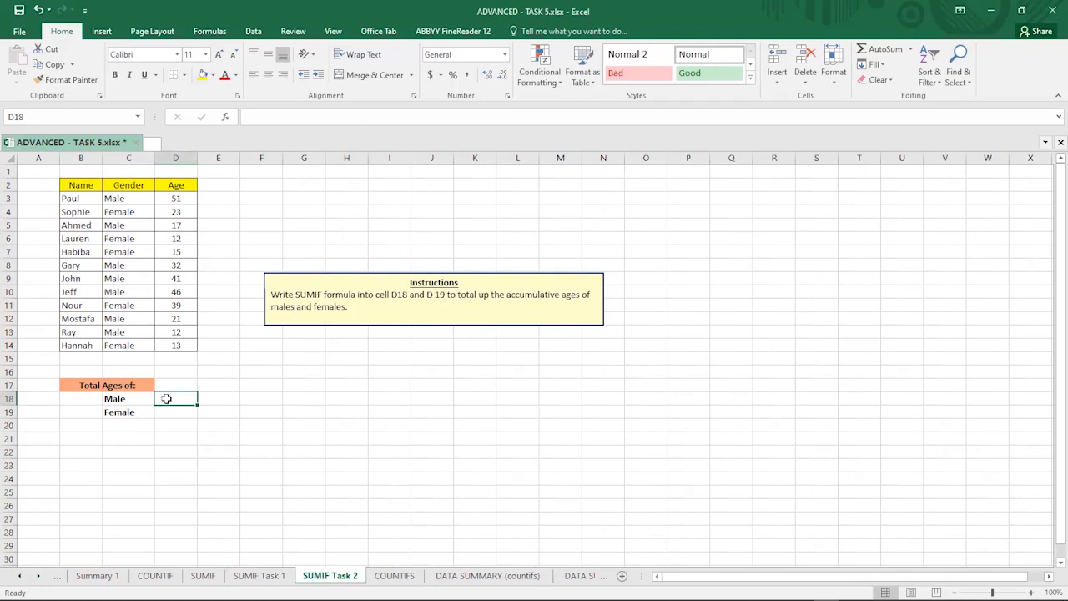
pyautogui.write('=')
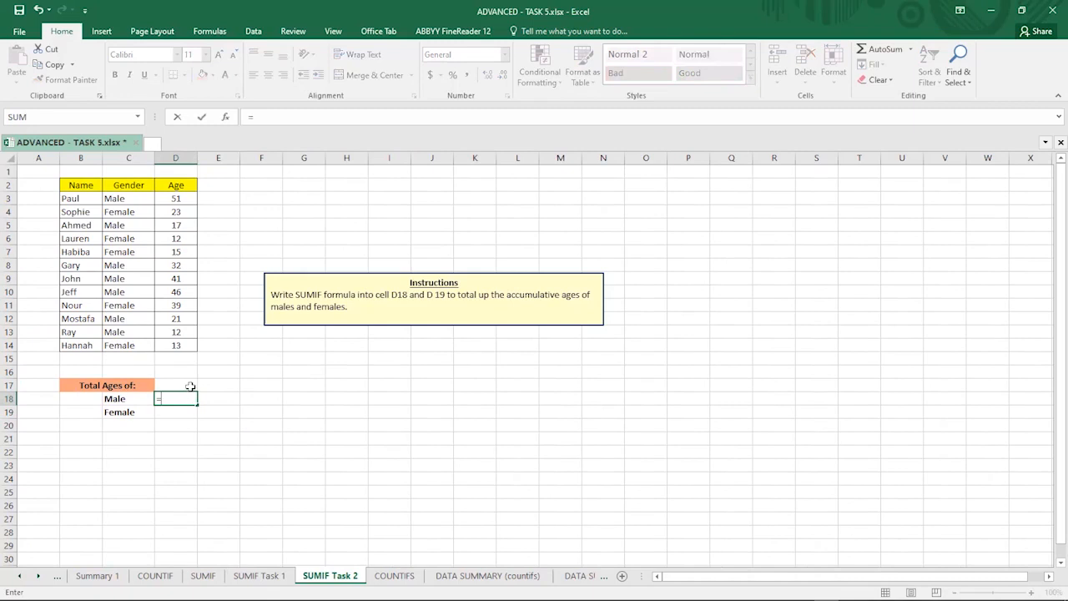
pyautogui.write('sumif')
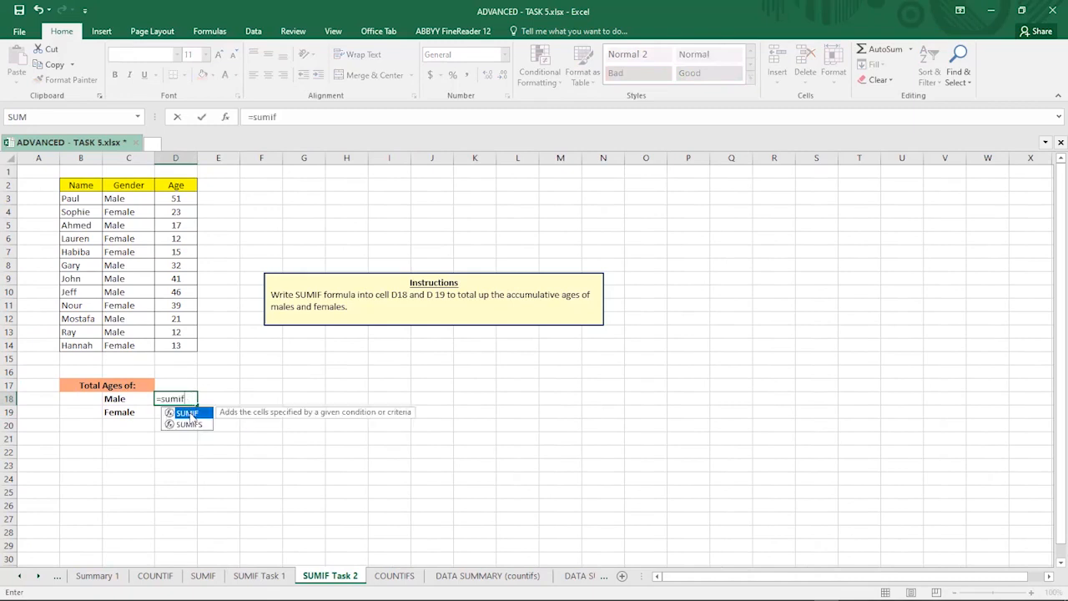
pyautogui.press('Tab')
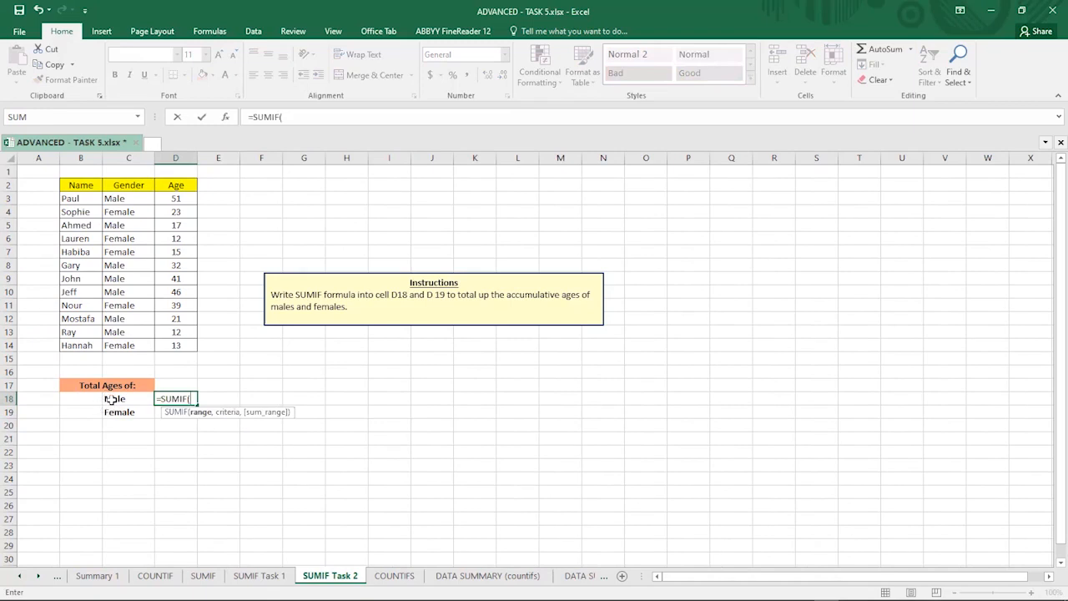
pyautogui.click(121, 201)
pyautogui.moveTo(121, 202); pyautogui.dragTo(120, 346)
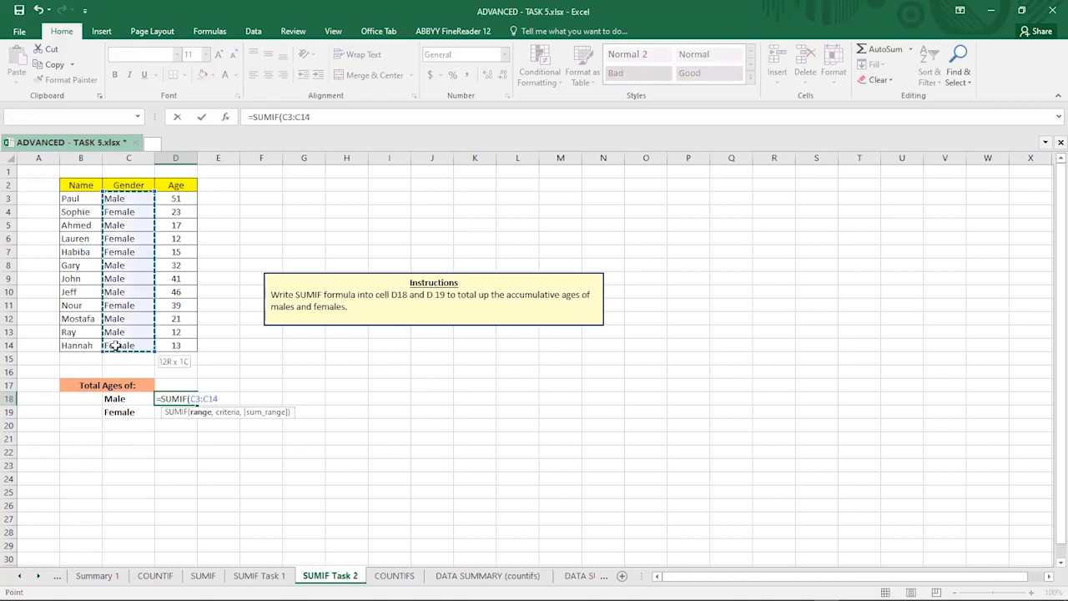
pyautogui.write(',')
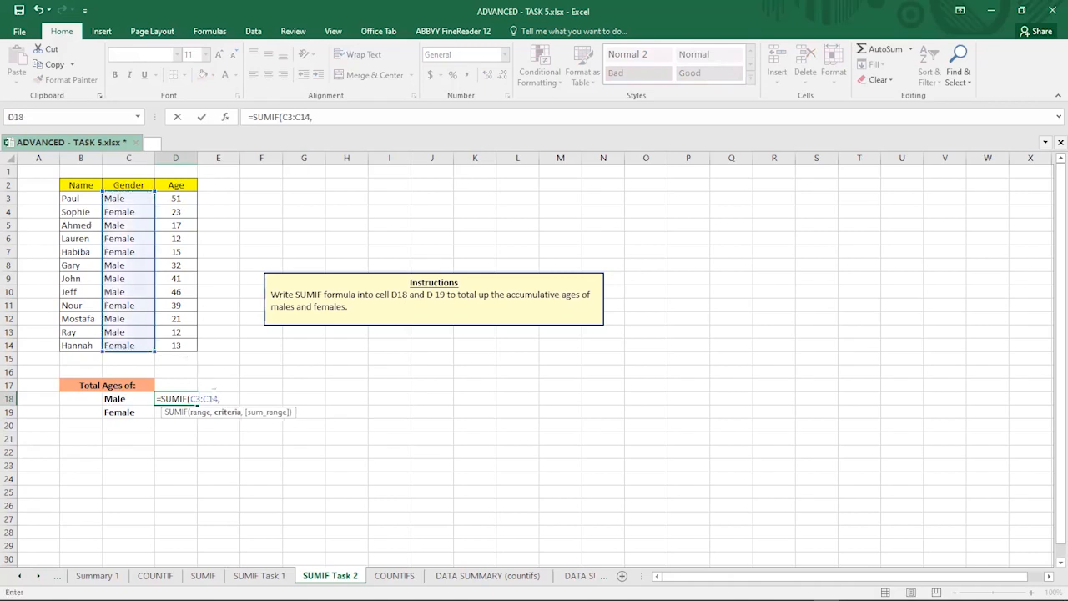
pyautogui.click(132, 398)
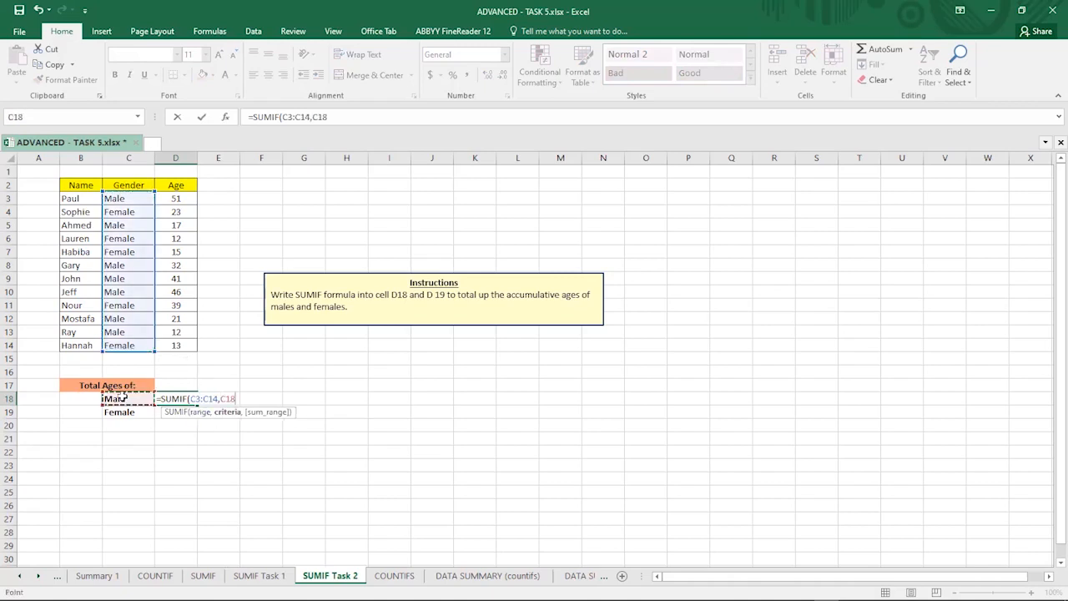
pyautogui.write(',')
pyautogui.click(167, 197)
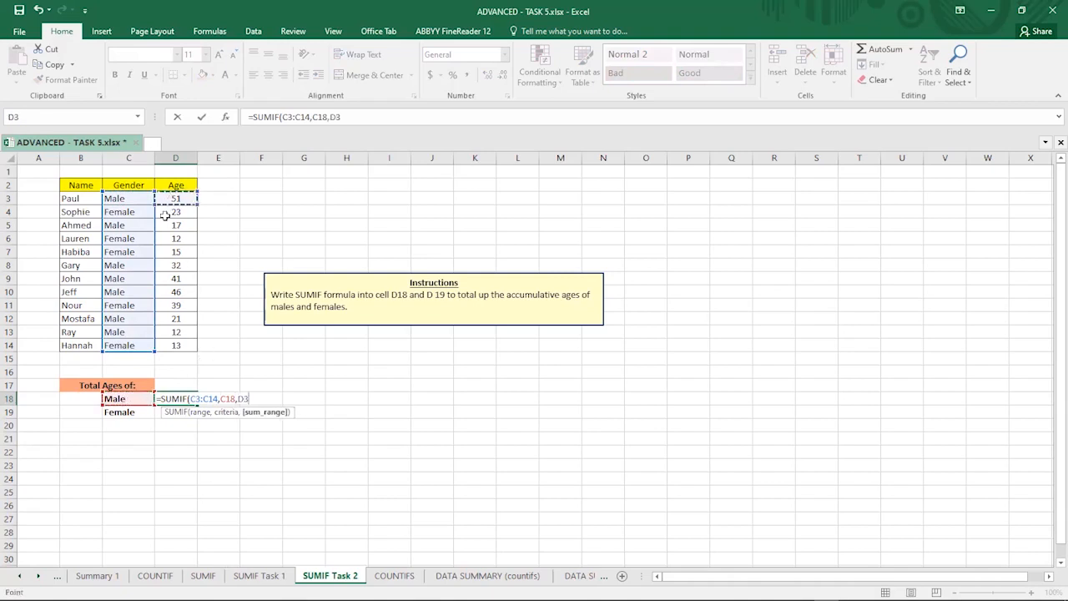
pyautogui.keyDown('shift'); pyautogui.click(165, 348); pyautogui.keyUp('shift')
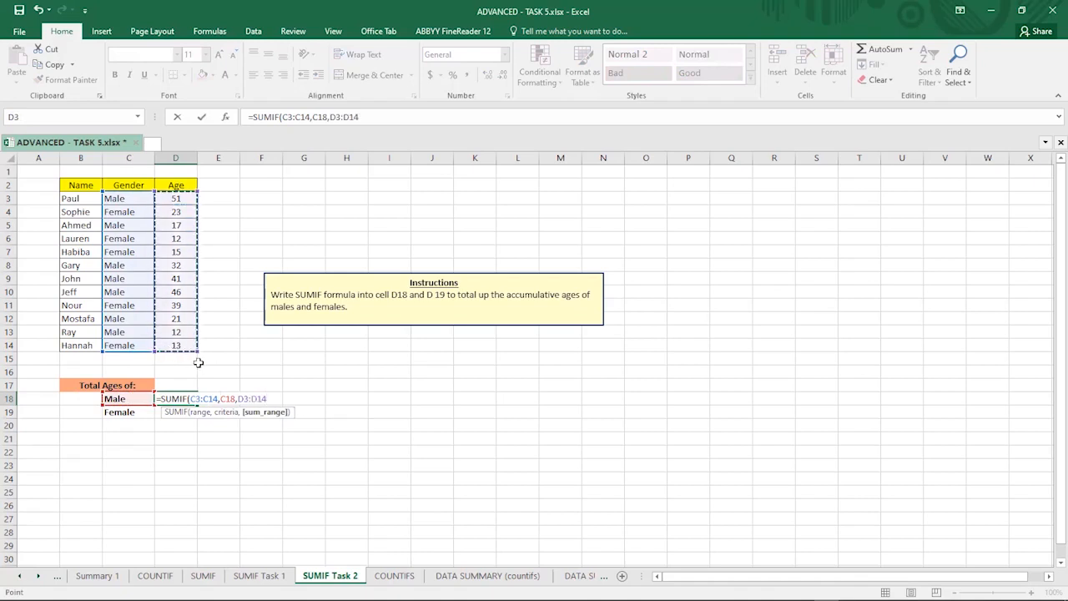
pyautogui.press('Return')
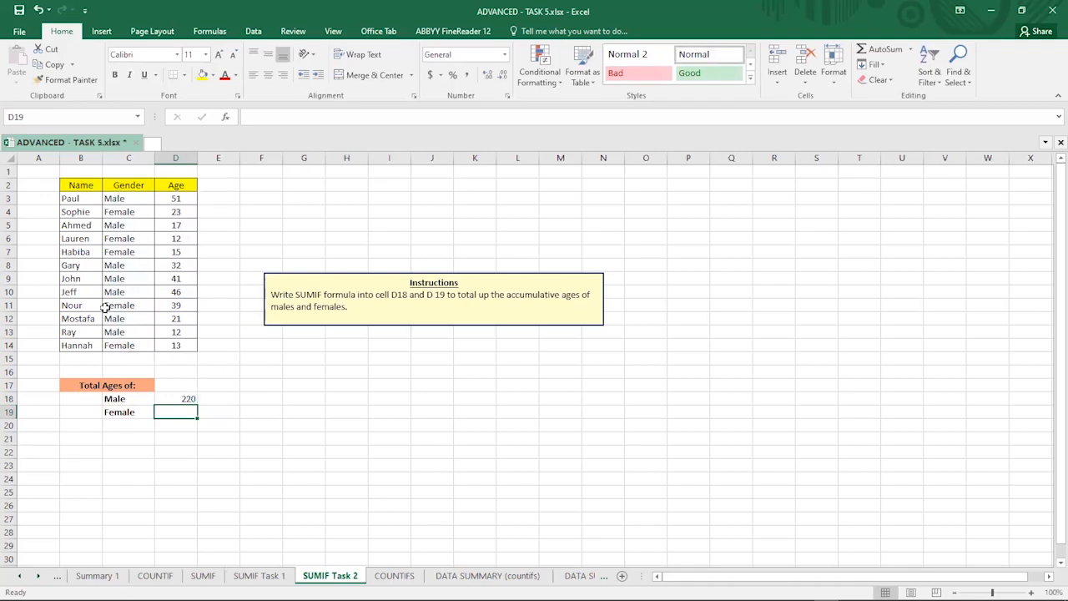
# Step: Enter =SUMIF(C3:C14,C19,D3:D14) in D19 to total the ages of females, then review both formulas
pyautogui.click(160, 401)
pyautogui.click(160, 410)
pyautogui.write('=')
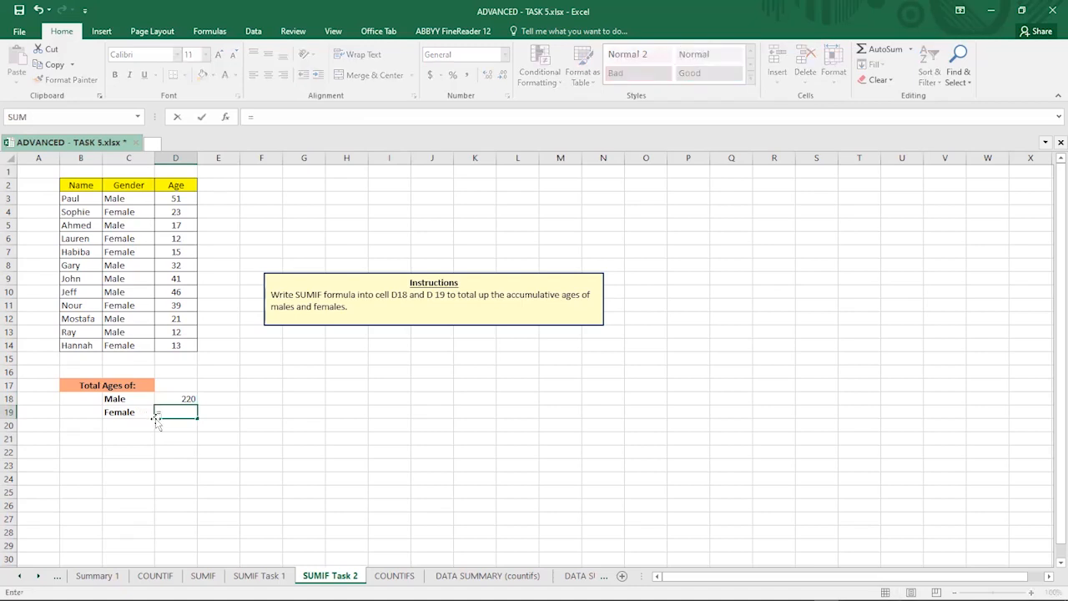
pyautogui.write('sumif')
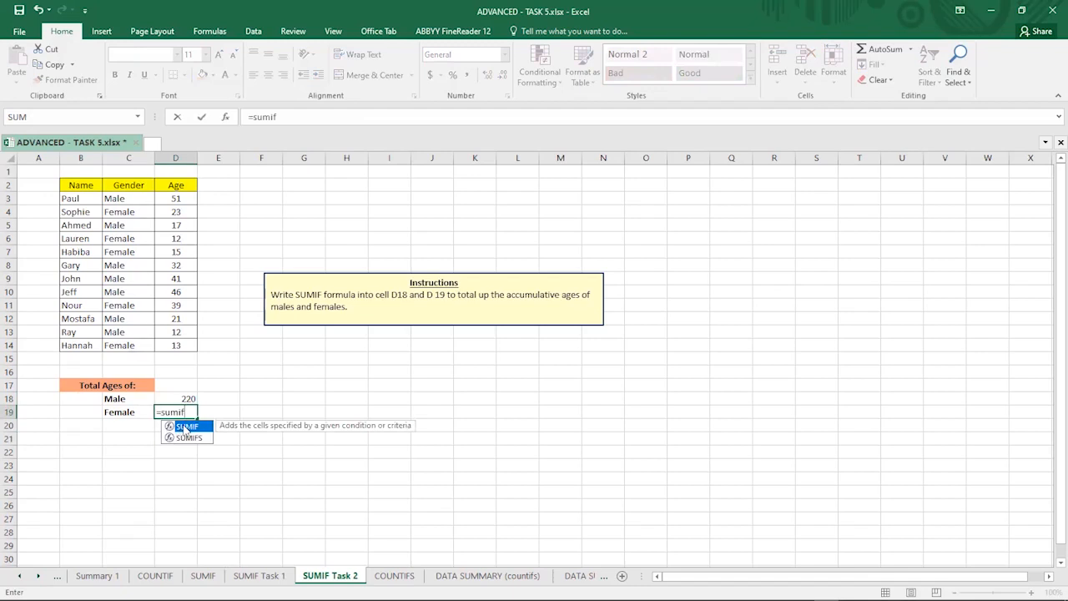
pyautogui.doubleClick(185, 428)
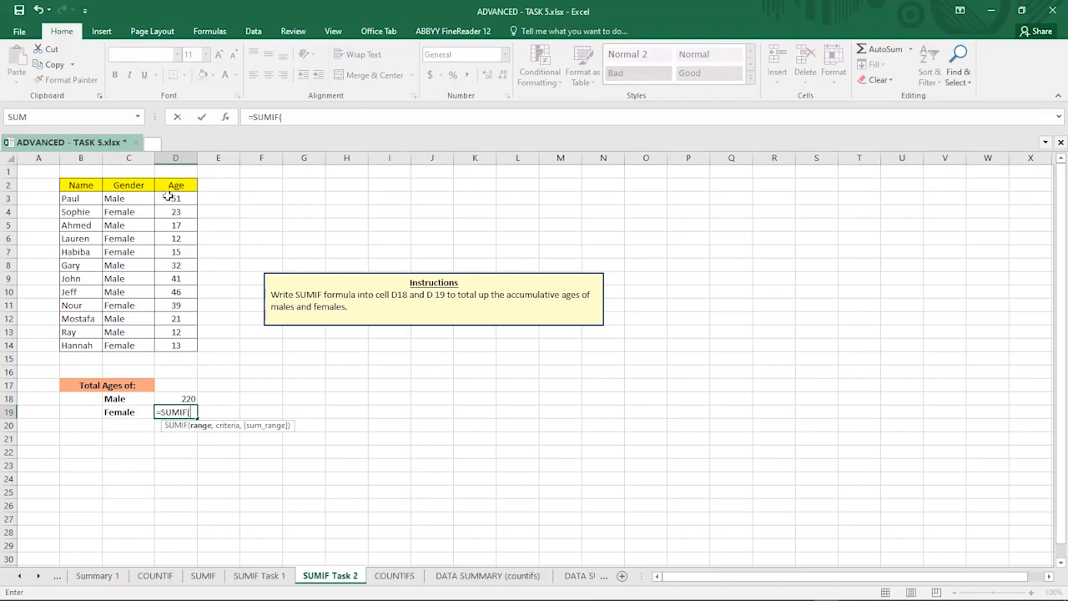
pyautogui.moveTo(131, 201); pyautogui.dragTo(109, 345)
pyautogui.write(',')
pyautogui.click(119, 412)
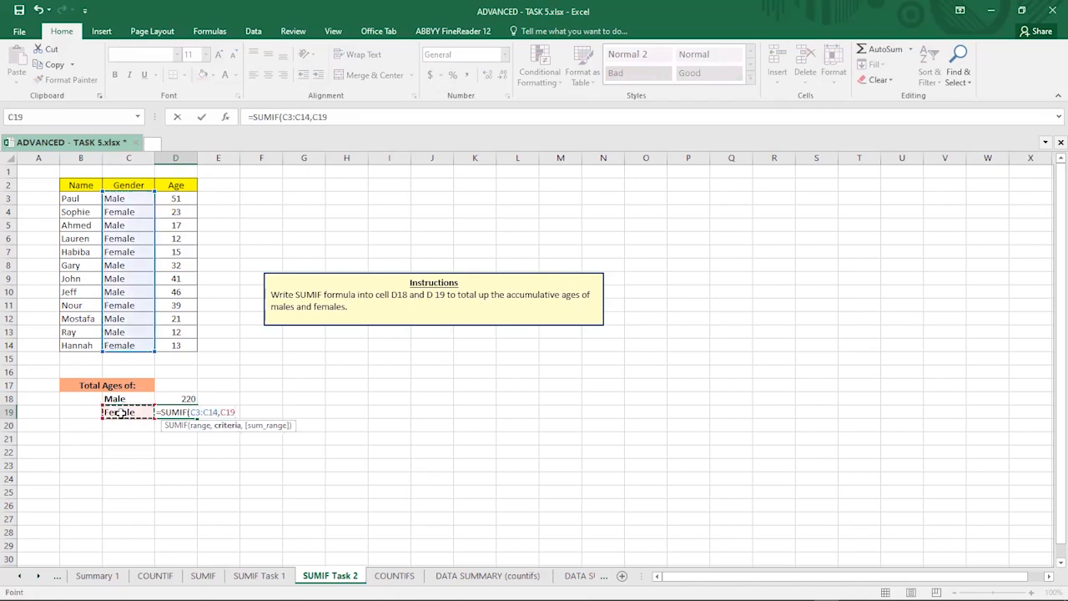
pyautogui.write(',')
pyautogui.moveTo(173, 197); pyautogui.dragTo(164, 354)
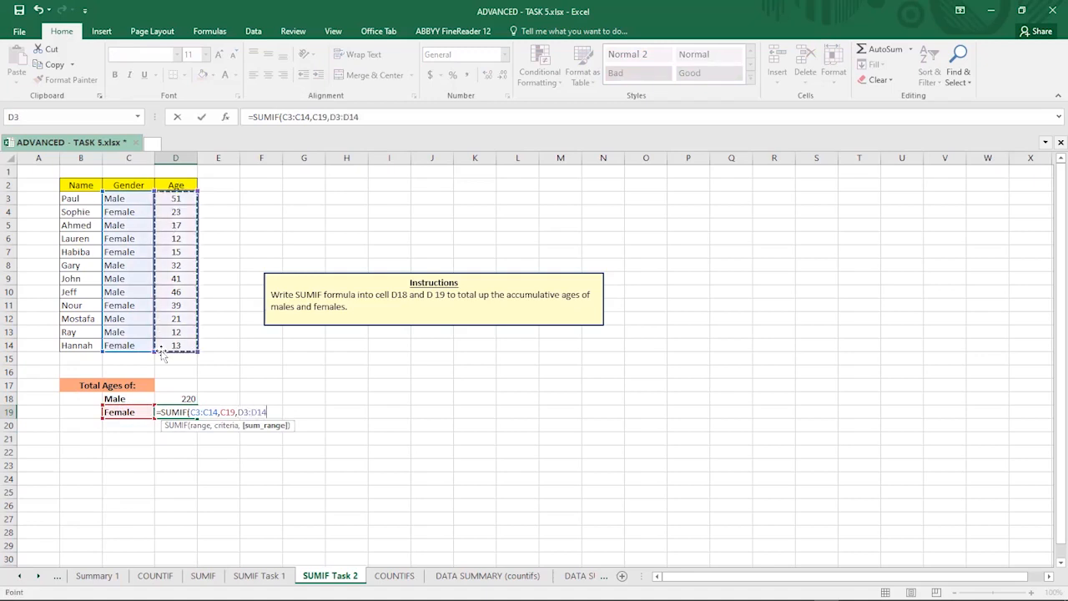
pyautogui.press('Return')
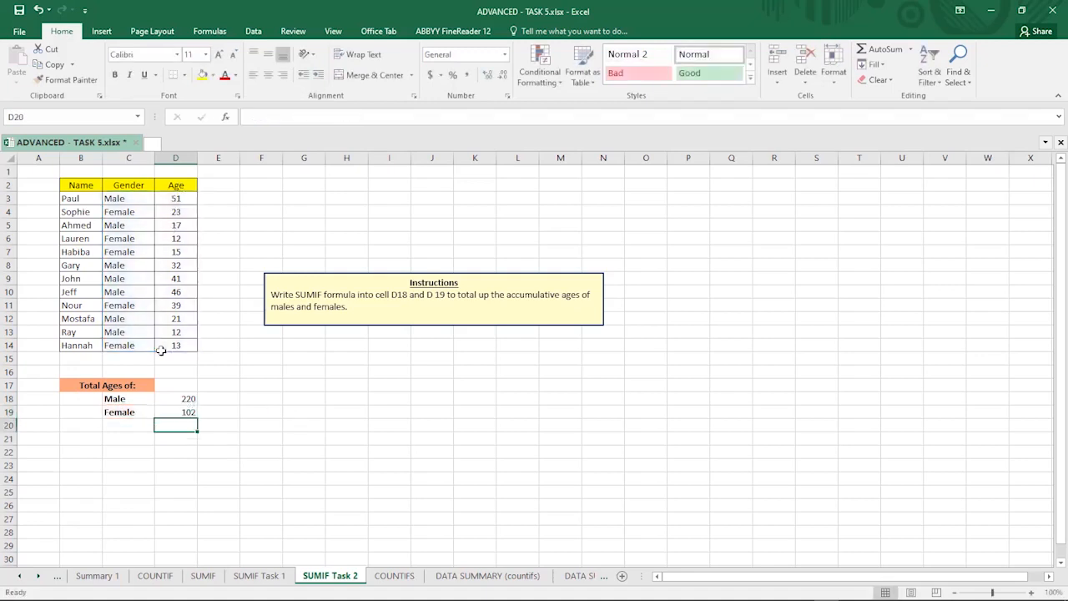
pyautogui.click(178, 410)
pyautogui.click(178, 396)
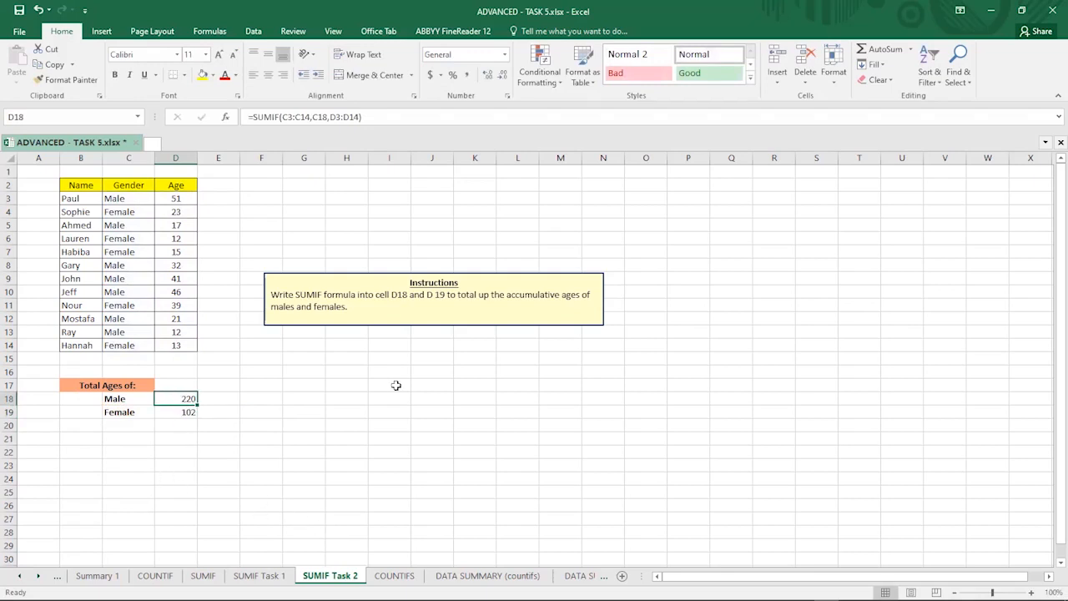
# Step: Open the COUNTIFS sheet and inspect the client and product entries in the sales data table
pyautogui.click(390, 575)
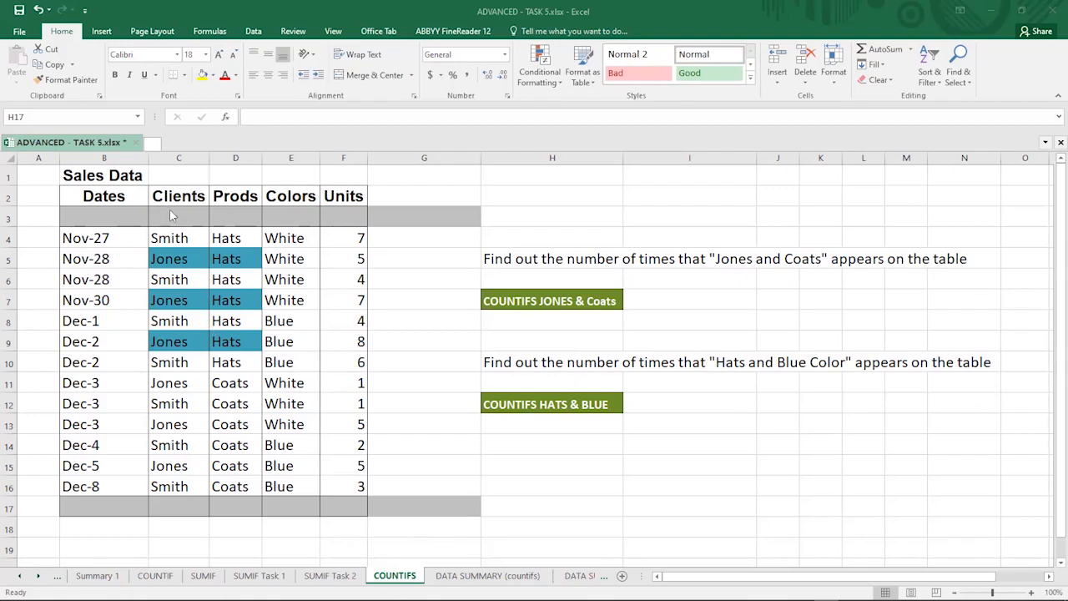
pyautogui.click(159, 259)
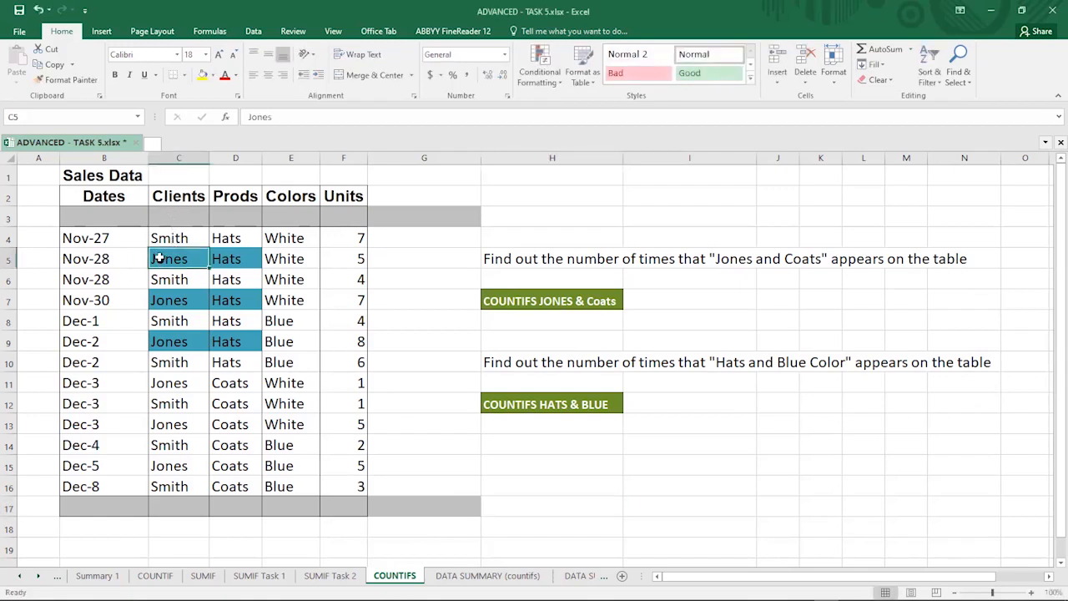
pyautogui.click(232, 384)
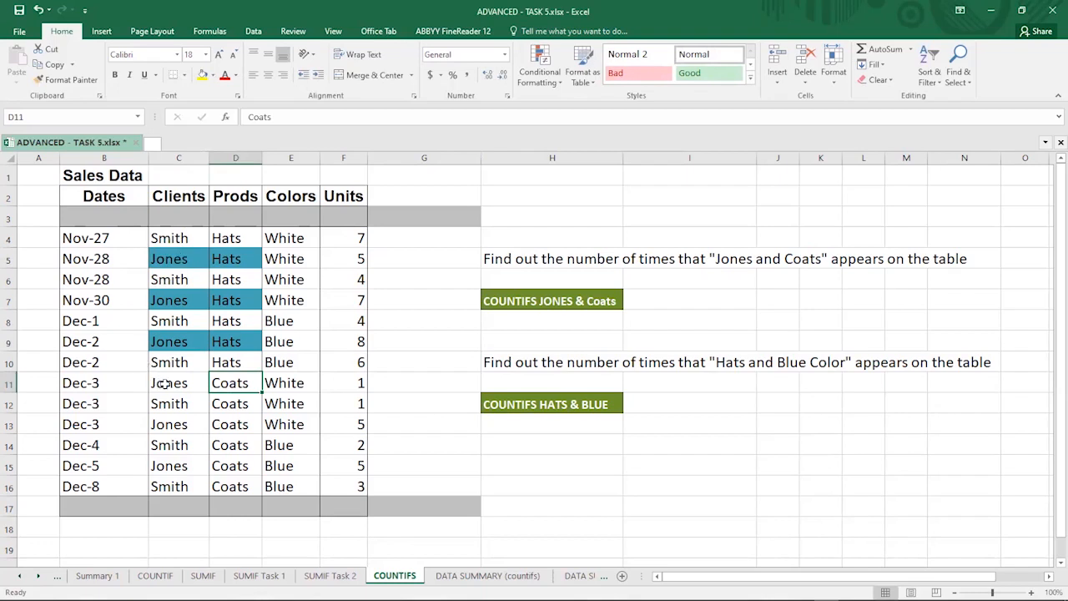
# Step: Start a COUNTIFS formula in H8 using C4:C16 as the first criteria range with "Jones" as its criteria
pyautogui.click(535, 320)
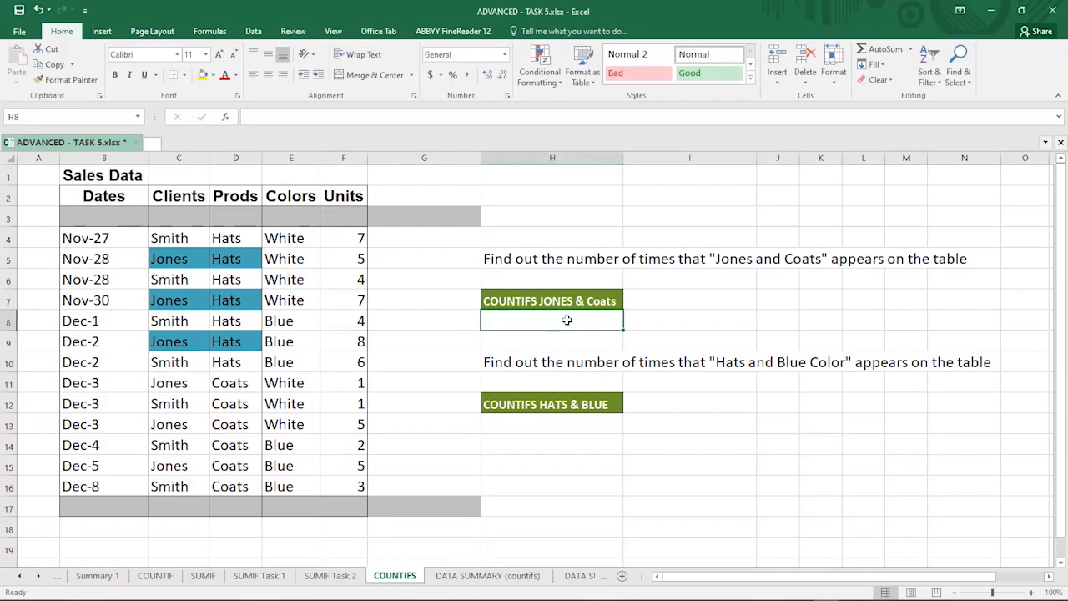
pyautogui.write('=')
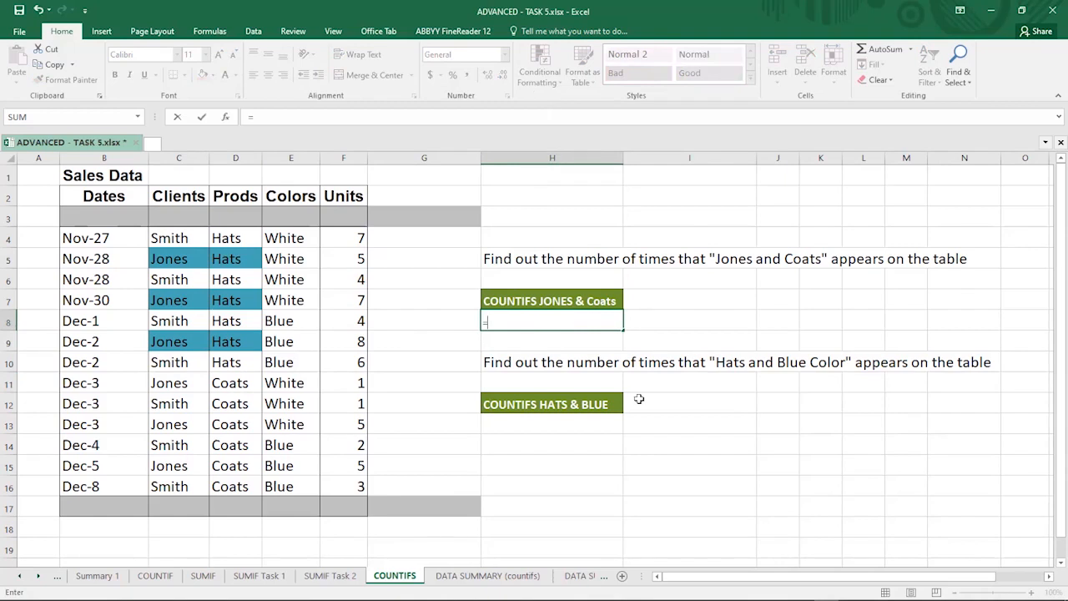
pyautogui.write('coun')
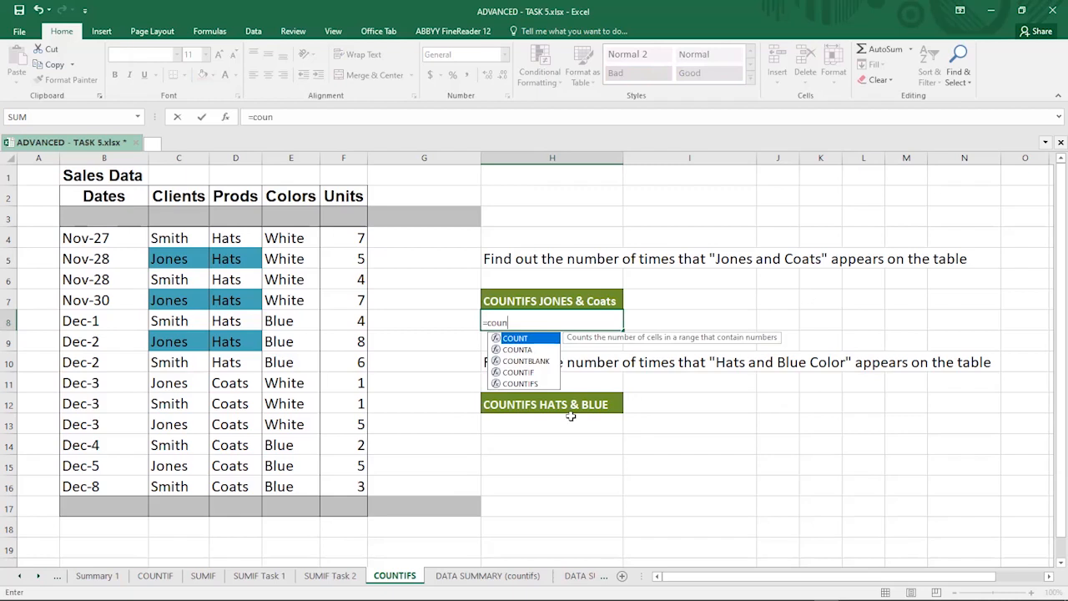
pyautogui.click(528, 385)
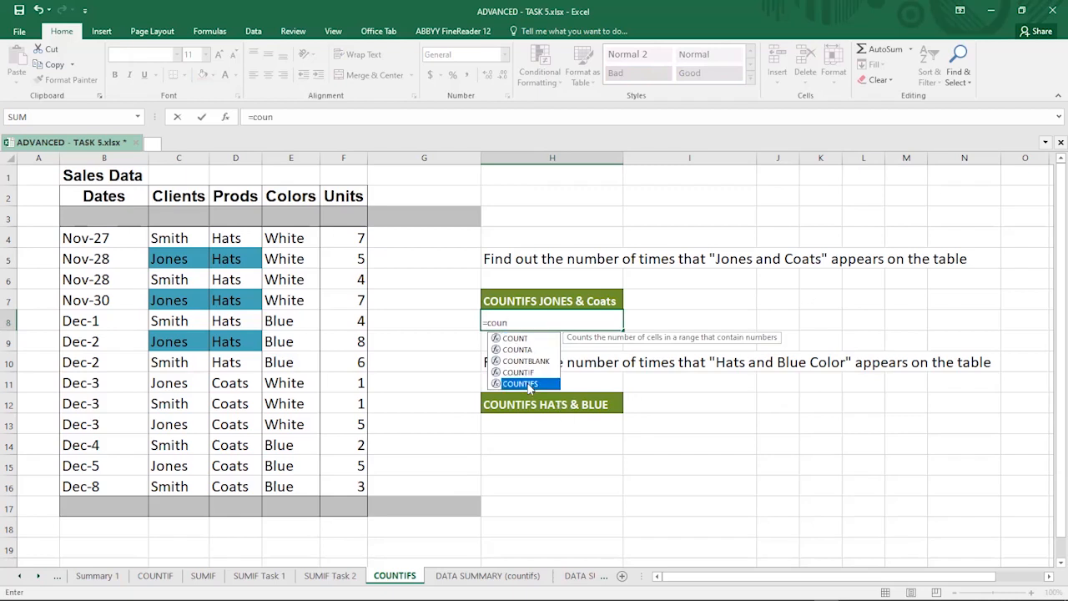
pyautogui.doubleClick(528, 383)
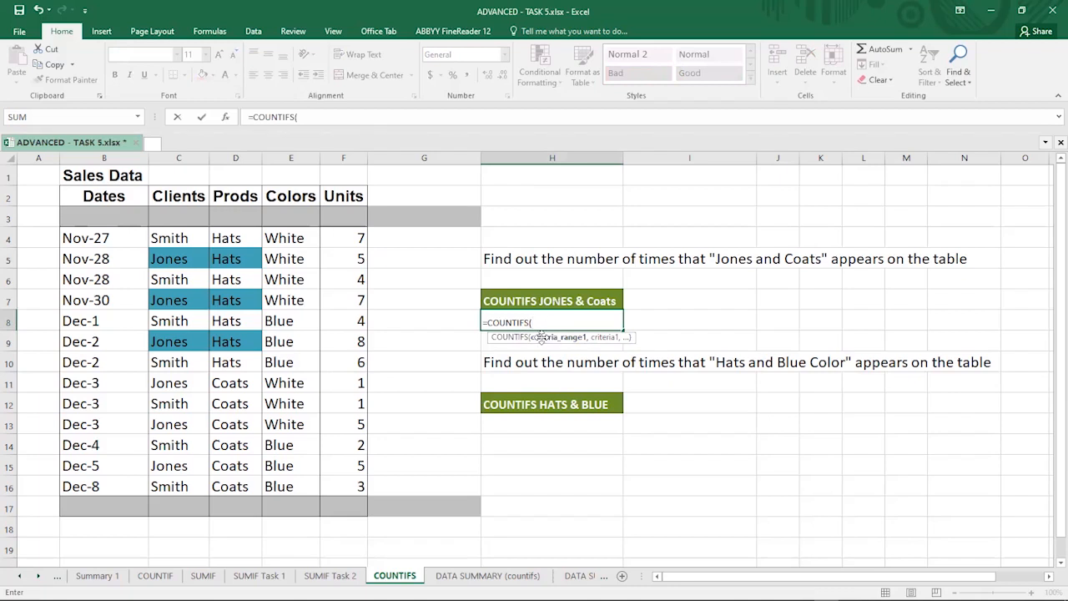
pyautogui.click(173, 238)
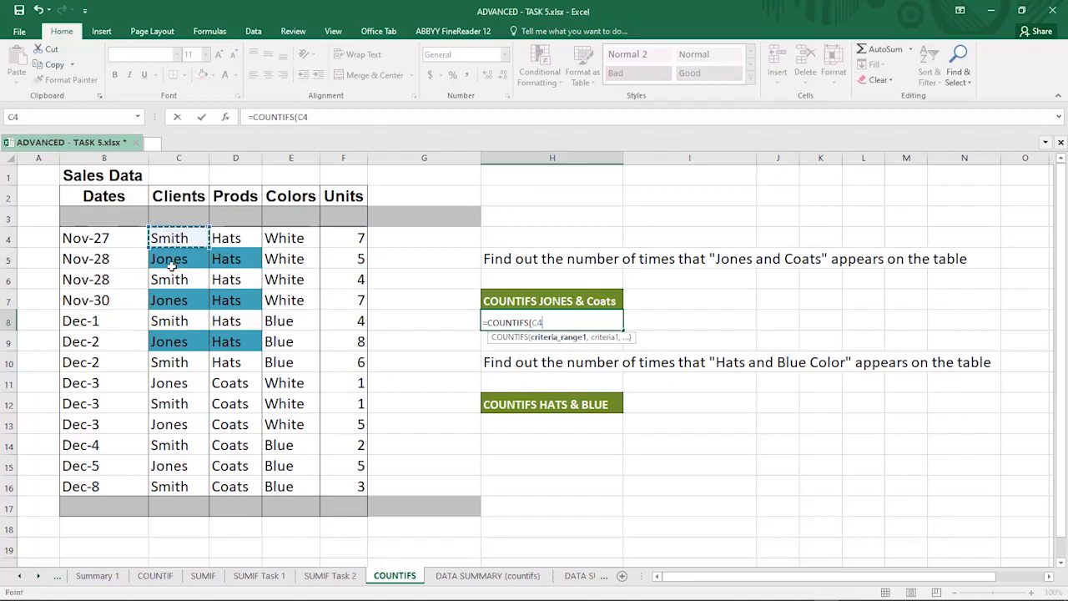
pyautogui.keyDown('shift'); pyautogui.click(172, 488); pyautogui.keyUp('shift')
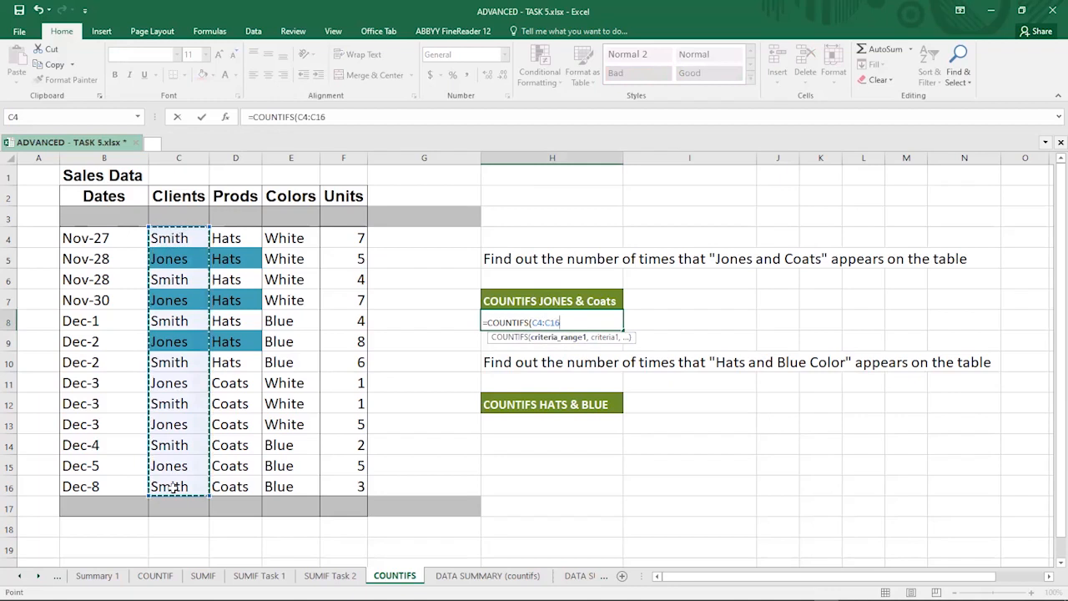
pyautogui.write(',')
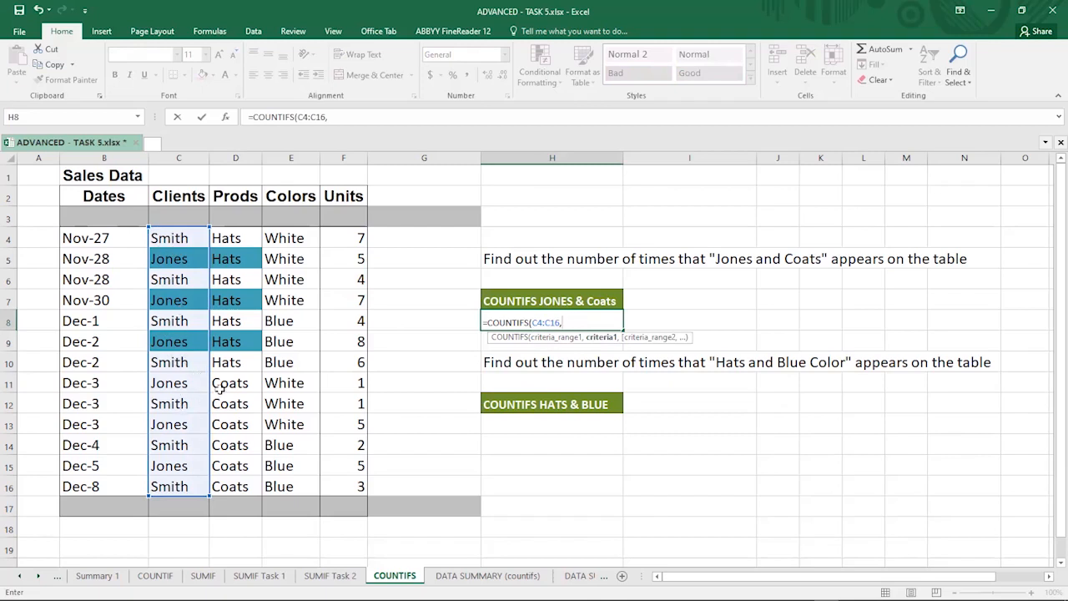
pyautogui.write('"Jones",')
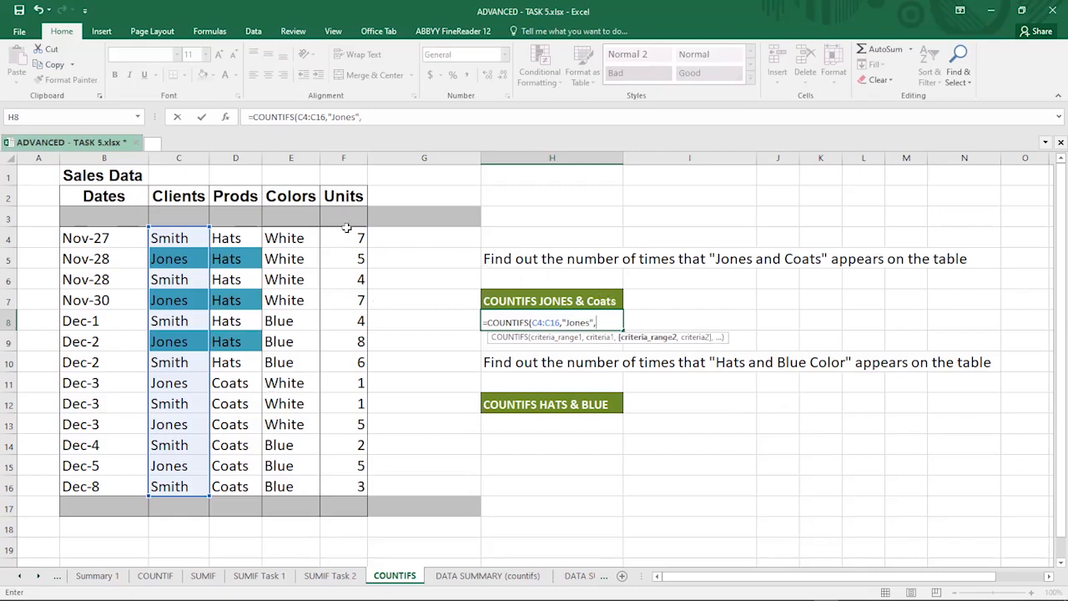
# Step: Add D4:D16 with "Coats" as the second criteria pair and confirm the formula =COUNTIFS(C4:C16,"Jones",D4:D16,"Coats")
pyautogui.click(229, 240)
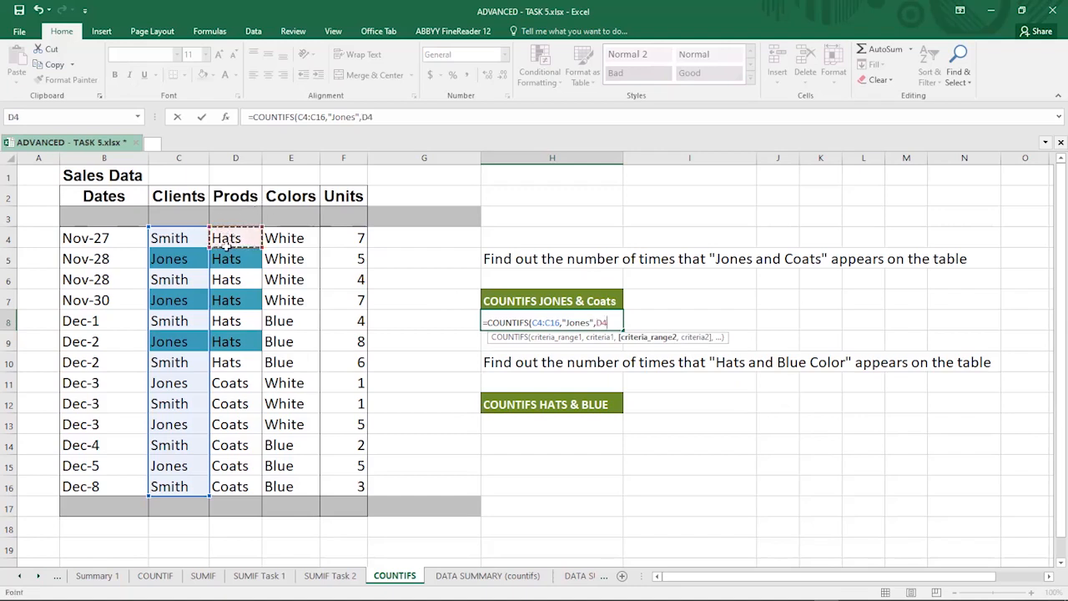
pyautogui.keyDown('shift'); pyautogui.click(226, 487); pyautogui.keyUp('shift')
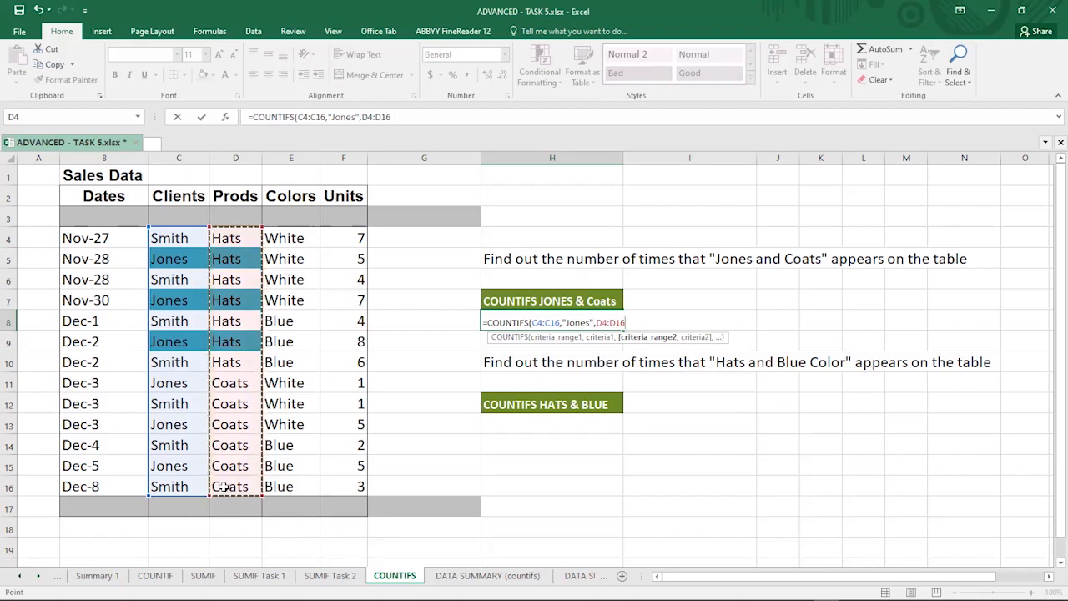
pyautogui.write(',')
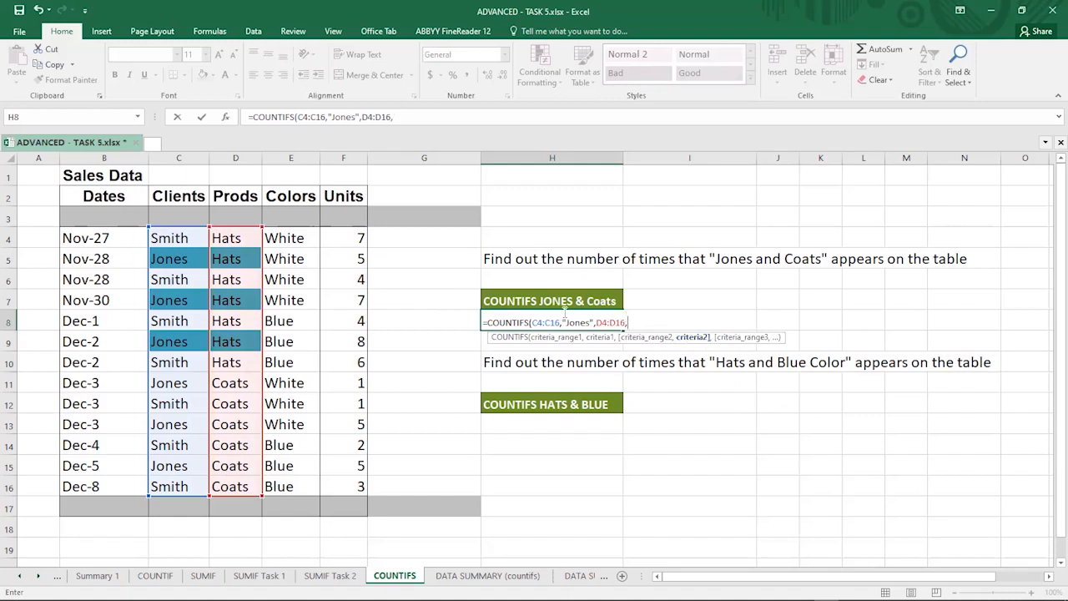
pyautogui.write('"Coats"')
pyautogui.write(')')
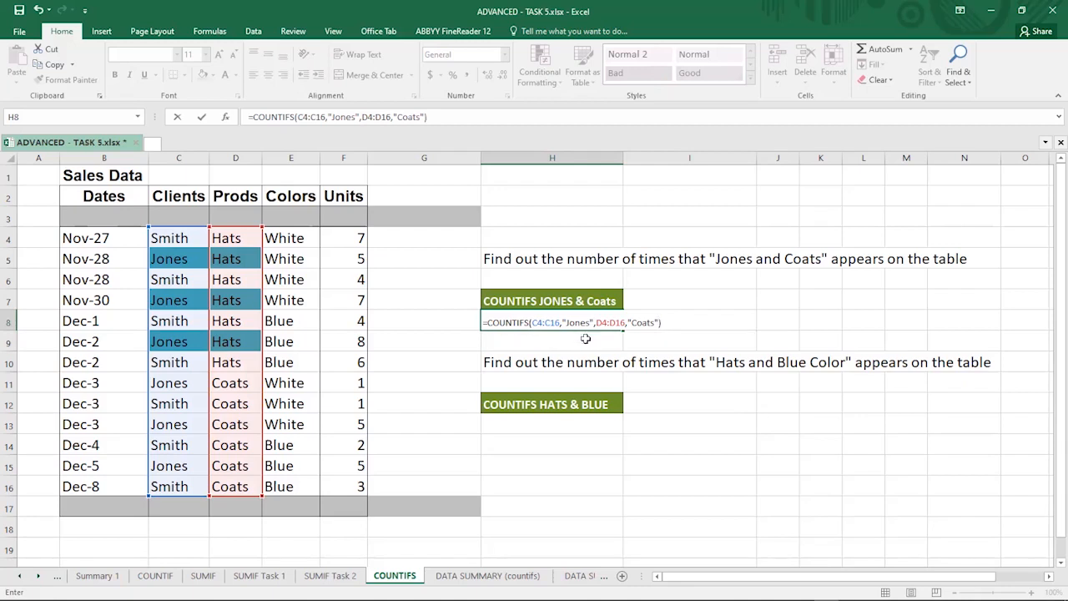
pyautogui.press('Return')
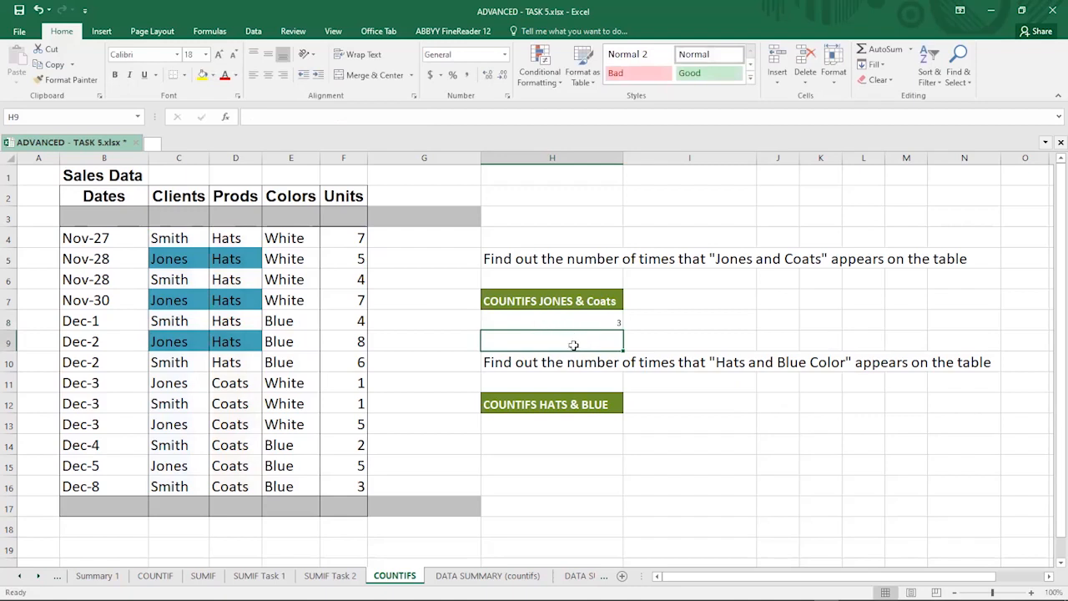
# Step: Review the count in H8 and check the Jones entries down the Clients column
pyautogui.click(588, 320)
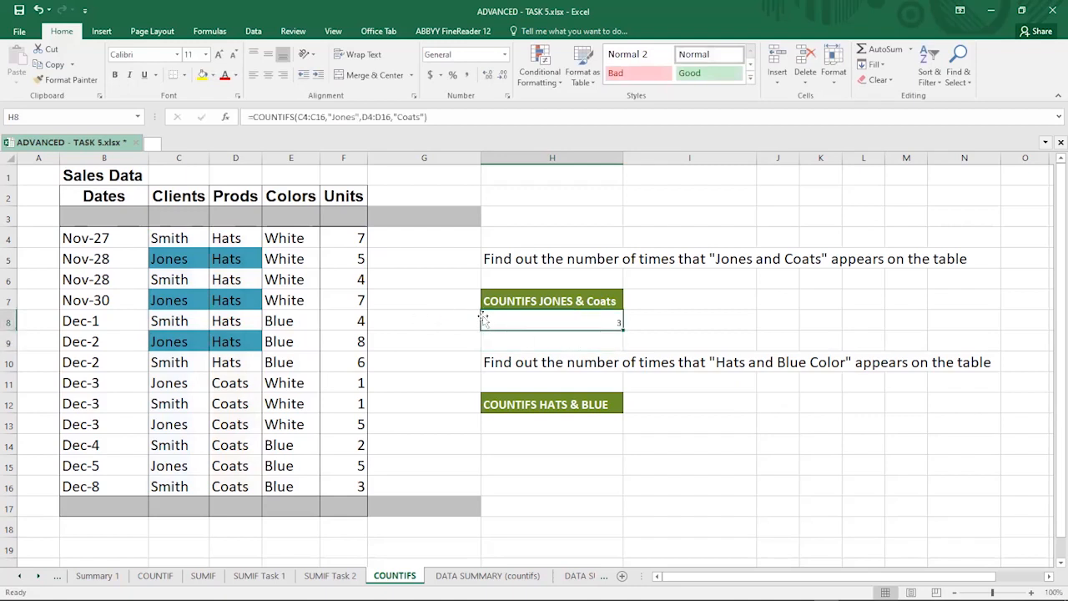
pyautogui.click(162, 260)
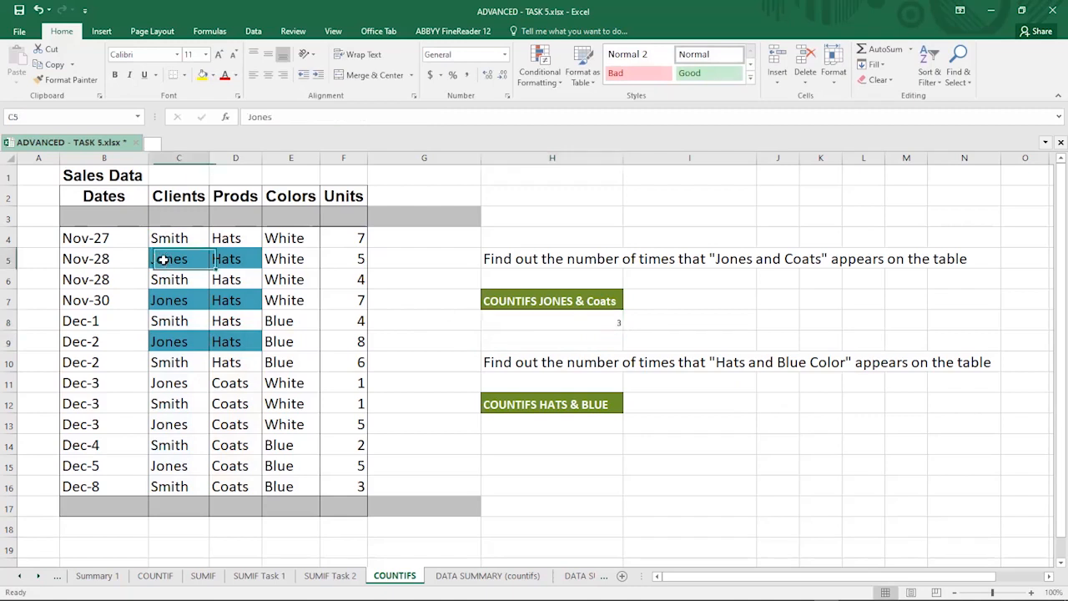
pyautogui.click(161, 384)
pyautogui.click(165, 424)
pyautogui.click(167, 444)
pyautogui.click(166, 465)
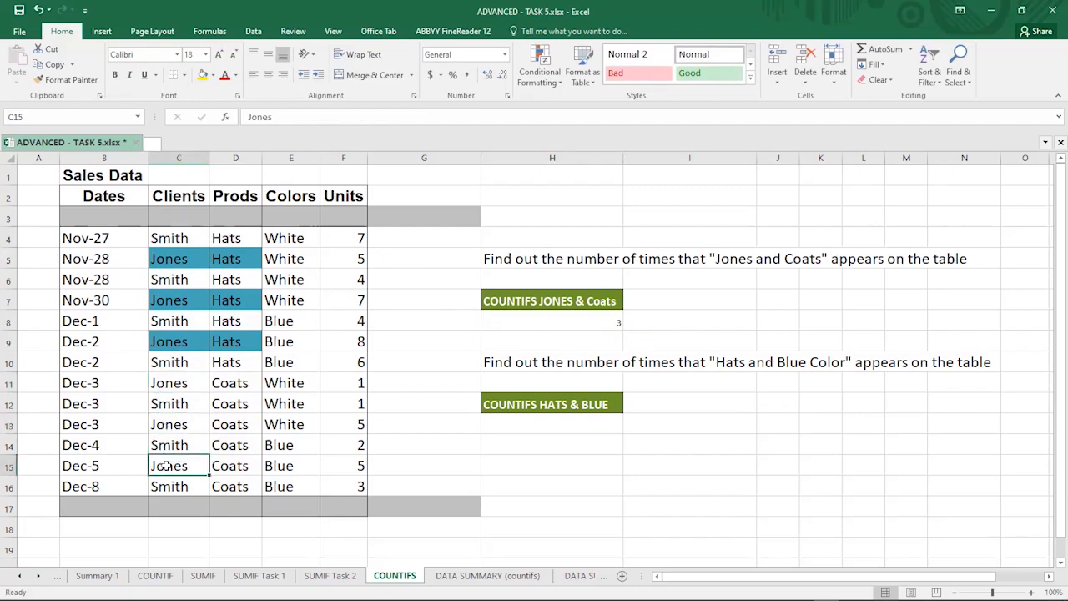
# Step: Highlight rows 15, 13 and 11, the Jones and Coats rows, with yellow fill
pyautogui.click(10, 465)
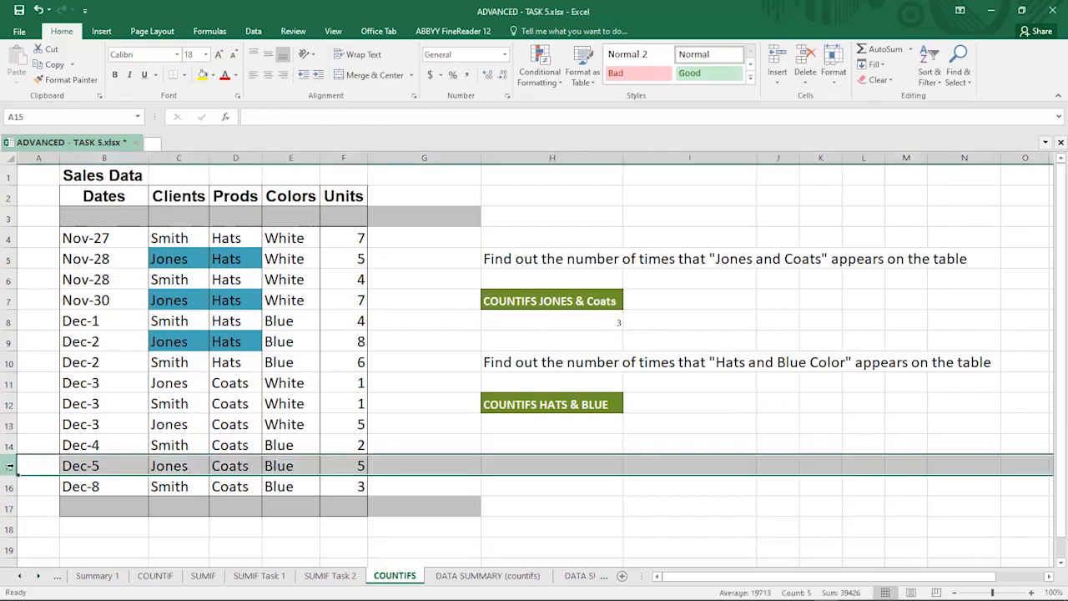
pyautogui.click(203, 75)
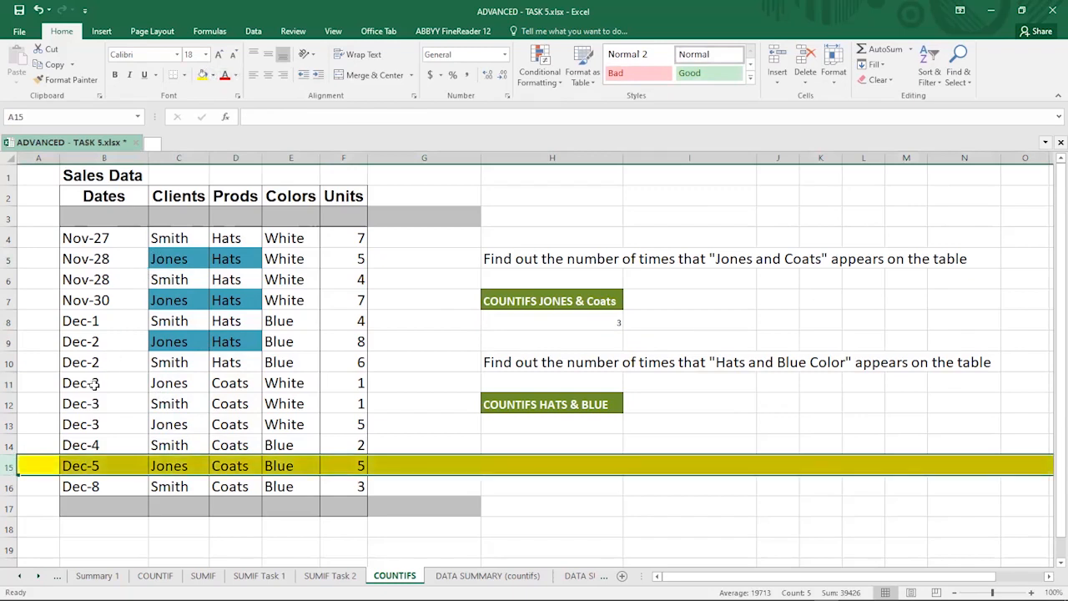
pyautogui.click(9, 425)
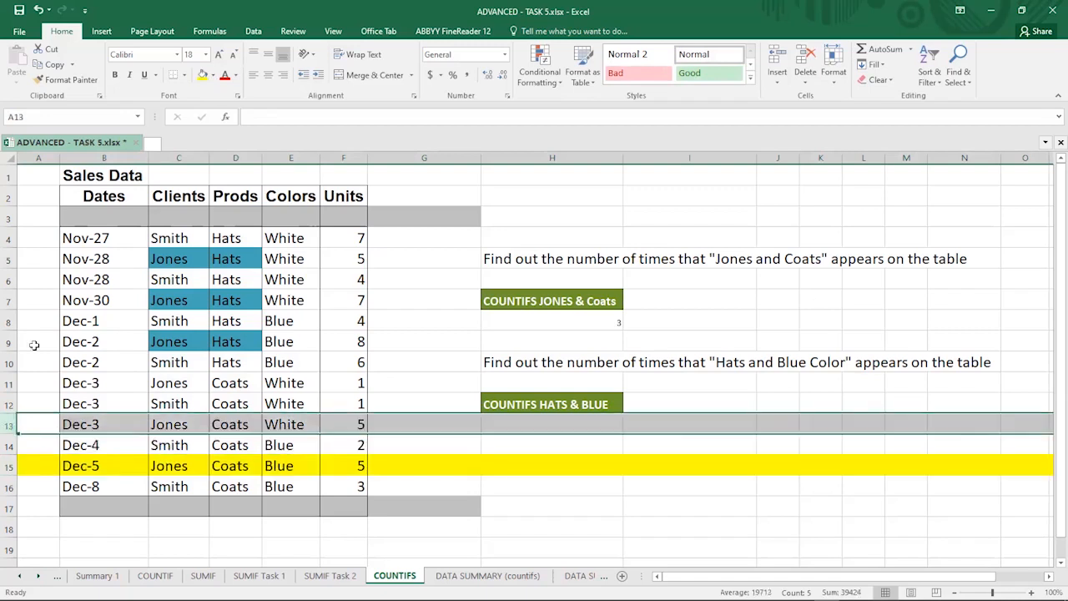
pyautogui.click(203, 75)
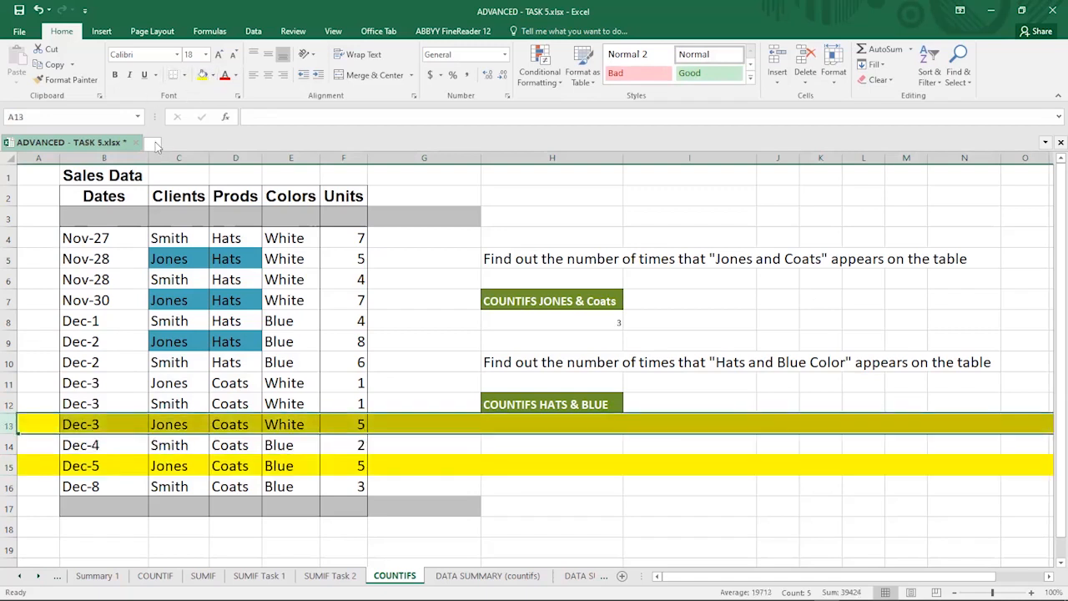
pyautogui.click(8, 384)
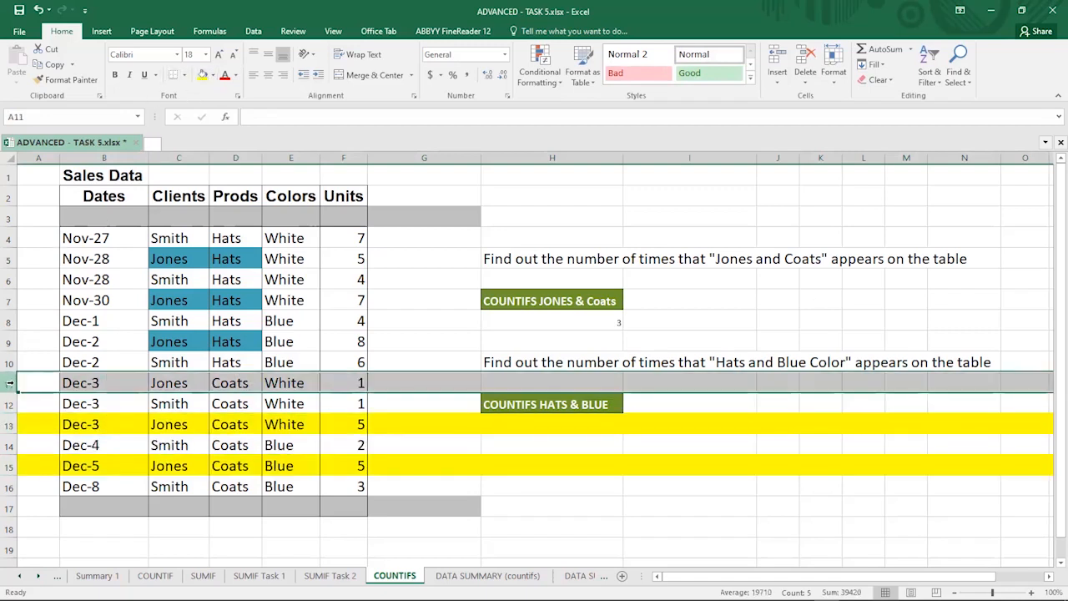
pyautogui.click(203, 75)
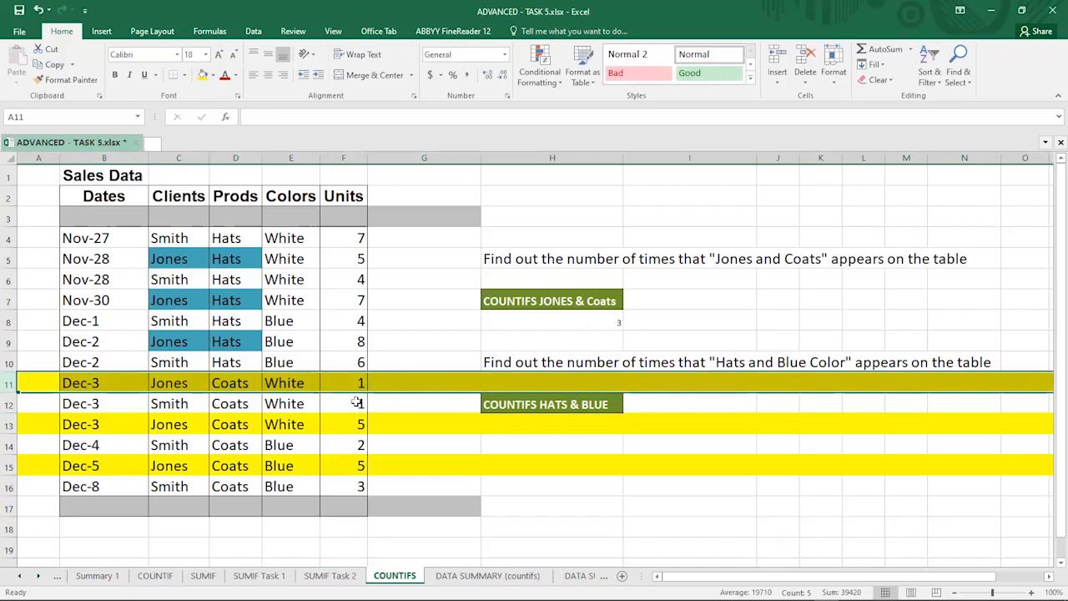
pyautogui.click(291, 383)
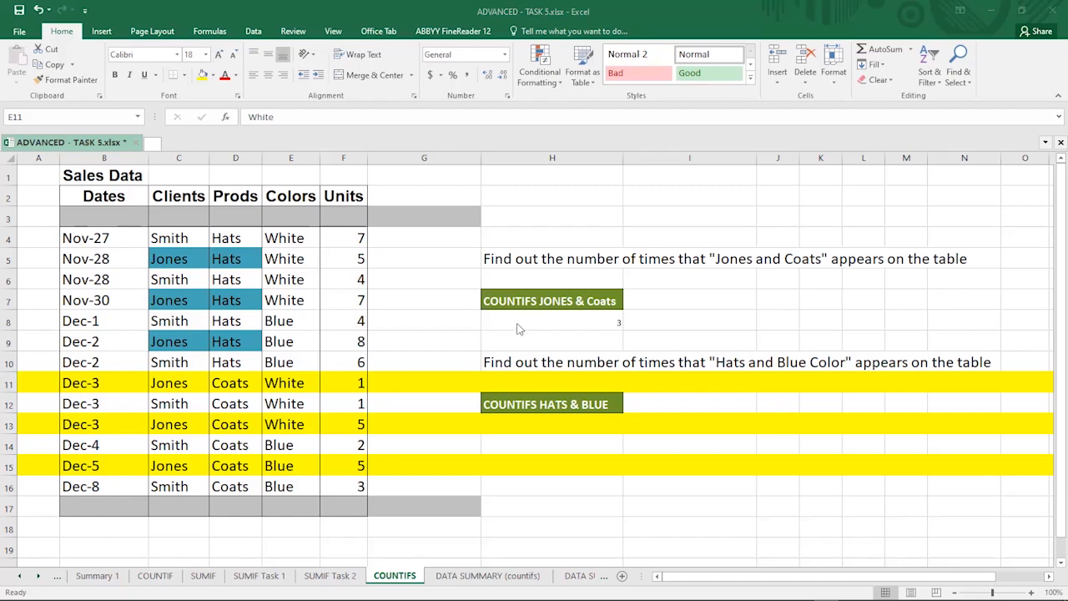
# Step: Erase the COUNTIFS formula from H8 so the cell is empty
pyautogui.click(589, 317)
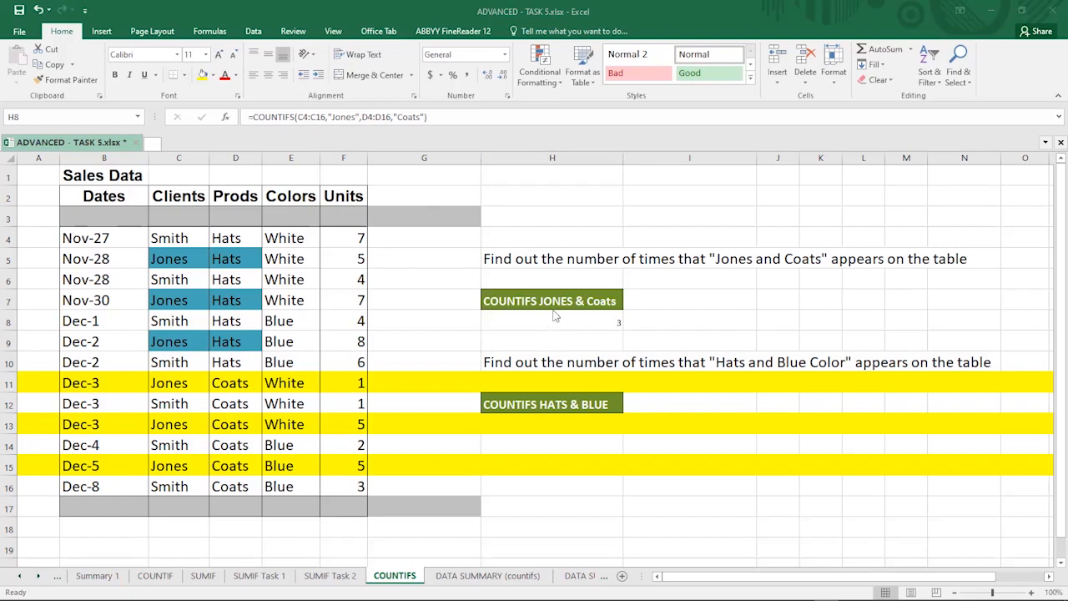
pyautogui.click(606, 330)
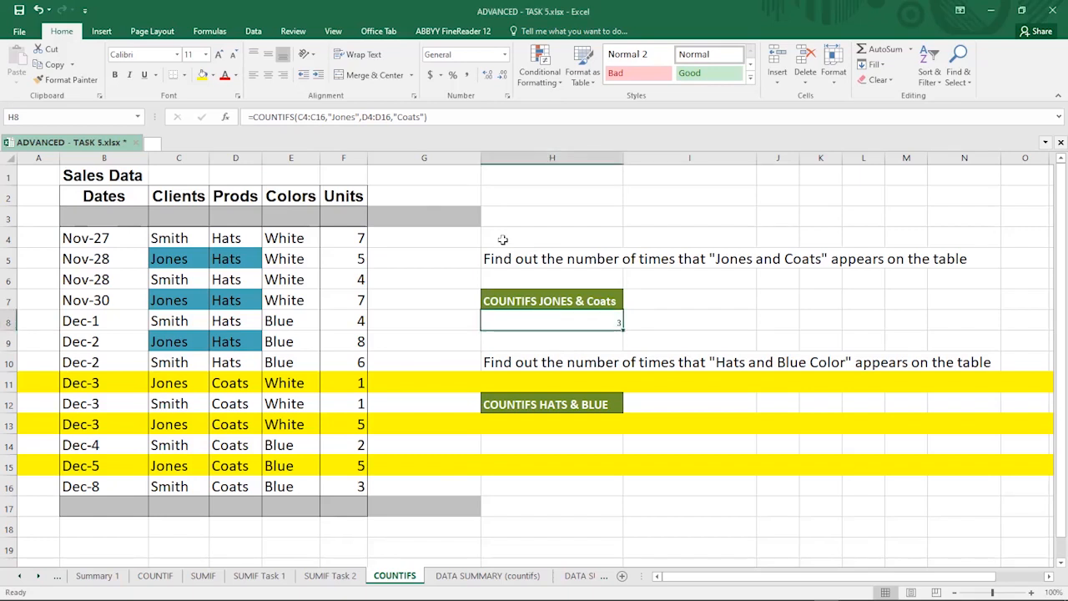
pyautogui.click(432, 120)
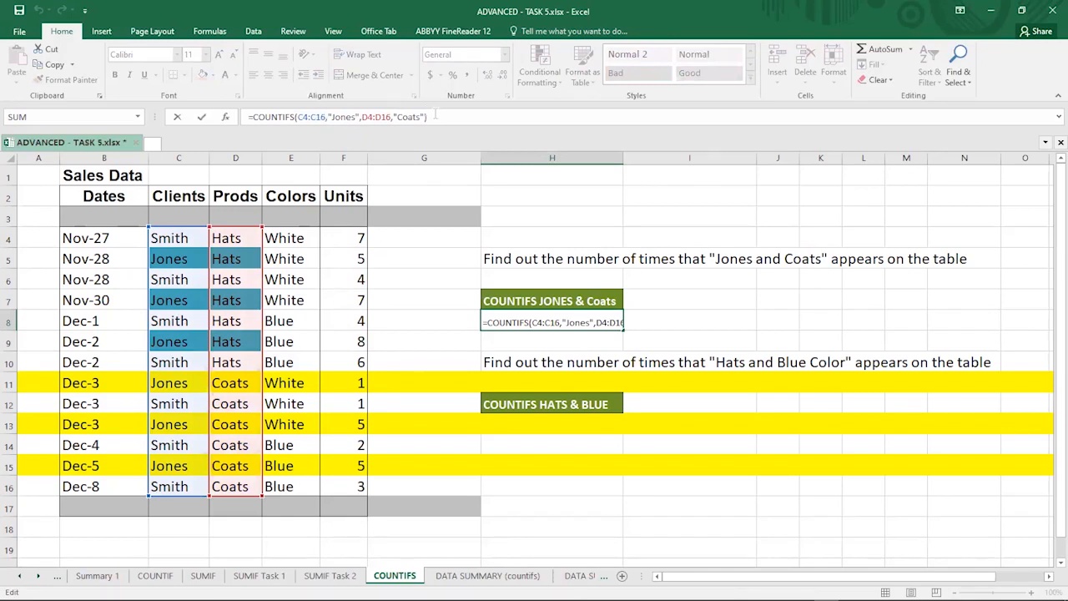
pyautogui.moveTo(440, 118); pyautogui.dragTo(327, 117)
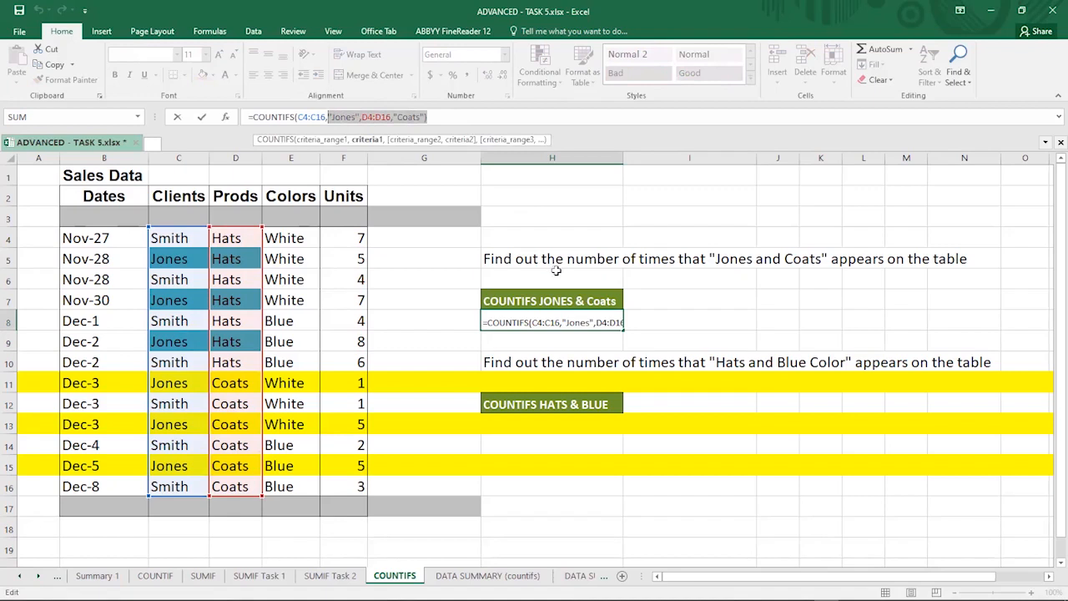
pyautogui.press('BackSpace')
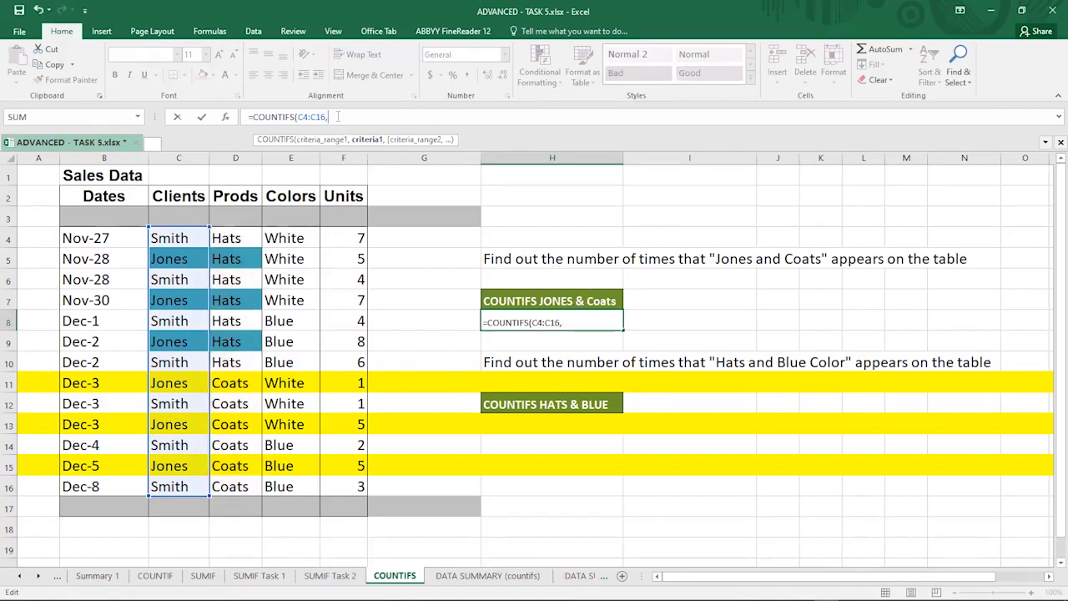
pyautogui.moveTo(334, 117); pyautogui.dragTo(298, 116)
pyautogui.press('BackSpace')
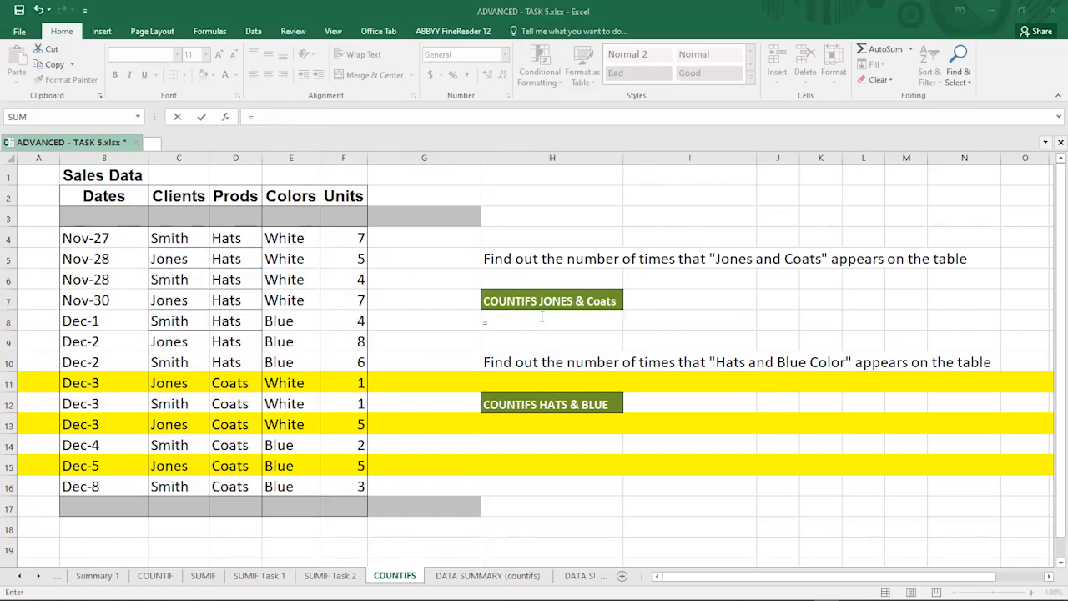
pyautogui.press('BackSpace')
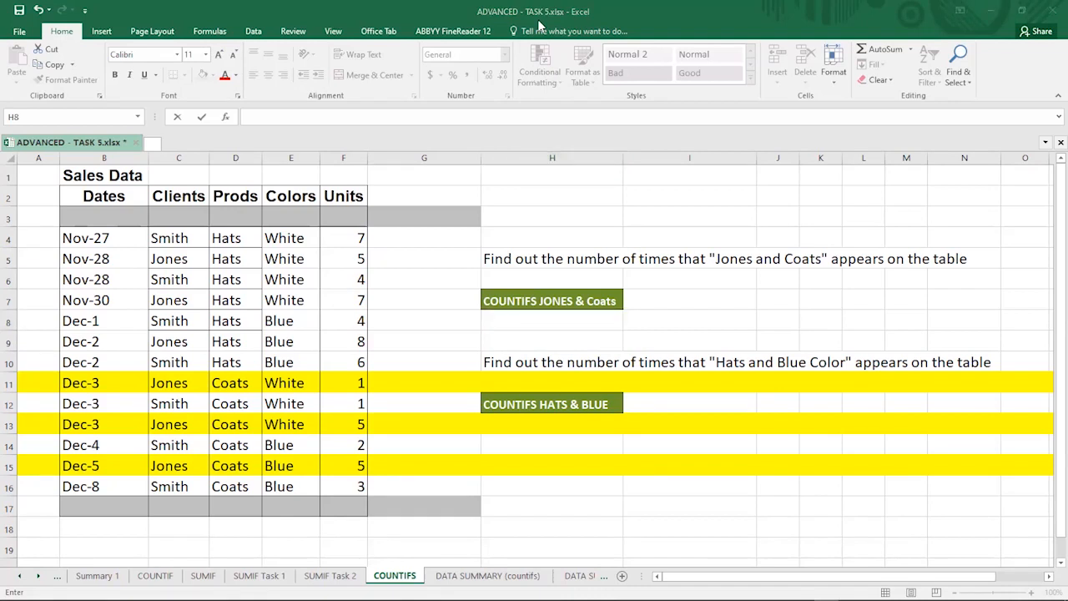
pyautogui.click(505, 313)
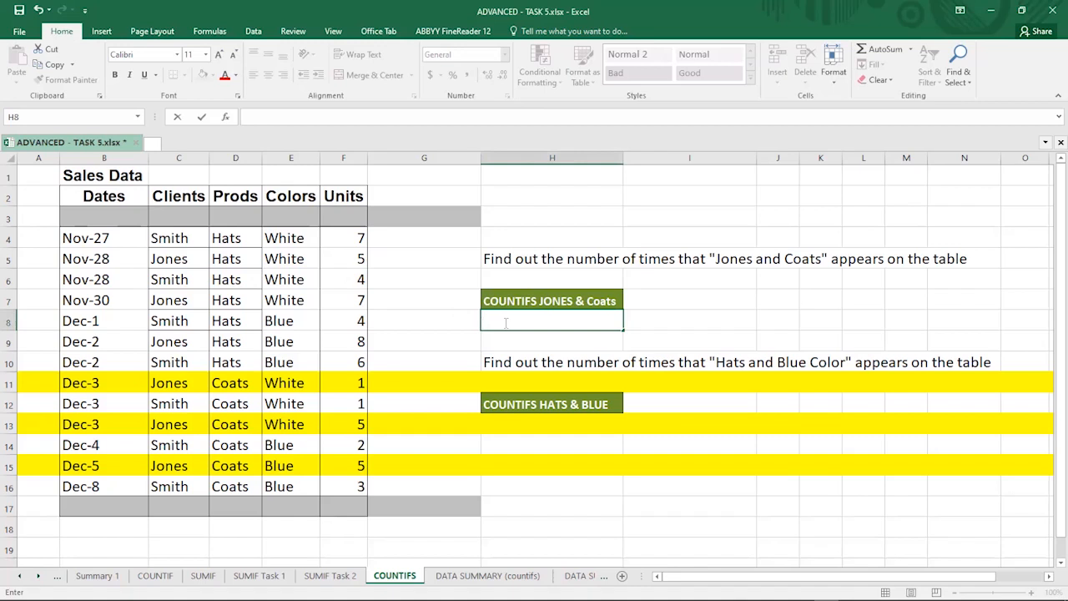
# Step: Start a COUNTIFS formula in H8 and set C4:C16 as the first criteria range
pyautogui.write('=')
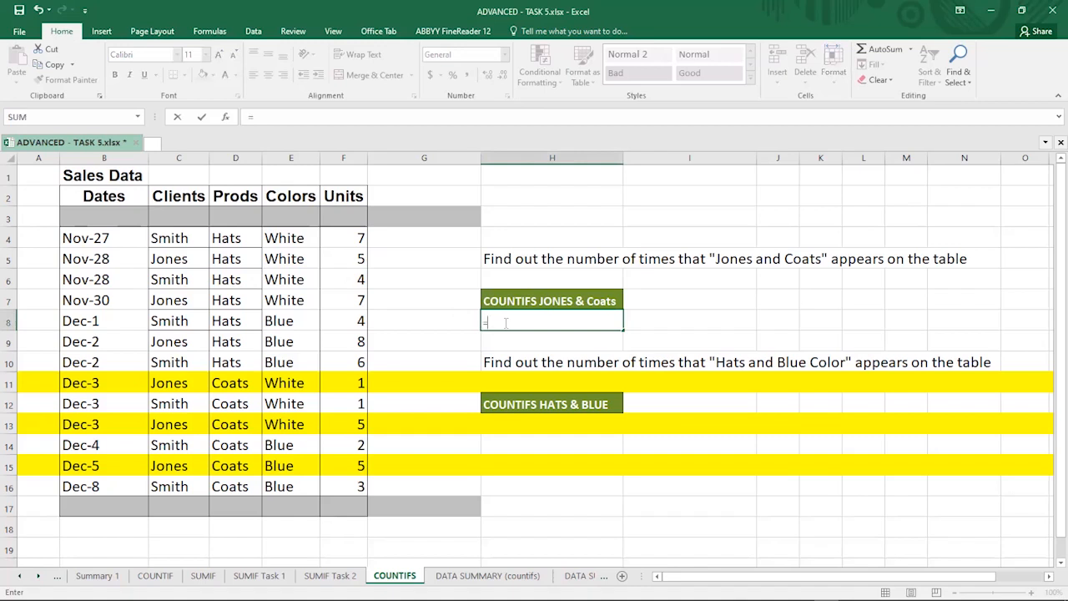
pyautogui.write('count')
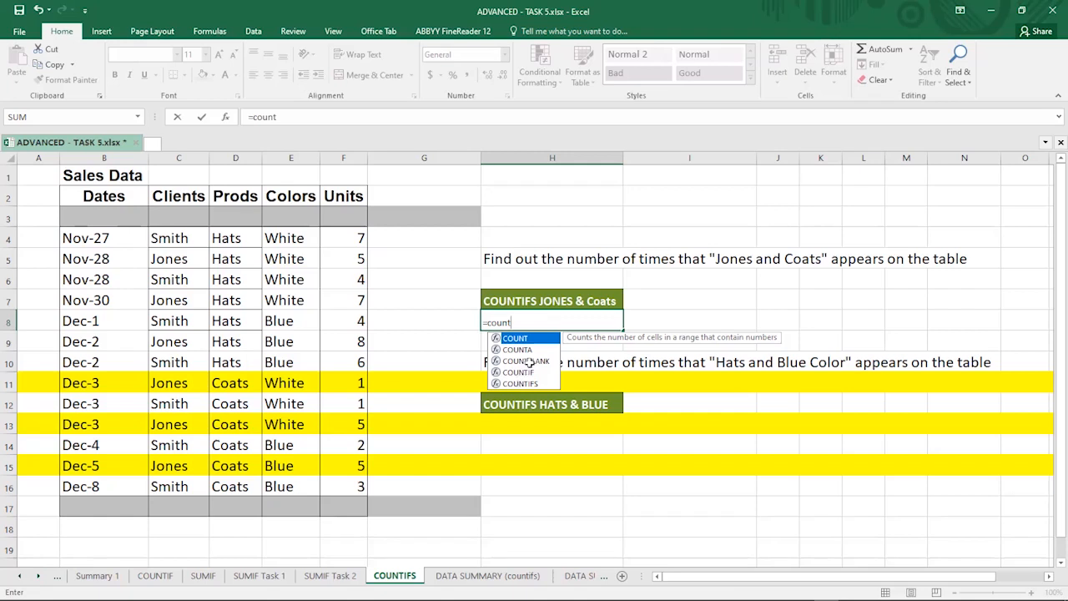
pyautogui.doubleClick(519, 384)
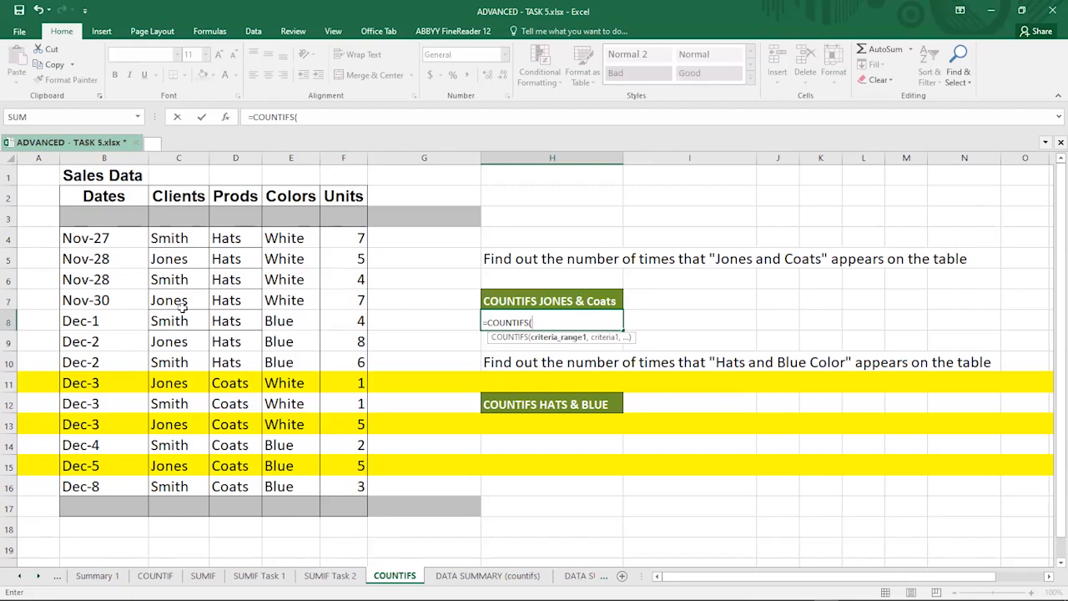
pyautogui.click(170, 237)
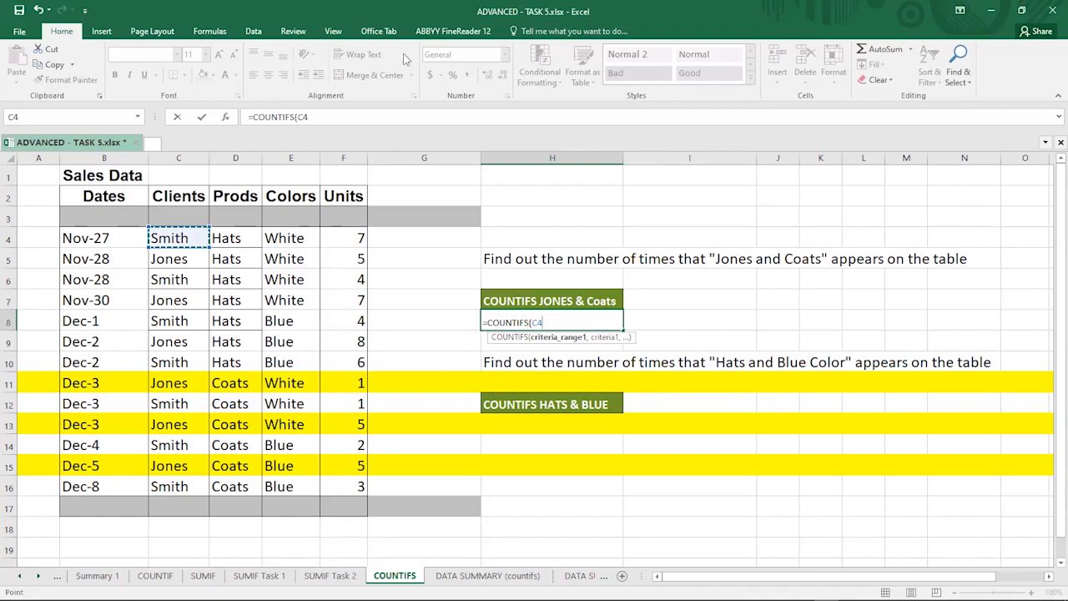
pyautogui.hotkey('ctrl', 'shift', 'Down')
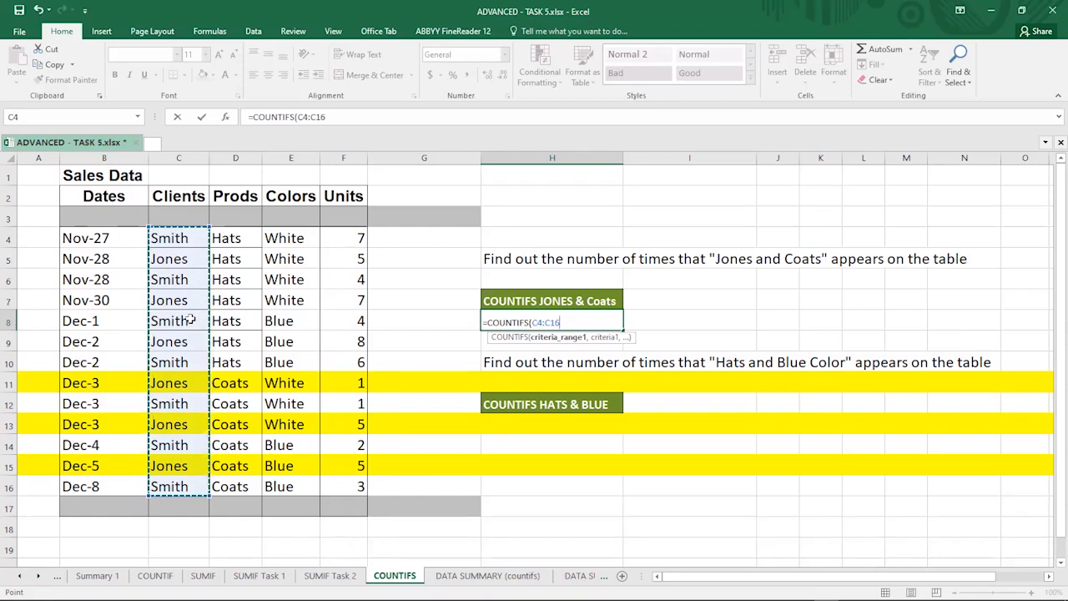
pyautogui.write(',')
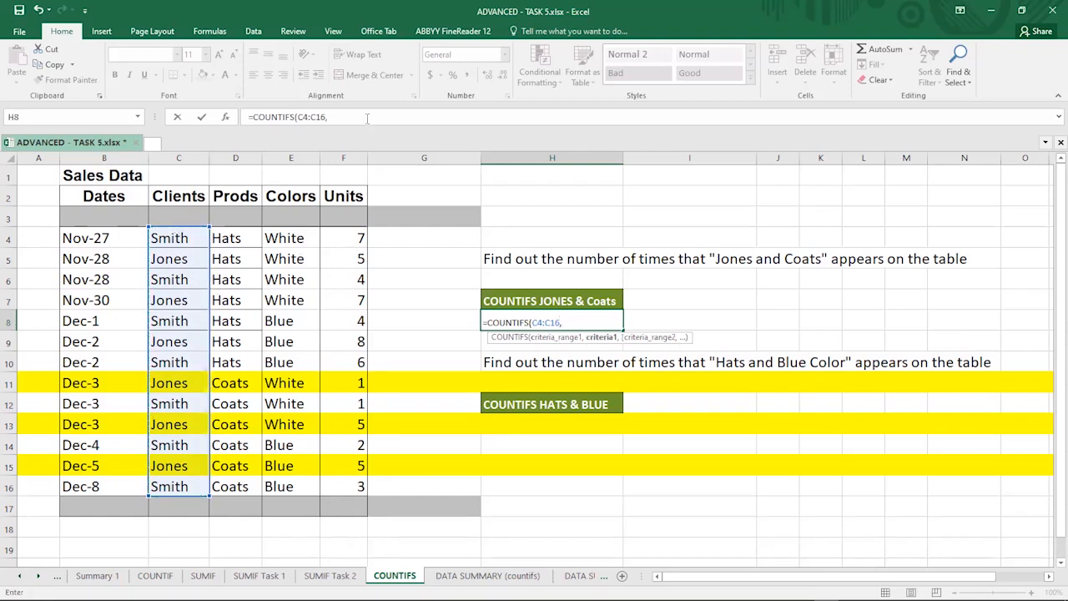
pyautogui.click(367, 118)
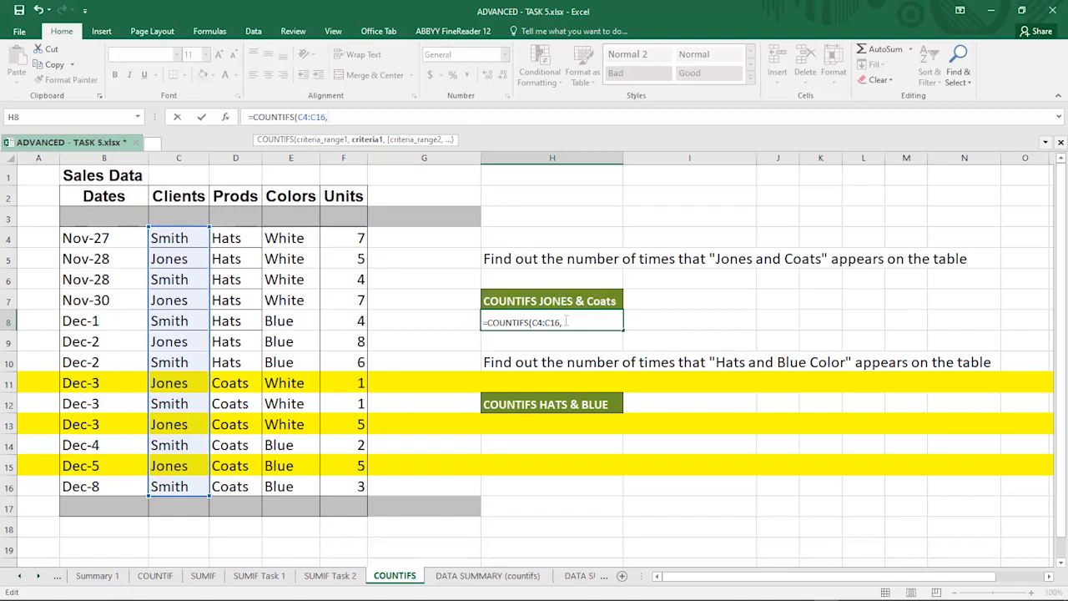
# Step: Add "Jones" as the first criterion and D4:D16 as the second criteria range
pyautogui.click(566, 321)
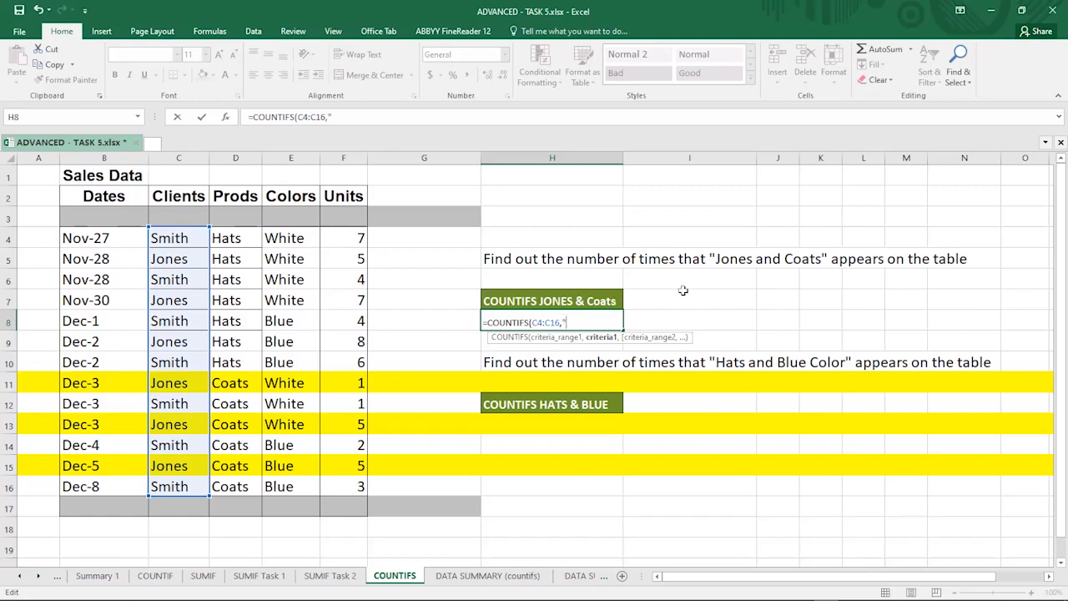
pyautogui.write('Jones')
pyautogui.write('",')
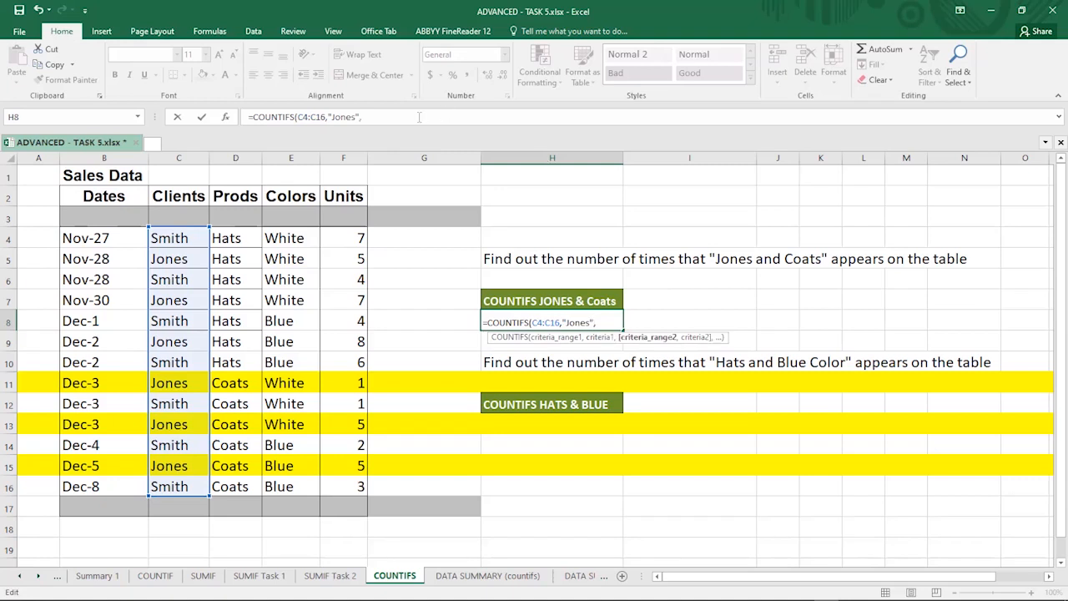
pyautogui.click(419, 116)
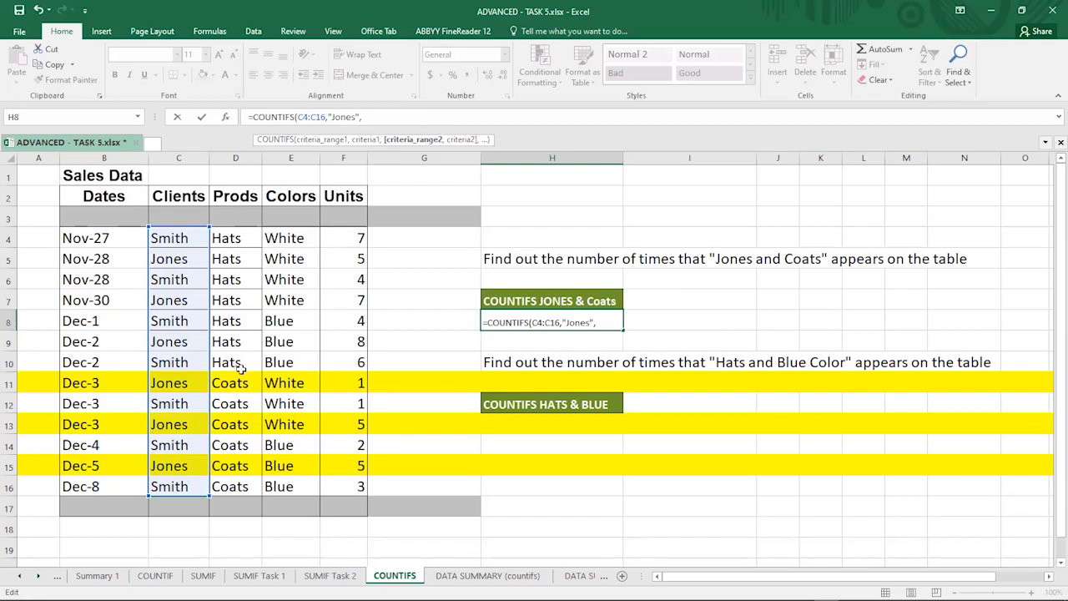
pyautogui.click(236, 239)
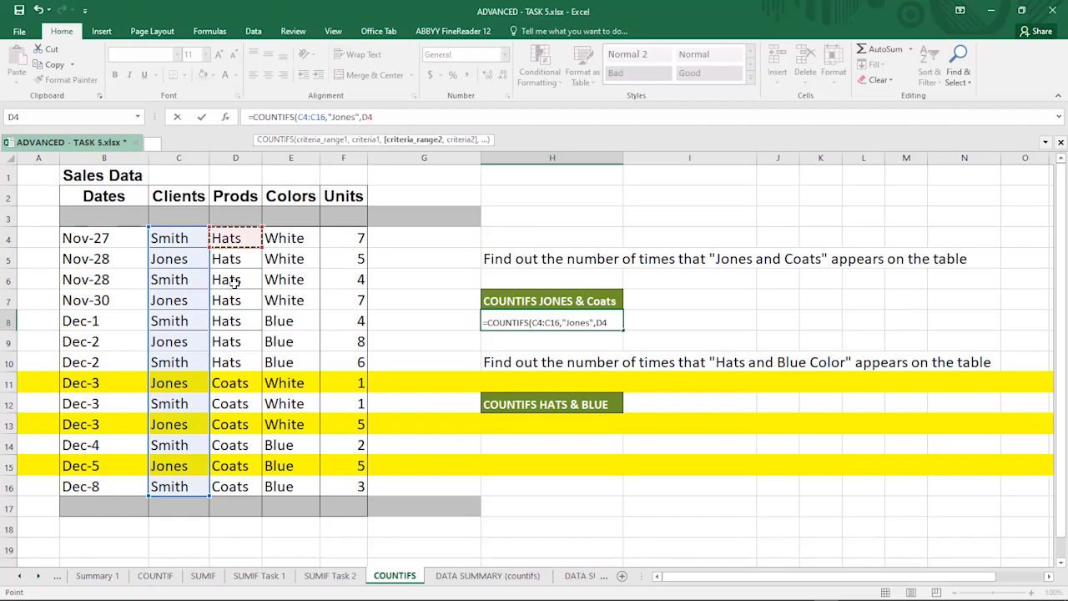
pyautogui.keyDown('shift'); pyautogui.click(225, 491); pyautogui.keyUp('shift')
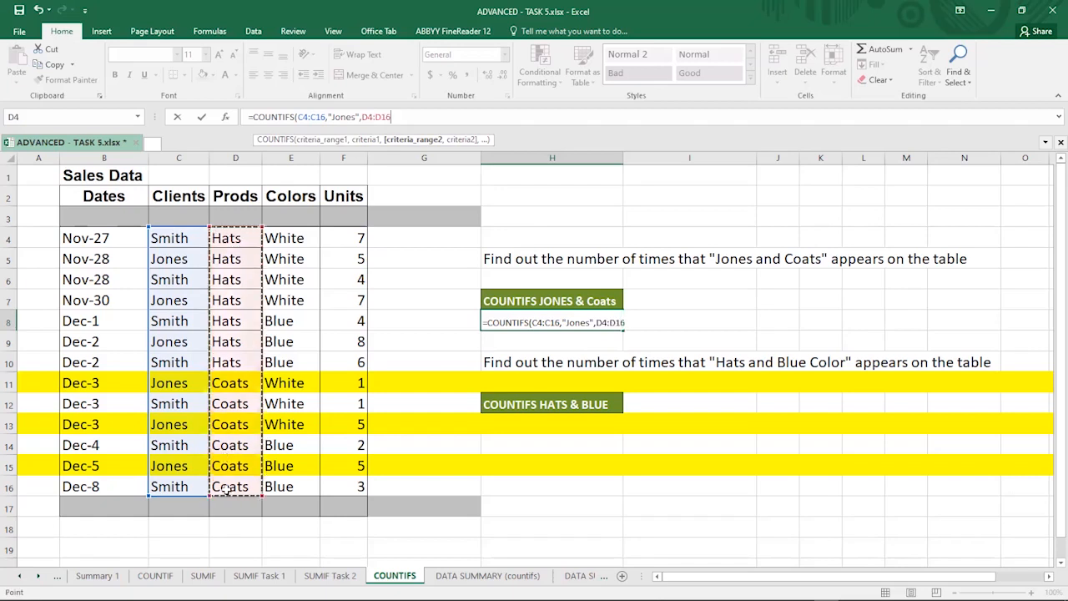
pyautogui.write(',')
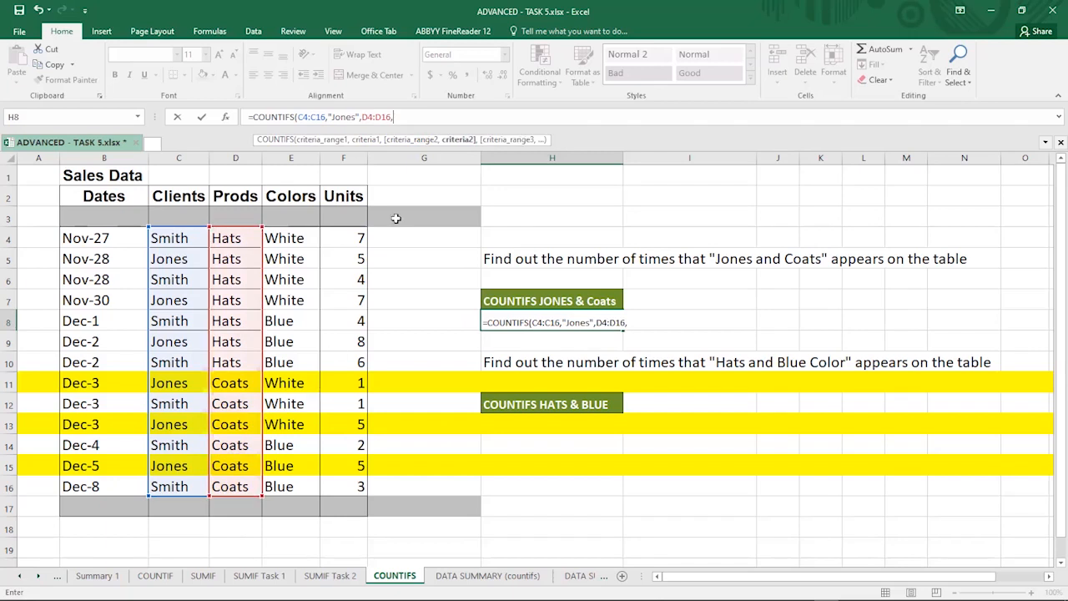
# Step: Add "Coats" as the second criterion, close the bracket and confirm =COUNTIFS(C4:C16,"Jones",D4:D16,"Coats")
pyautogui.click(425, 119)
pyautogui.write('"')
pyautogui.write('Coats')
pyautogui.write(',')
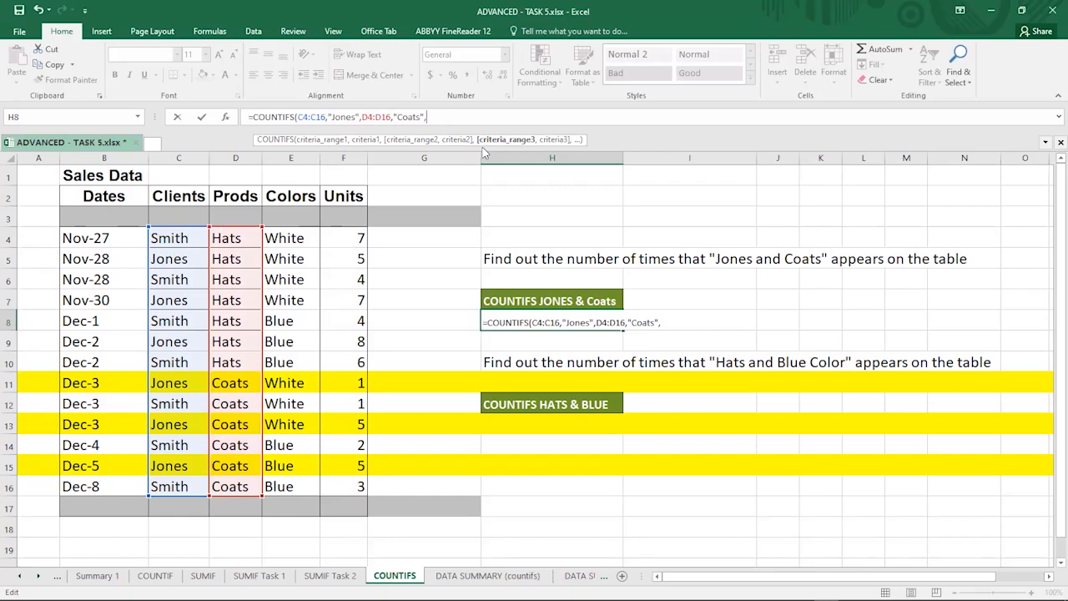
pyautogui.press('BackSpace')
pyautogui.write(')')
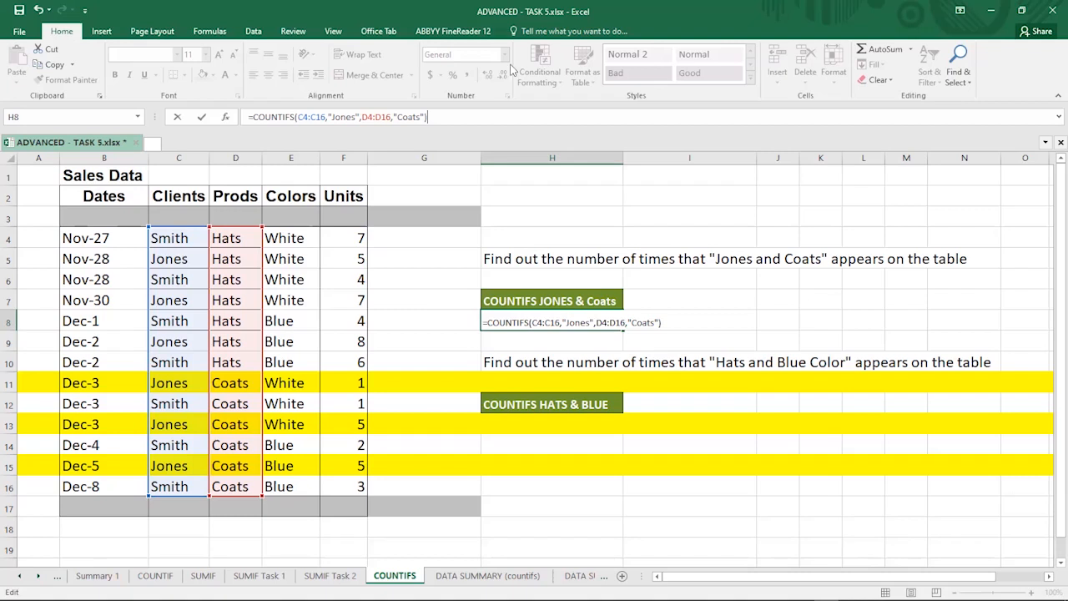
pyautogui.hotkey('ctrl', 'Return')
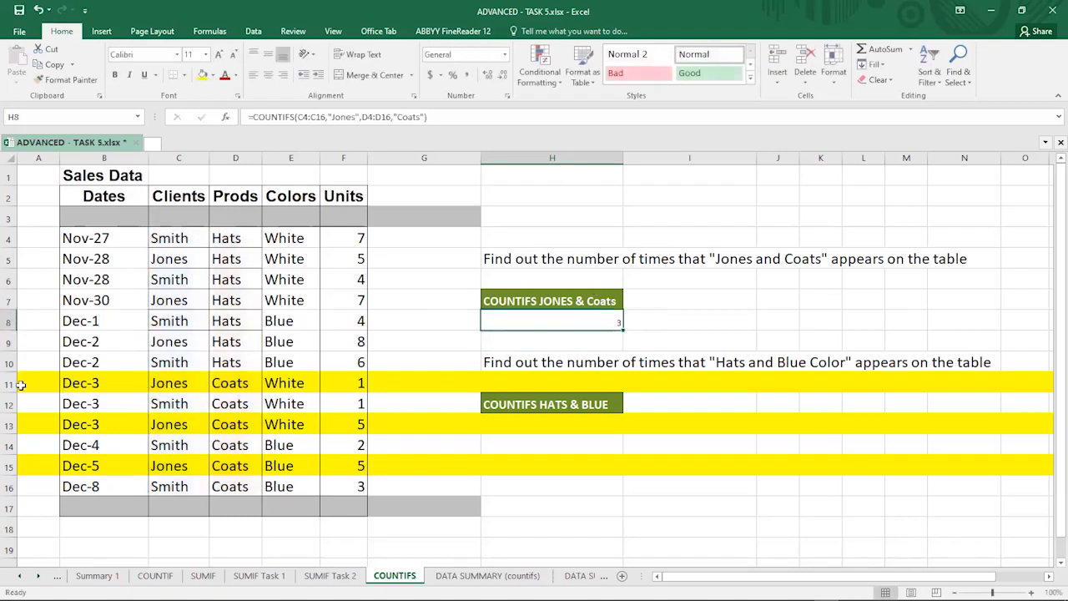
# Step: Check the highlighted rows 11, 13 and 15 and their Clients and Prods entries against the count in H8
pyautogui.click(8, 362)
pyautogui.click(9, 383)
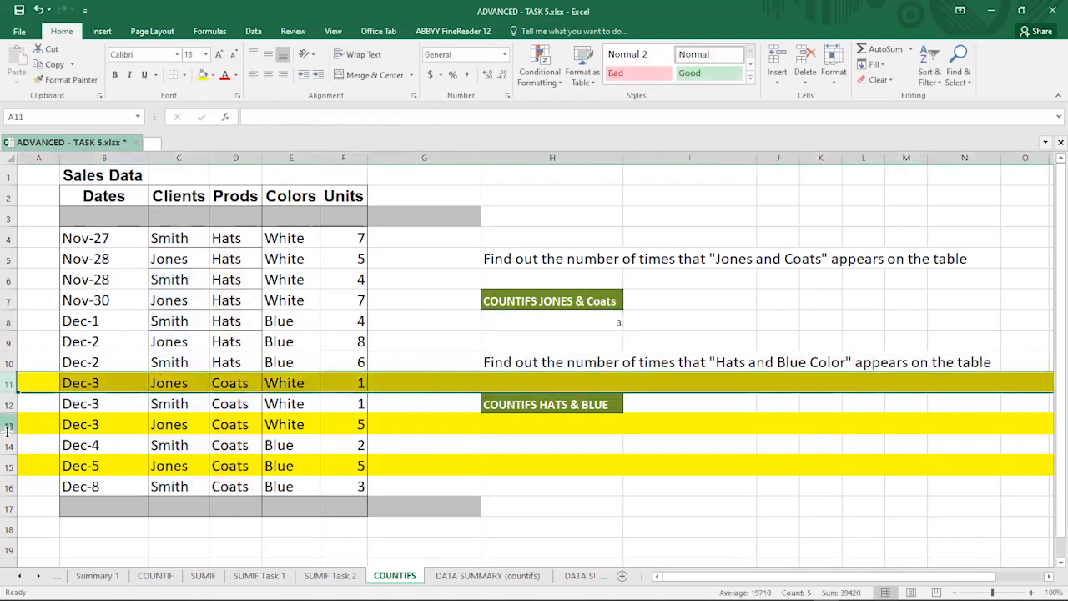
pyautogui.click(8, 425)
pyautogui.click(9, 466)
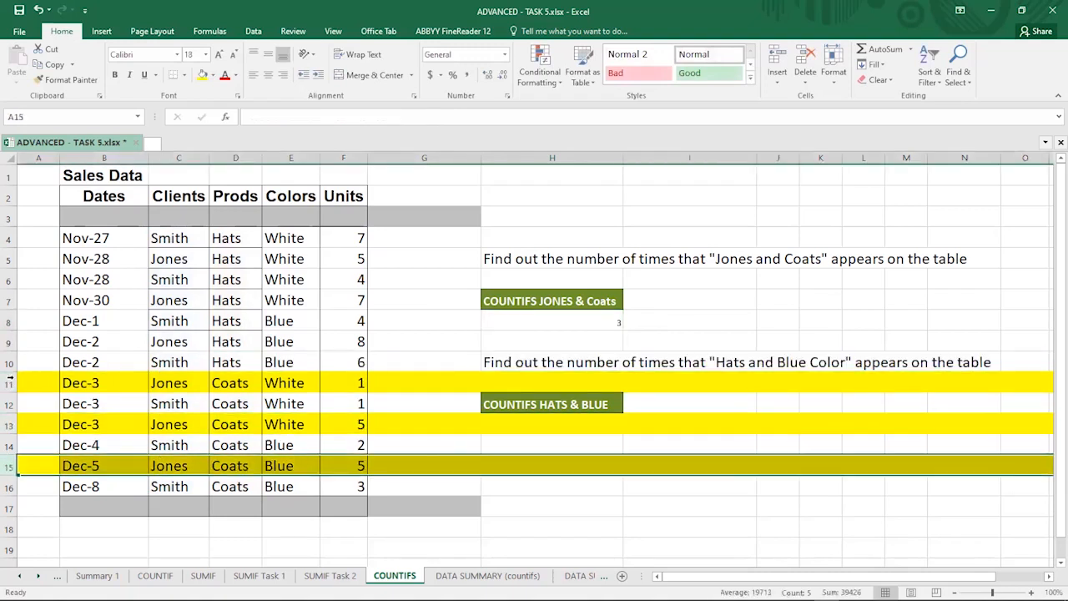
pyautogui.click(8, 382)
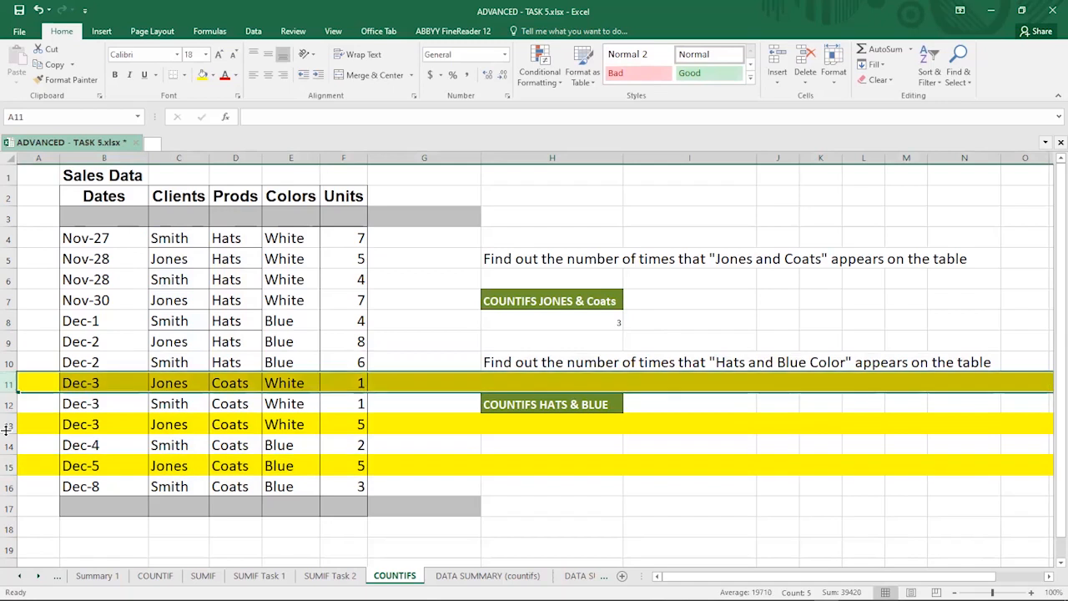
pyautogui.click(9, 424)
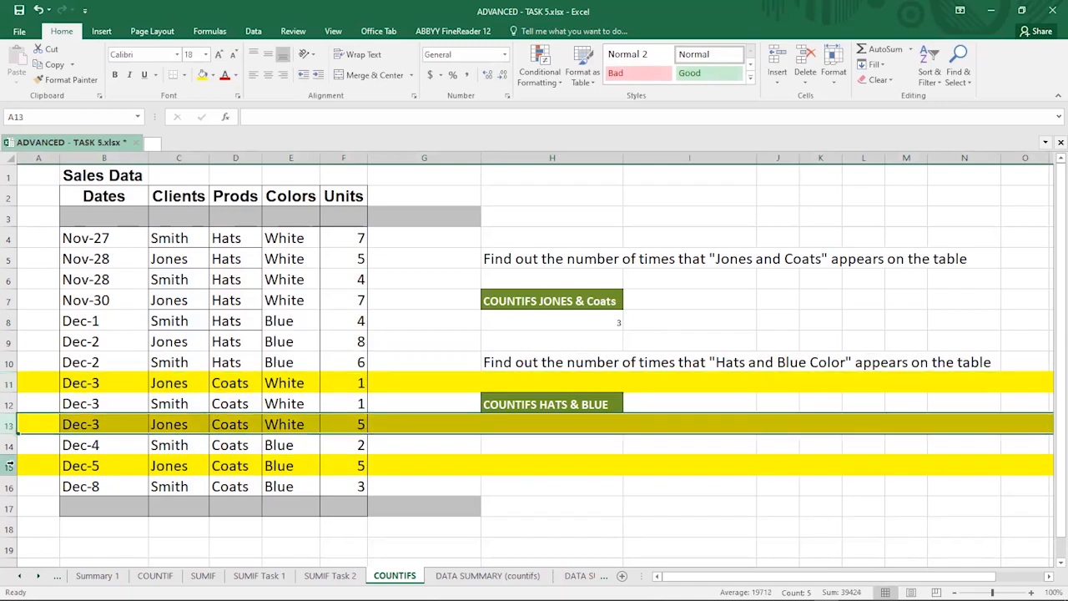
pyautogui.click(9, 466)
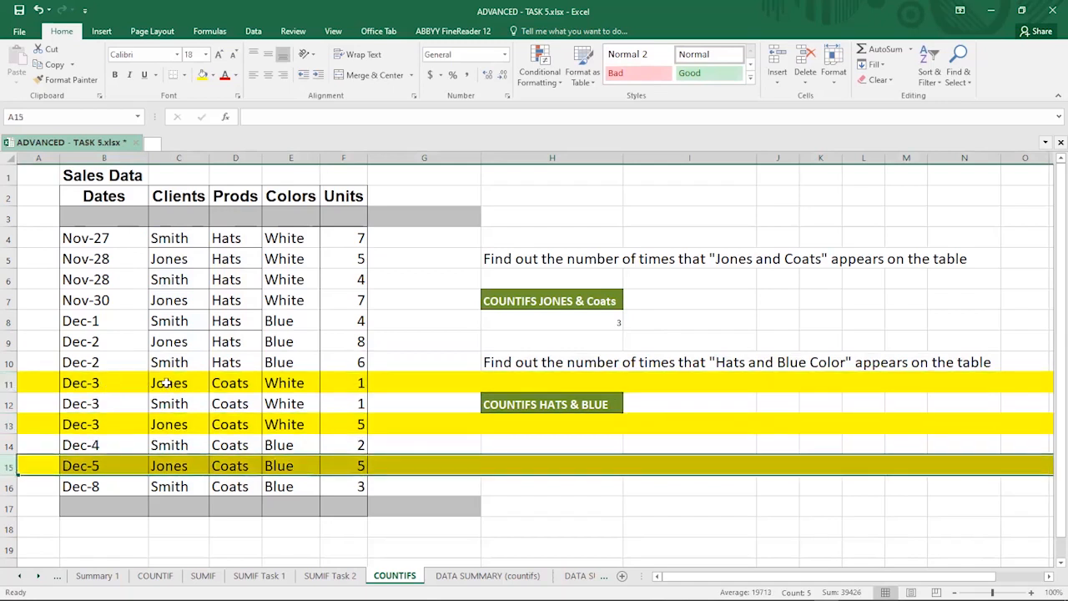
pyautogui.click(166, 382)
pyautogui.click(230, 383)
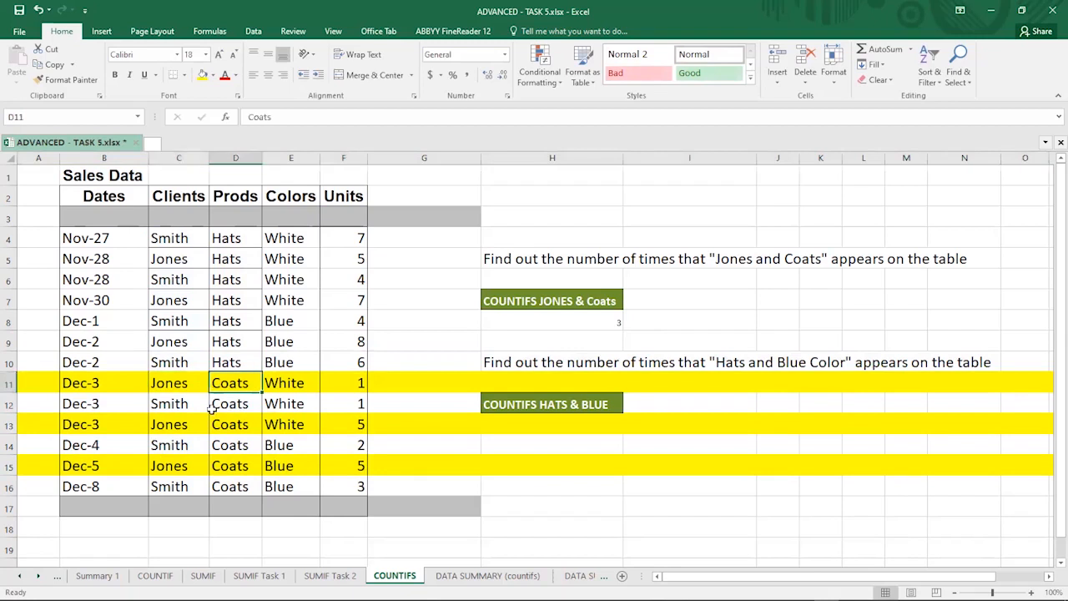
pyautogui.click(175, 425)
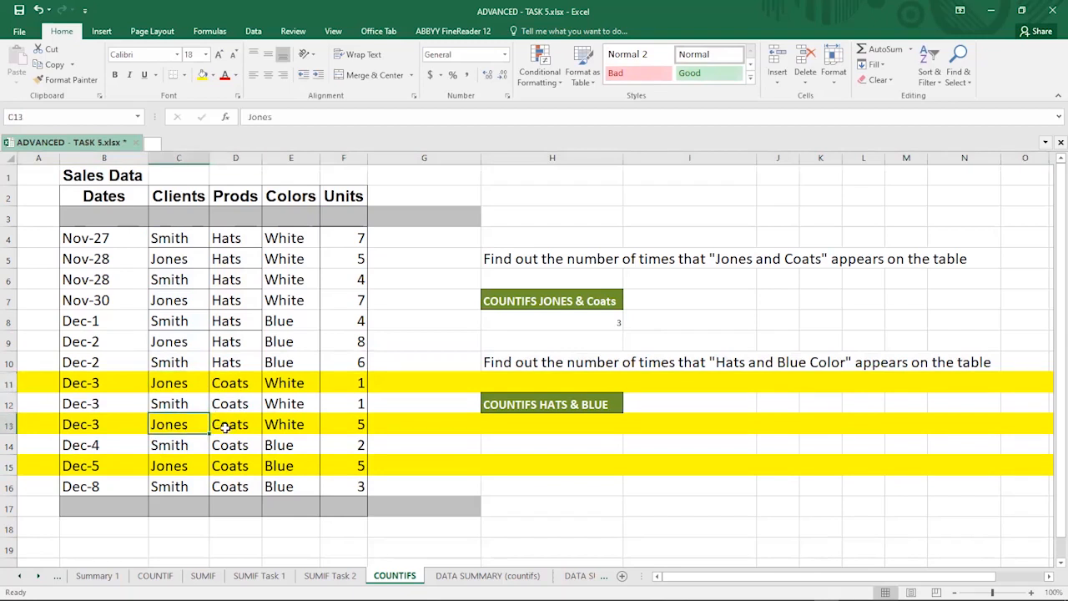
pyautogui.click(170, 465)
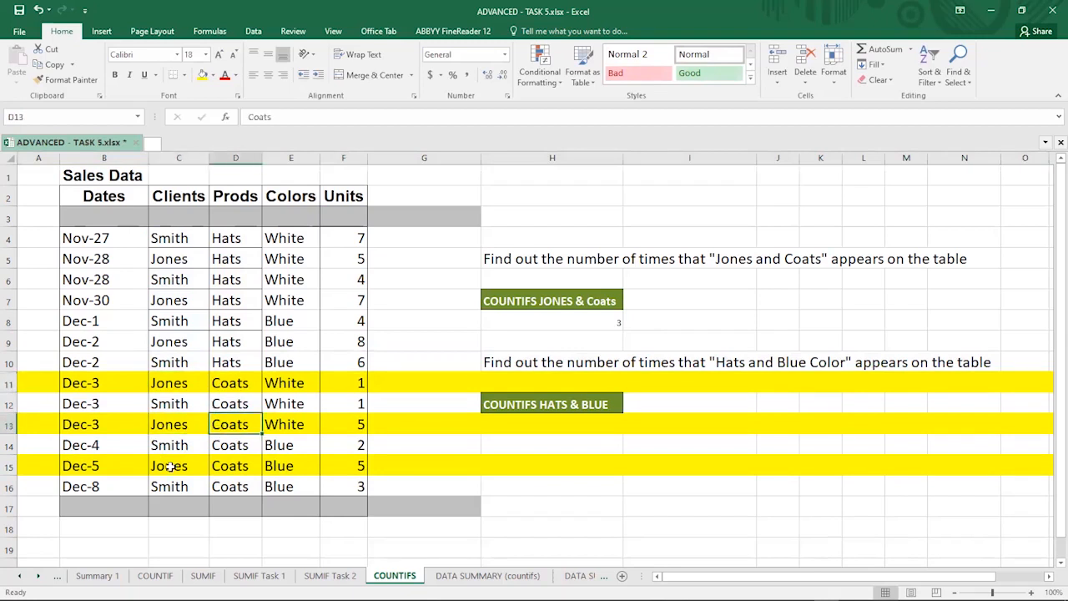
pyautogui.click(233, 466)
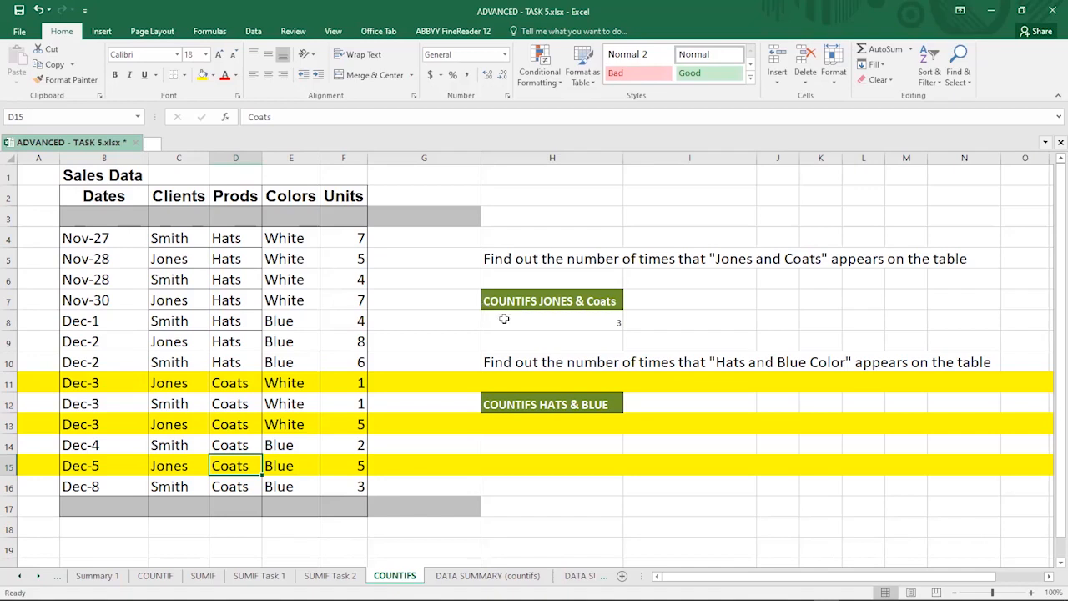
pyautogui.click(550, 321)
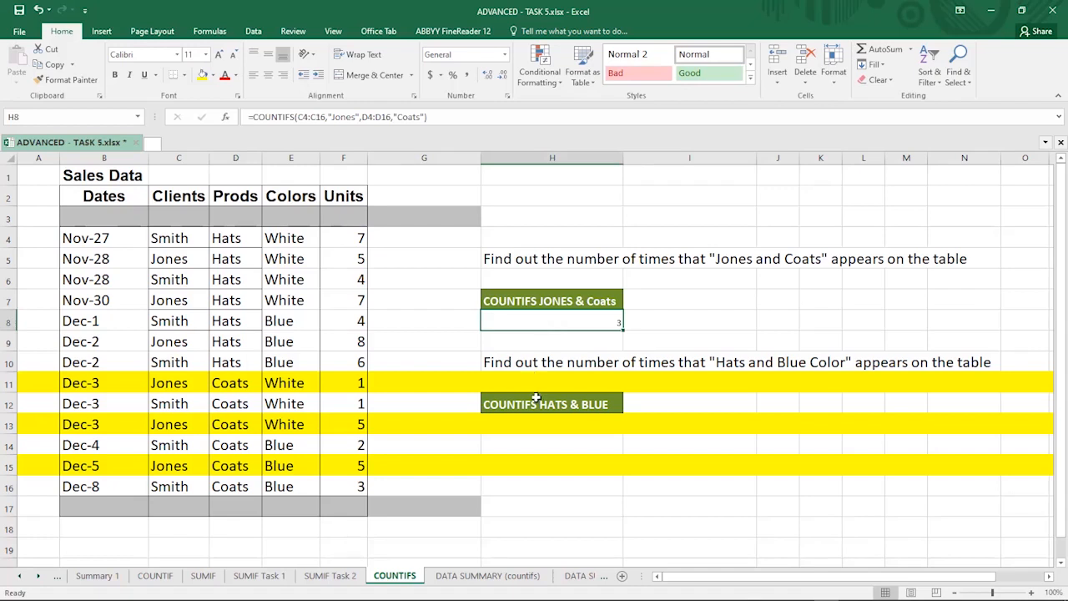
pyautogui.click(544, 424)
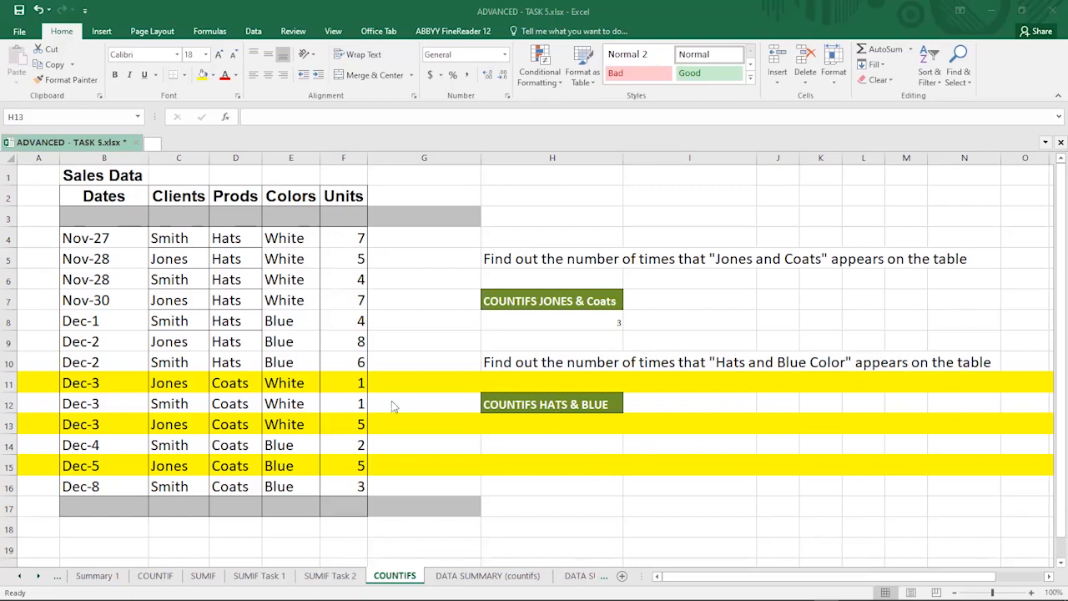
pyautogui.click(232, 196)
pyautogui.click(292, 195)
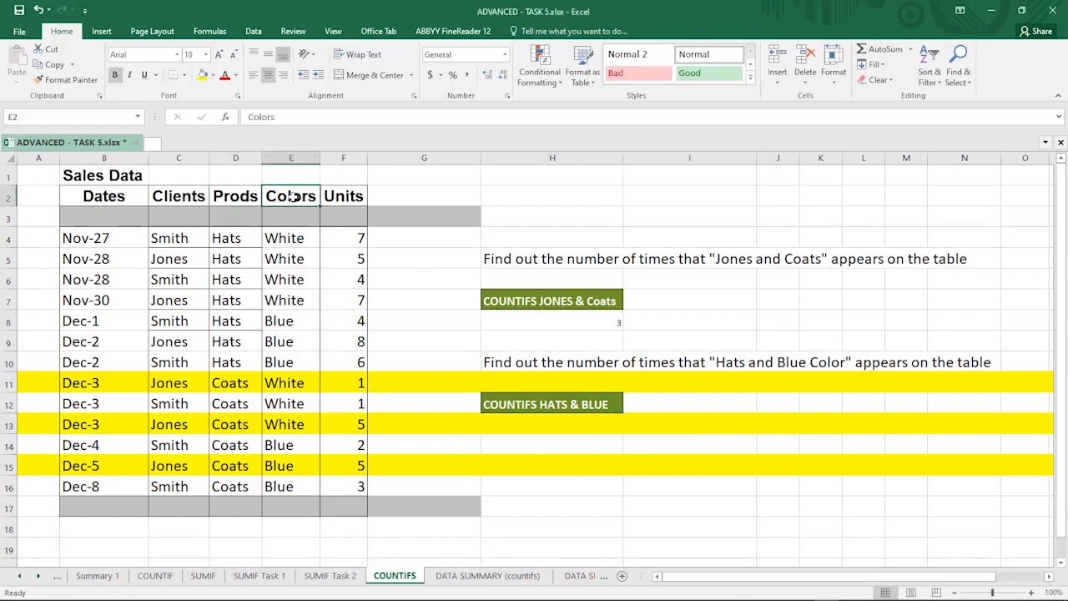
pyautogui.click(544, 425)
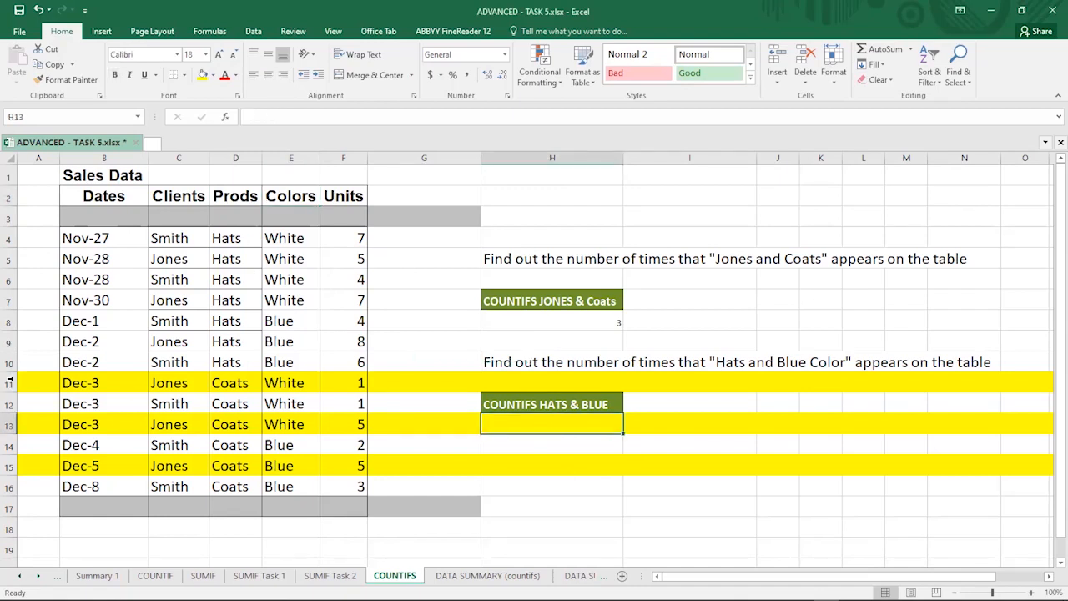
# Step: Remove the yellow fill from rows 11 and 13 by setting them to No Fill
pyautogui.click(10, 382)
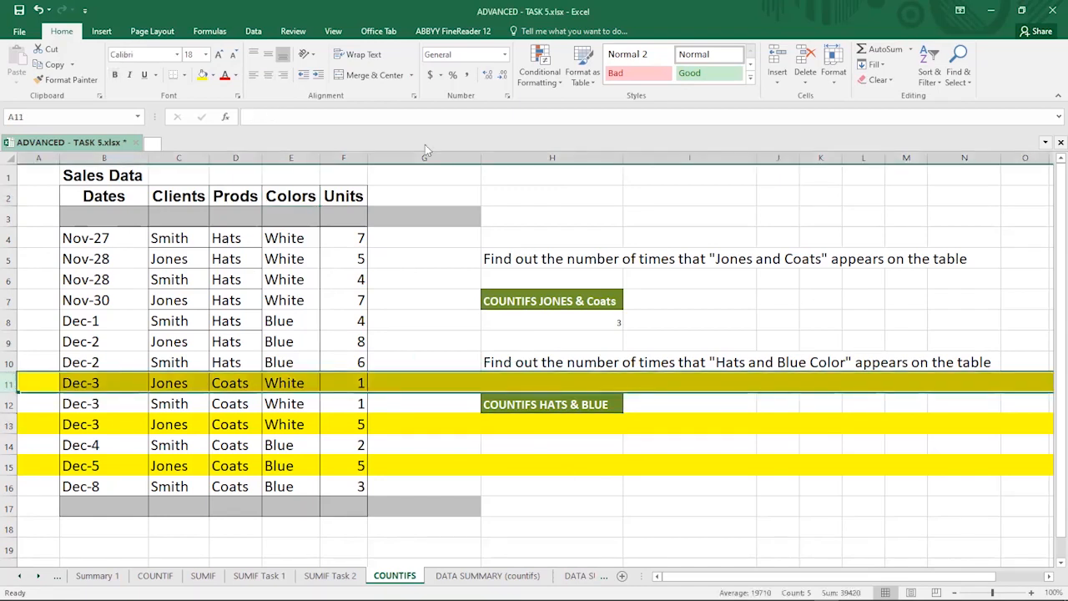
pyautogui.click(213, 77)
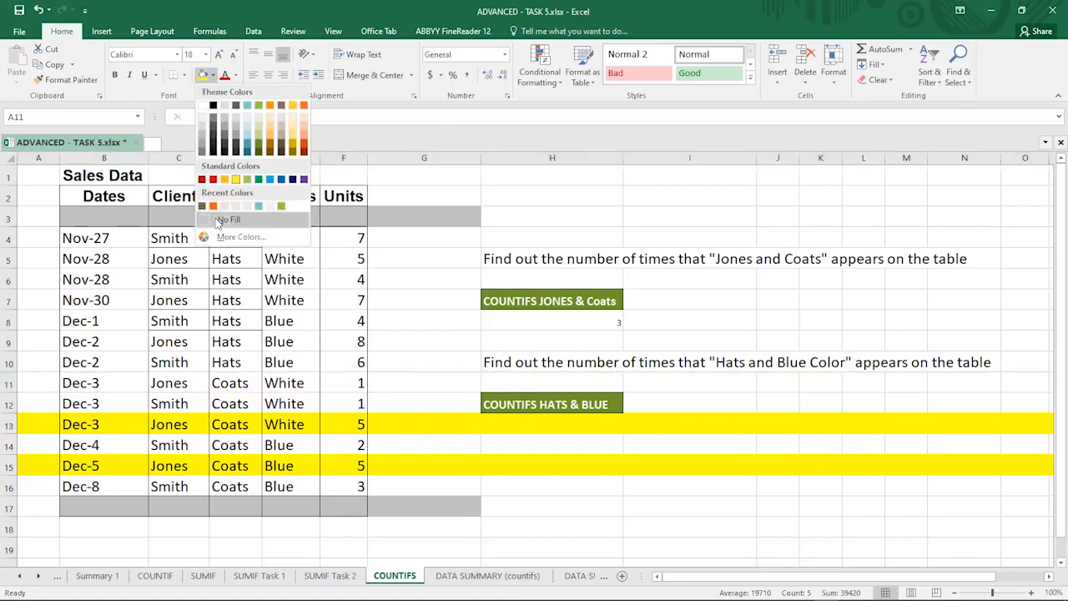
pyautogui.click(216, 221)
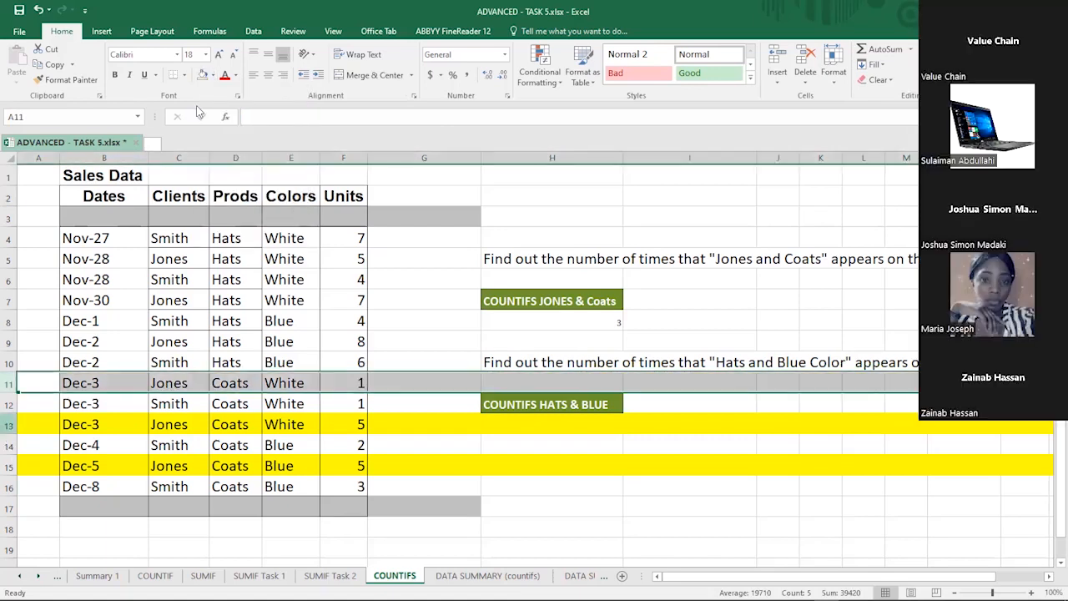
pyautogui.click(9, 424)
pyautogui.click(213, 75)
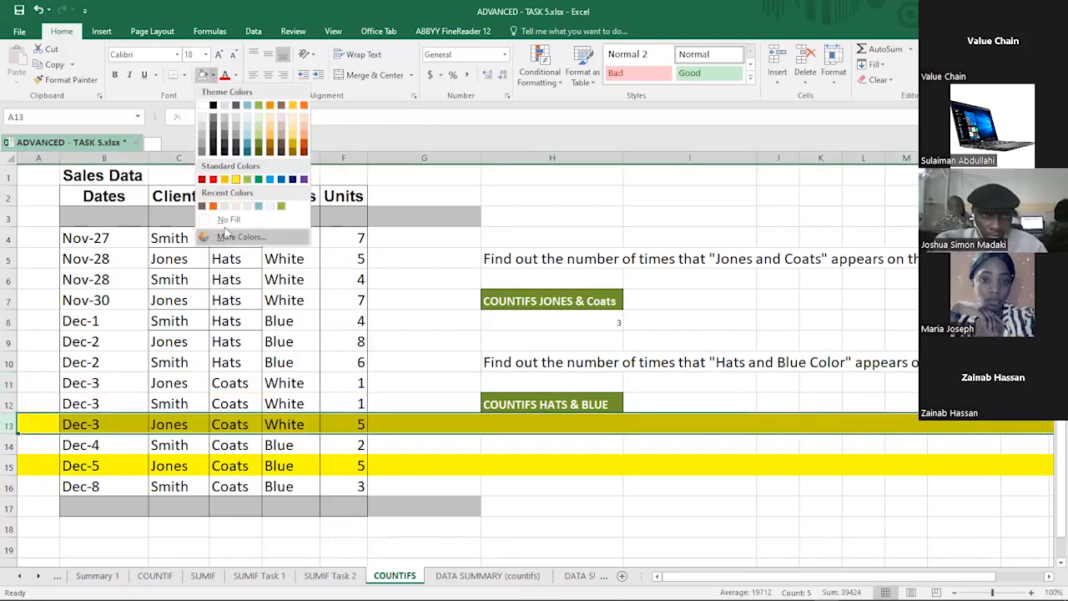
pyautogui.click(227, 219)
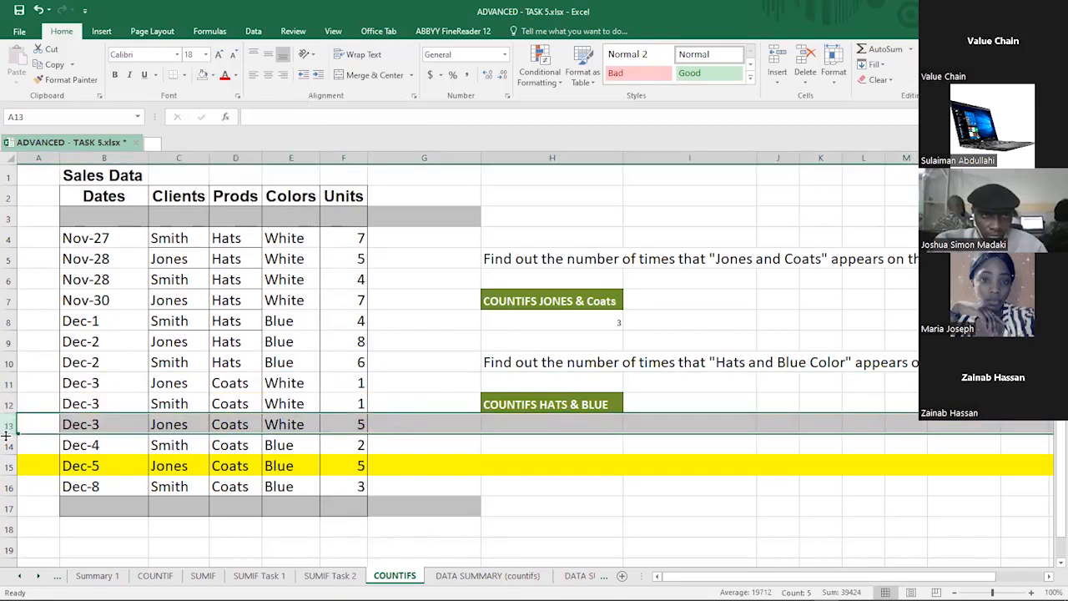
pyautogui.click(529, 420)
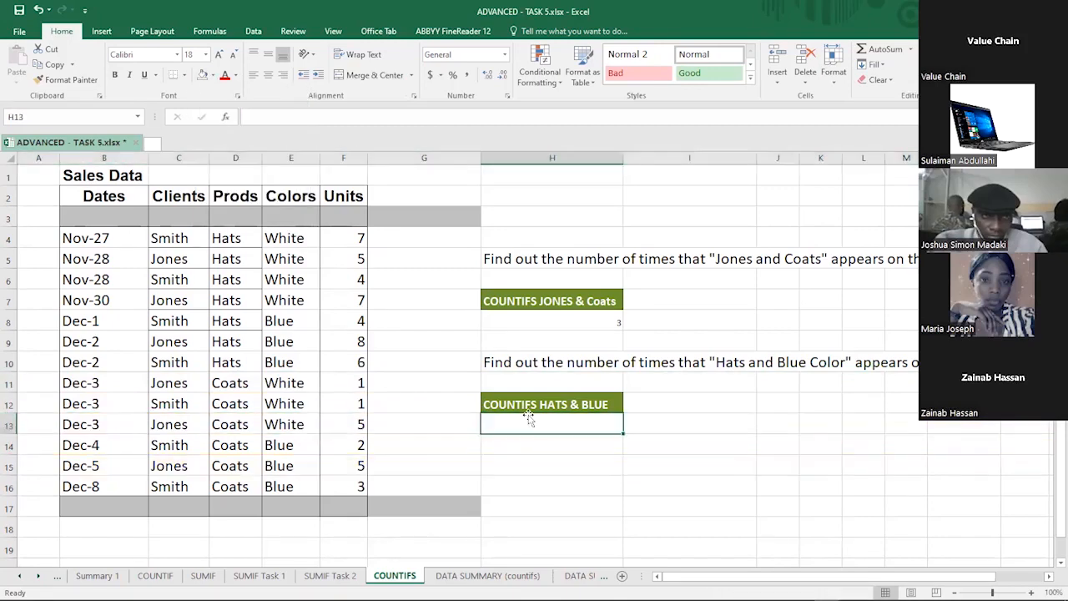
# Step: Start a COUNTIFS formula in H13 with D4:D16 as the first criteria range
pyautogui.write('=')
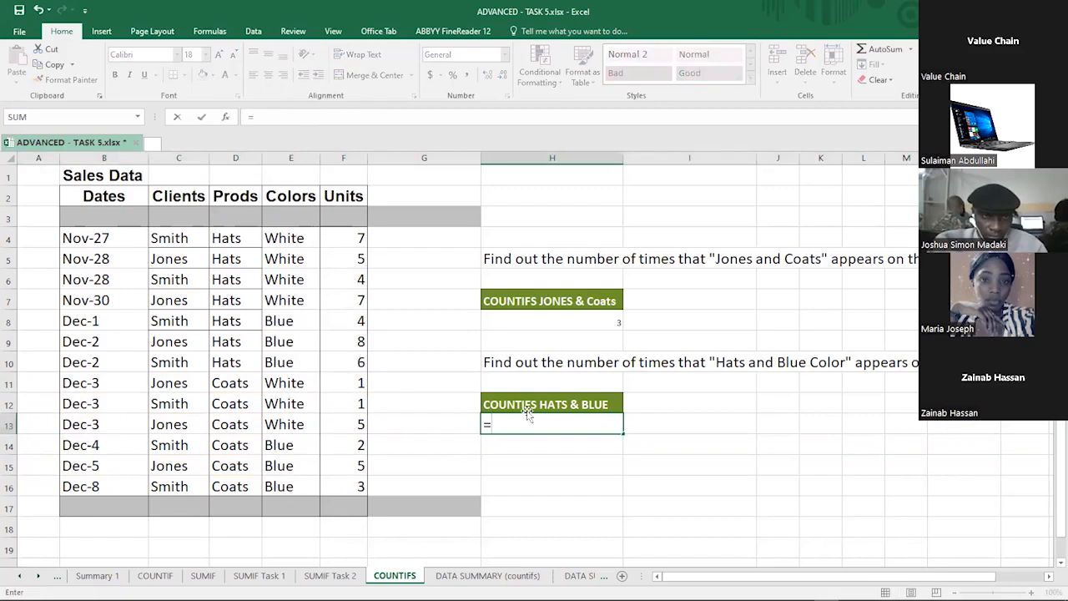
pyautogui.write('count')
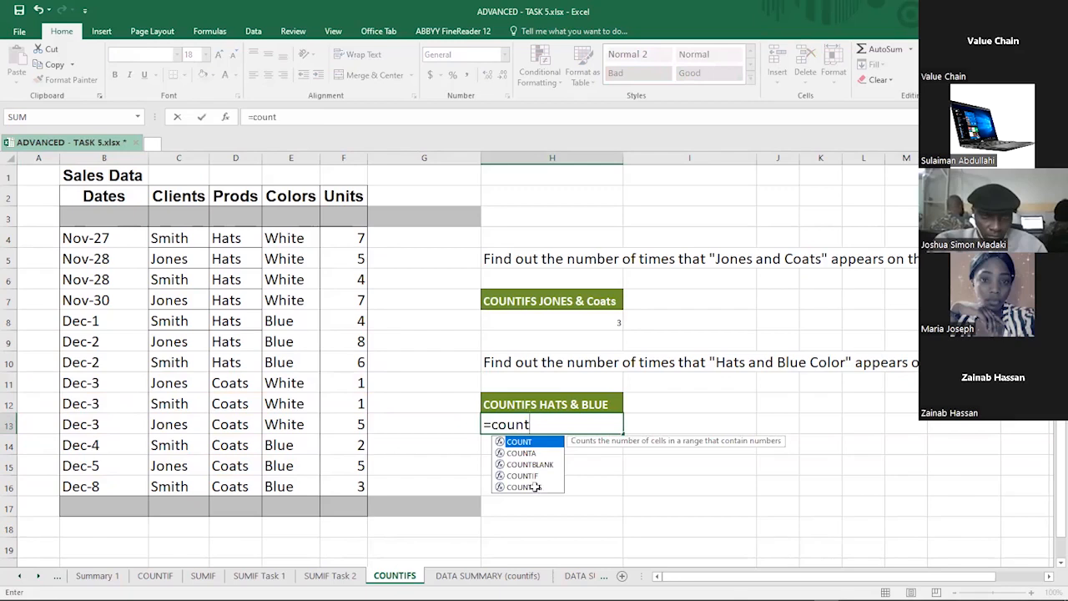
pyautogui.doubleClick(535, 487)
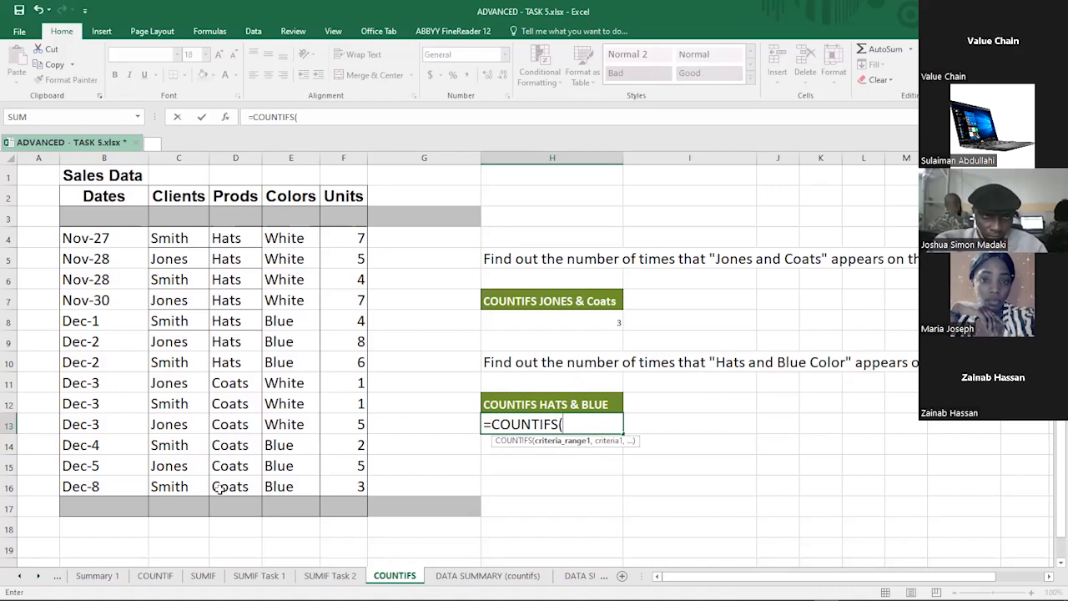
pyautogui.moveTo(223, 240); pyautogui.dragTo(219, 489)
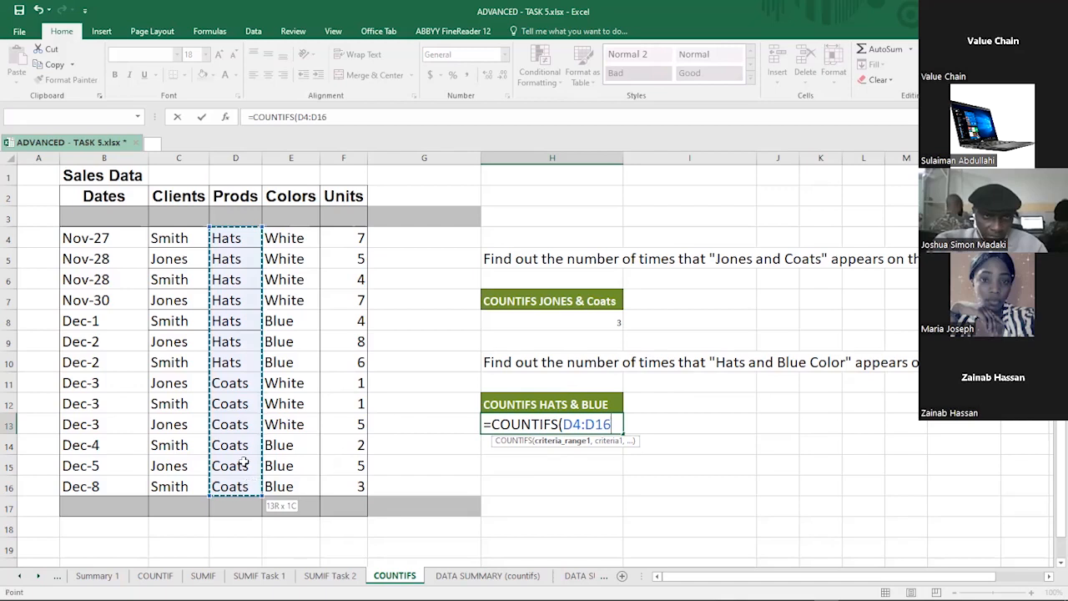
pyautogui.moveTo(243, 485); pyautogui.dragTo(243, 486)
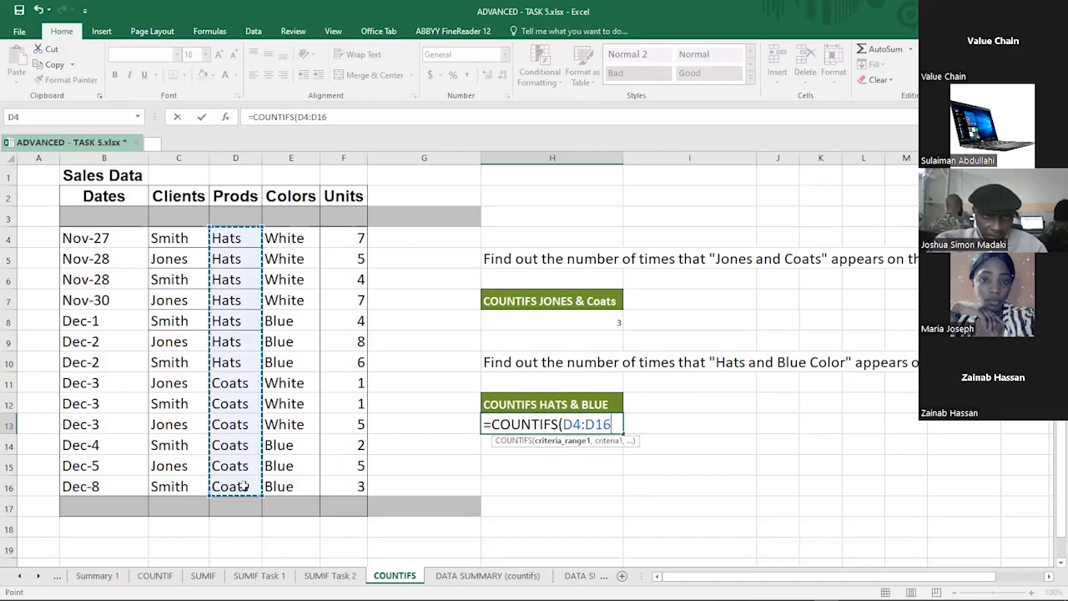
pyautogui.write(',')
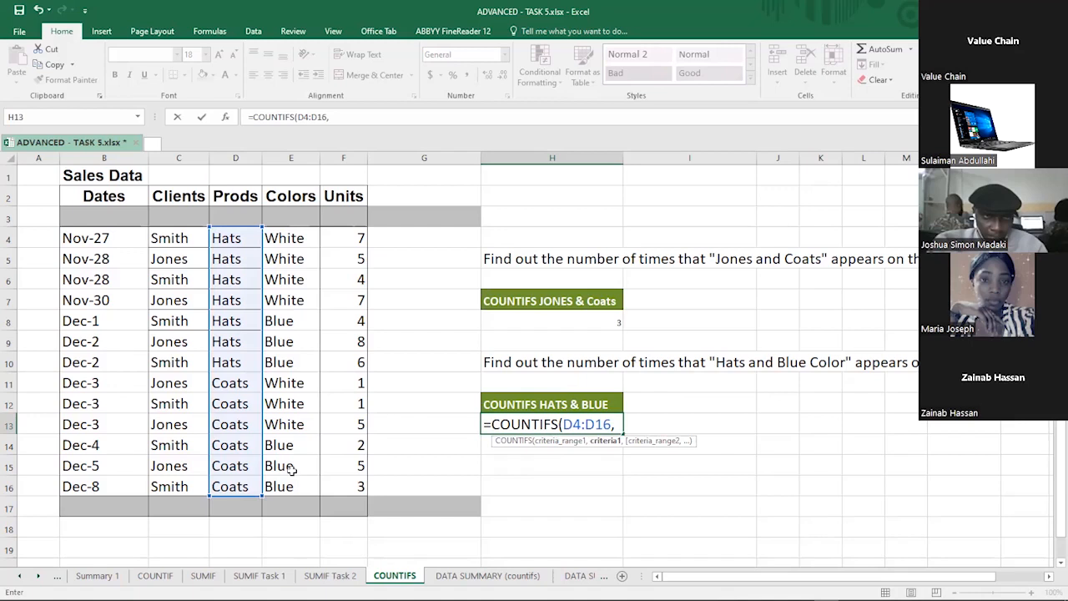
pyautogui.write('"Hat')
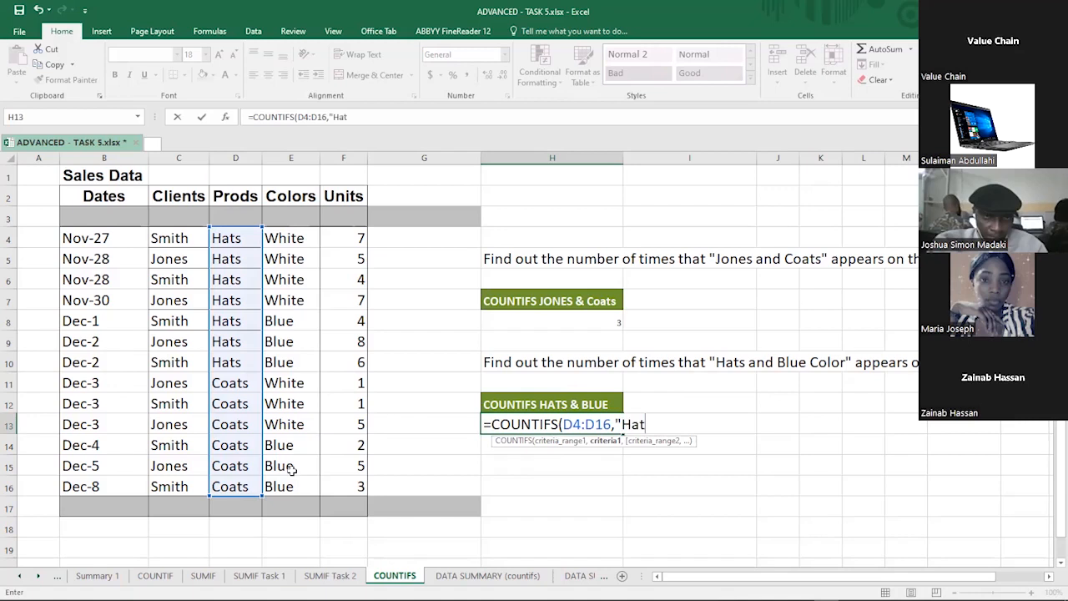
pyautogui.write('s"')
# Step: Add "Hats" as the first criterion and E4:E16 as the second criteria range
pyautogui.click(381, 115)
pyautogui.write(',')
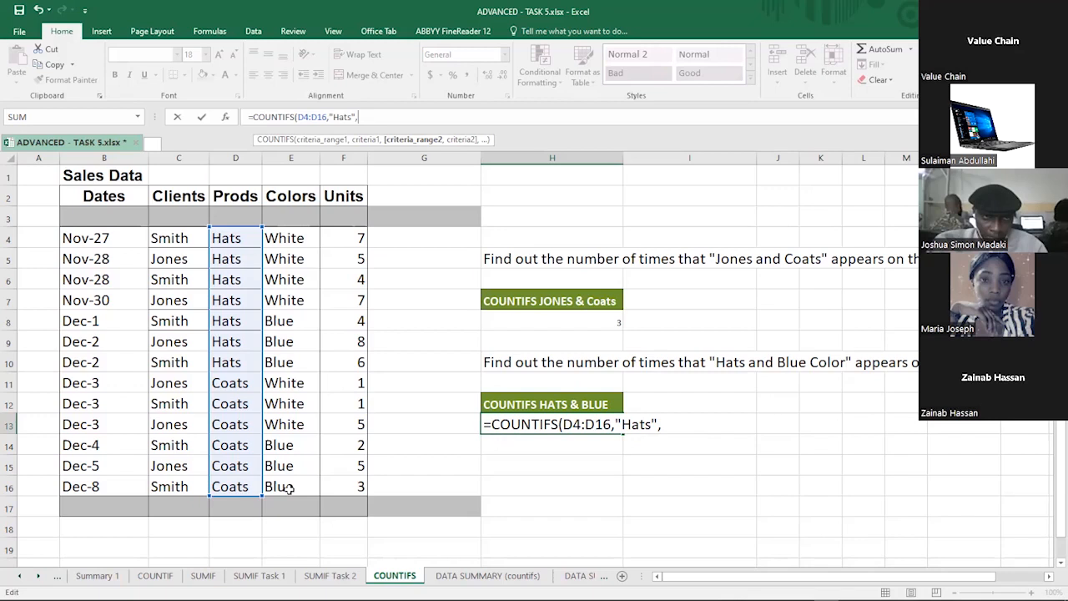
pyautogui.moveTo(288, 239); pyautogui.dragTo(289, 489)
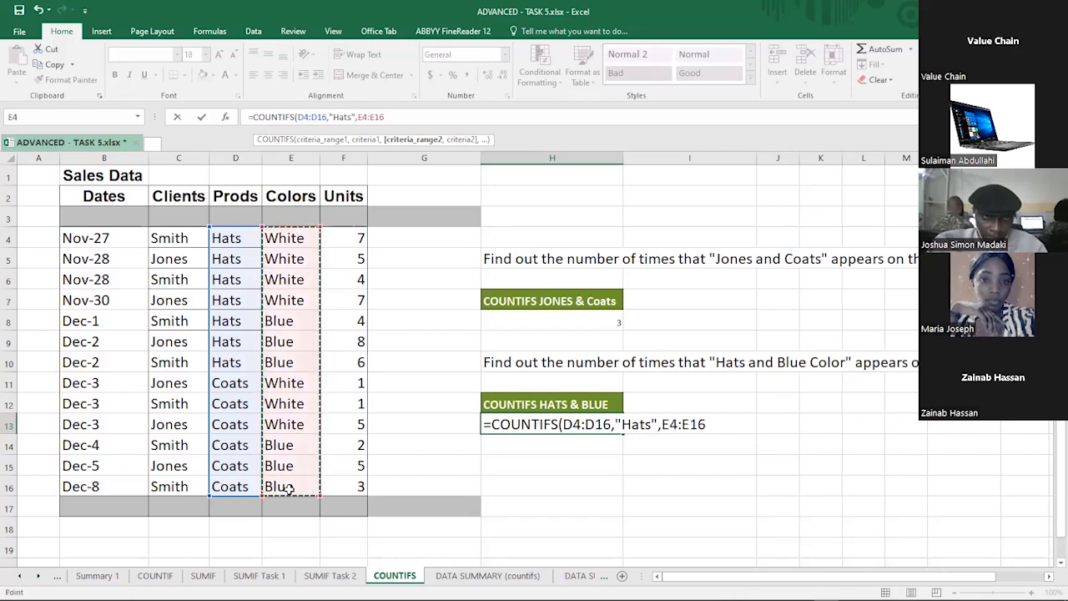
pyautogui.write(',')
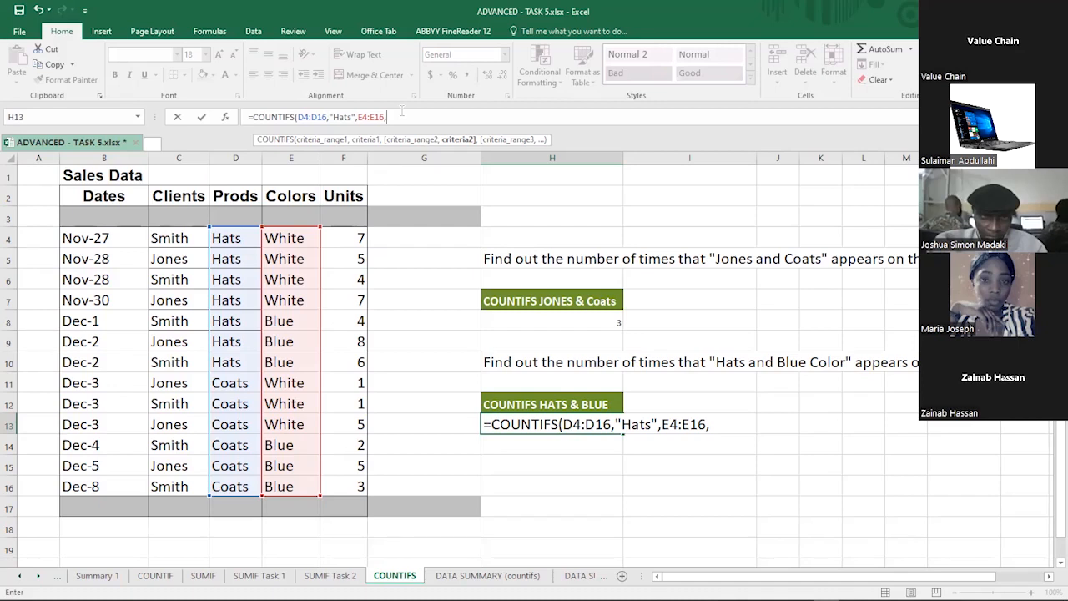
# Step: Add "Blue" as the second criterion, close the bracket and confirm =COUNTIFS(D4:D16,"Hats",E4:E16,"Blue")
pyautogui.write('Blue')
pyautogui.write(')')
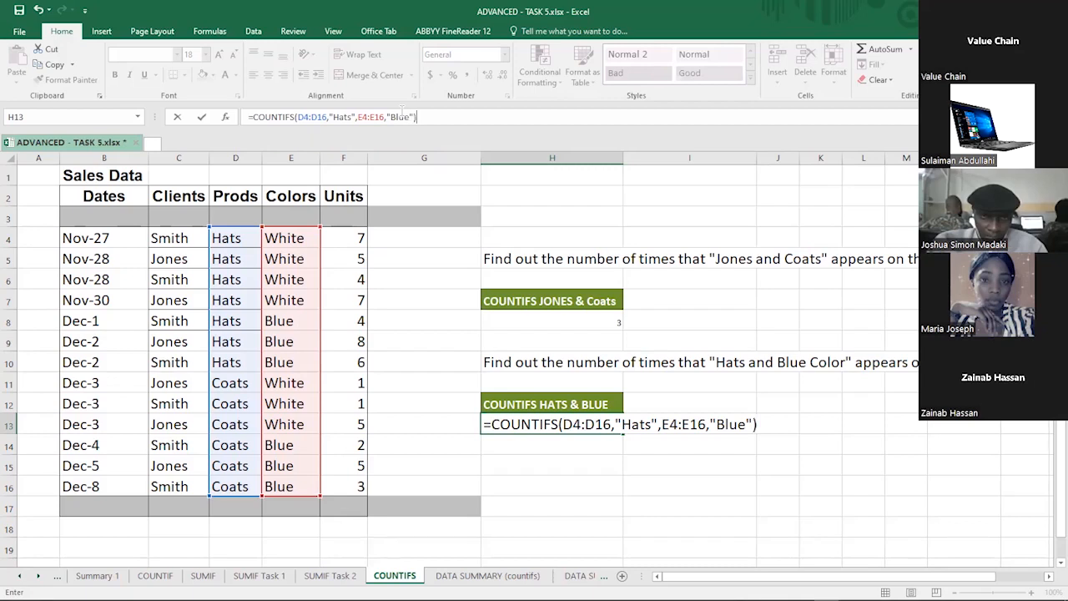
pyautogui.press('Return')
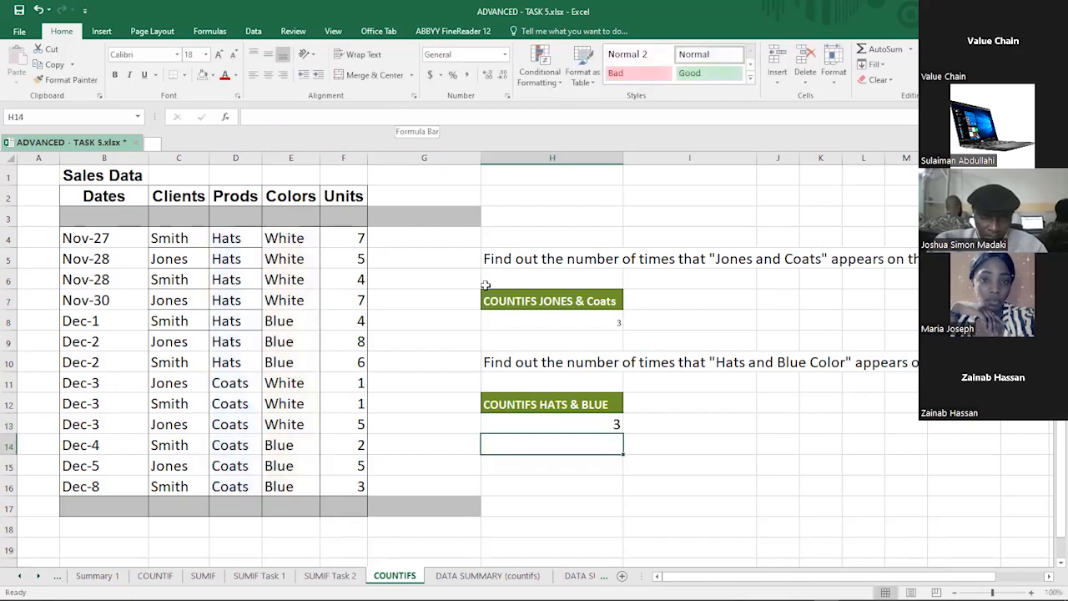
# Step: Check the Hats and Blue rows against the count in H13 and inspect the formula's arguments
pyautogui.click(588, 425)
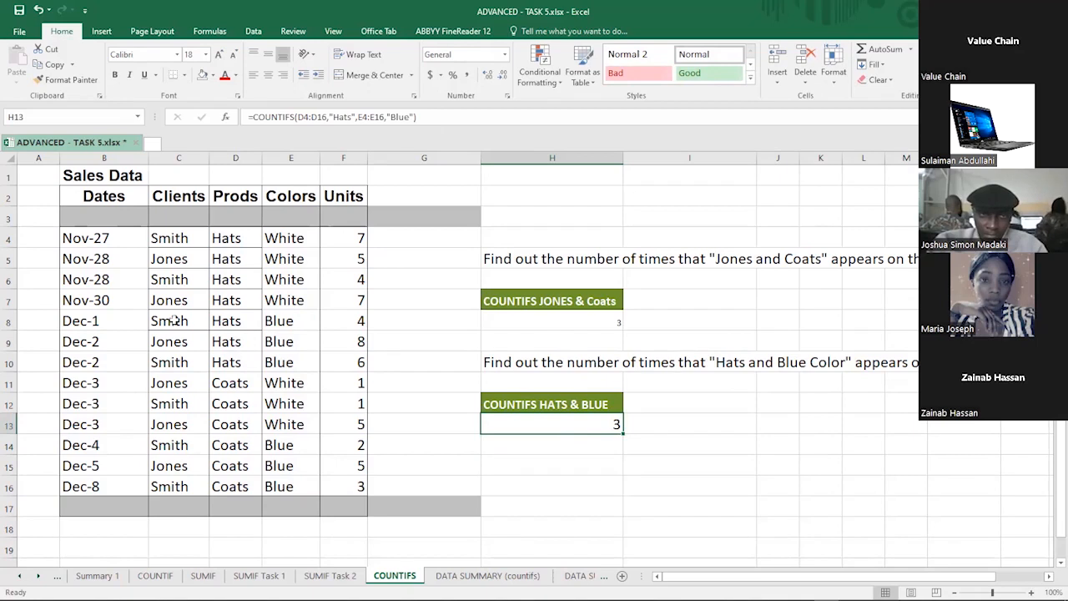
pyautogui.click(10, 321)
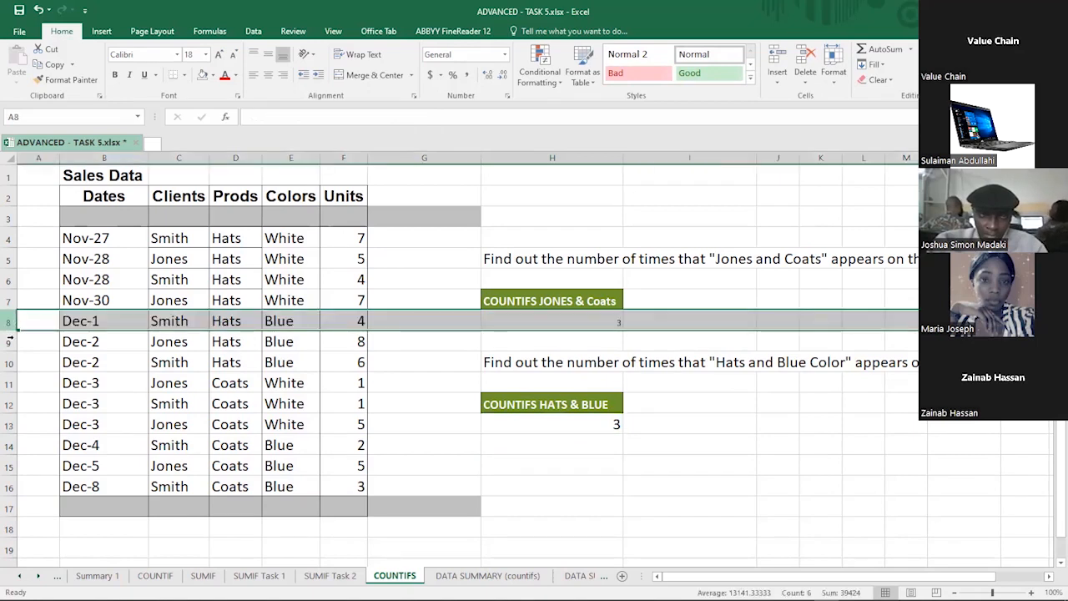
pyautogui.click(10, 344)
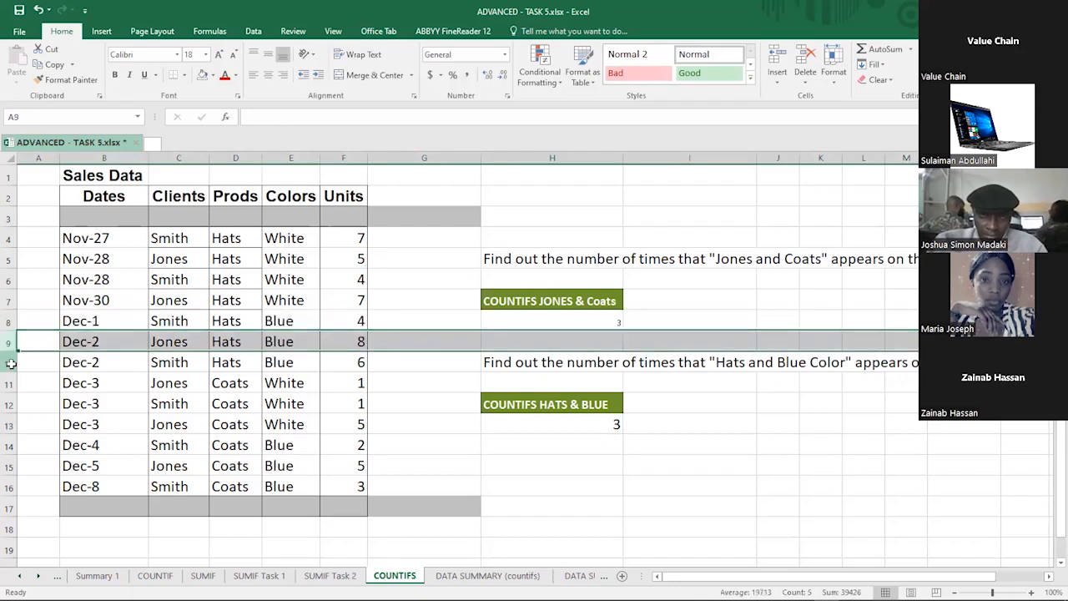
pyautogui.click(10, 364)
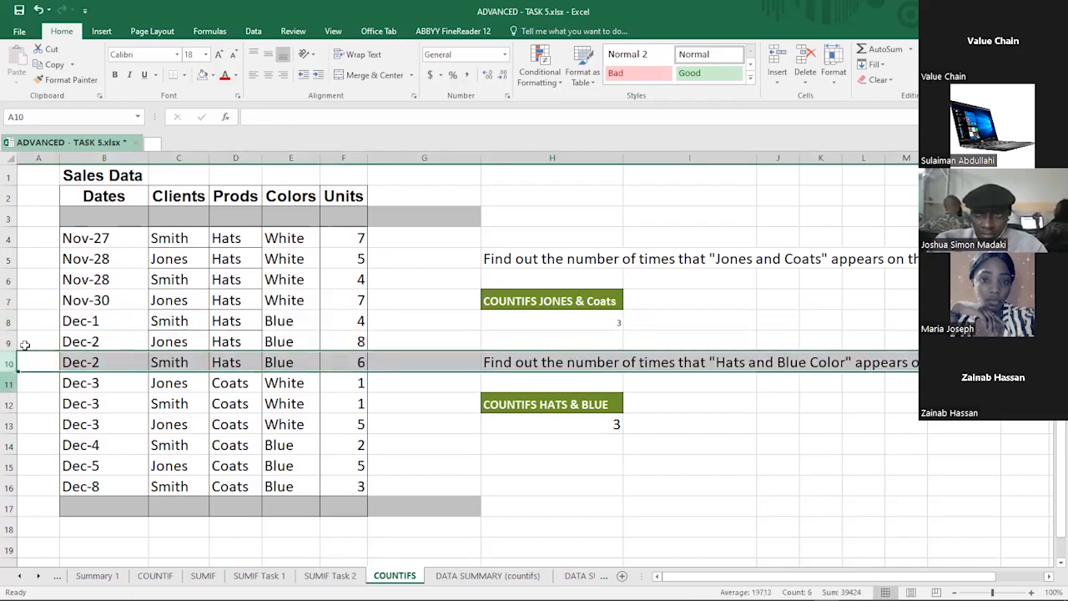
pyautogui.click(10, 259)
pyautogui.click(10, 239)
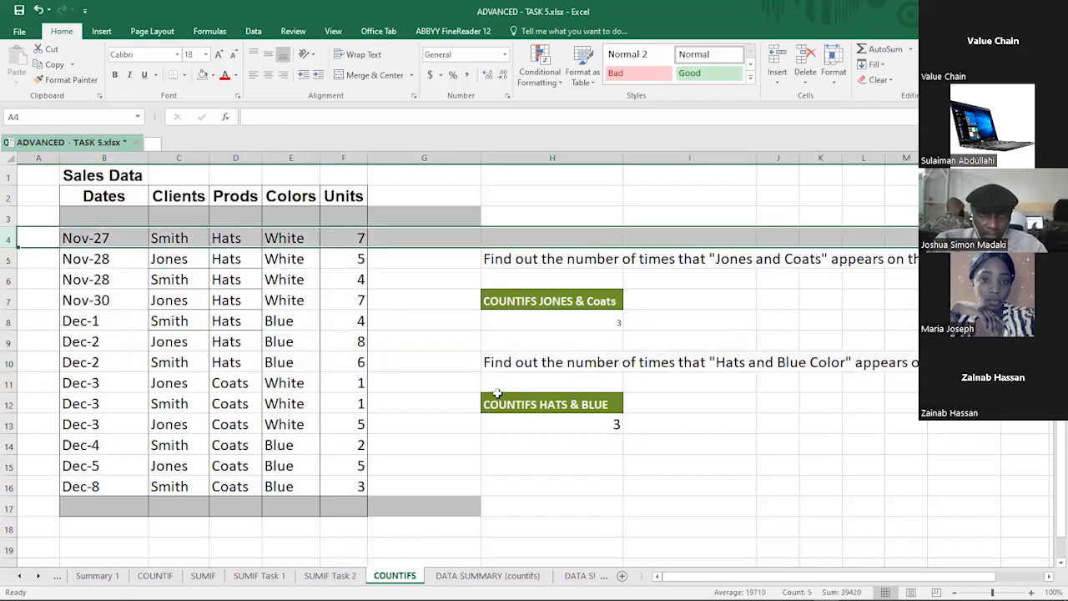
pyautogui.click(551, 424)
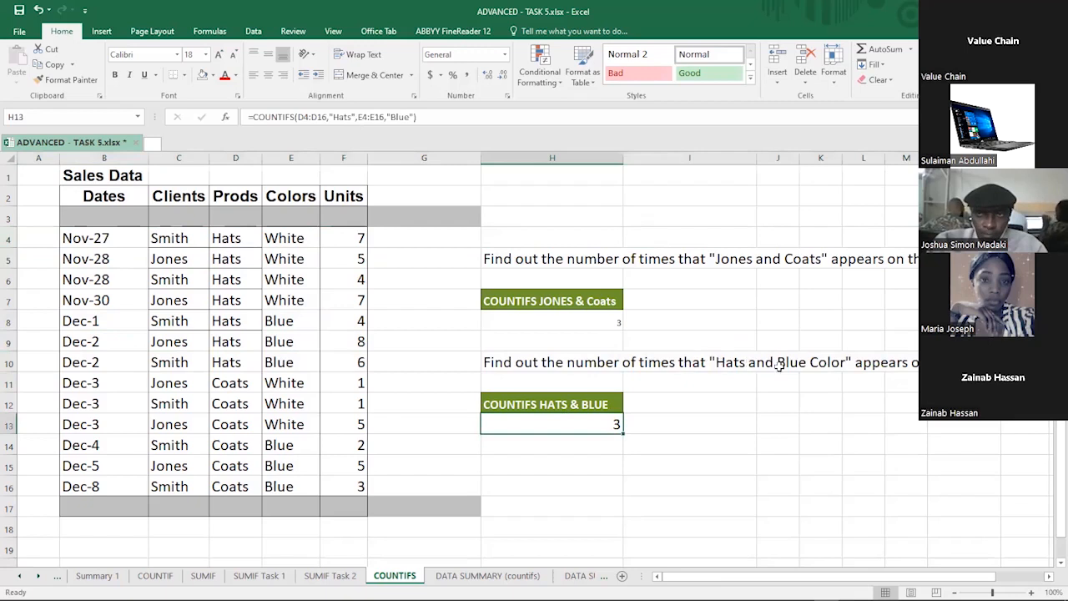
pyautogui.doubleClick(388, 116)
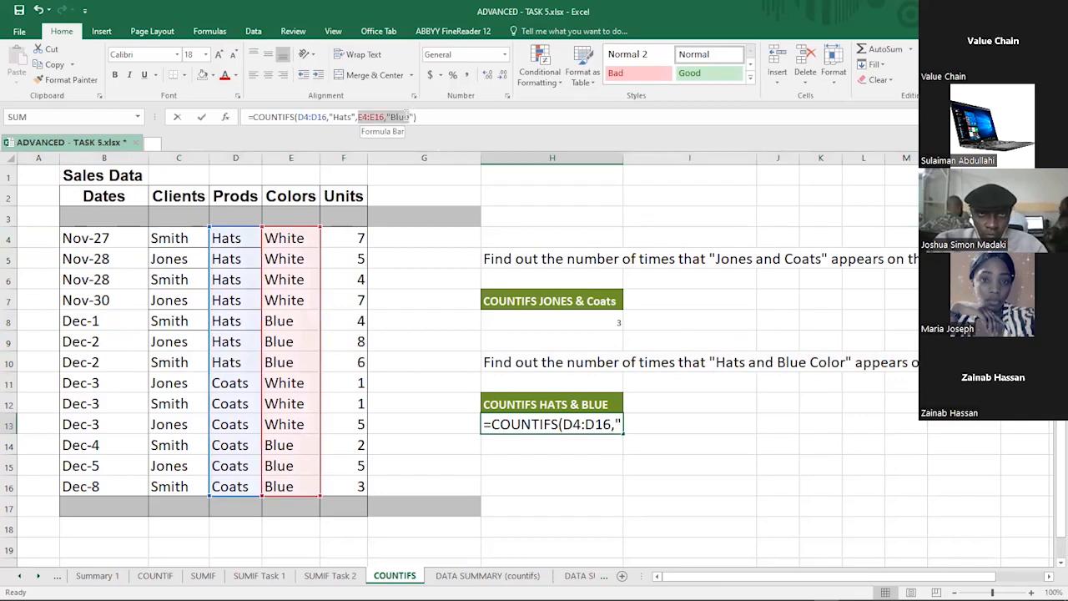
pyautogui.click(359, 117)
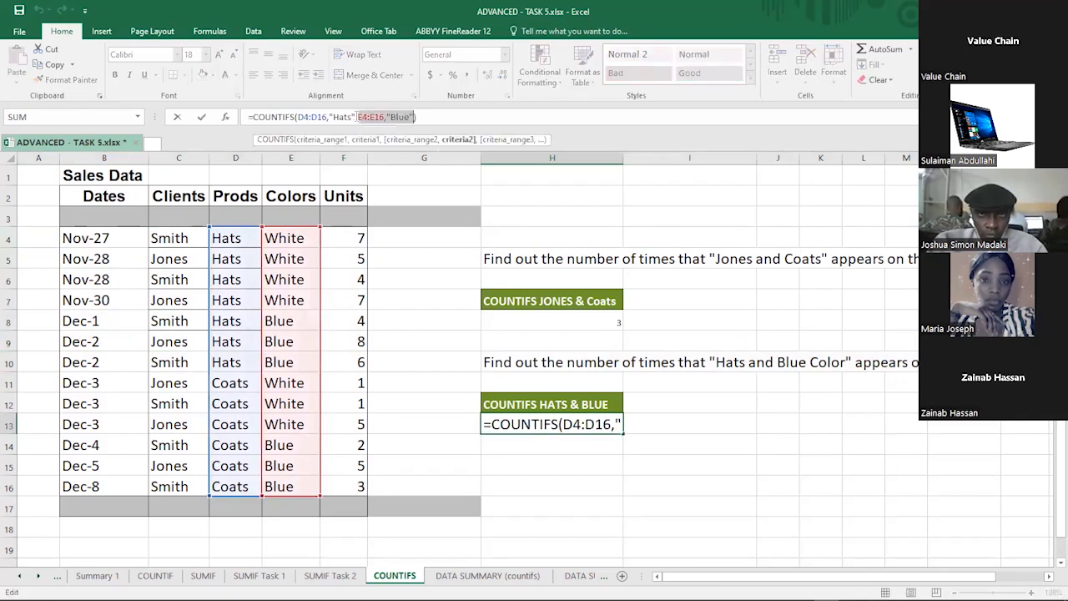
pyautogui.moveTo(356, 116); pyautogui.dragTo(333, 117)
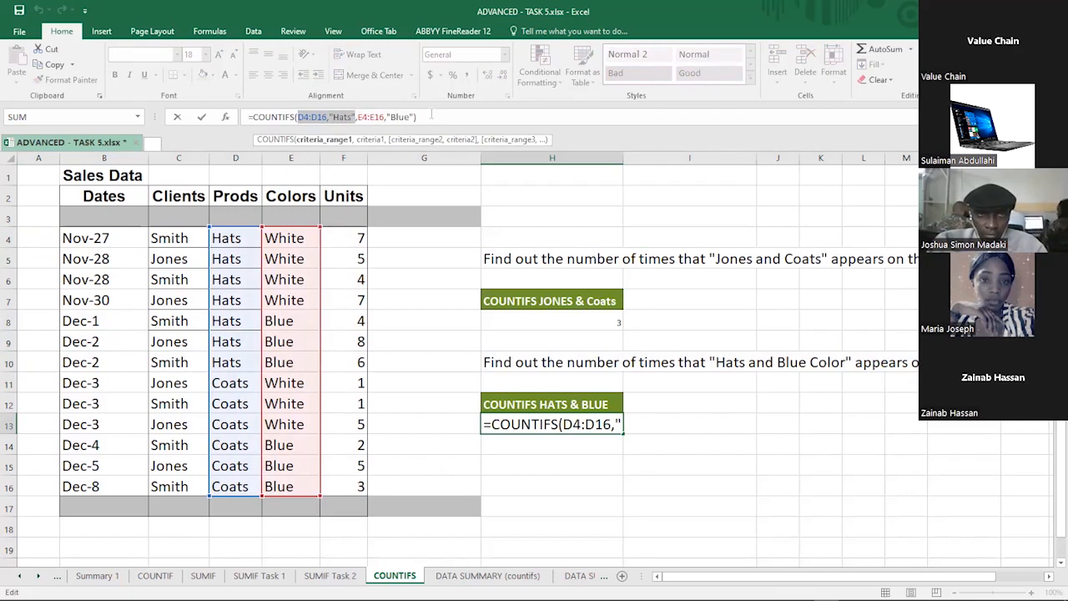
pyautogui.click(429, 116)
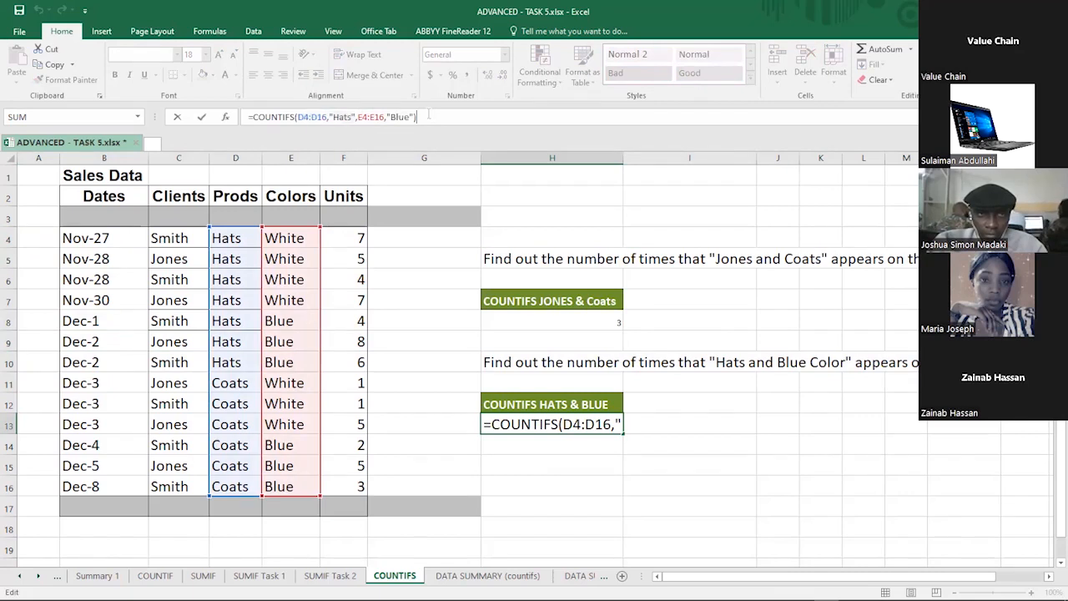
pyautogui.press('Return')
# Step: Switch to the DATA SUMMARY (countifs) sheet and clear the existing counts under Consumer in column O
pyautogui.click(506, 250)
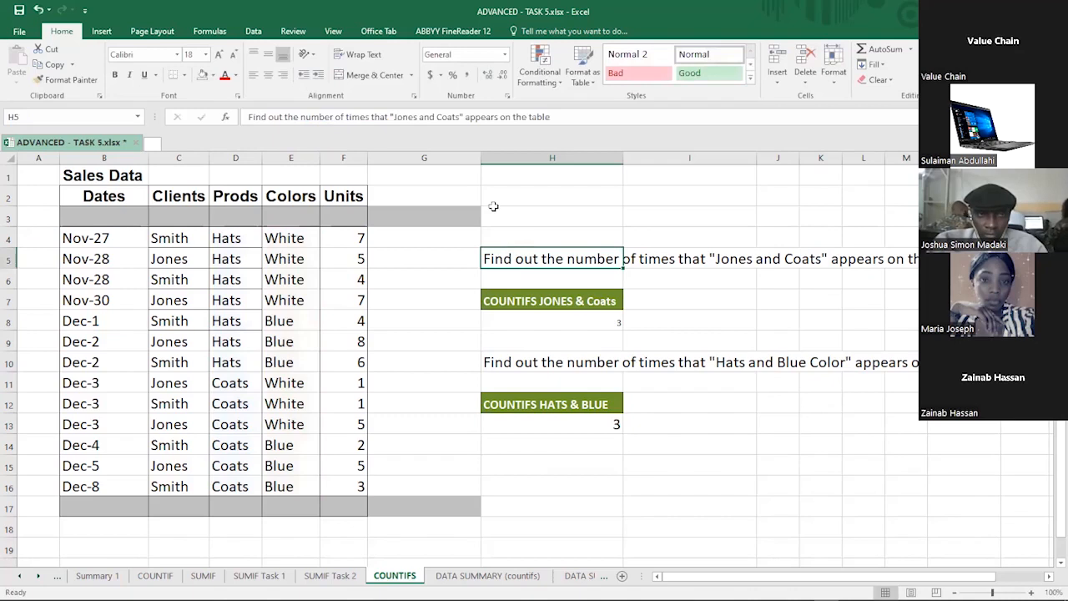
pyautogui.click(443, 42)
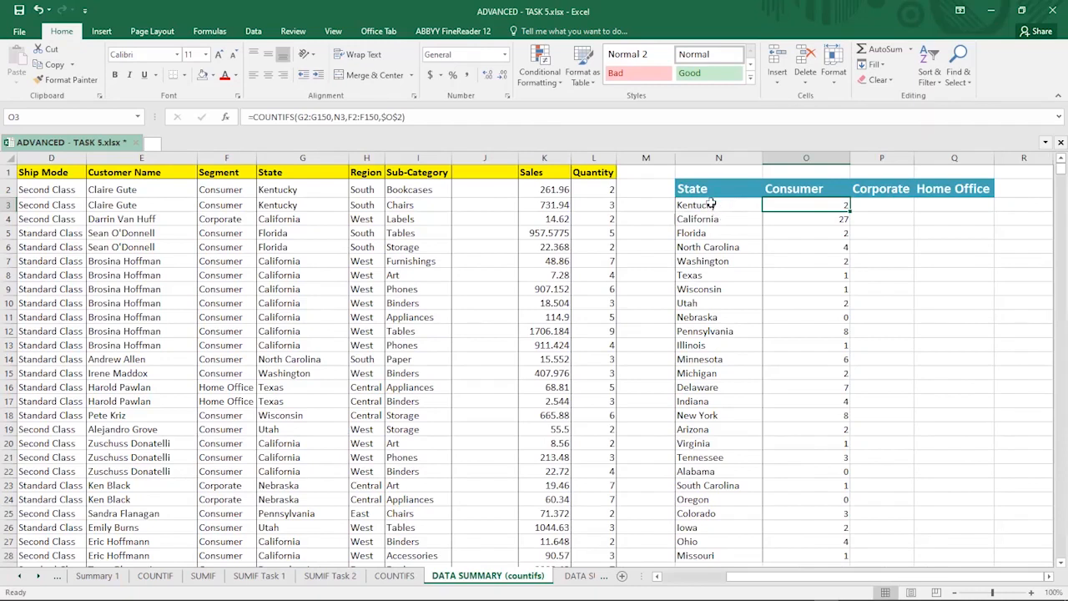
pyautogui.click(747, 208)
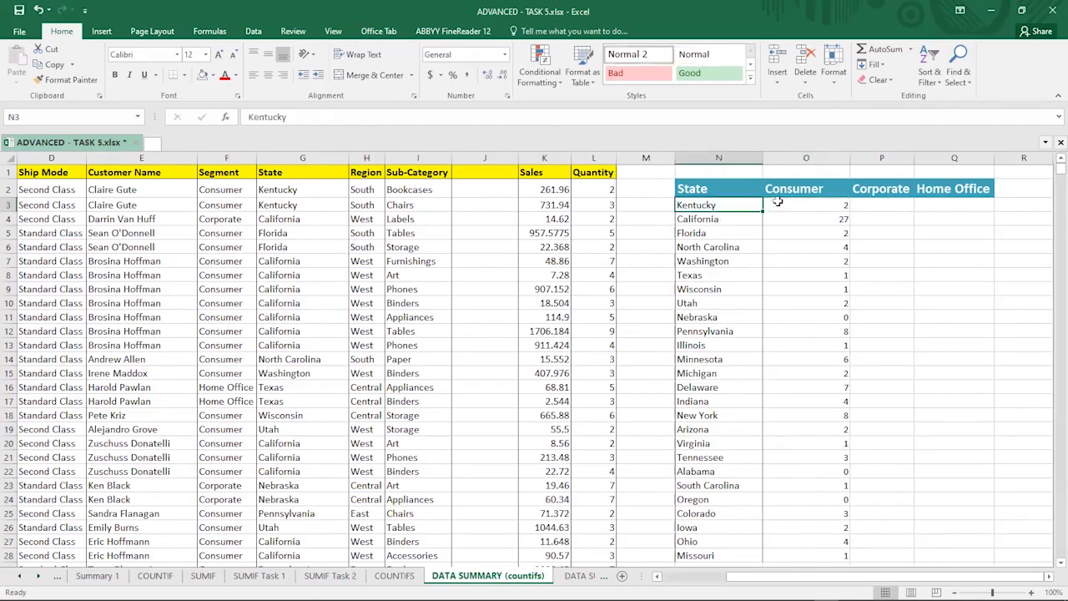
pyautogui.moveTo(772, 205); pyautogui.dragTo(805, 550)
pyautogui.moveTo(795, 60); pyautogui.dragTo(788, 247)
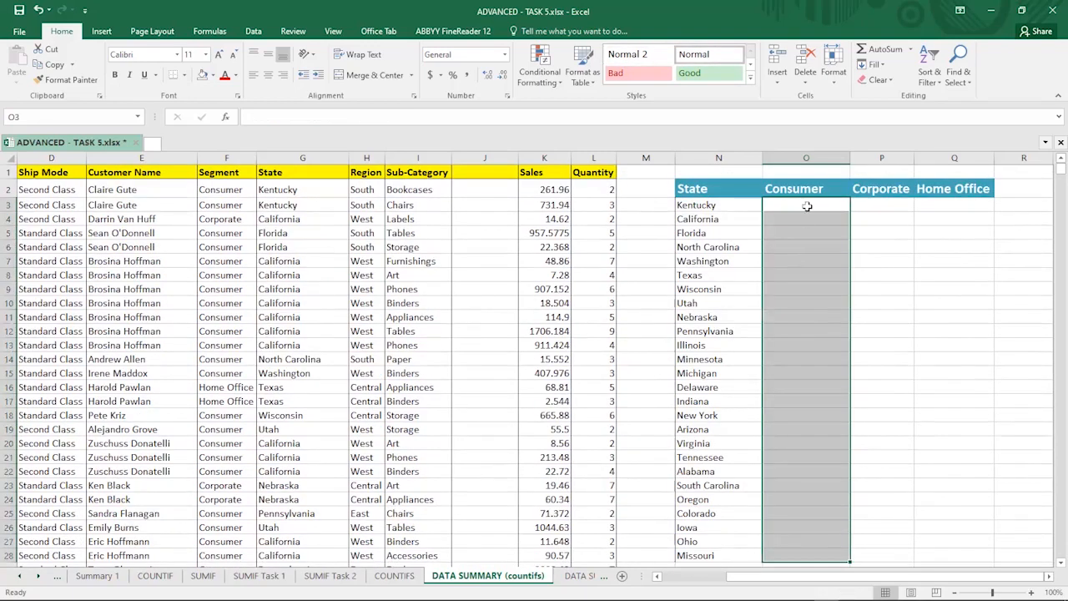
pyautogui.click(806, 206)
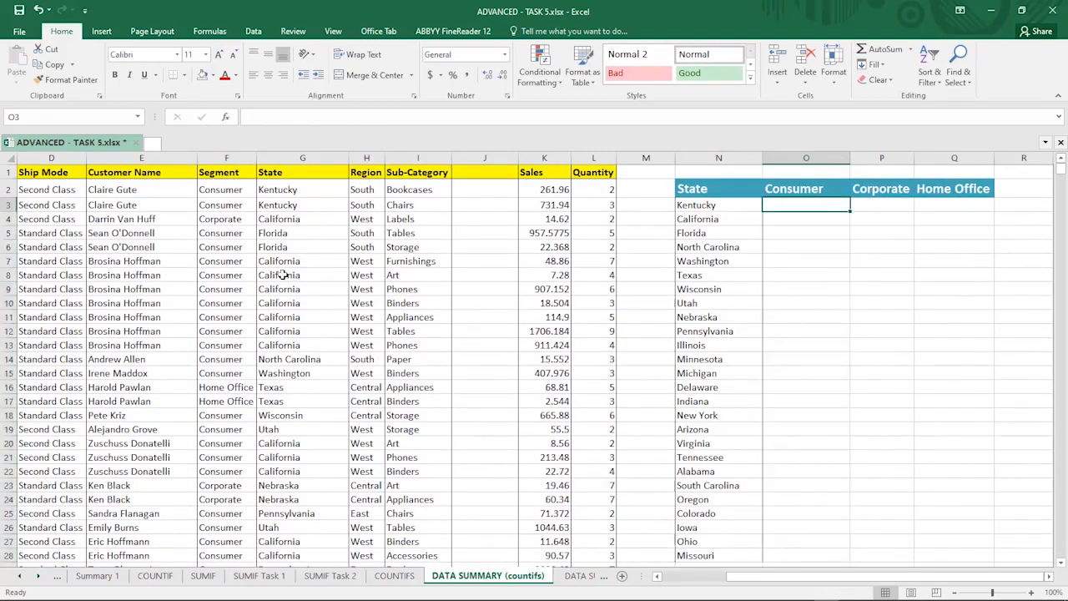
# Step: Examine the sales table's Segment and State columns alongside the State and Consumer summary headings
pyautogui.click(237, 157)
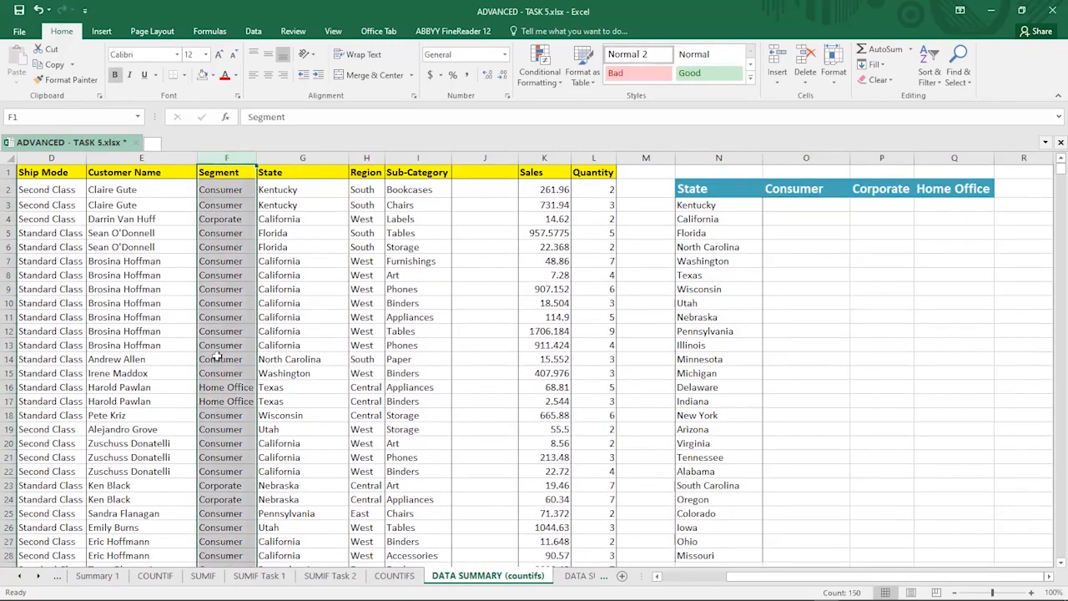
pyautogui.click(105, 260)
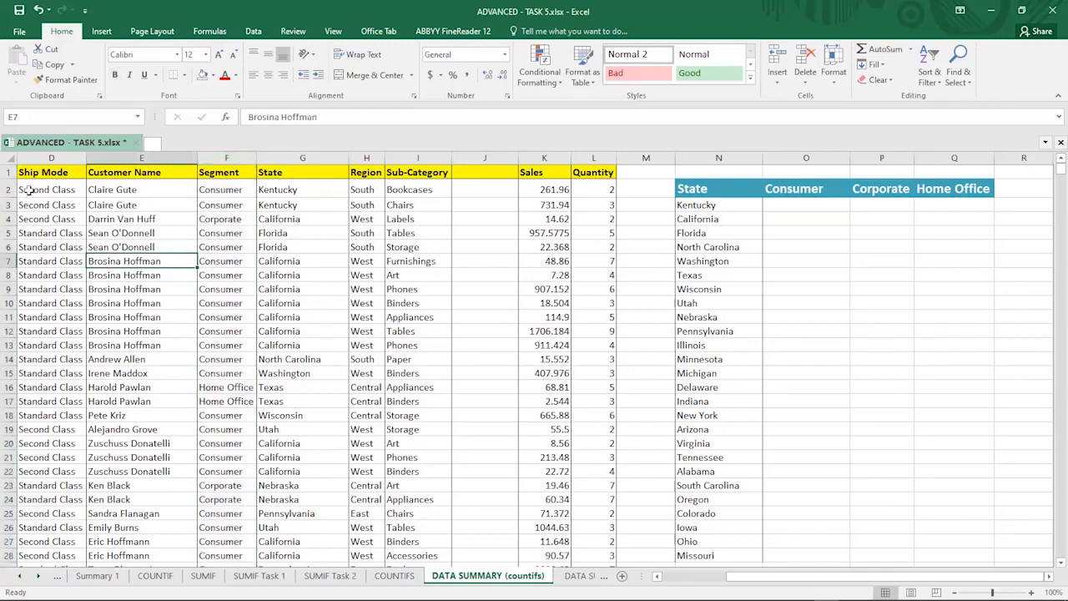
pyautogui.click(30, 190)
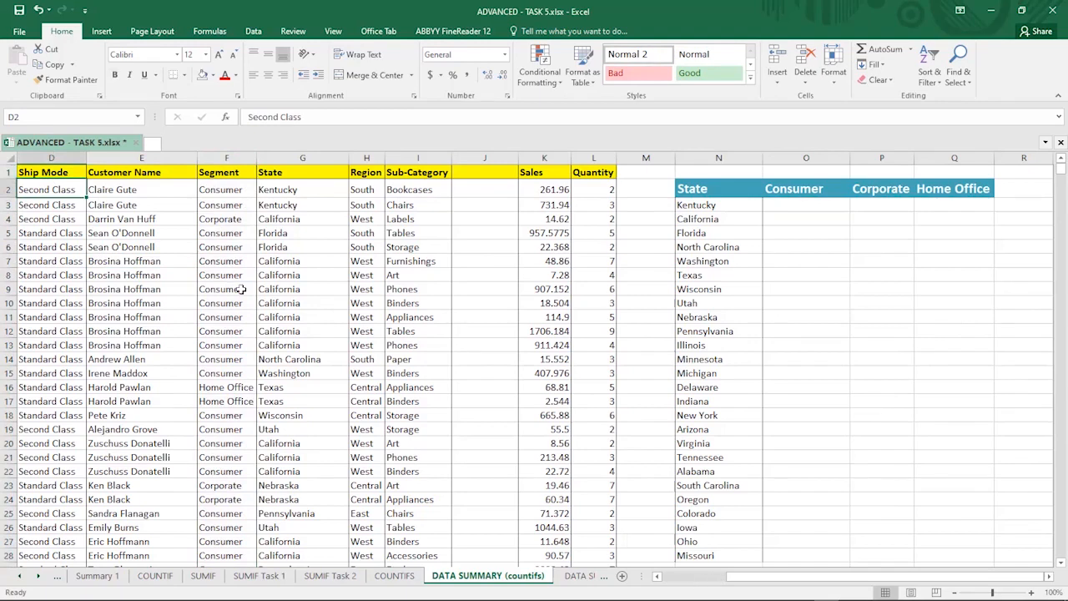
pyautogui.hscroll(-3, 241, 290)
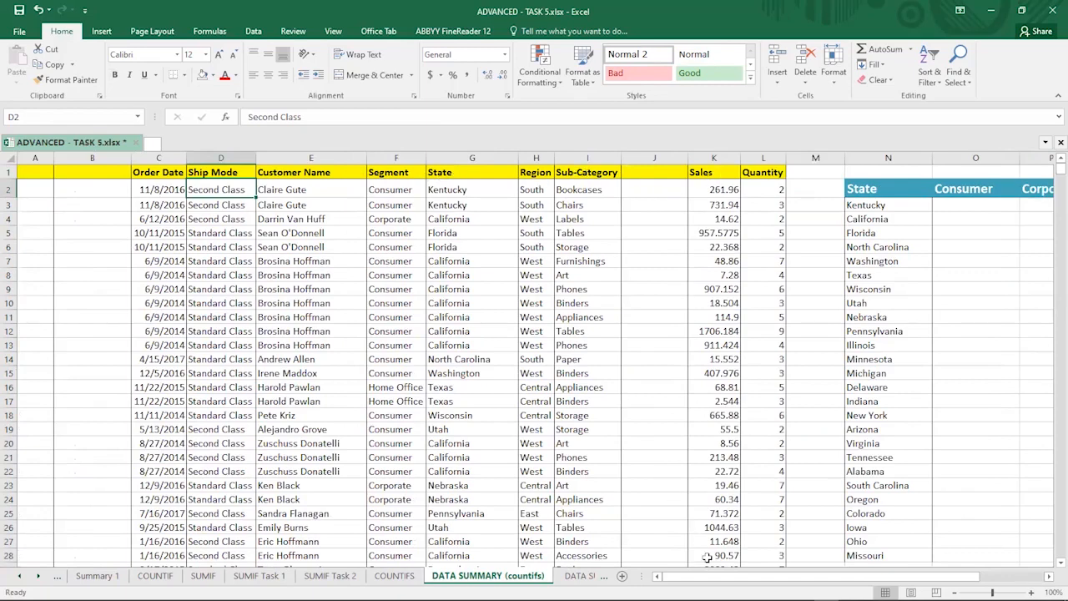
pyautogui.moveTo(703, 582); pyautogui.dragTo(749, 581)
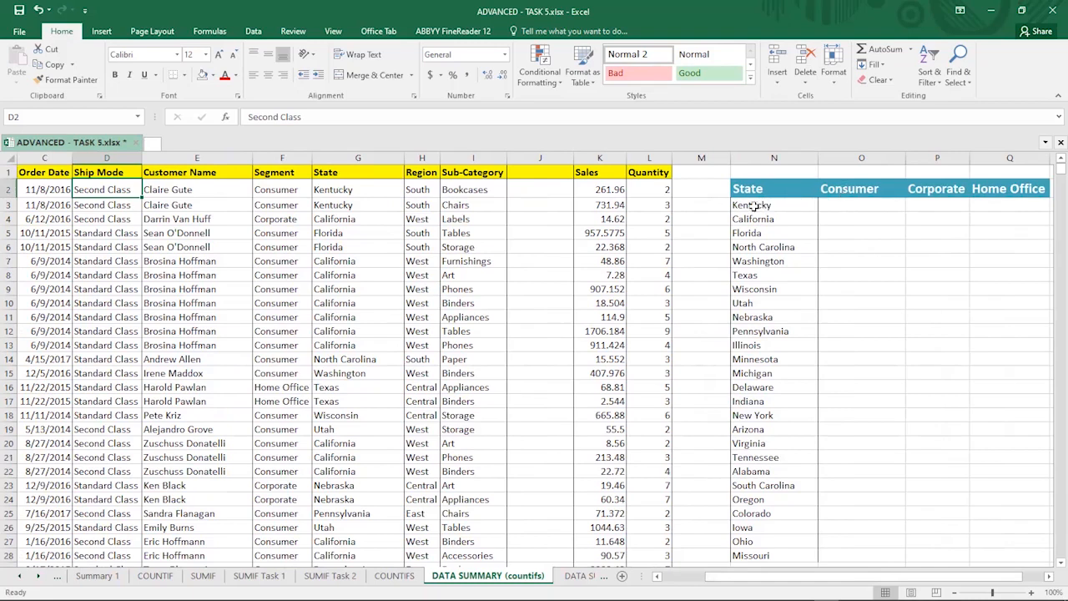
pyautogui.click(855, 189)
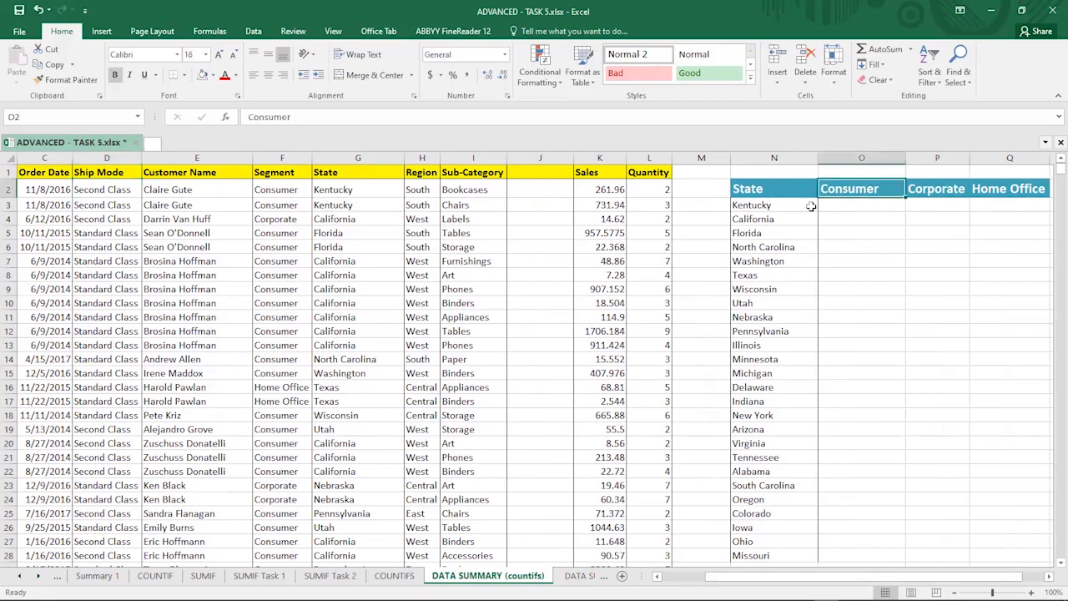
pyautogui.click(758, 219)
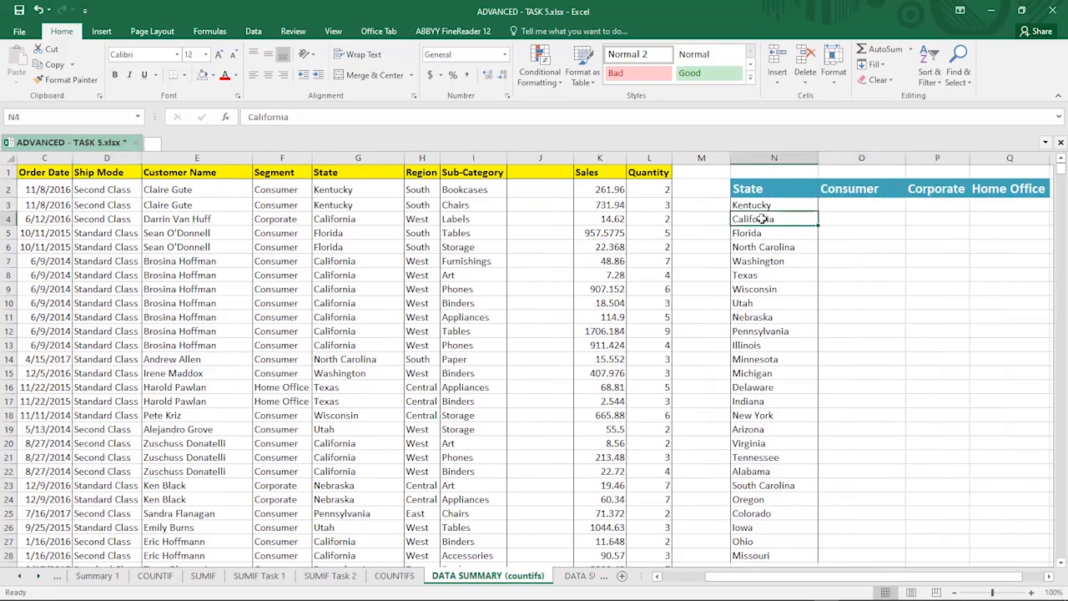
pyautogui.click(848, 189)
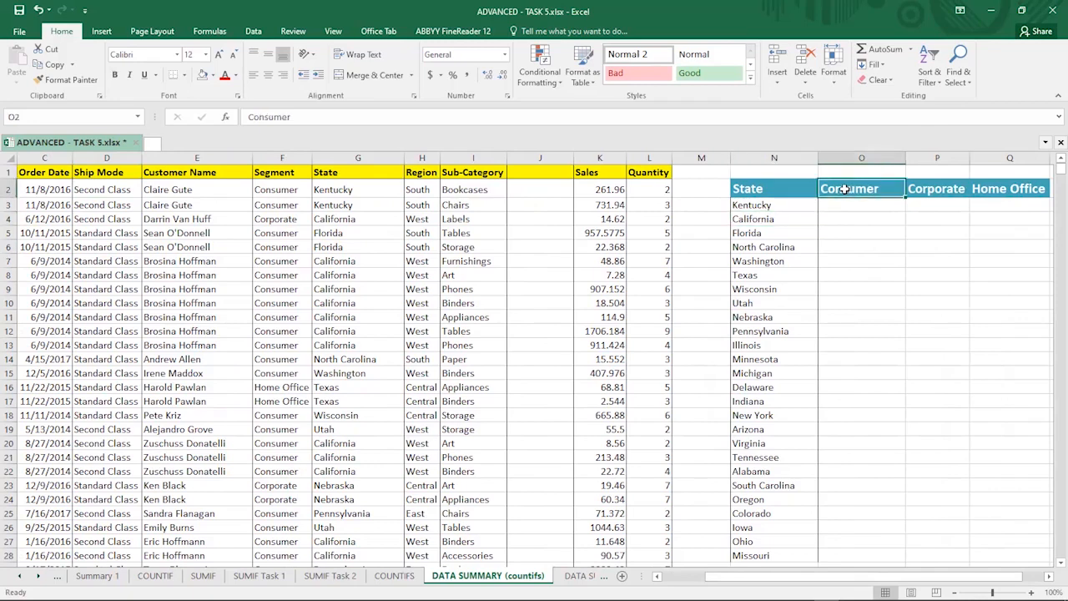
# Step: Review the state list and the Consumer heading in the summary table
pyautogui.click(752, 237)
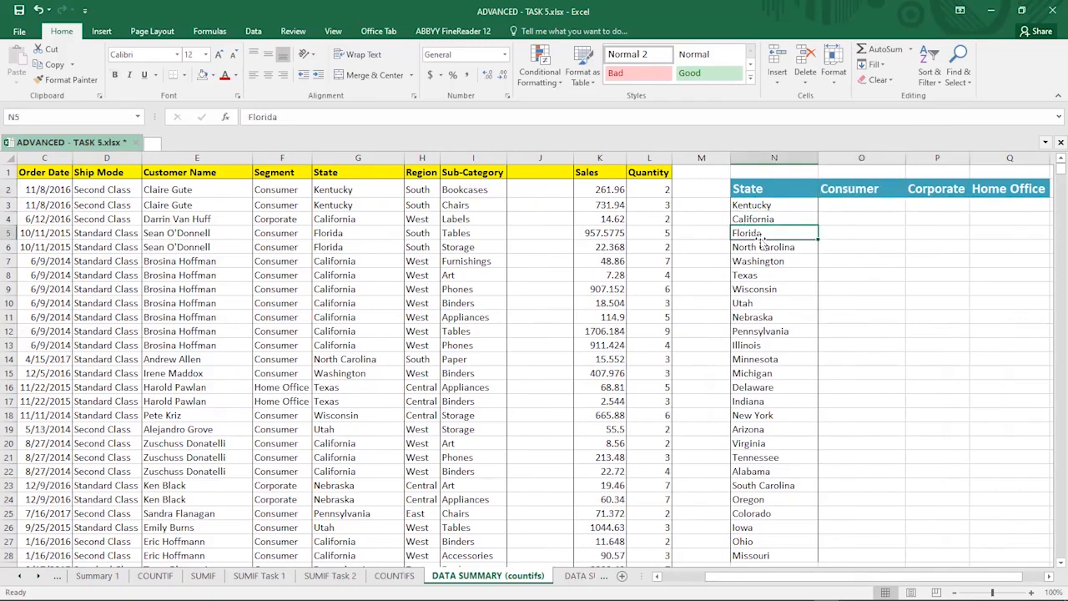
pyautogui.click(849, 188)
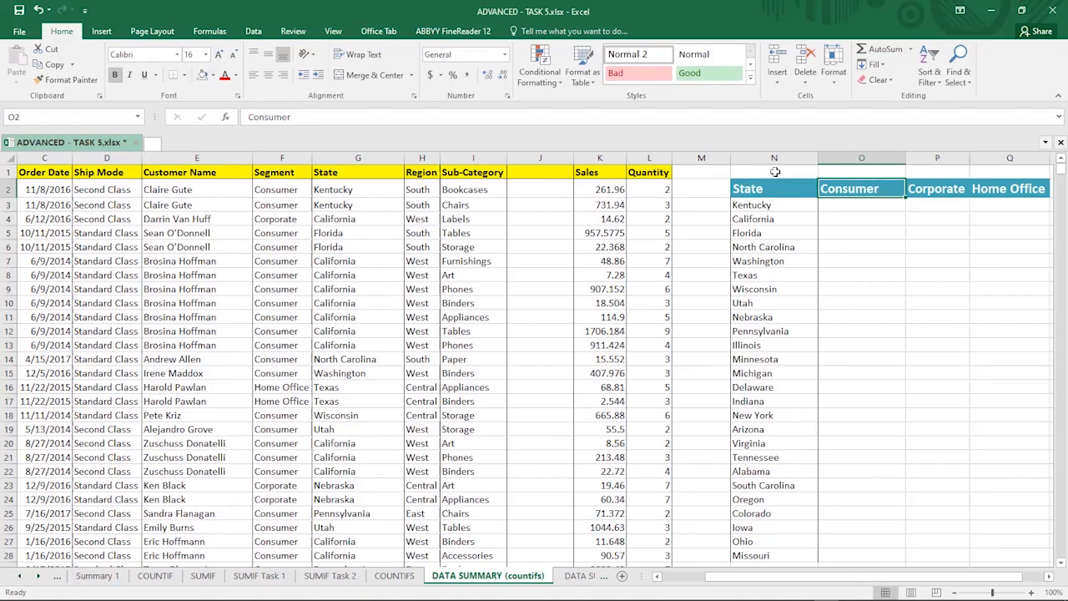
pyautogui.click(830, 205)
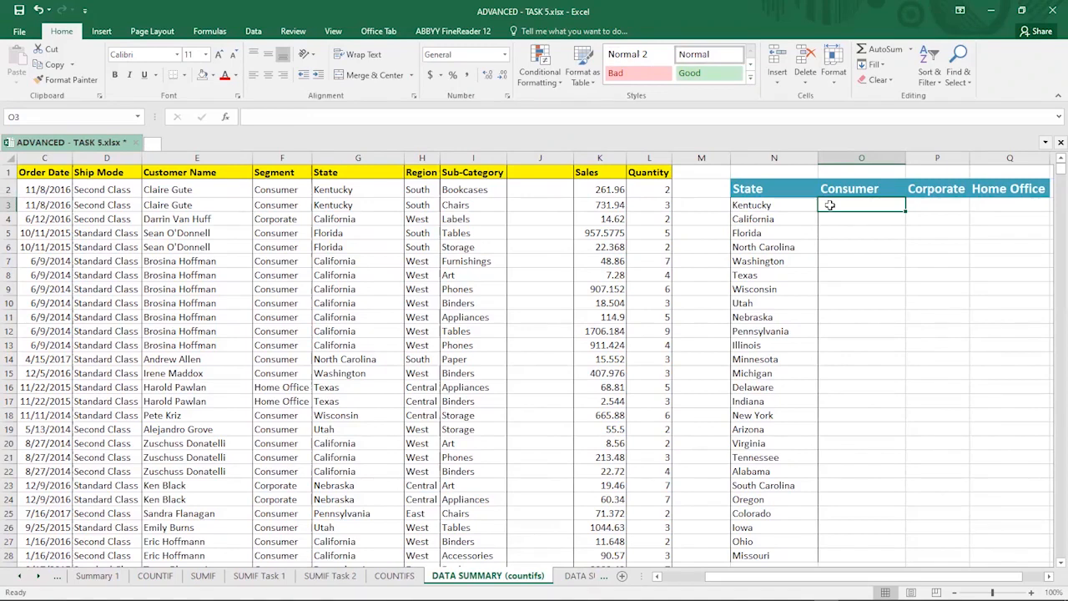
pyautogui.write('=')
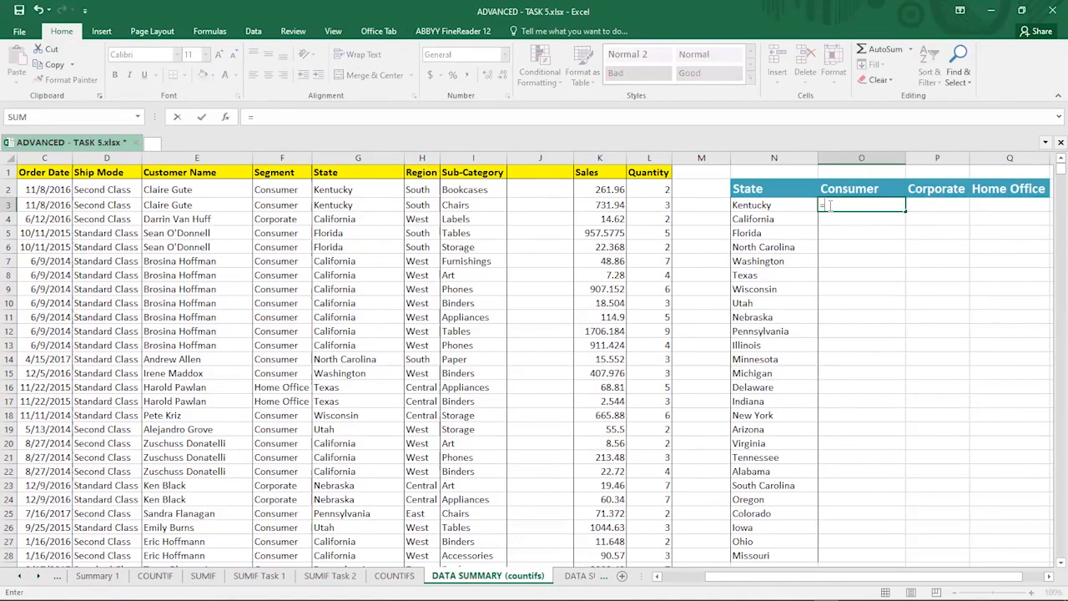
pyautogui.write('countif')
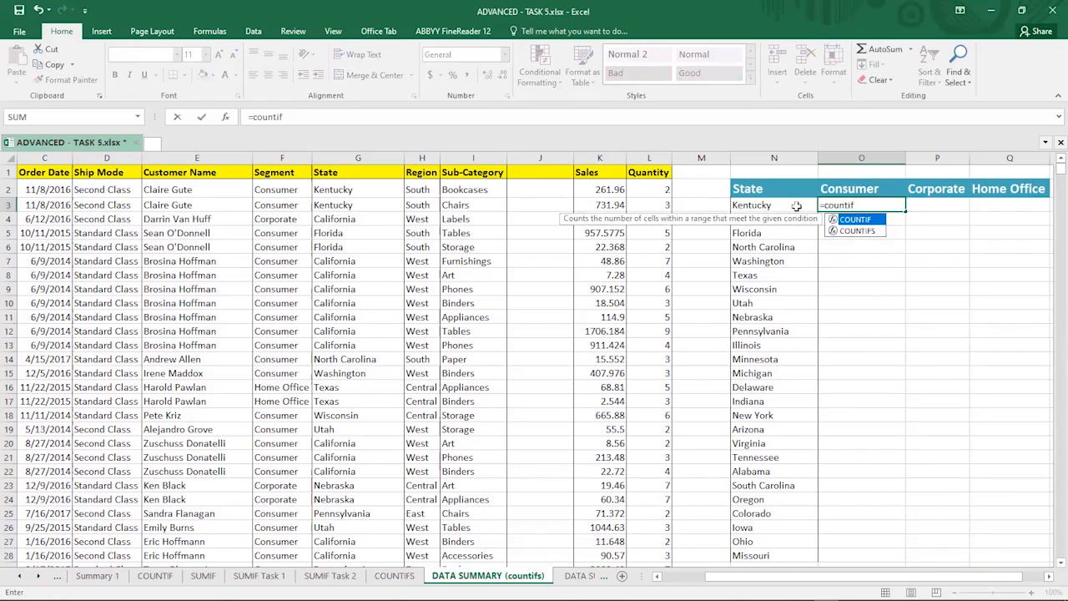
pyautogui.press('Escape')
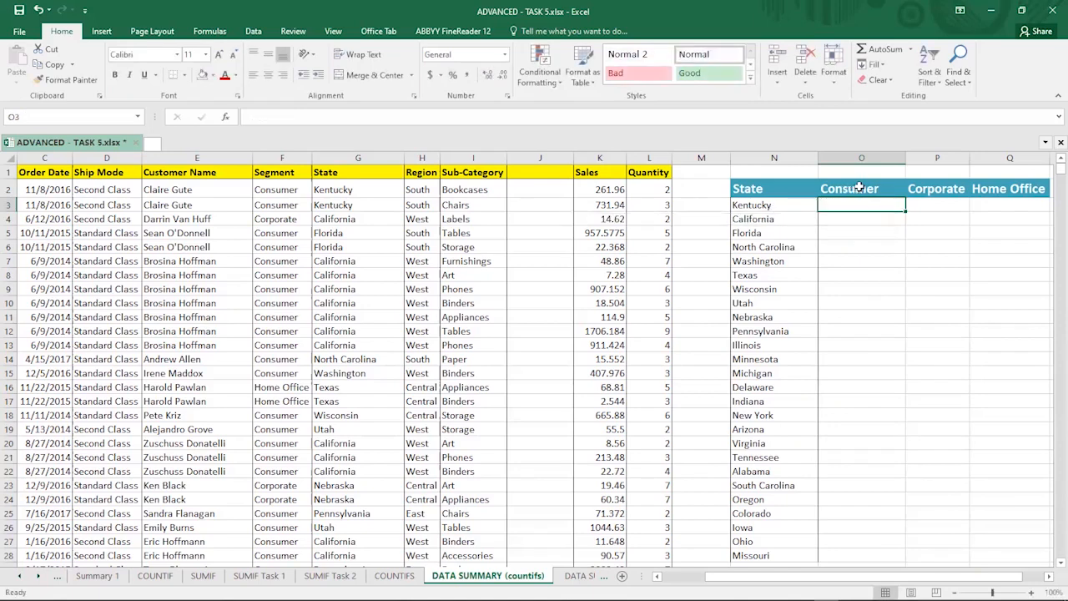
# Step: Examine the Consumer heading alongside the Kentucky and California labels in the summary table
pyautogui.click(859, 186)
pyautogui.click(762, 208)
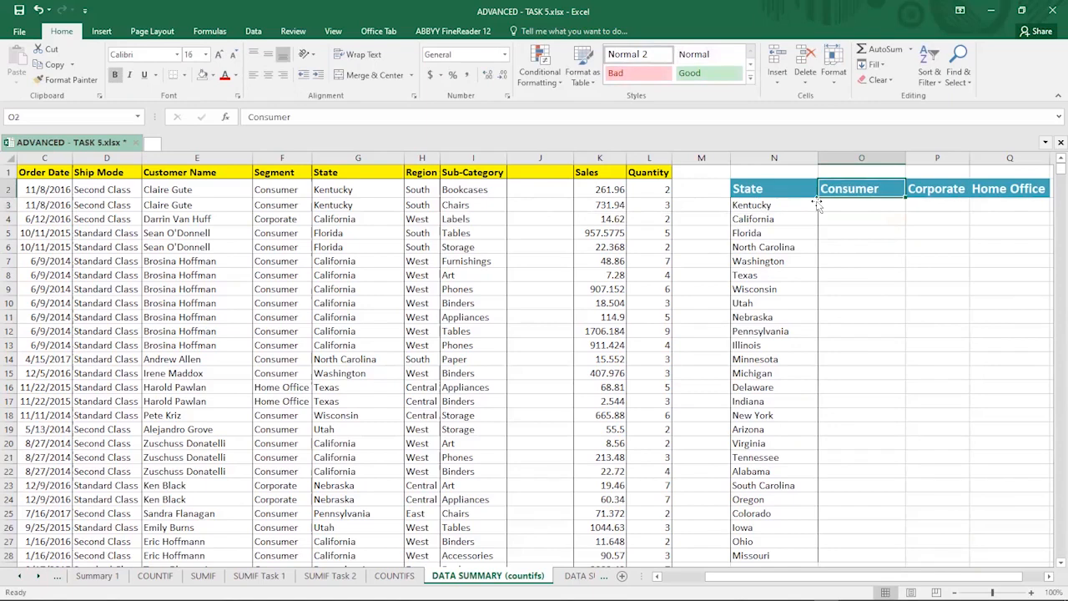
pyautogui.click(853, 191)
pyautogui.click(839, 206)
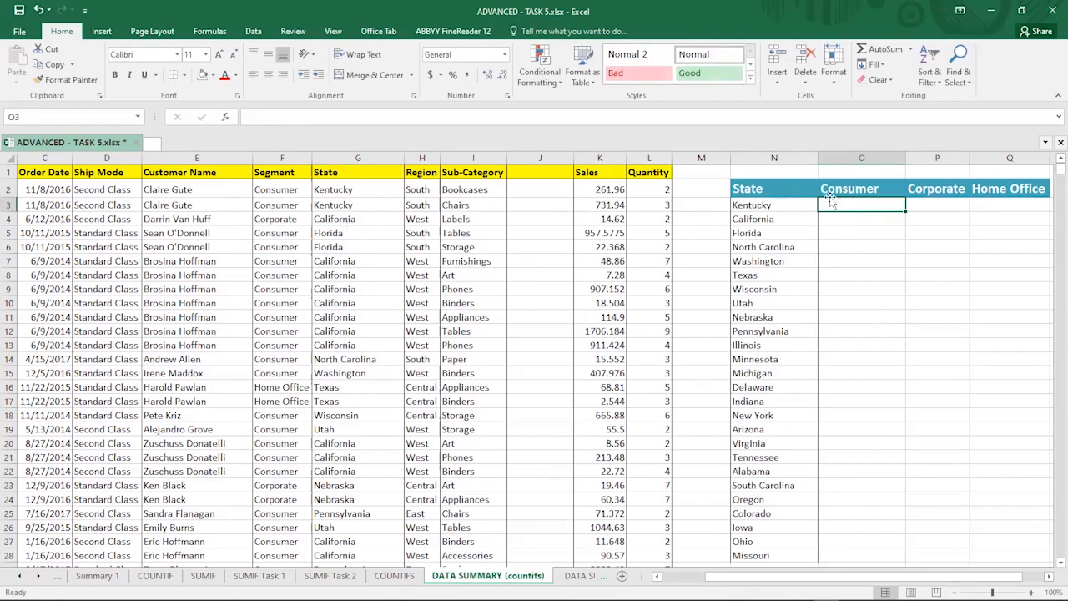
pyautogui.press('Up')
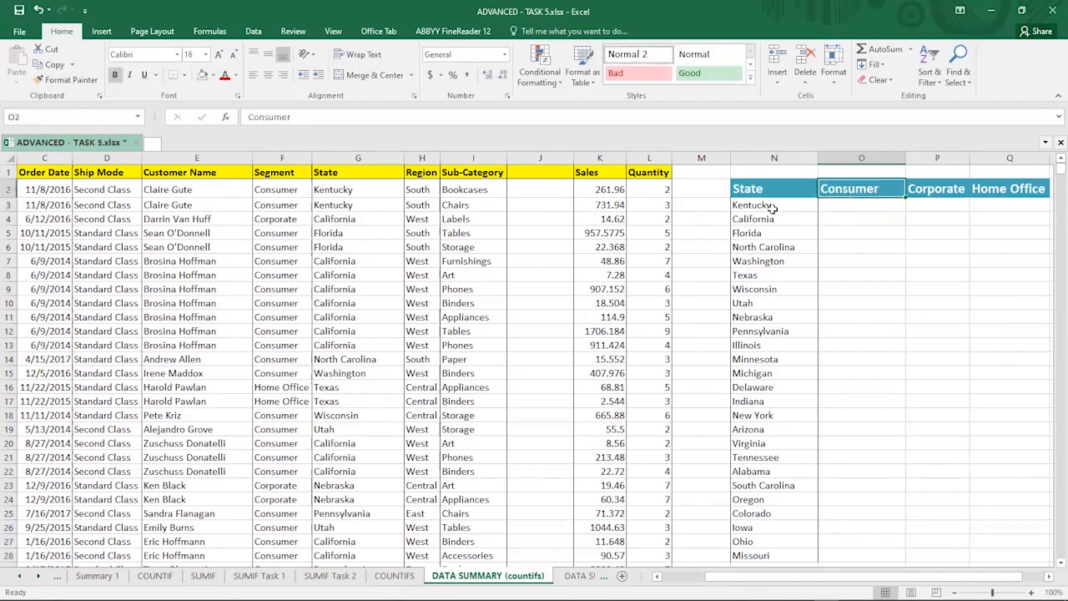
pyautogui.click(773, 209)
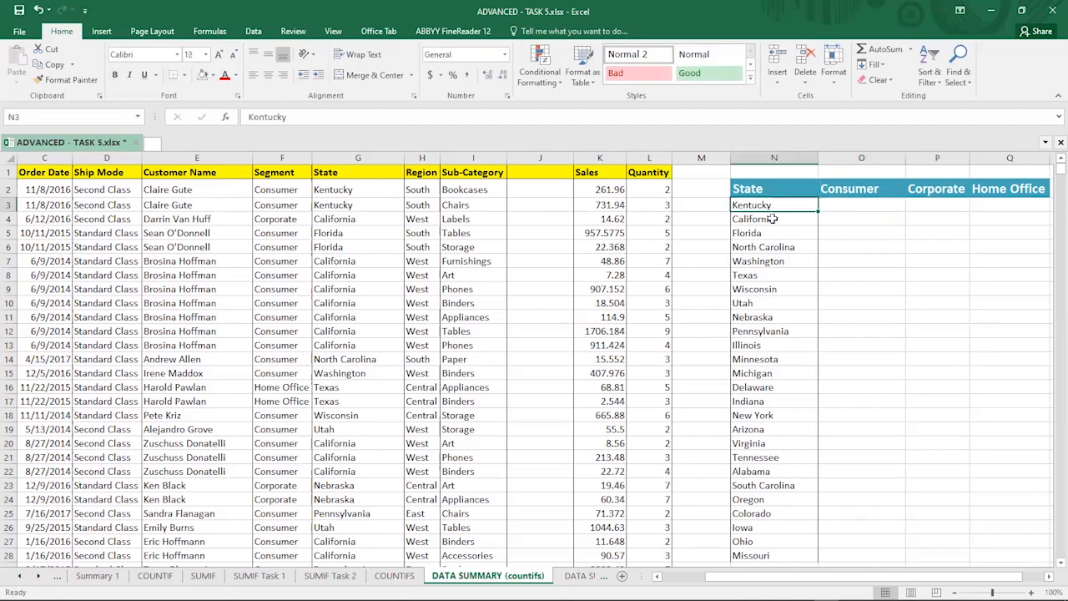
pyautogui.click(835, 223)
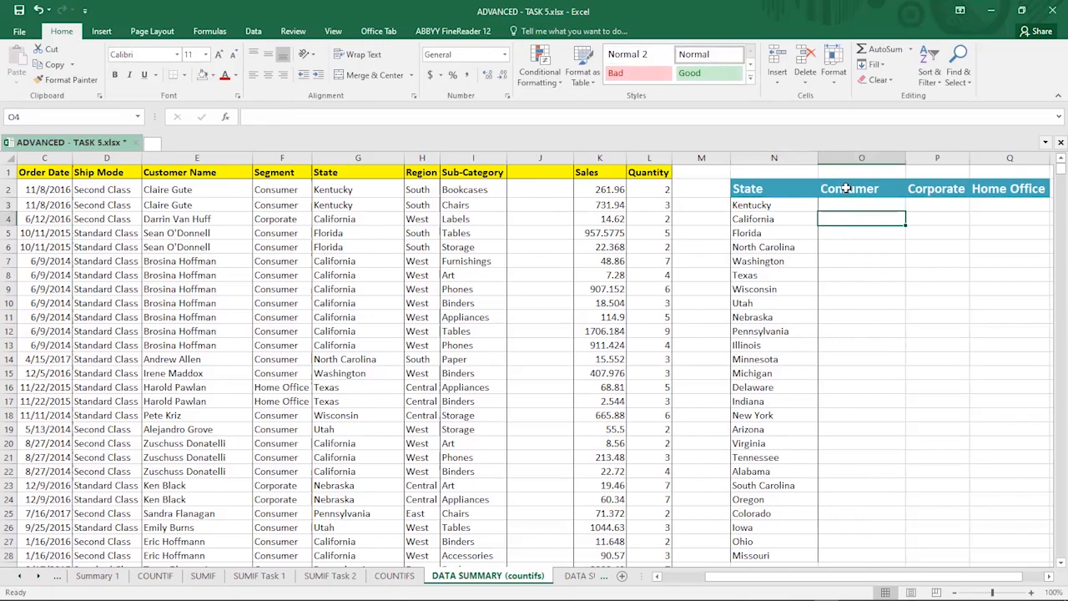
pyautogui.click(847, 189)
pyautogui.click(774, 224)
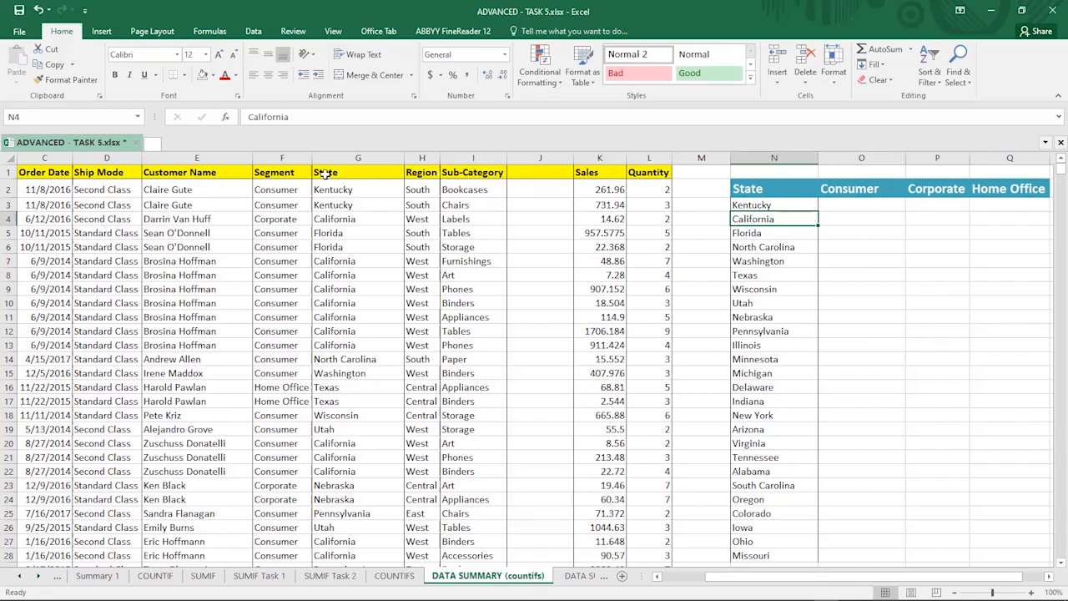
# Step: Examine the sales table's State and Segment columns, comparing each row's segment with its state
pyautogui.moveTo(332, 156); pyautogui.dragTo(333, 190)
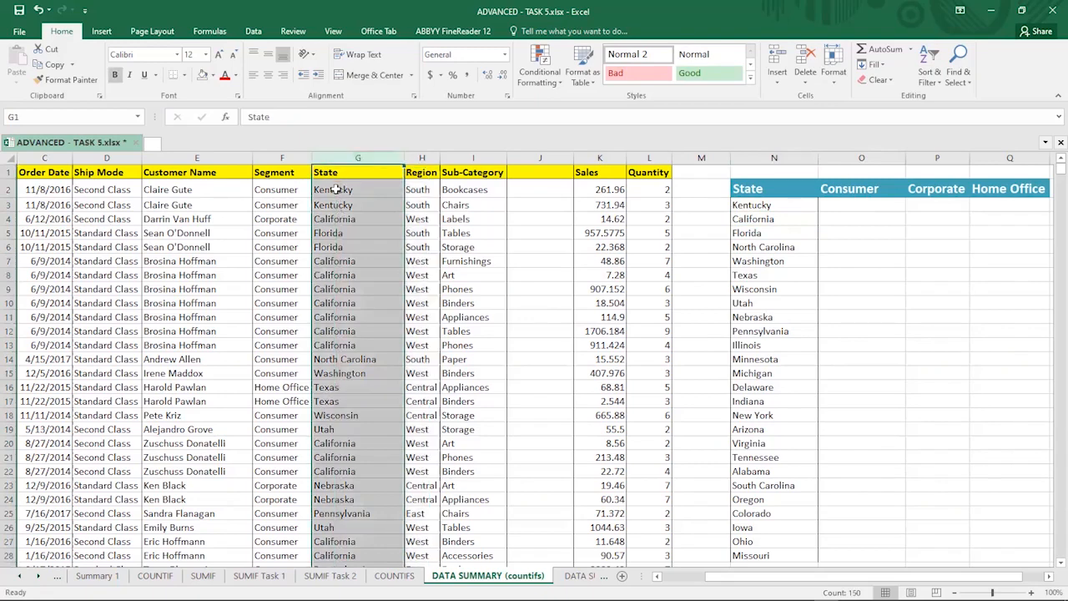
pyautogui.click(334, 193)
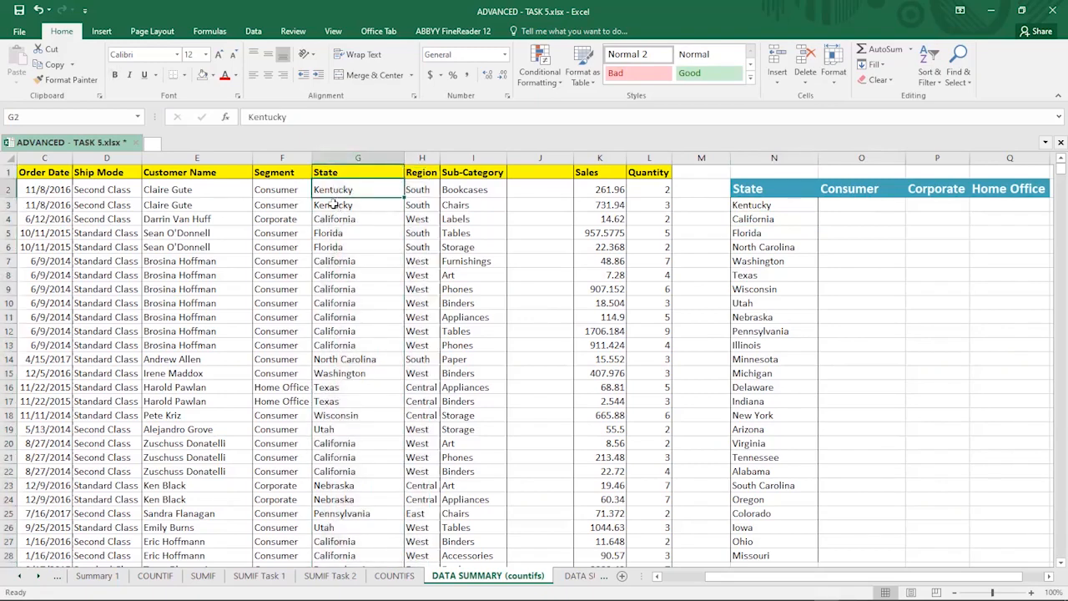
pyautogui.click(333, 208)
pyautogui.press('Down')
pyautogui.click(340, 288)
pyautogui.click(370, 357)
pyautogui.press('F2')
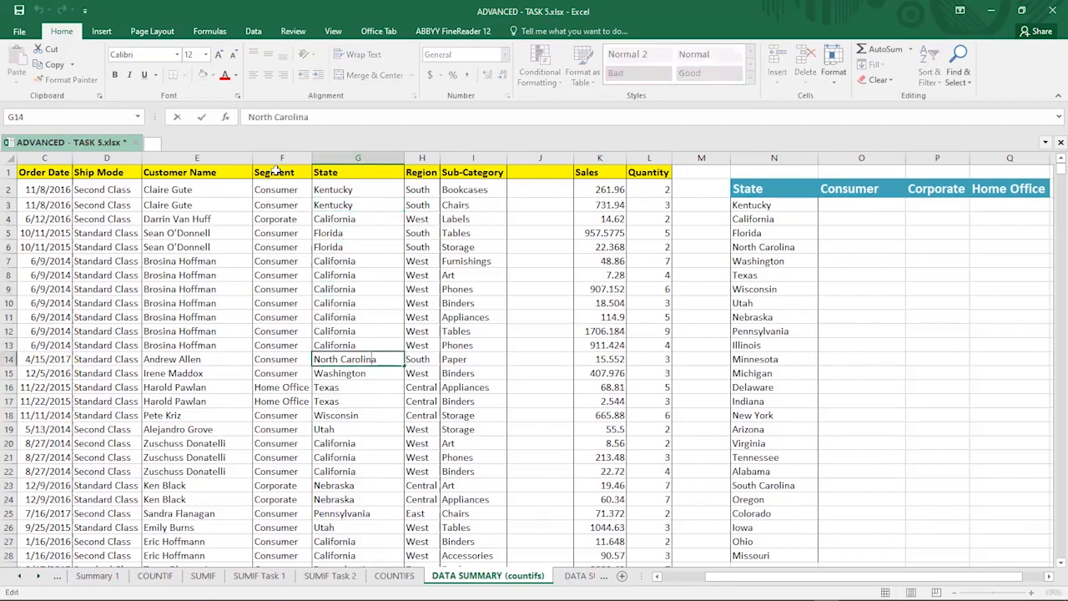
pyautogui.click(275, 171)
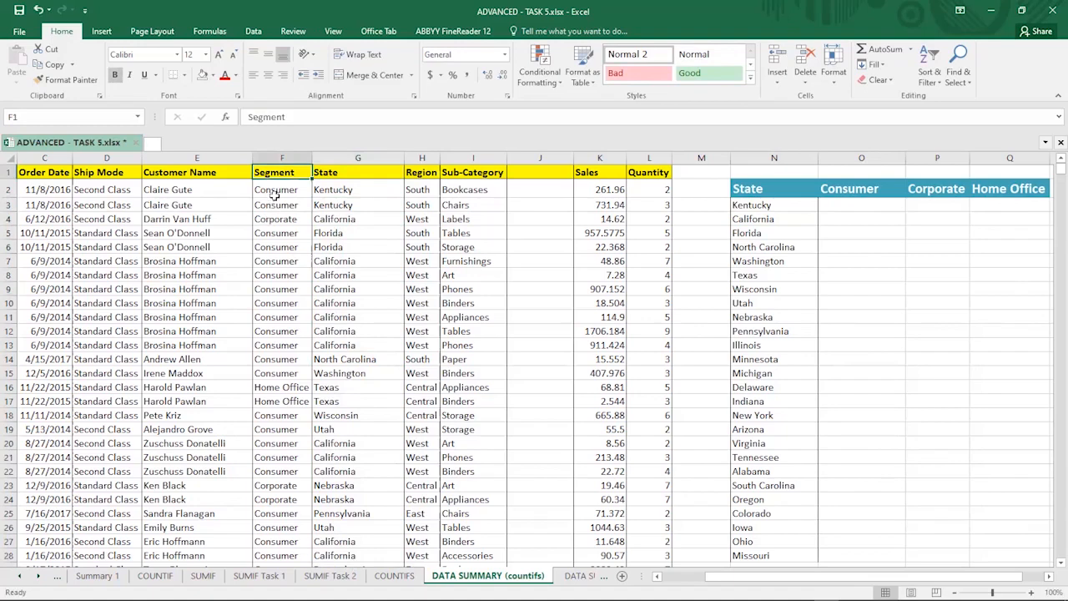
pyautogui.press('Down')
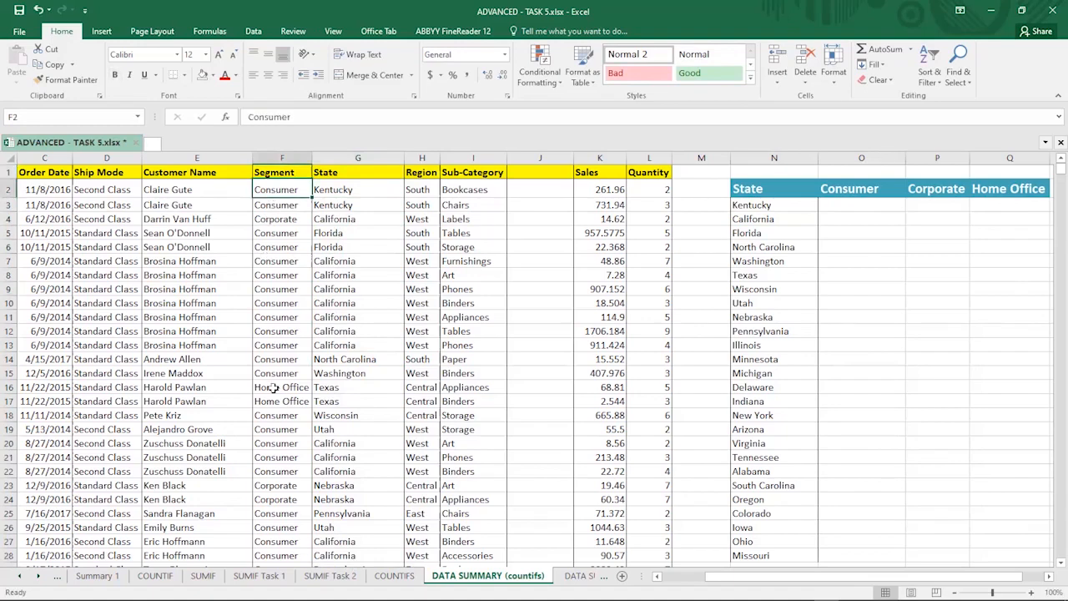
pyautogui.click(265, 388)
pyautogui.scroll(-4, 265, 407)
pyautogui.scroll(-1, 271, 447)
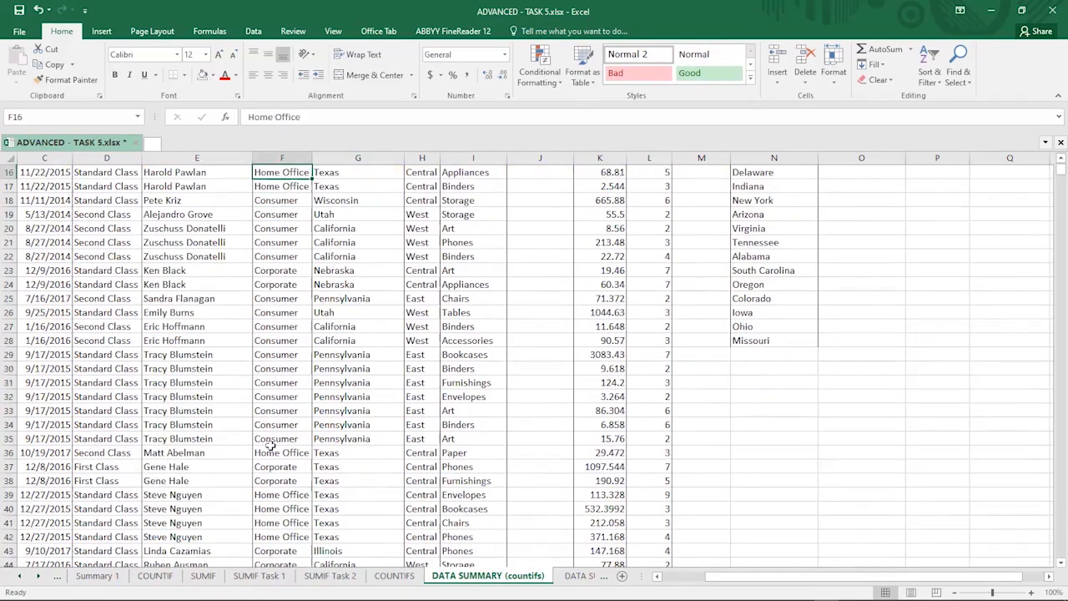
pyautogui.click(277, 465)
pyautogui.scroll(5, 282, 463)
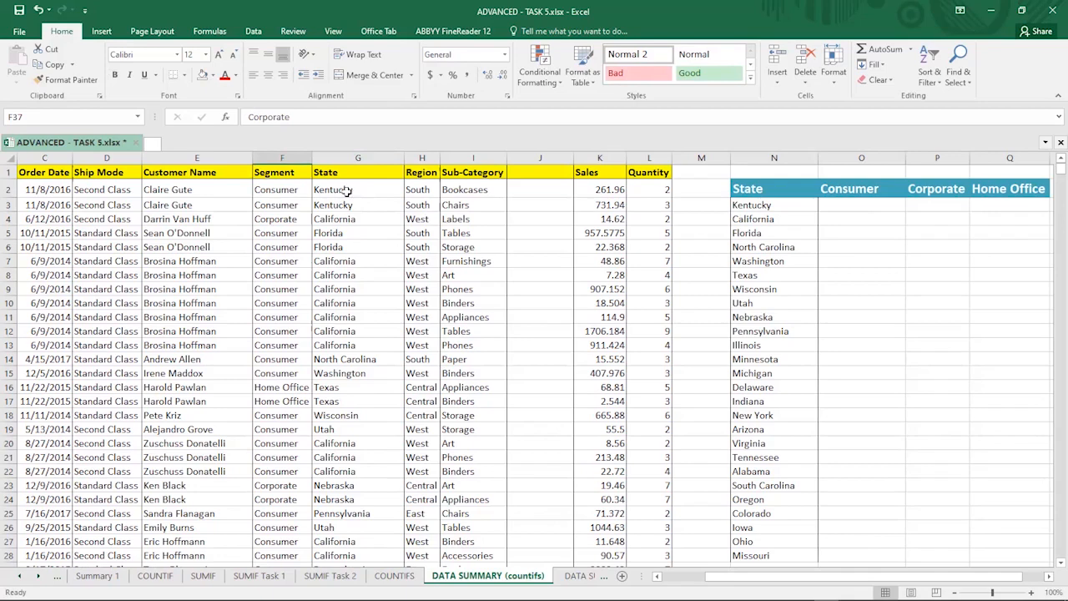
pyautogui.click(271, 190)
pyautogui.moveTo(271, 190); pyautogui.dragTo(329, 191)
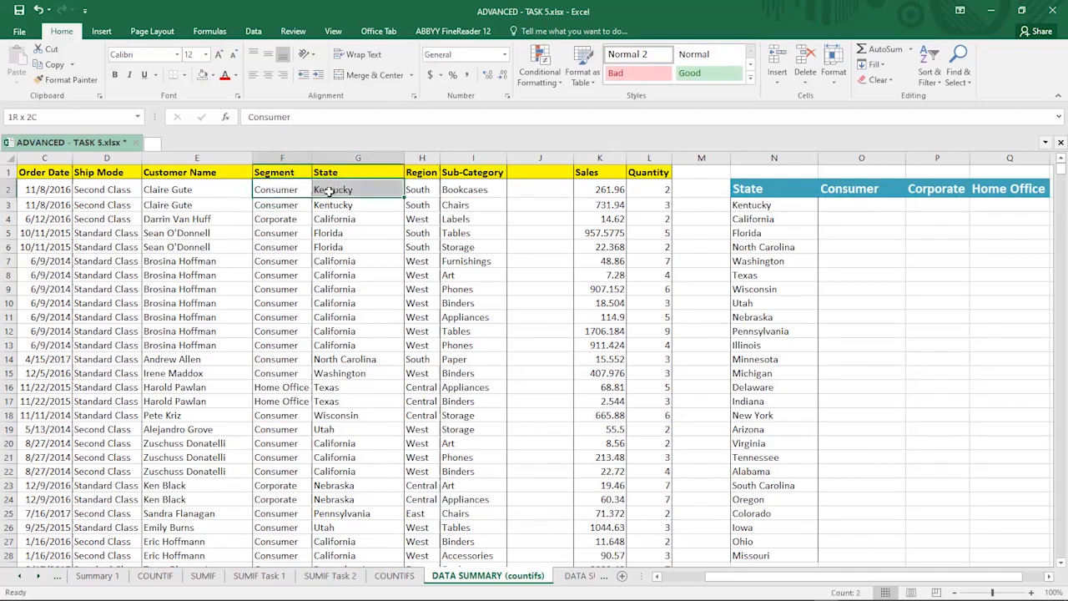
pyautogui.moveTo(273, 209); pyautogui.dragTo(329, 208)
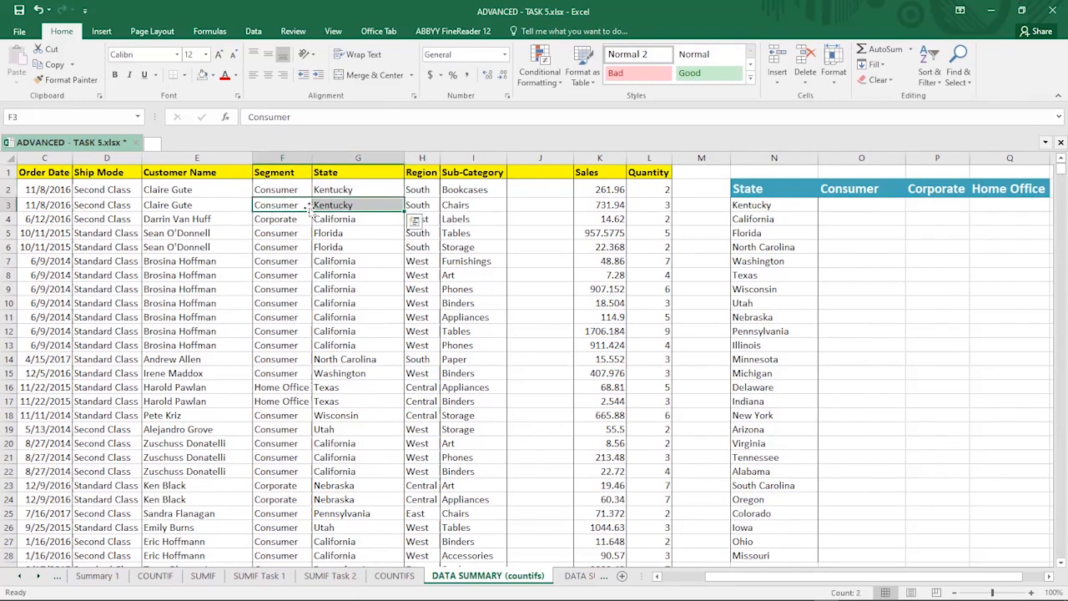
pyautogui.moveTo(264, 220); pyautogui.dragTo(327, 218)
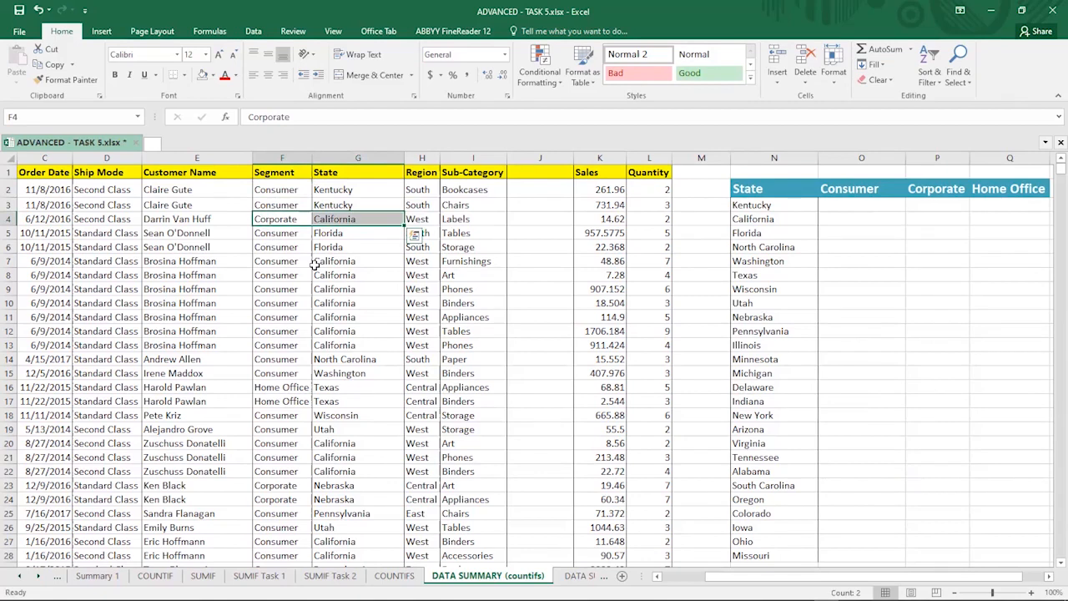
# Step: Start a COUNTIFS formula in O3 for Kentucky consumers, beginning the first criteria range at the State column from G2
pyautogui.click(880, 204)
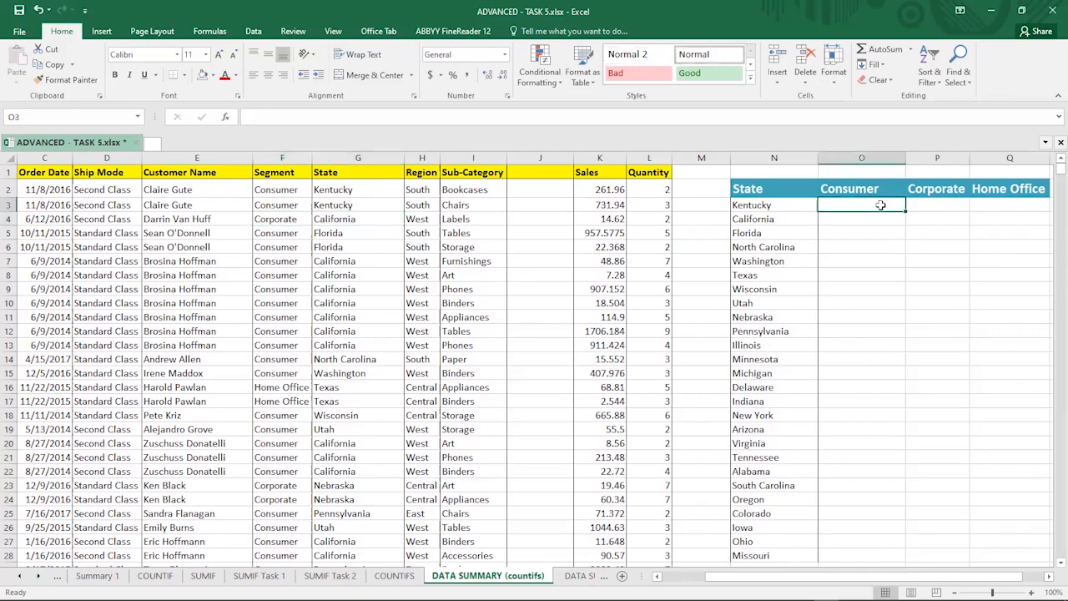
pyautogui.write('=')
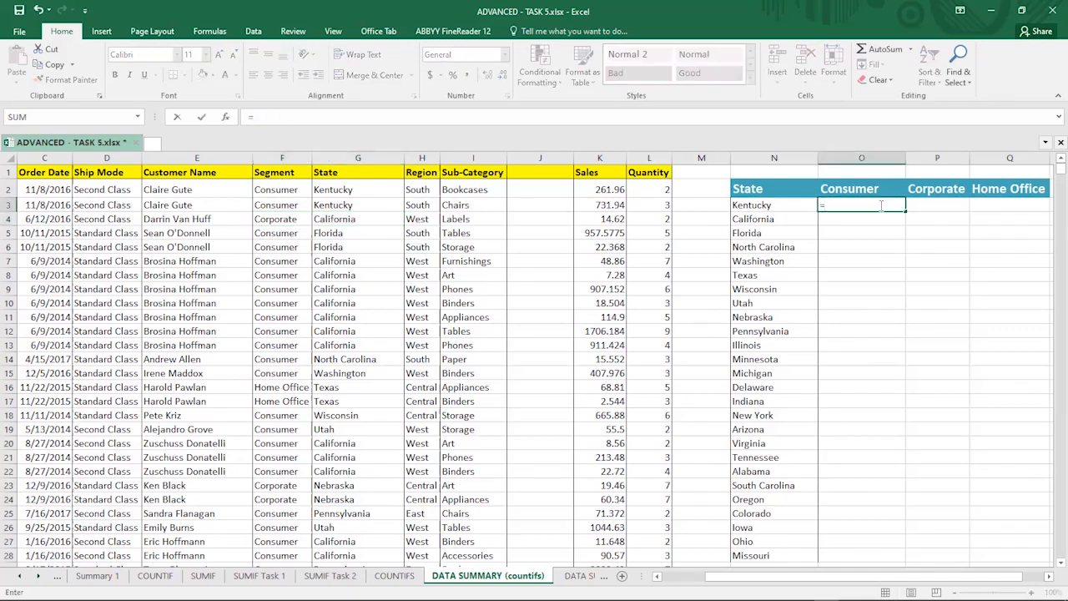
pyautogui.write('coun')
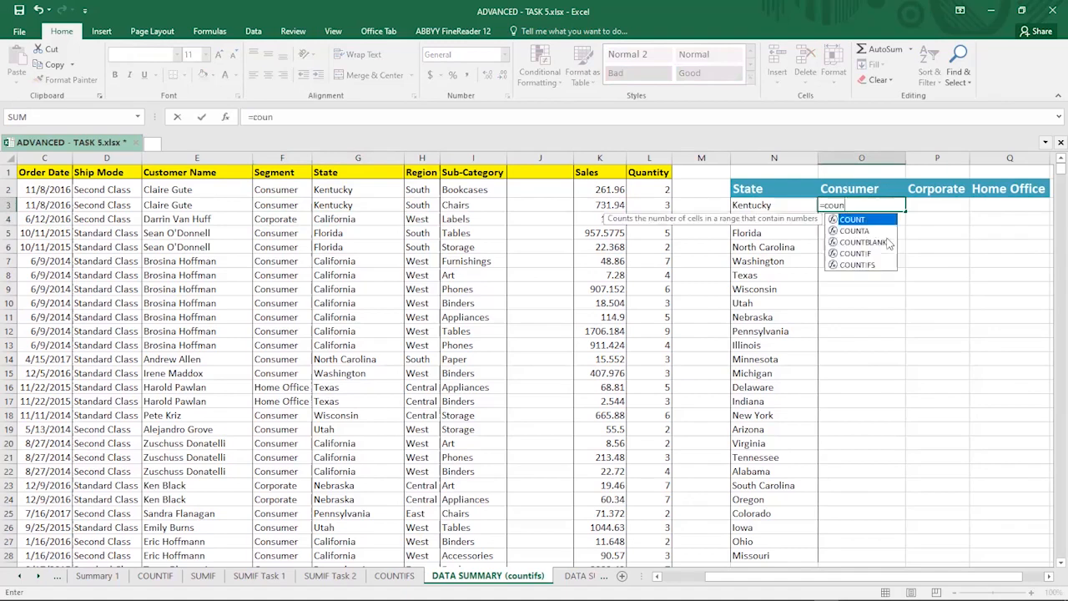
pyautogui.click(855, 265)
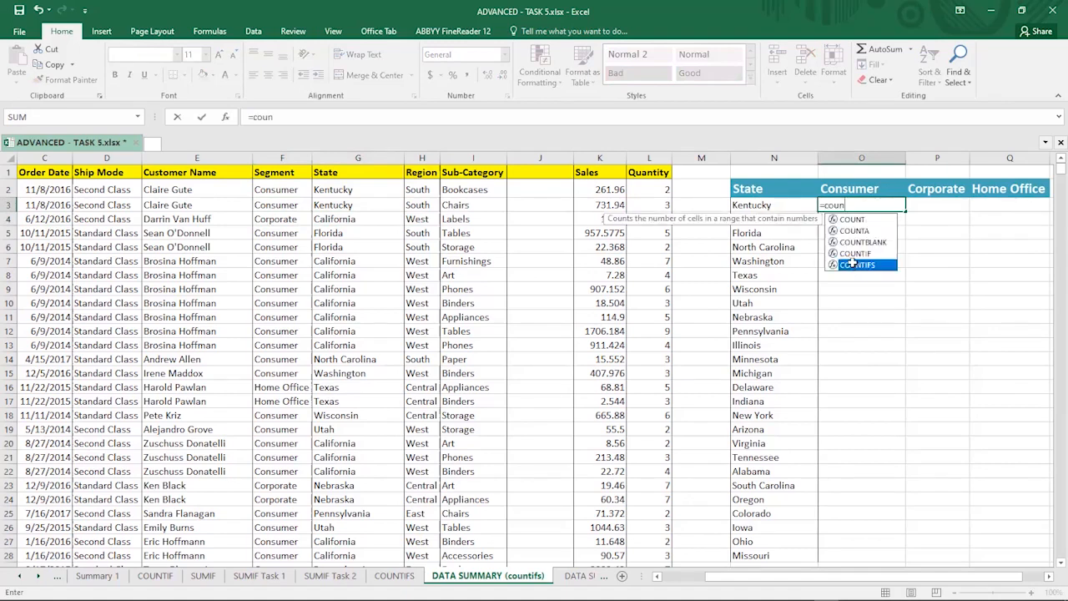
pyautogui.press('Tab')
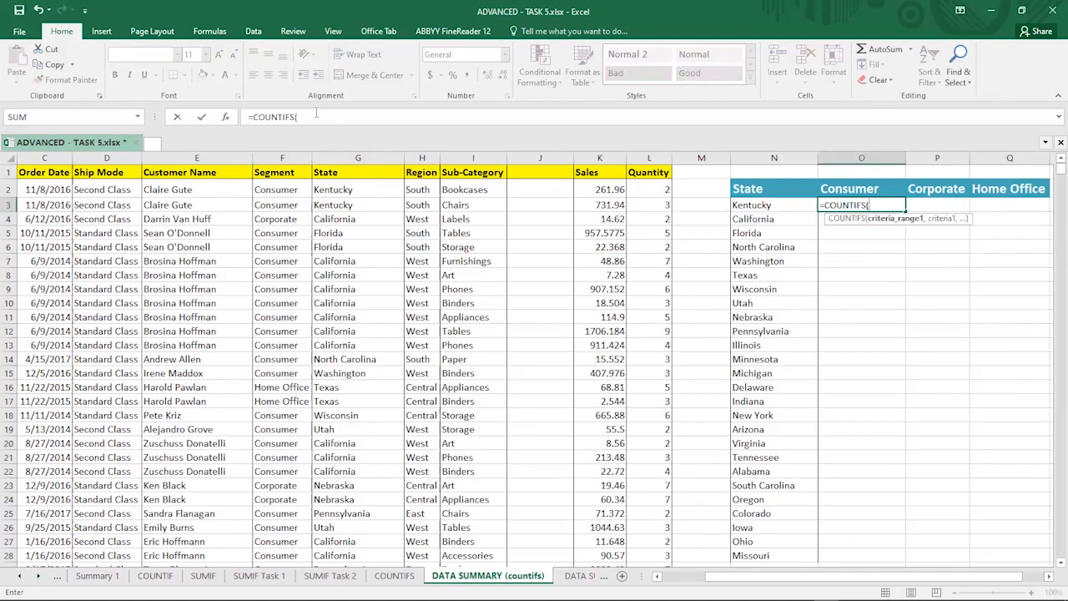
pyautogui.click(325, 115)
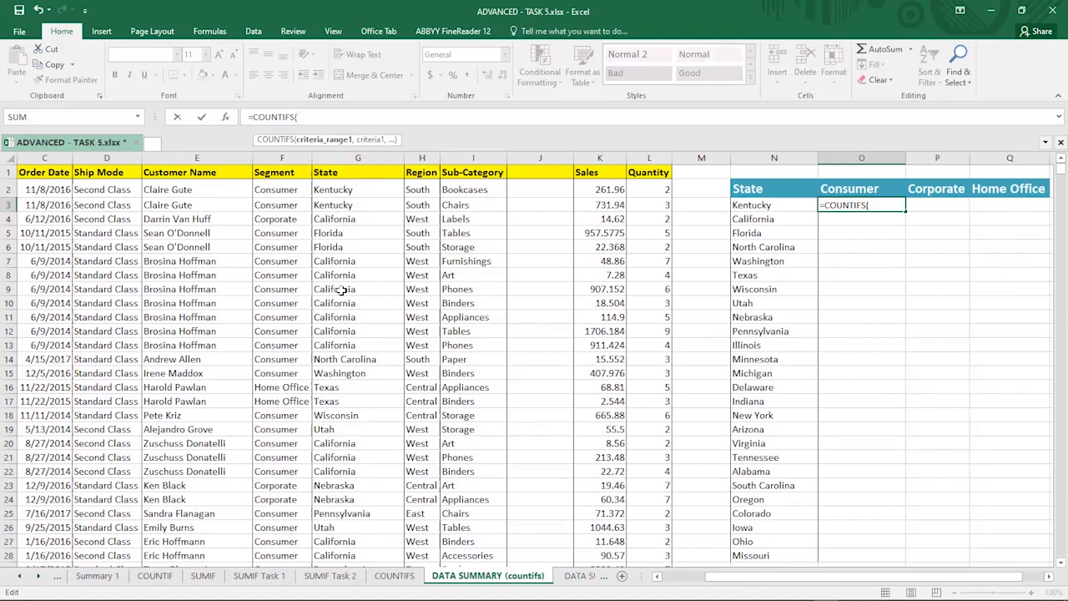
pyautogui.click(336, 187)
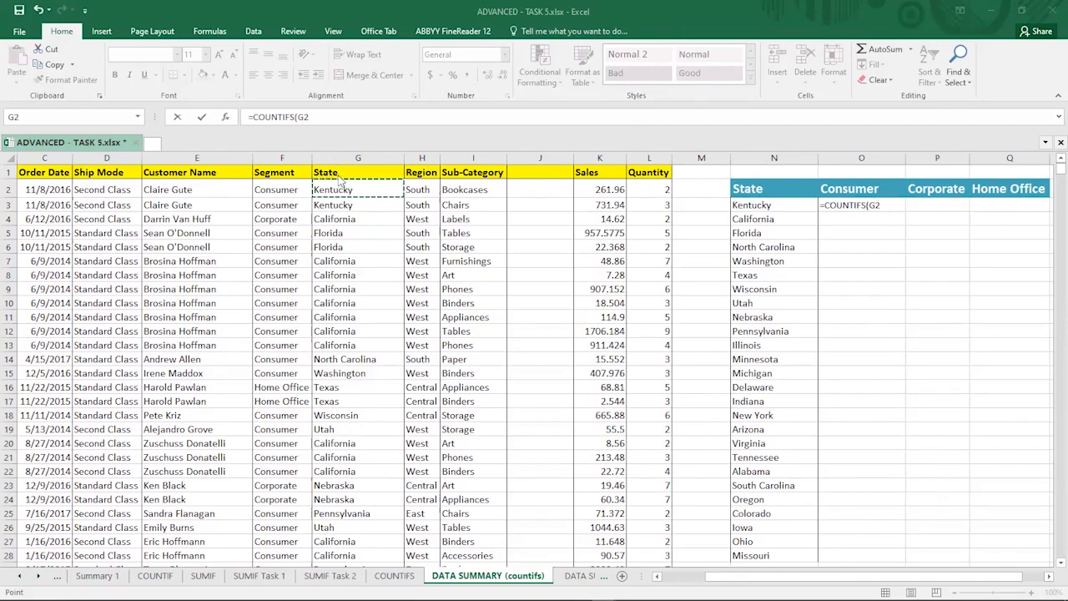
pyautogui.click(332, 144)
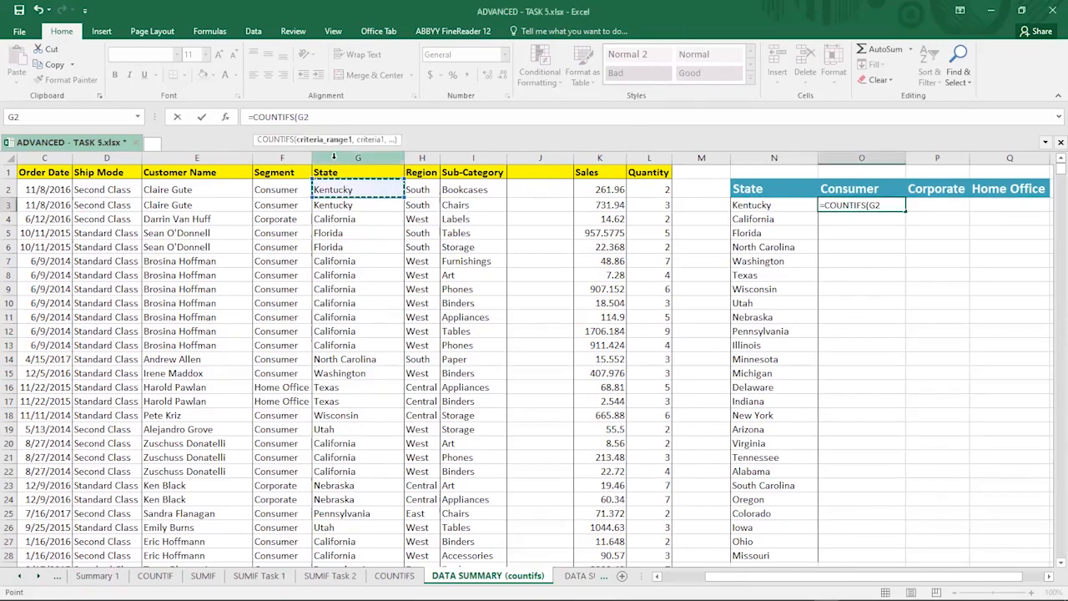
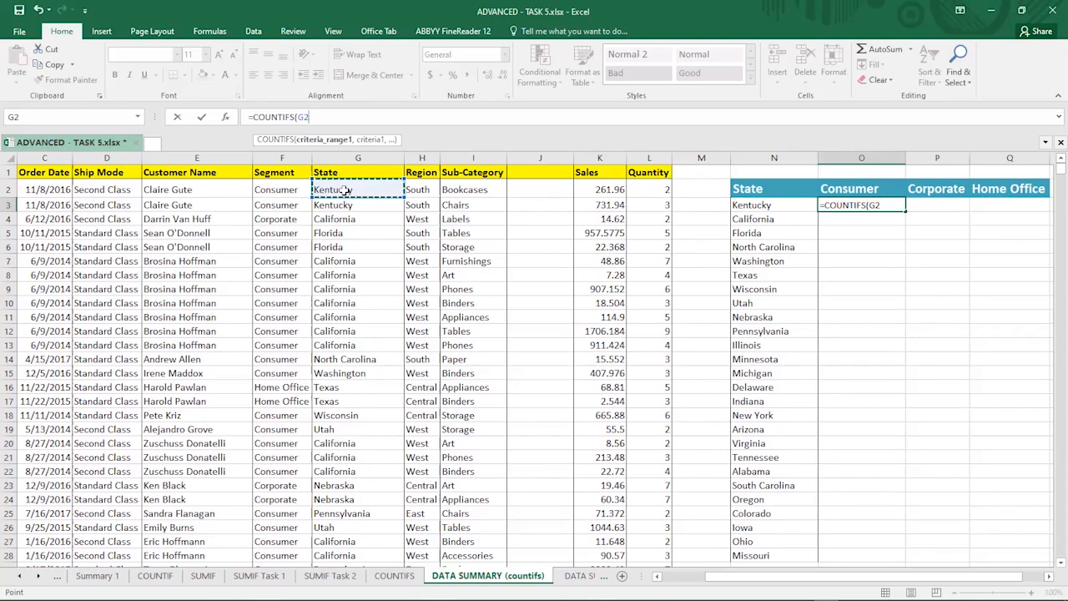
# Step: Extend the first criteria range in O3's COUNTIFS to G2:G150 and set Kentucky's cell N3 as its criterion
pyautogui.hotkey('ctrl', 'shift', 'Down')
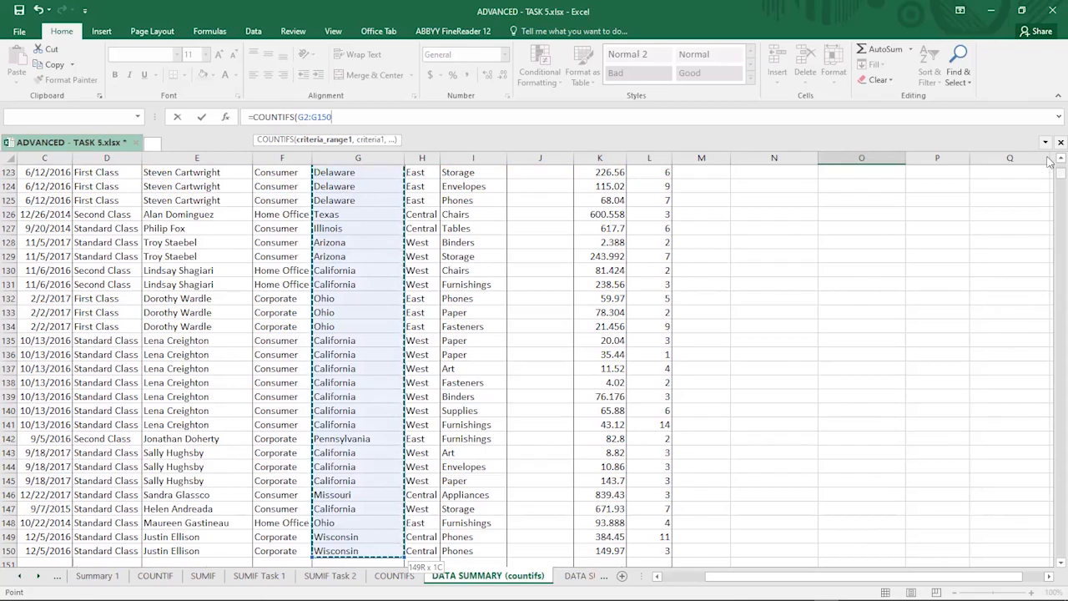
pyautogui.click(393, 117)
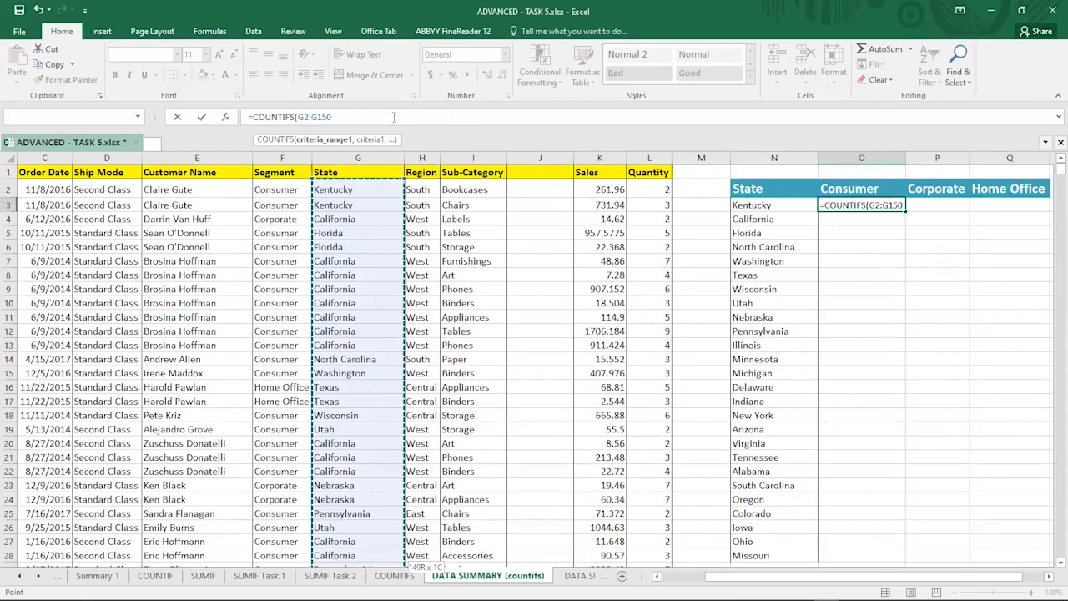
pyautogui.click(392, 116)
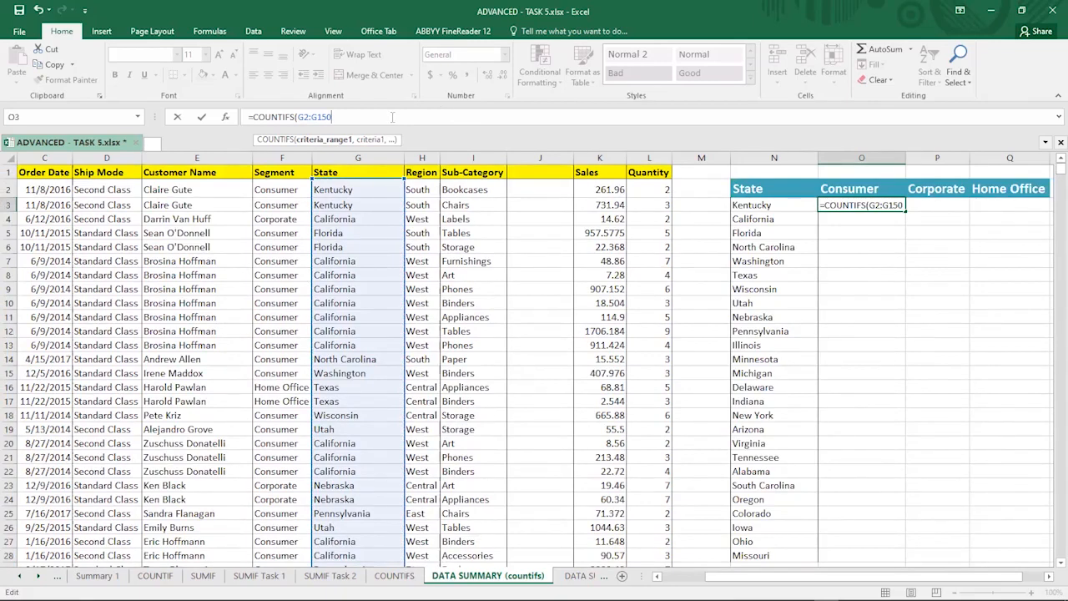
pyautogui.write(',')
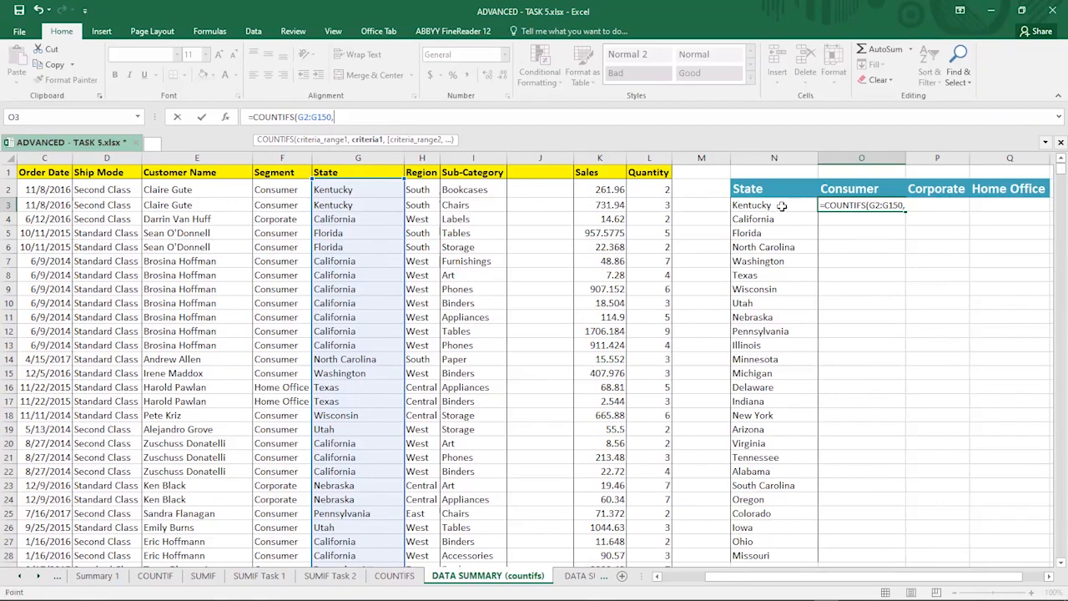
pyautogui.click(776, 206)
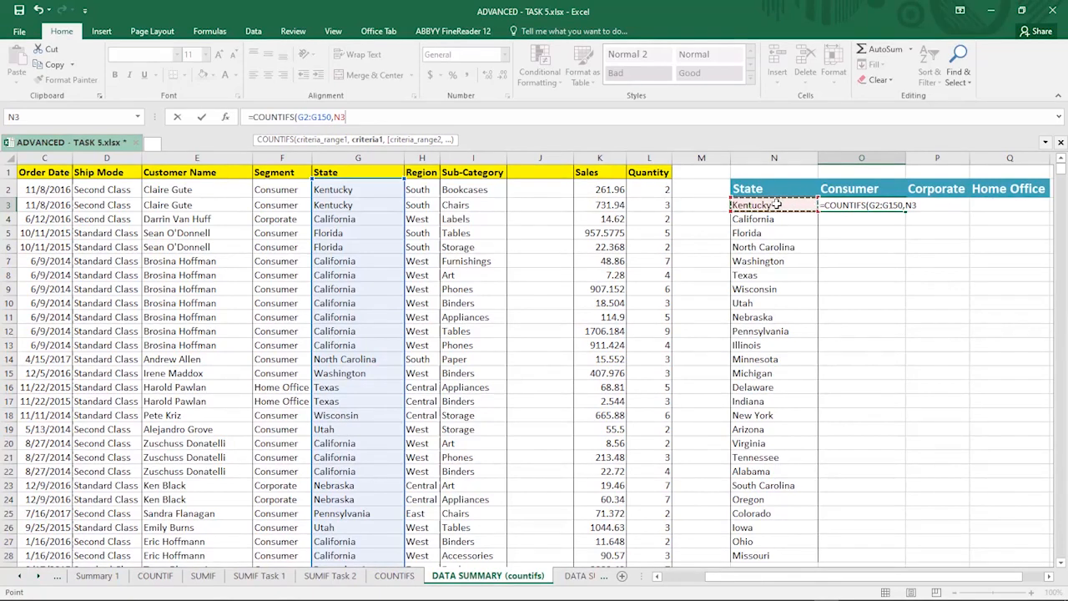
pyautogui.write(',')
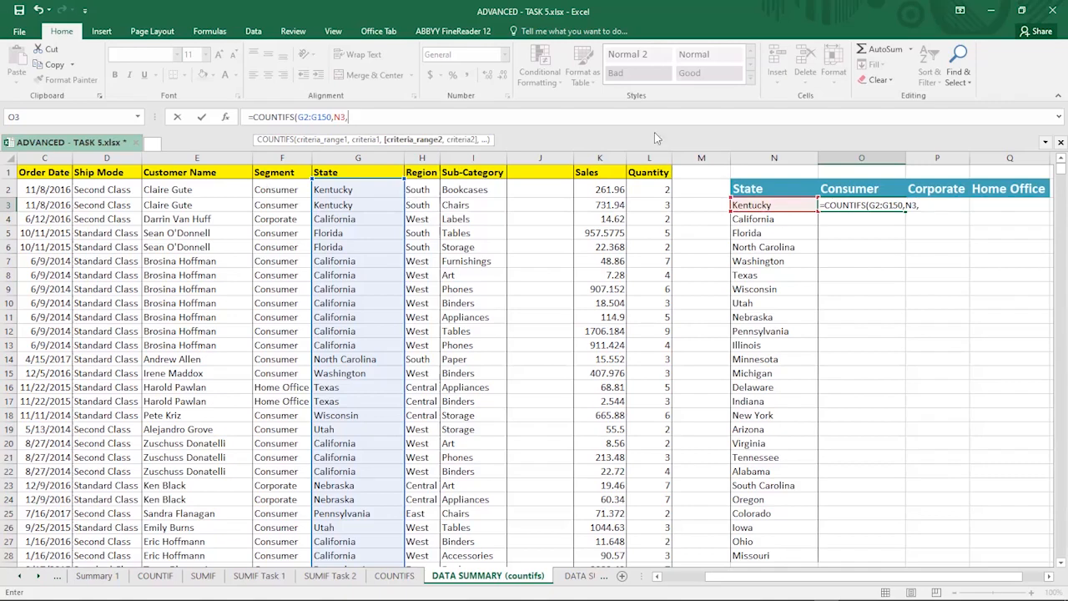
# Step: Add F2:F150 as the second criteria range with the Consumer heading O2 as its criterion, and enter the formula
pyautogui.click(280, 190)
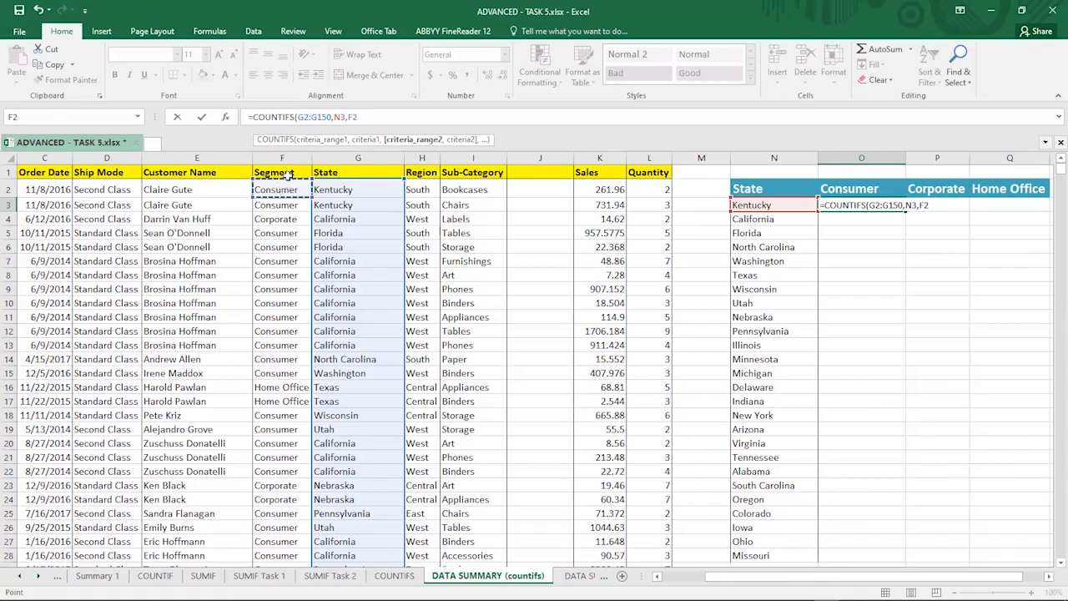
pyautogui.hotkey('ctrl', 'shift', 'Down')
pyautogui.hotkey('ctrl', 'shift', 'Down')
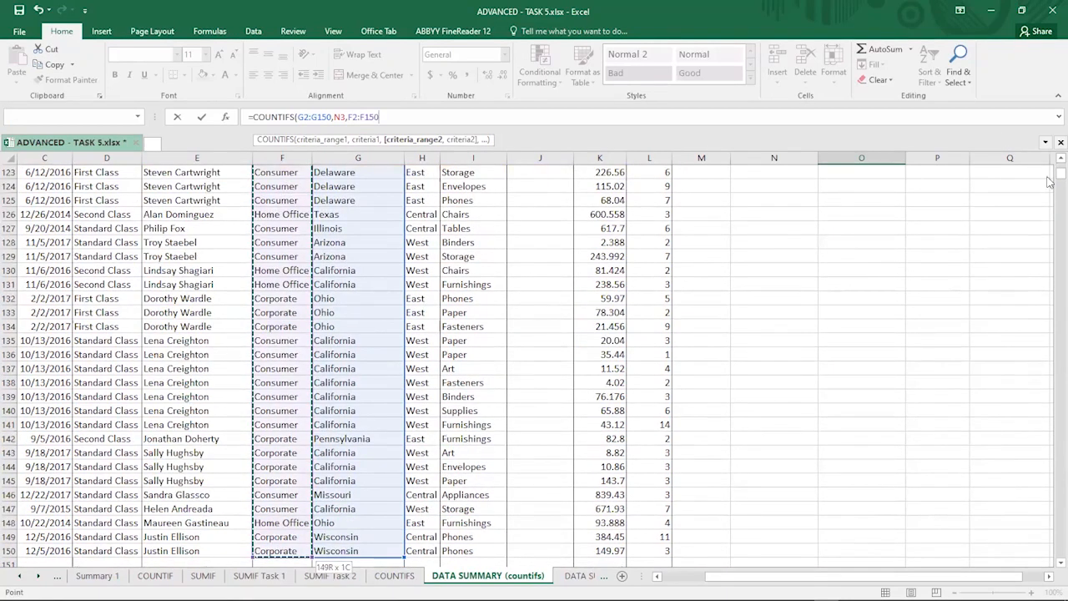
pyautogui.hotkey('ctrl', 'BackSpace')
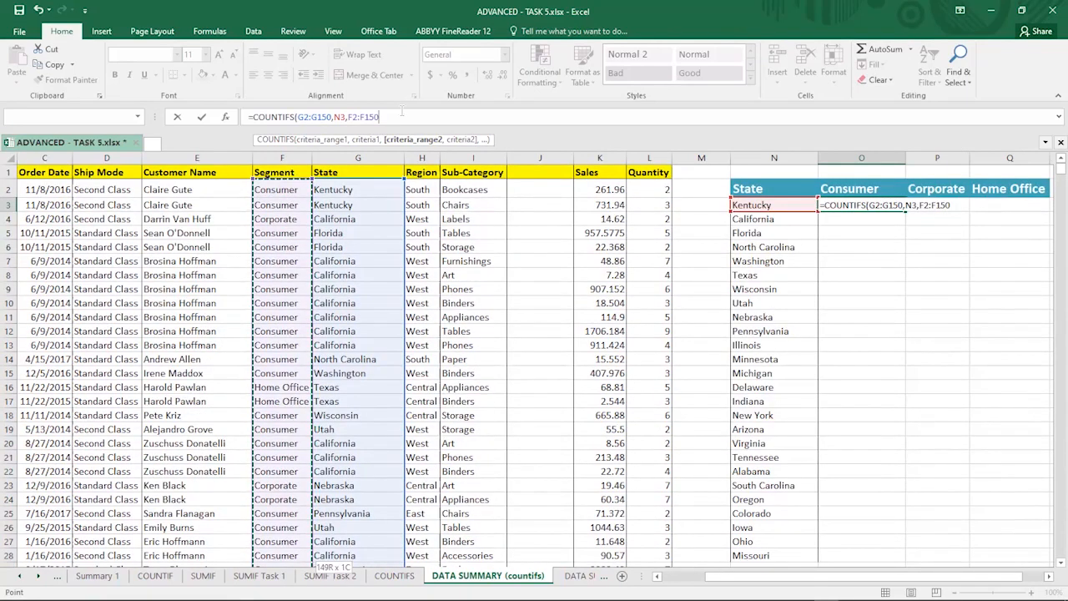
pyautogui.write(',')
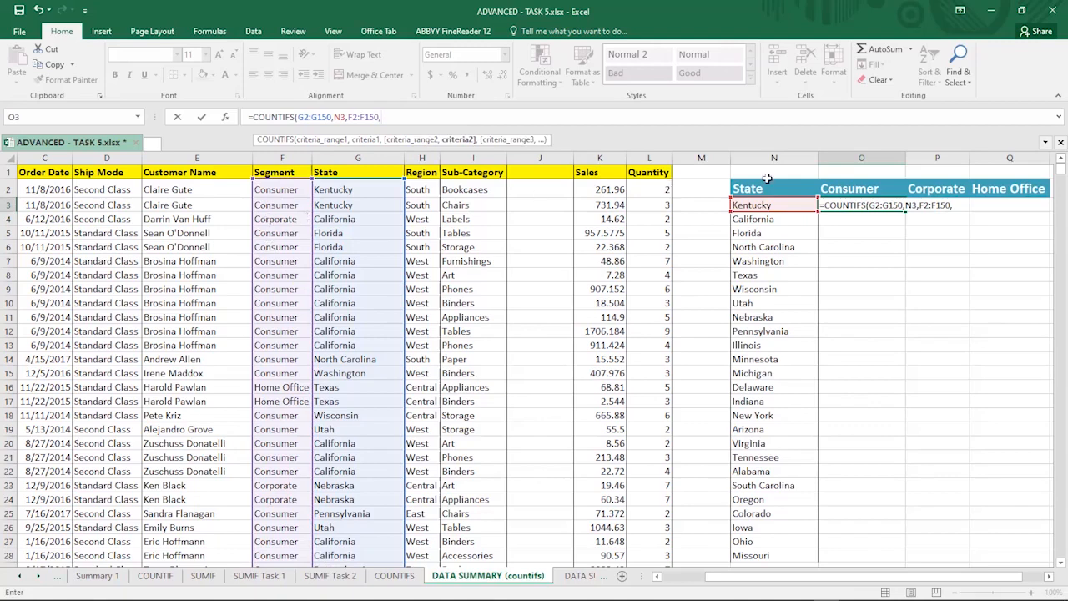
pyautogui.click(846, 191)
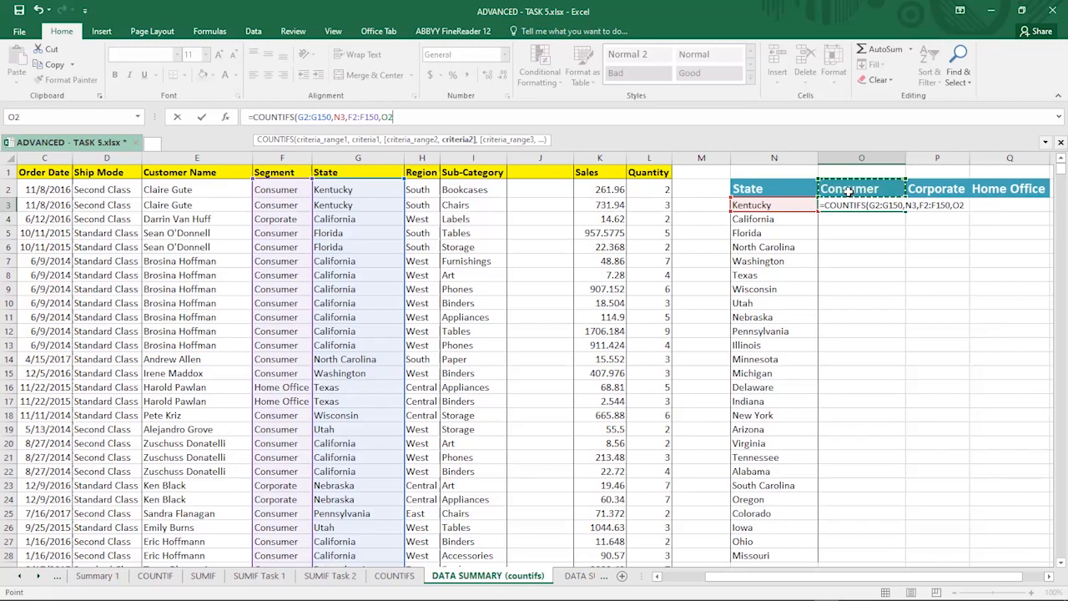
pyautogui.press('Return')
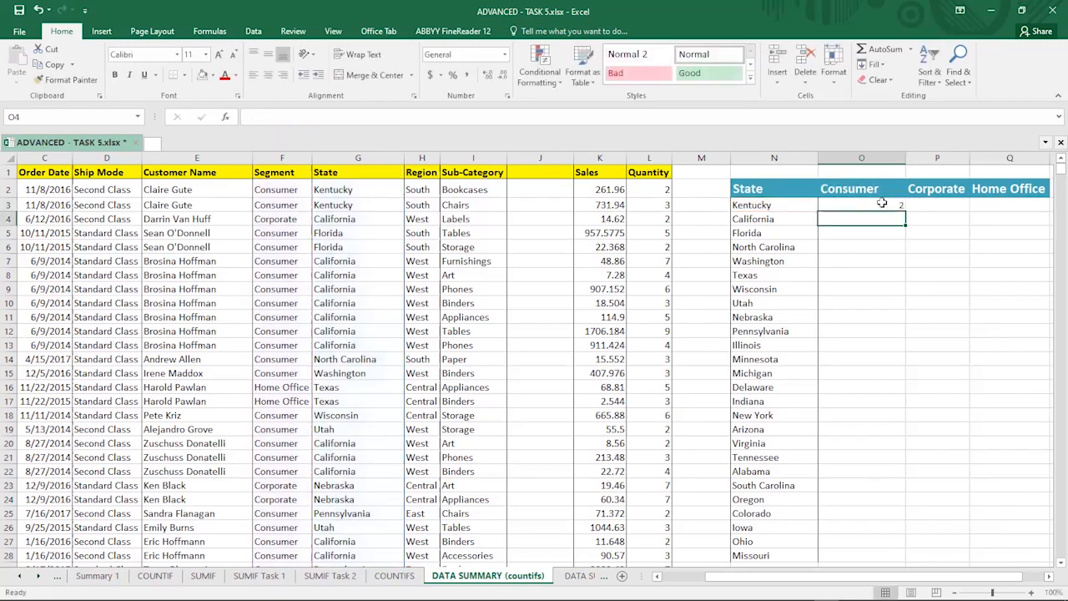
# Step: Check the O3 formula and compare the Segment and State values in the first data rows
pyautogui.click(883, 203)
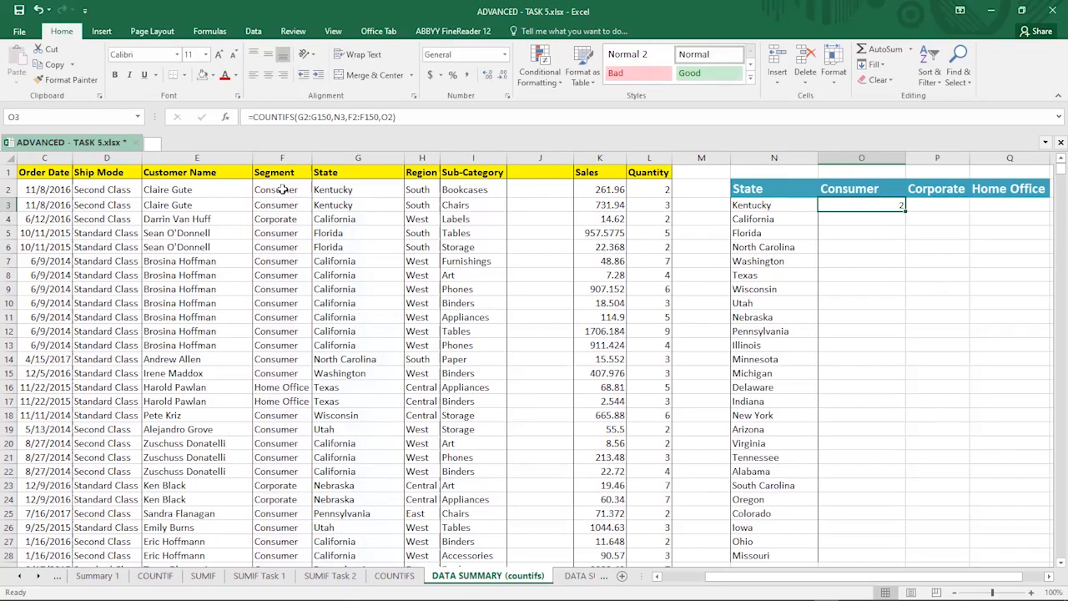
pyautogui.click(10, 189)
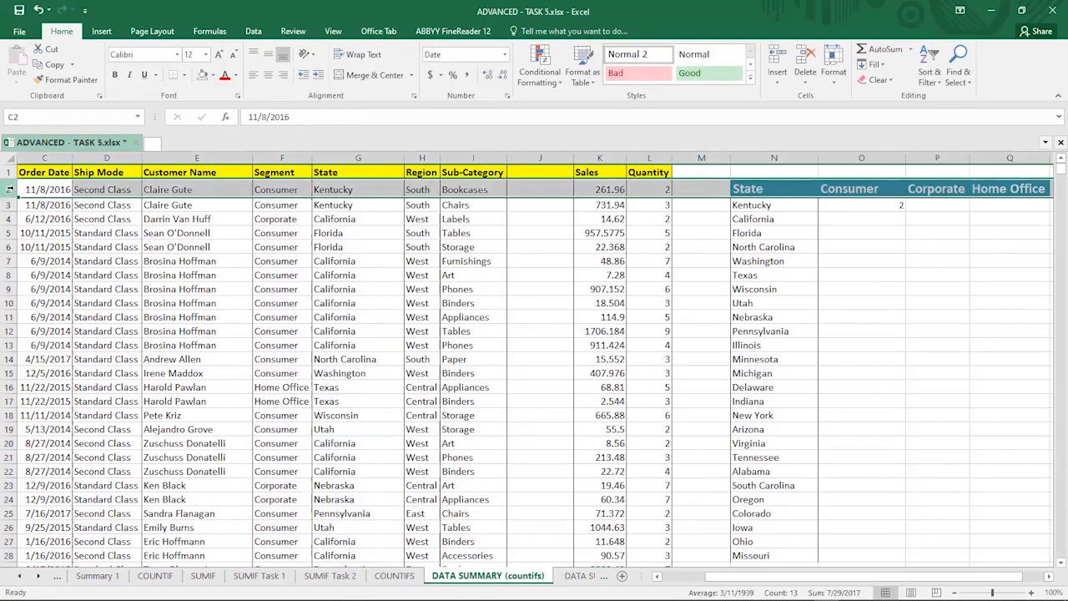
pyautogui.click(270, 183)
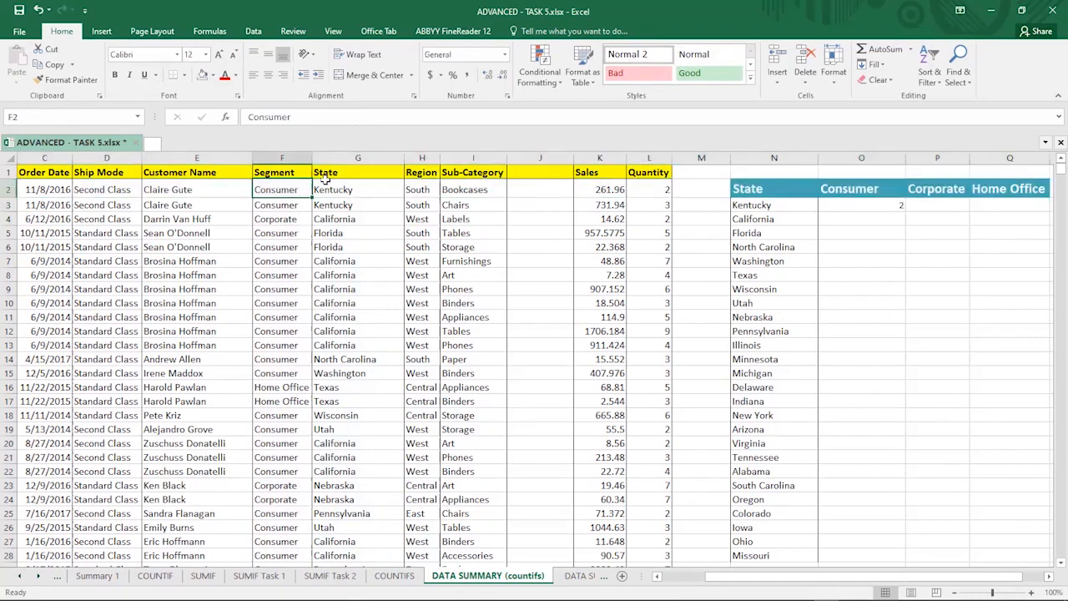
pyautogui.hotkey('shift', 'Right')
pyautogui.click(281, 205)
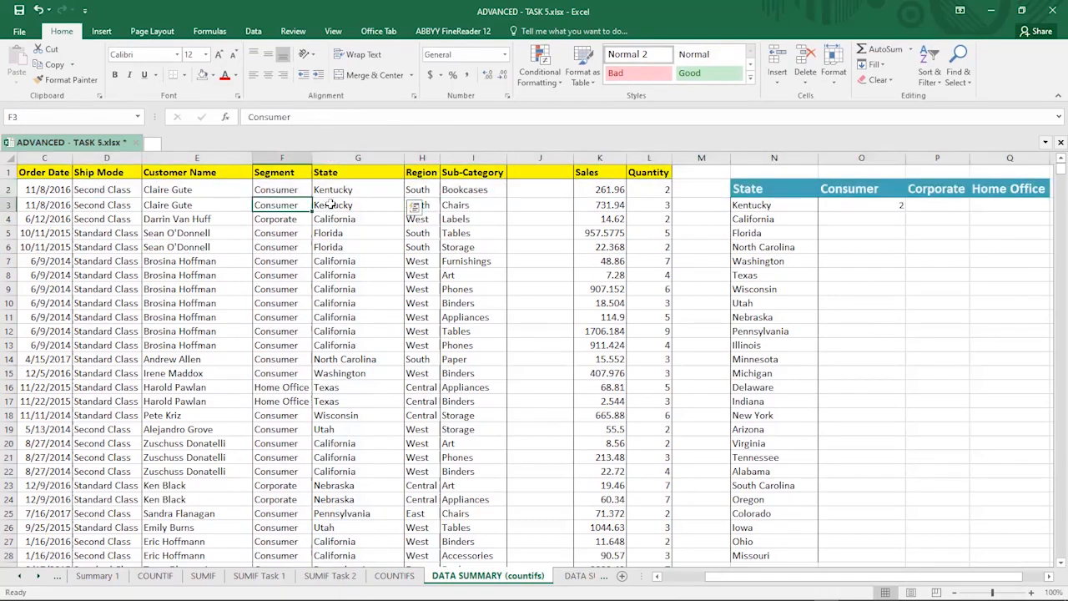
pyautogui.hotkey('shift', 'Right')
pyautogui.moveTo(275, 232); pyautogui.dragTo(332, 233)
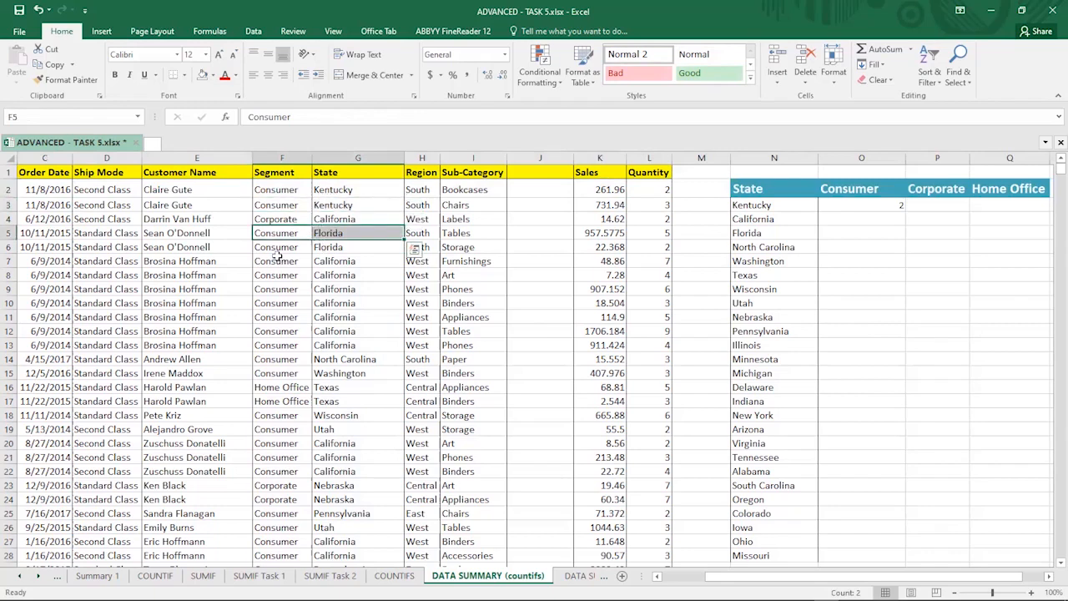
pyautogui.click(301, 247)
pyautogui.hotkey('shift', 'Right')
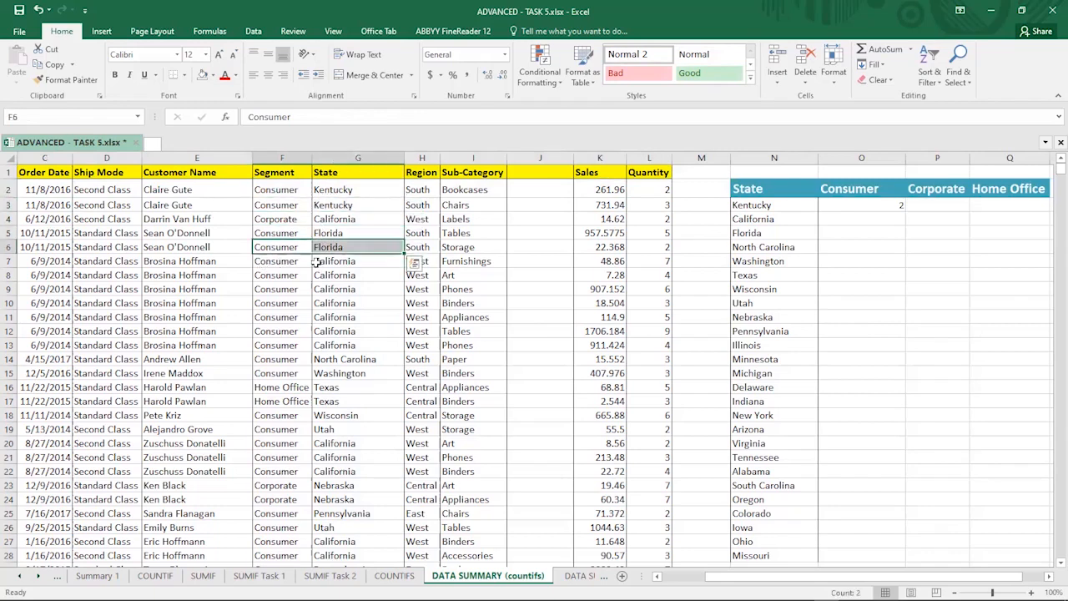
pyautogui.moveTo(281, 262); pyautogui.dragTo(321, 263)
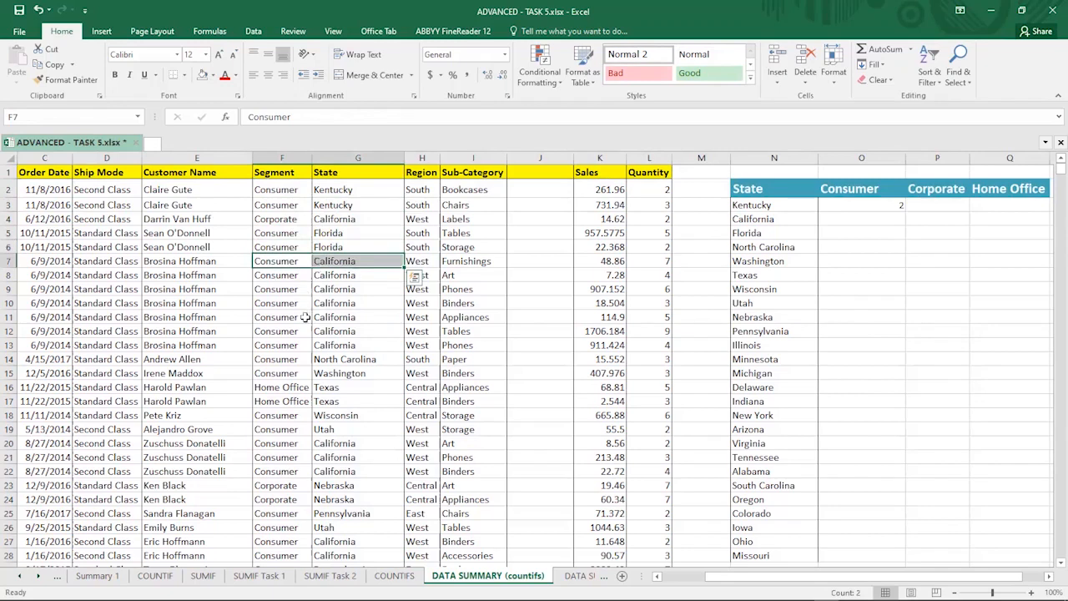
# Step: Scroll through the whole sales table reviewing the Segment and State entries, then return to the top
pyautogui.scroll(-4, 305, 313)
pyautogui.scroll(-3, 305, 310)
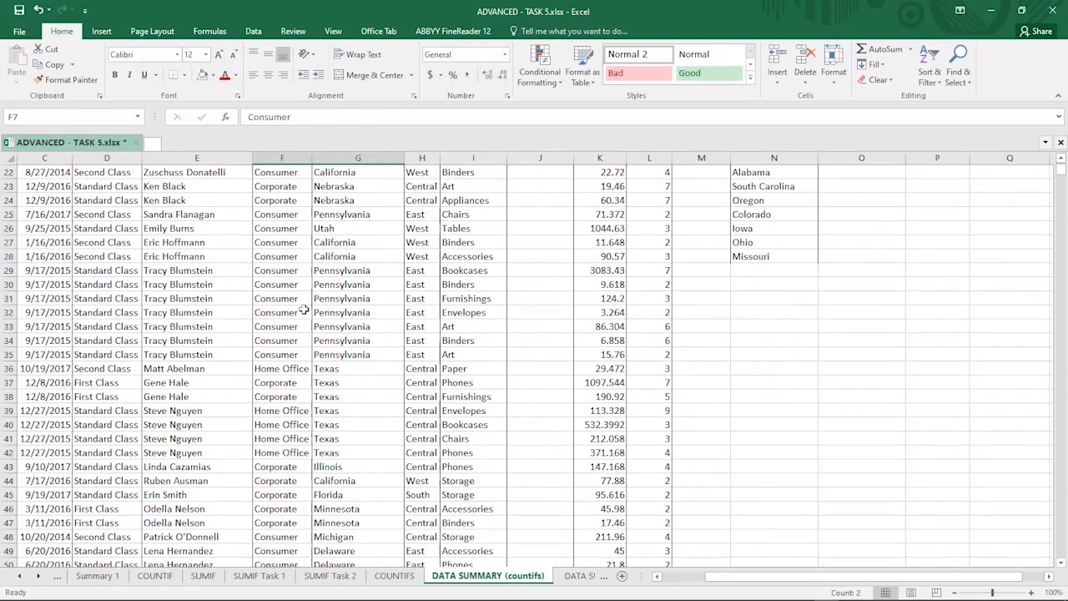
pyautogui.scroll(-4, 304, 309)
pyautogui.scroll(-4, 305, 311)
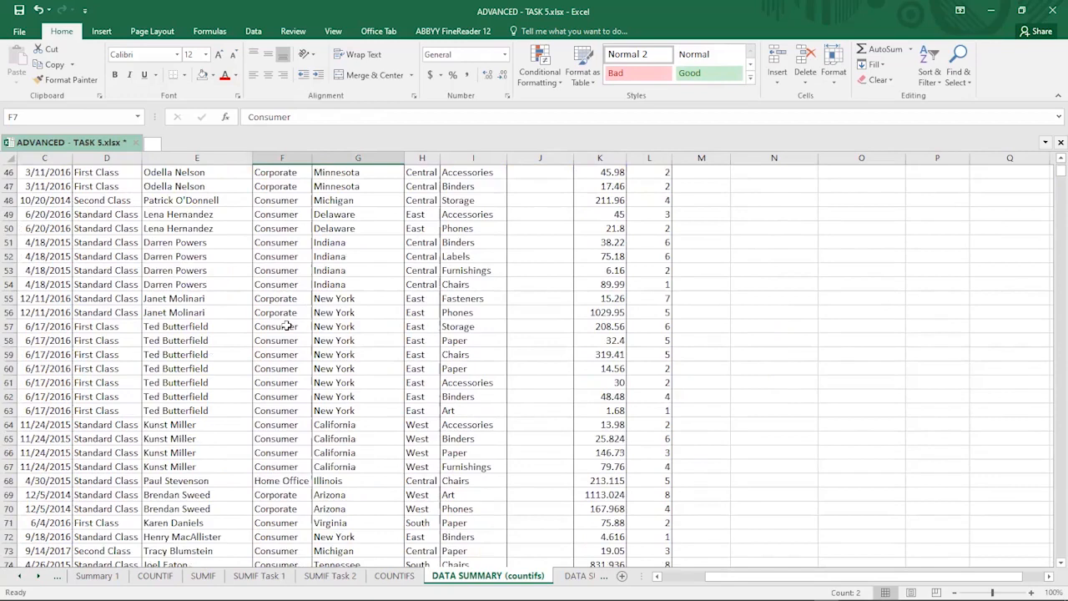
pyautogui.scroll(-2, 285, 327)
pyautogui.scroll(-3, 285, 327)
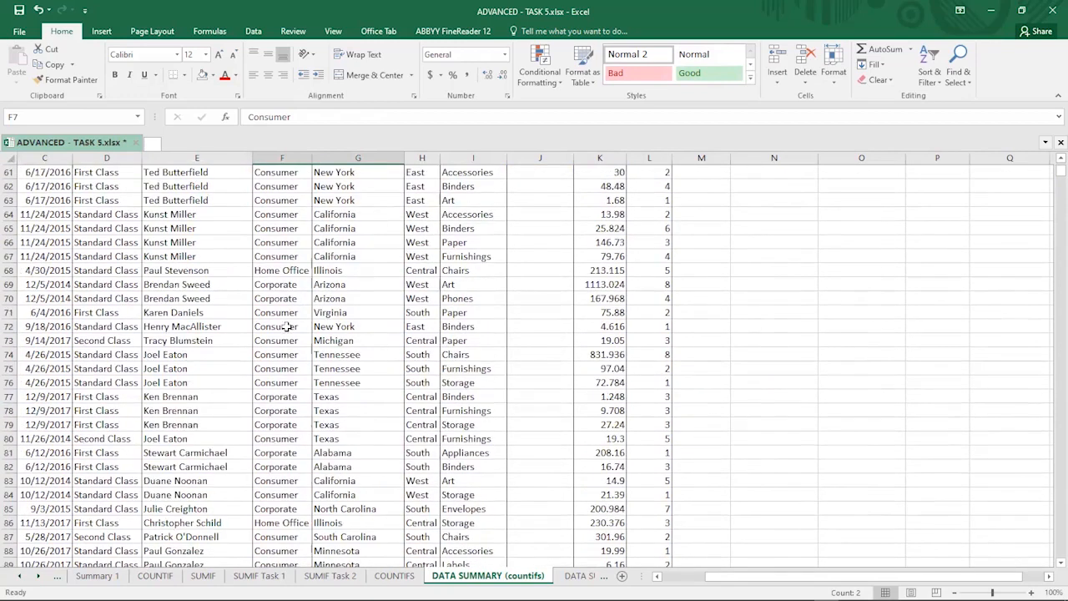
pyautogui.scroll(-3, 285, 327)
pyautogui.scroll(-2, 286, 327)
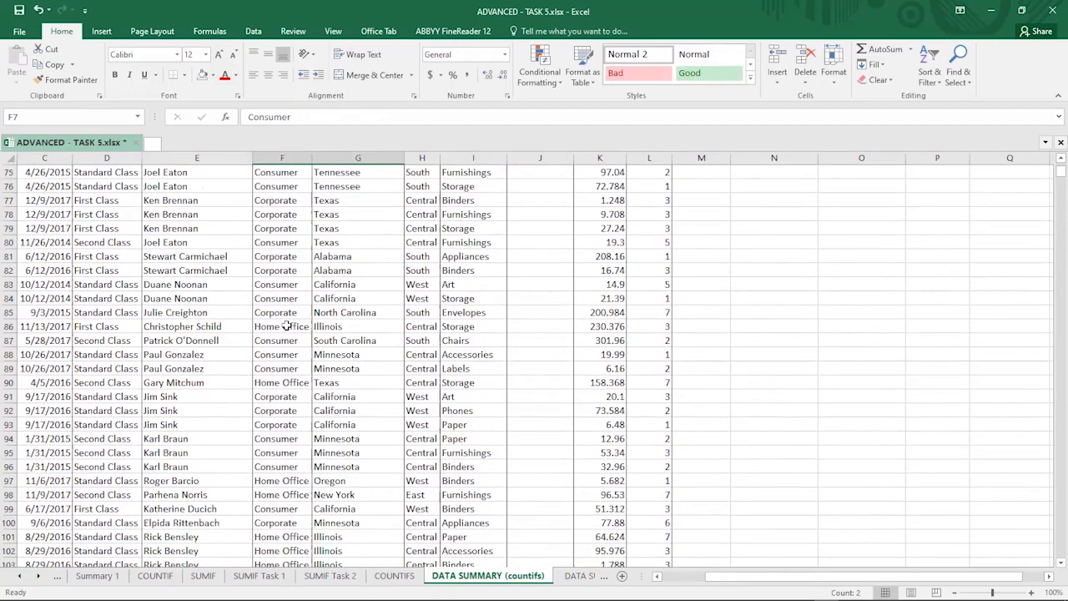
pyautogui.scroll(-1, 285, 327)
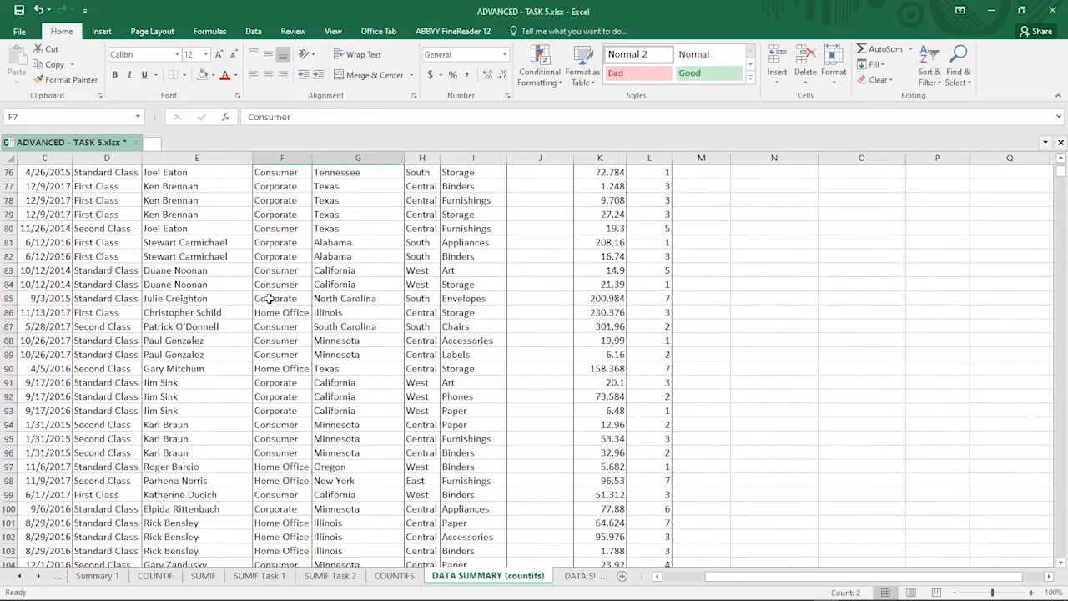
pyautogui.scroll(-3, 269, 312)
pyautogui.scroll(-4, 268, 312)
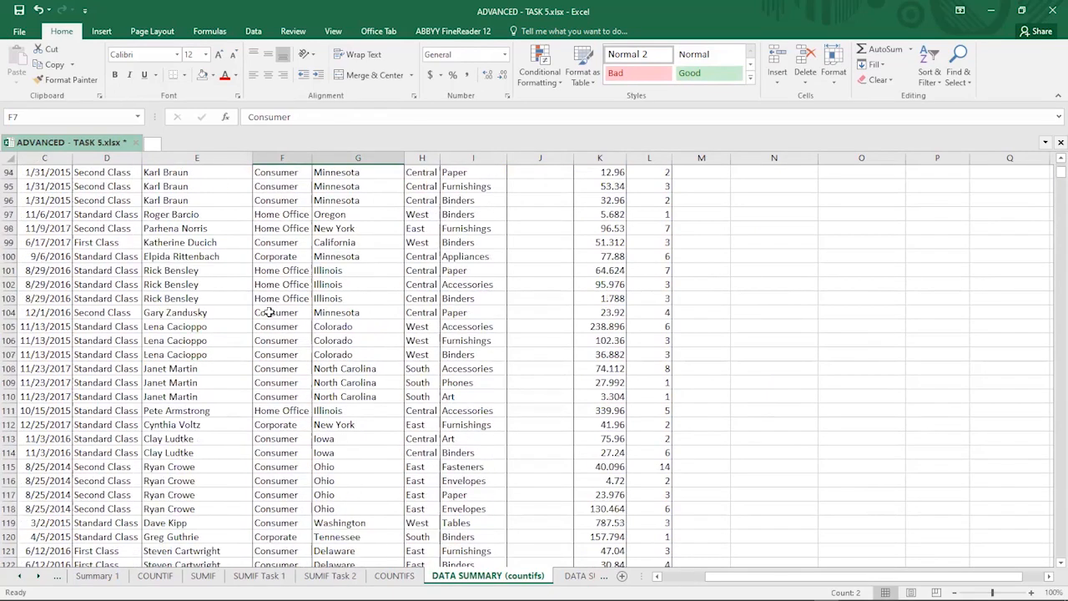
pyautogui.scroll(-1, 270, 305)
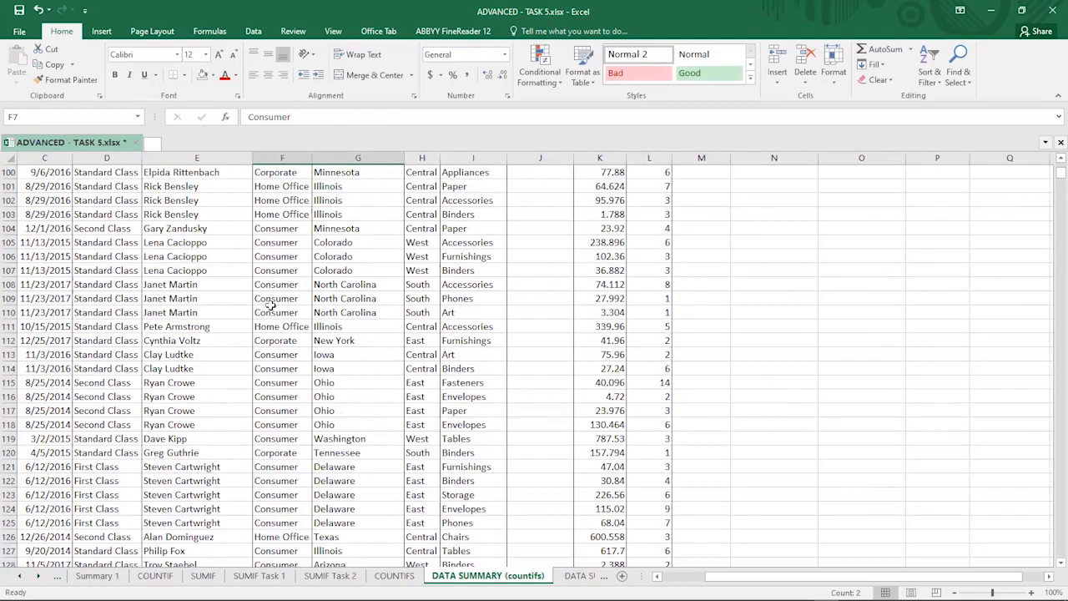
pyautogui.scroll(-3, 270, 306)
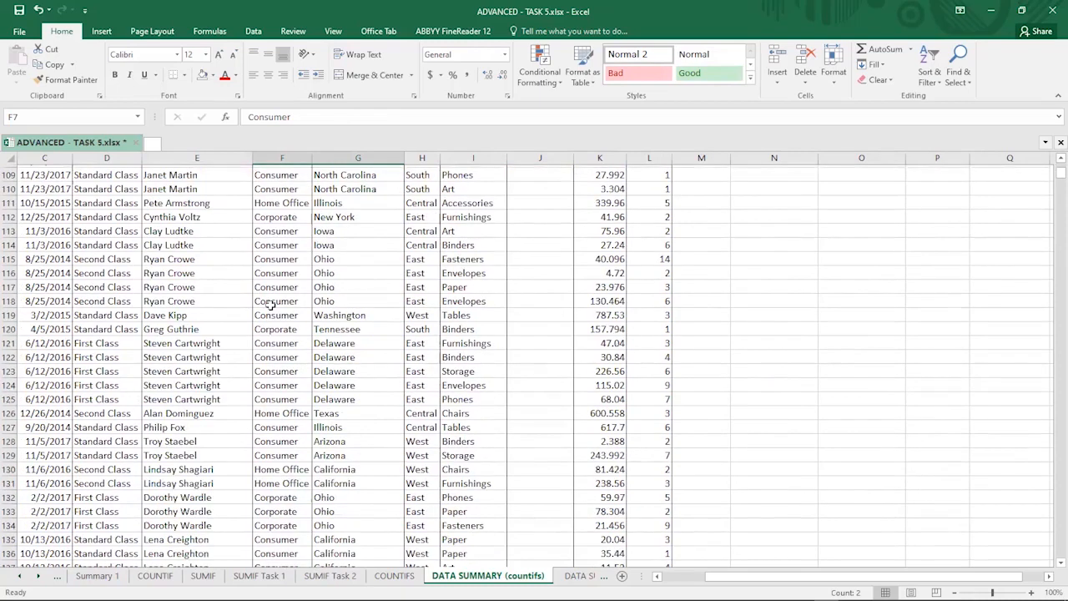
pyautogui.scroll(-4, 271, 306)
pyautogui.scroll(-3, 270, 305)
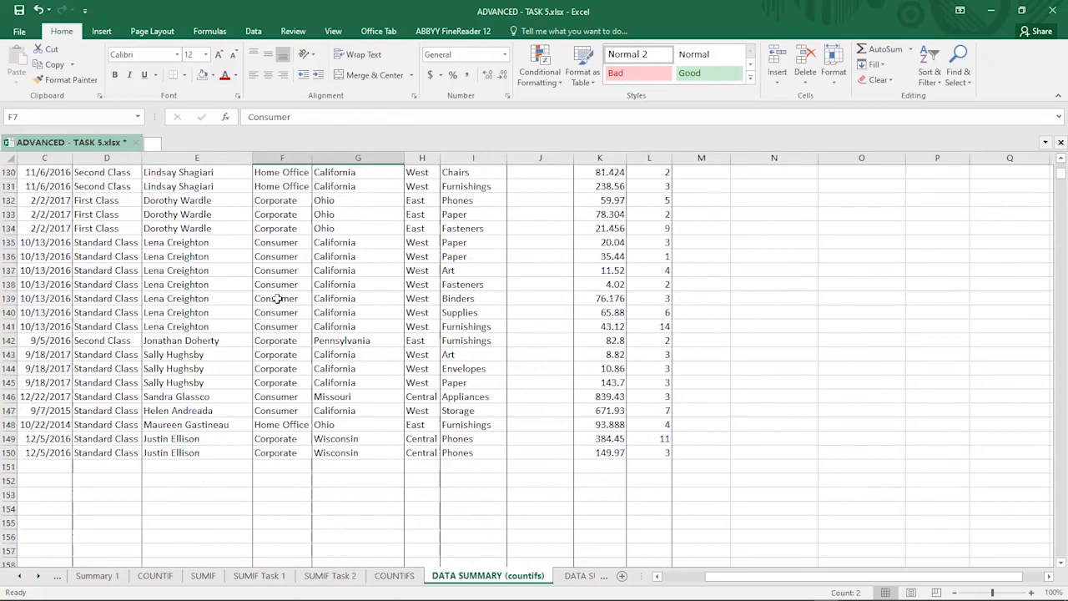
pyautogui.scroll(20, 280, 293)
pyautogui.scroll(9, 280, 293)
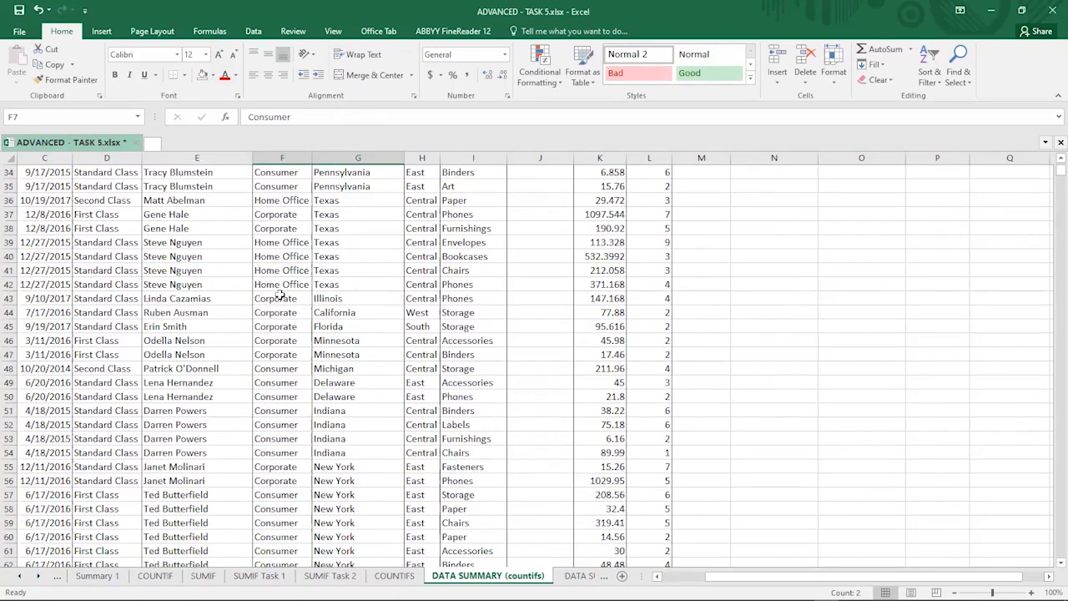
pyautogui.scroll(8, 281, 293)
pyautogui.scroll(3, 275, 154)
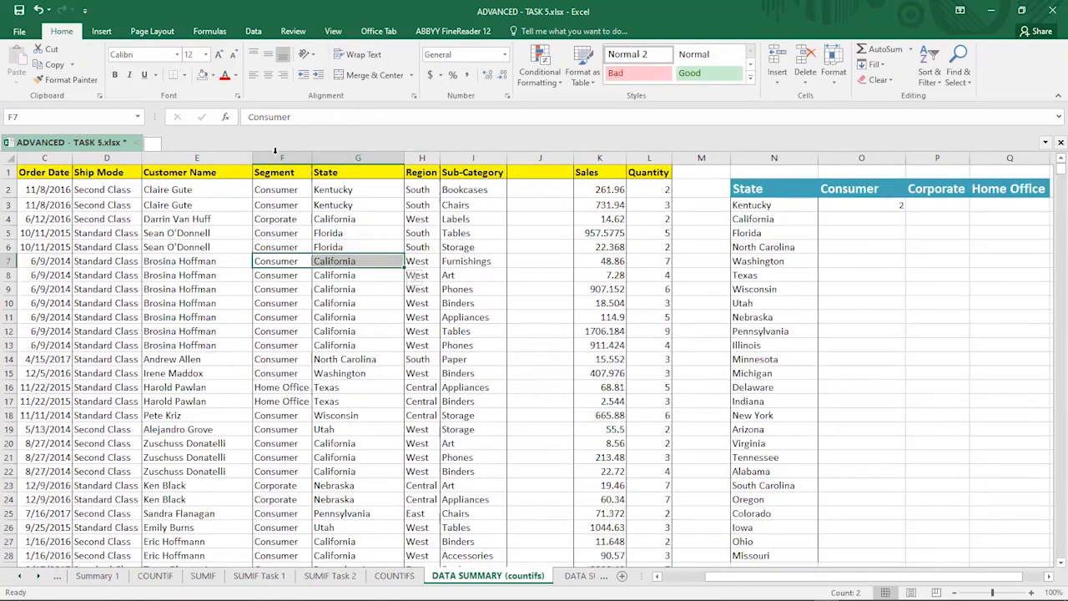
pyautogui.click(277, 154)
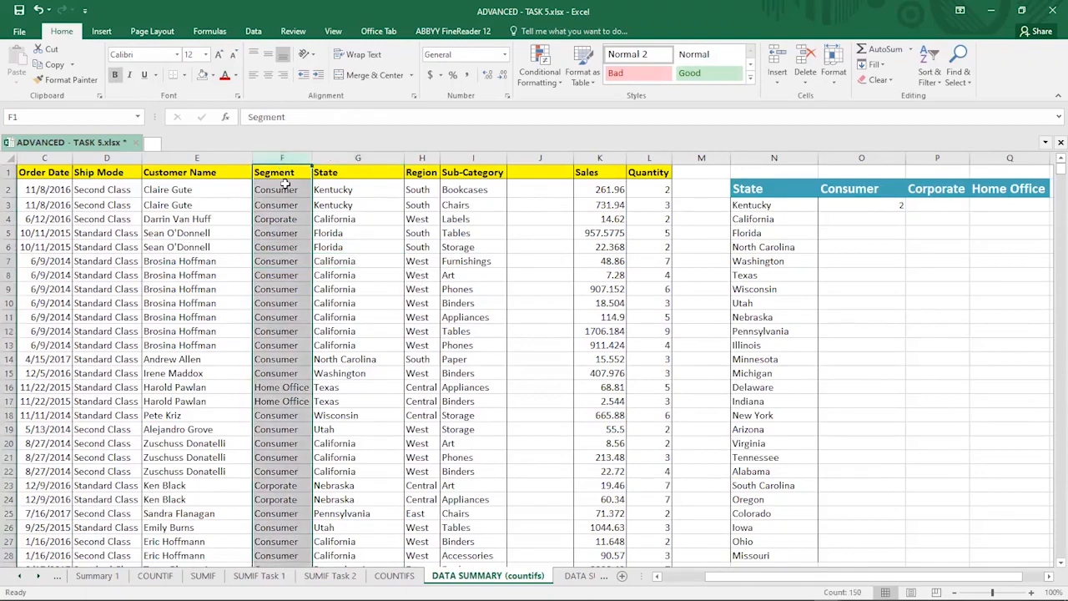
pyautogui.press('Down')
pyautogui.click(861, 207)
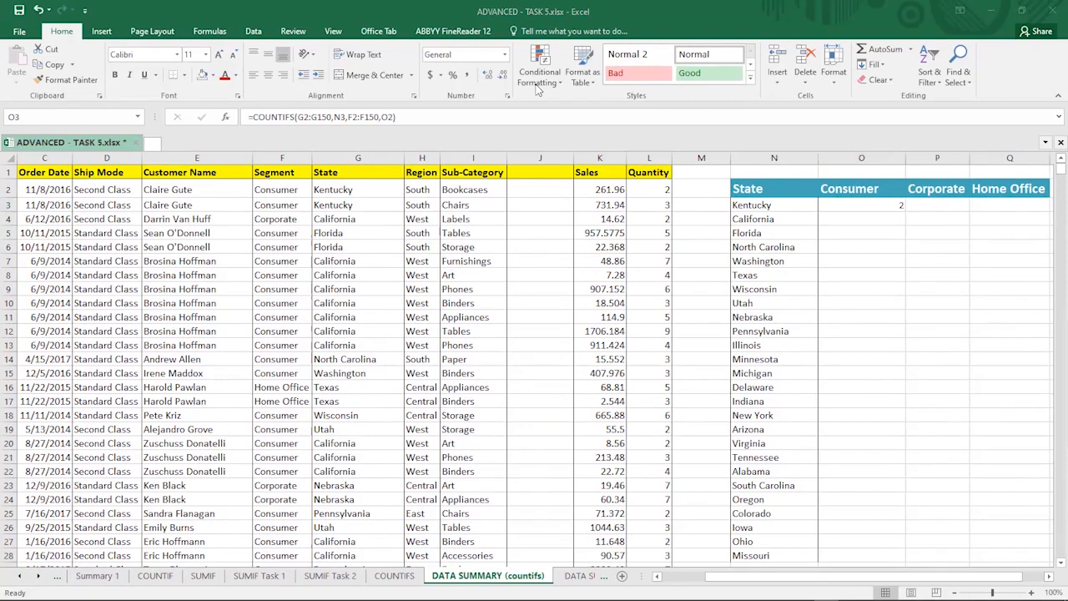
pyautogui.click(855, 218)
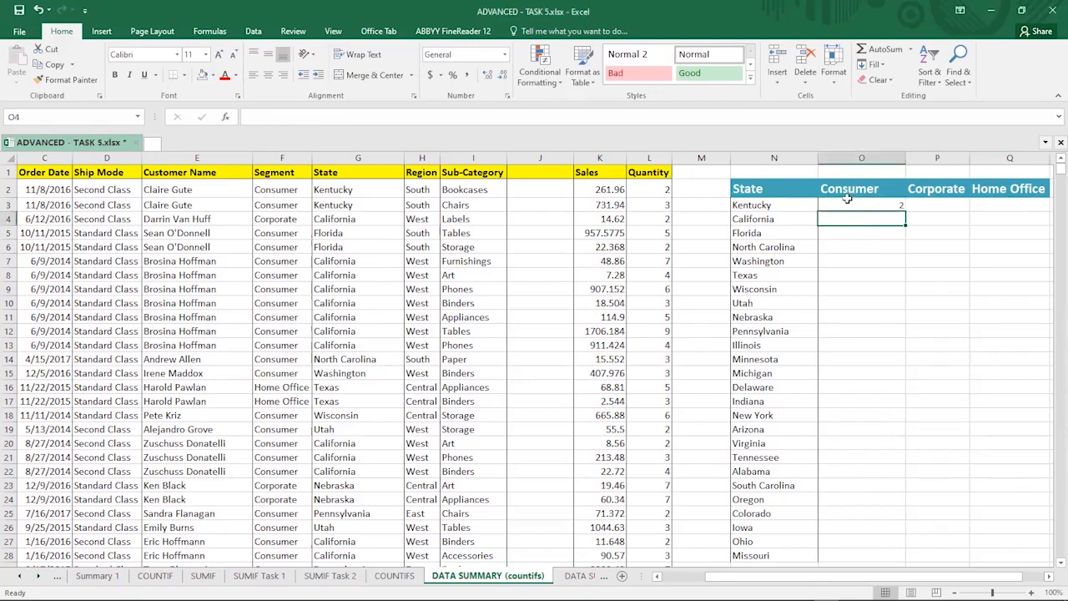
pyautogui.scroll(-3, 822, 271)
pyautogui.scroll(3, 834, 259)
pyautogui.write('=')
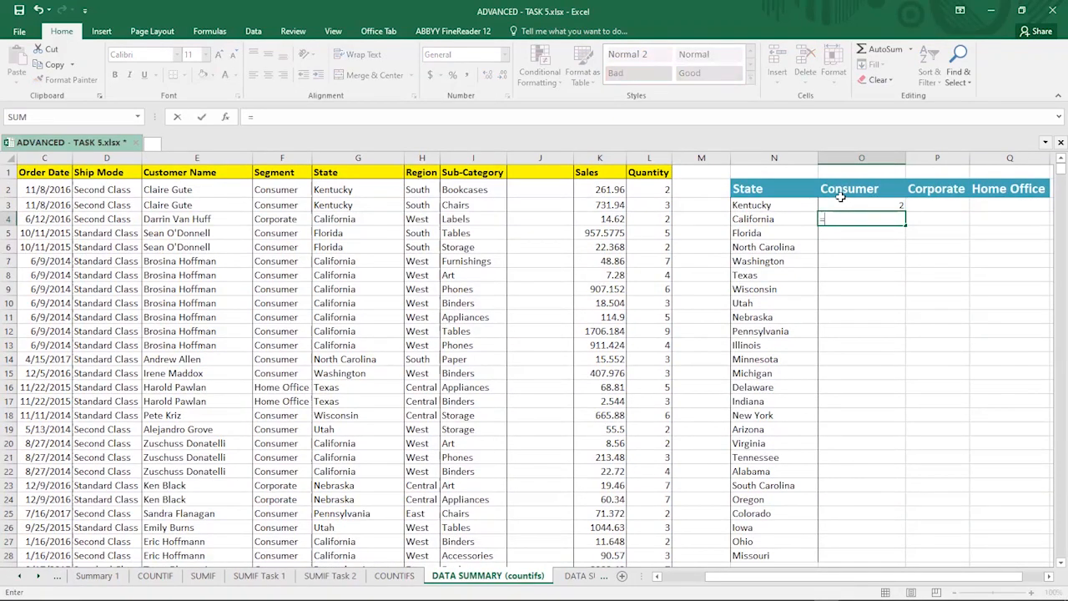
pyautogui.write('count')
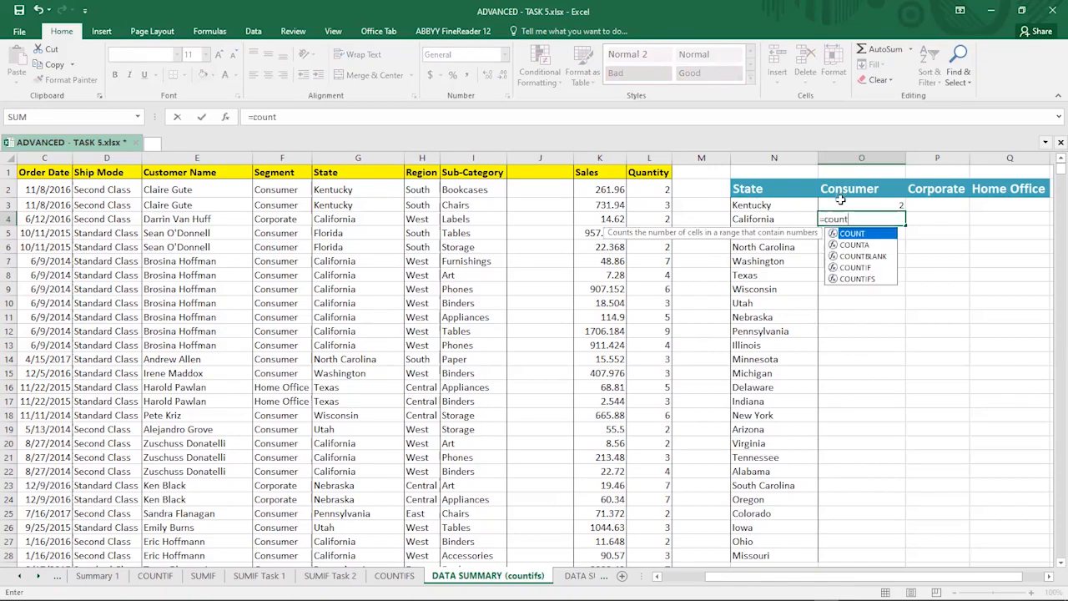
pyautogui.doubleClick(859, 278)
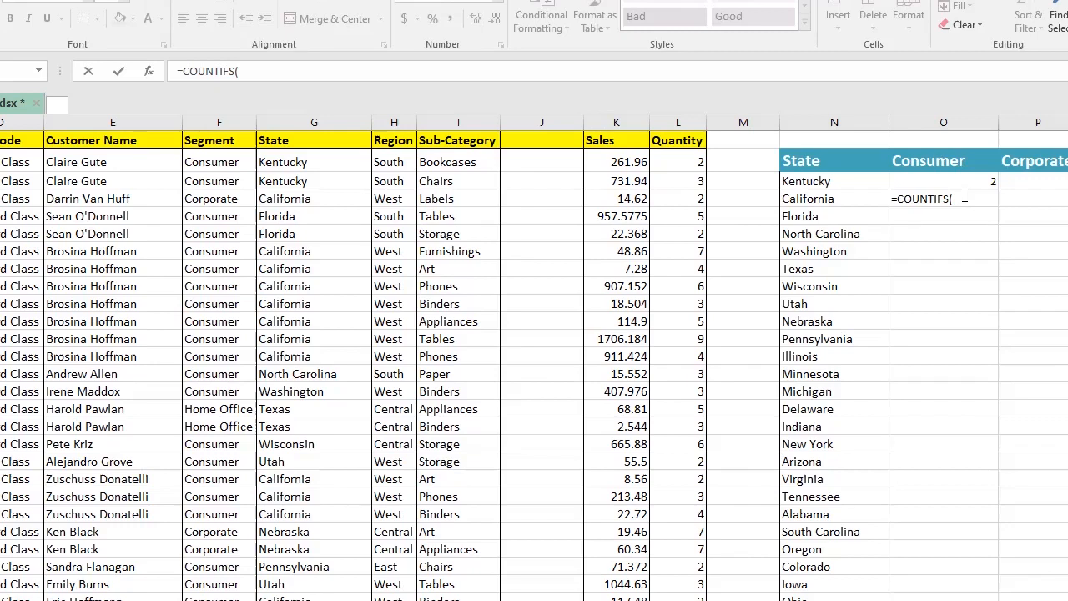
pyautogui.click(883, 205)
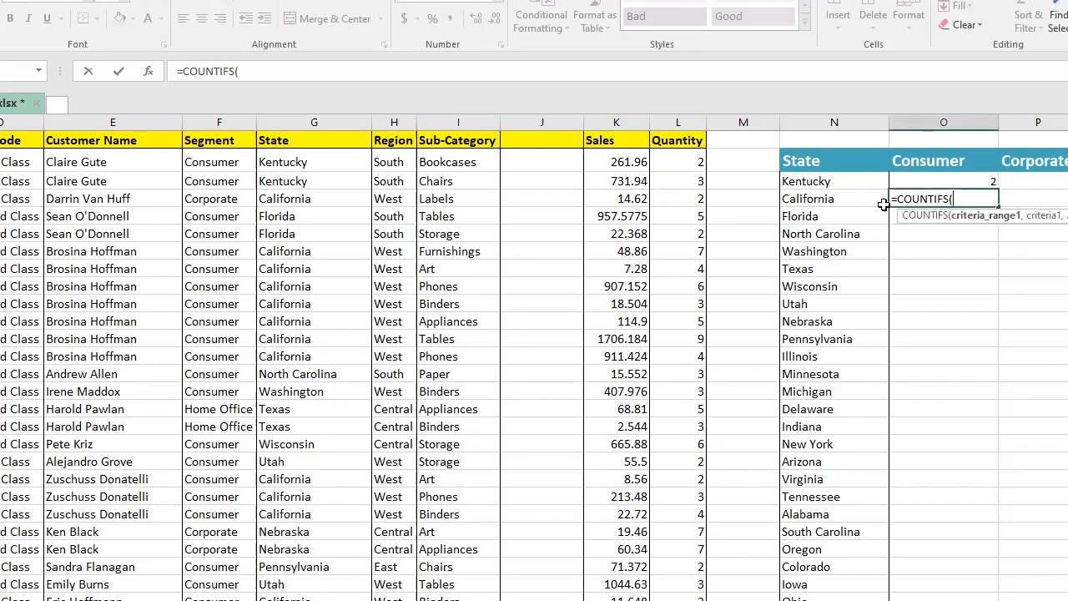
pyautogui.moveTo(954, 199); pyautogui.dragTo(890, 197)
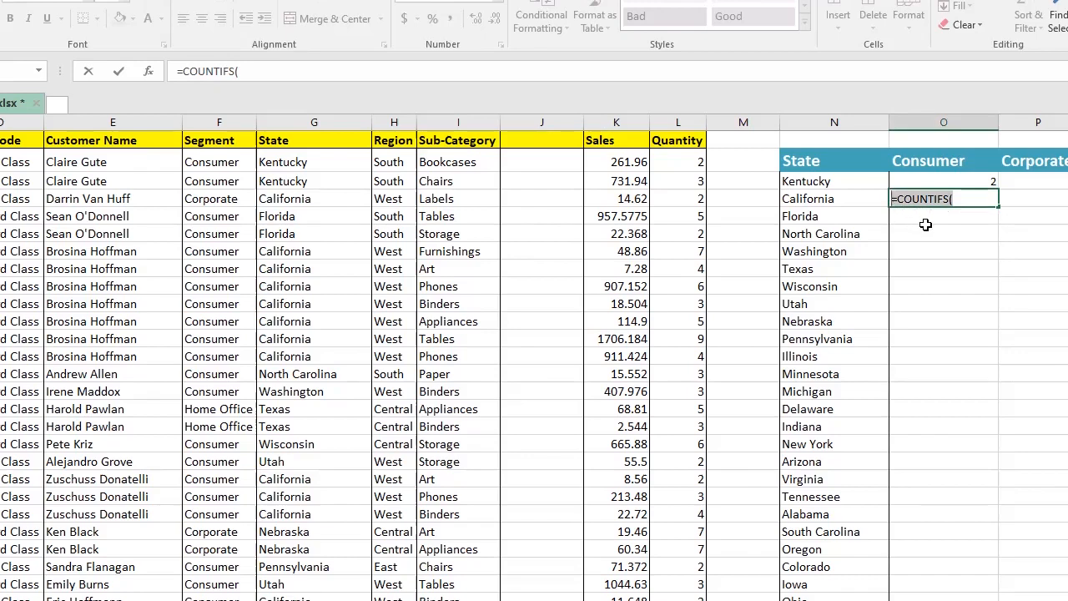
pyautogui.press('Escape')
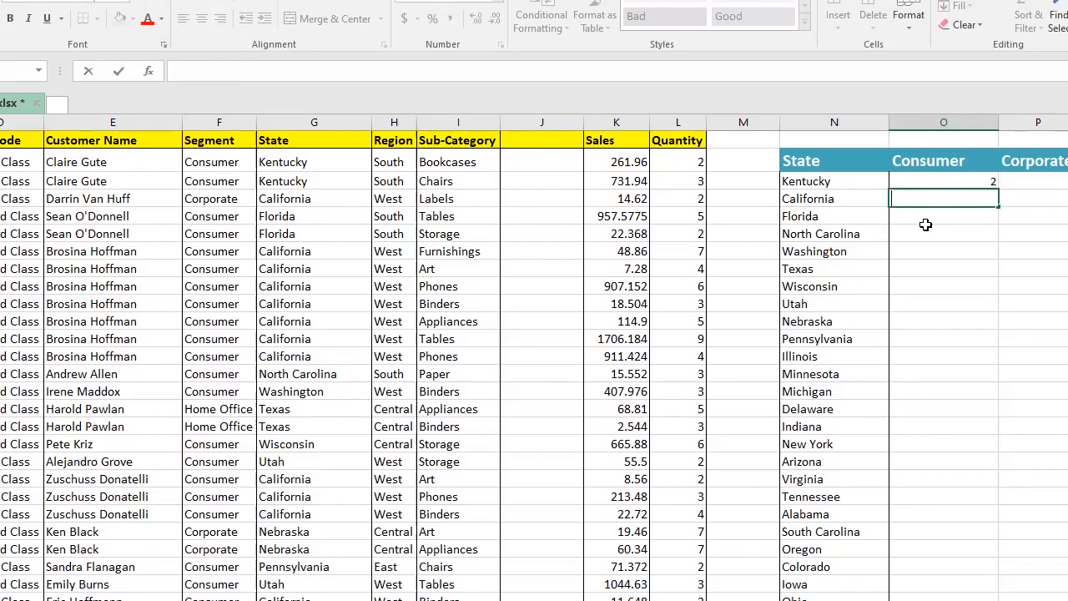
# Step: Start a COUNTIFS in O4 with G2:G150 as the first criteria range and California's cell N4 as its criterion
pyautogui.write('=')
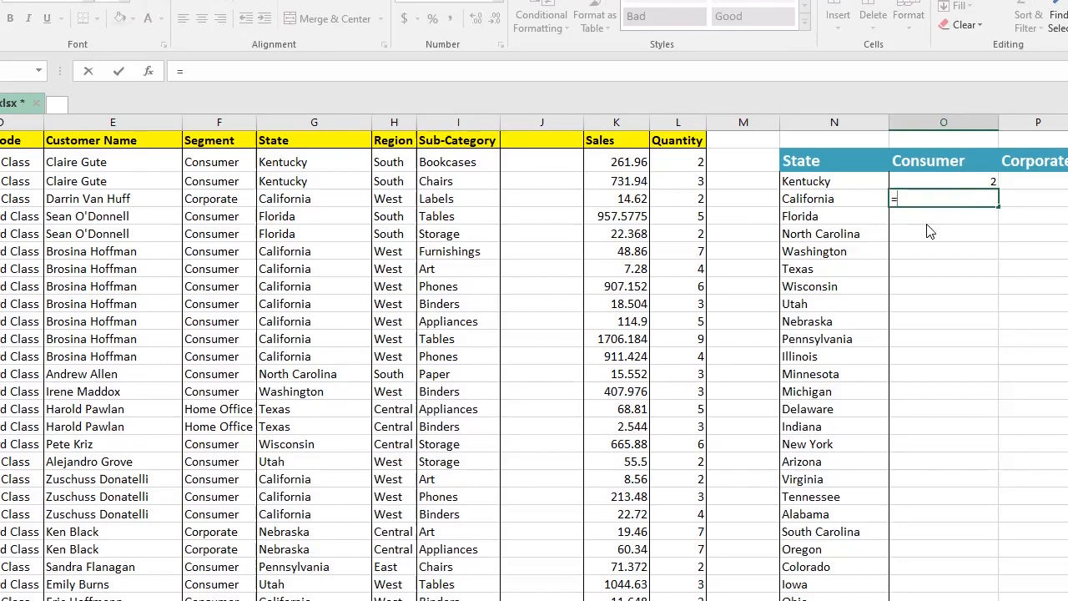
pyautogui.write('count')
pyautogui.click(955, 275)
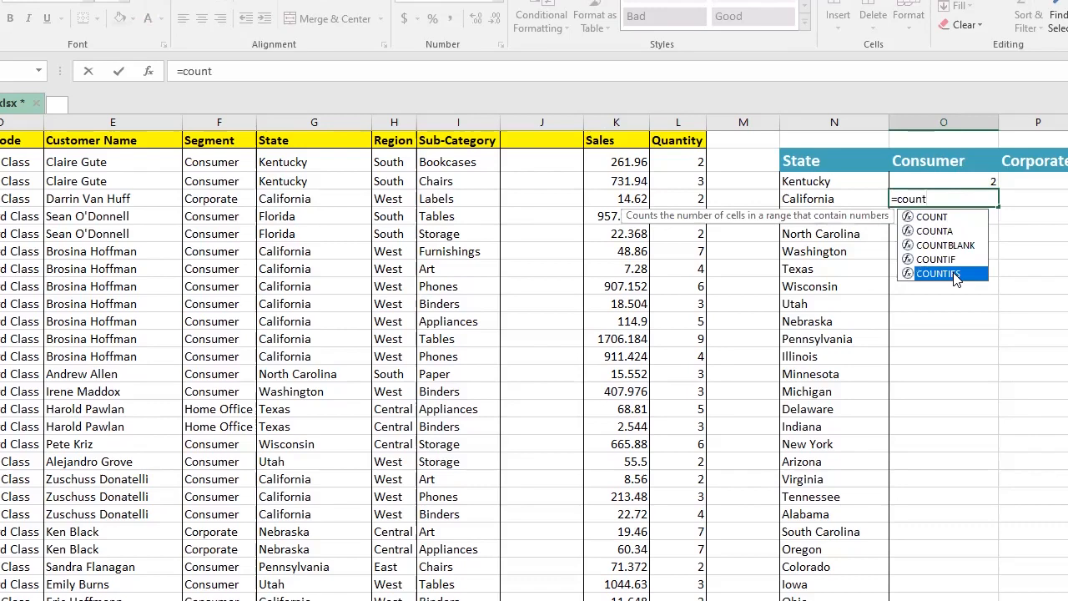
pyautogui.doubleClick(952, 273)
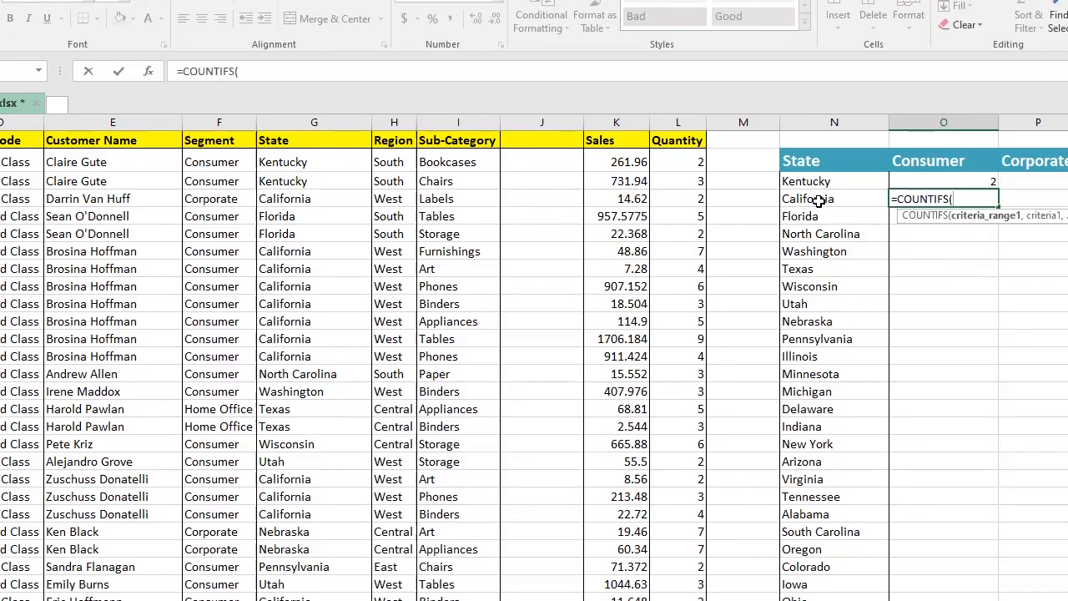
pyautogui.click(285, 159)
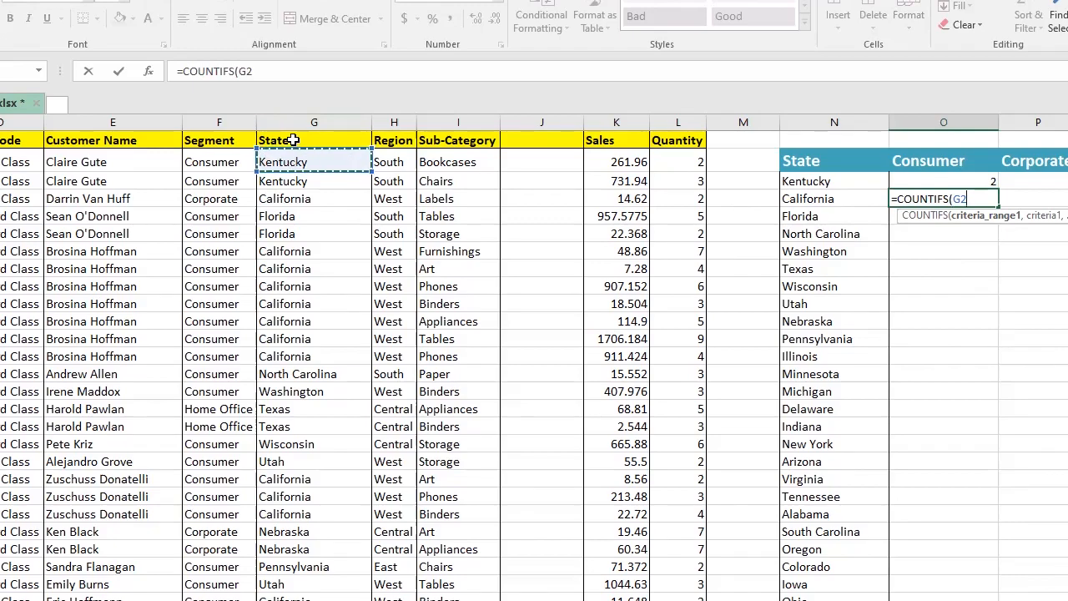
pyautogui.hotkey('ctrl', 'shift', 'Down')
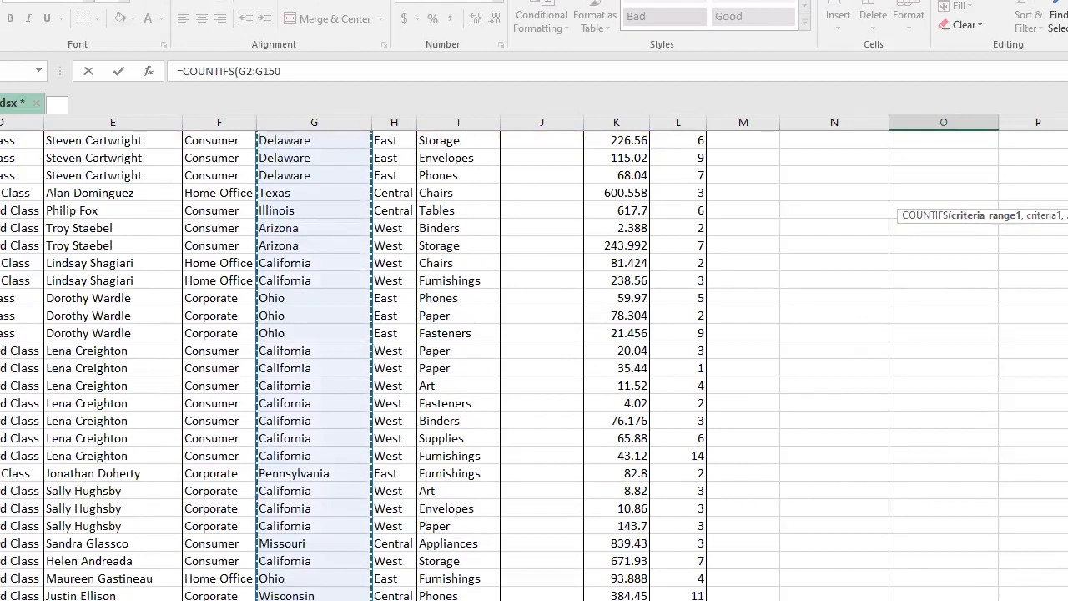
pyautogui.write(',')
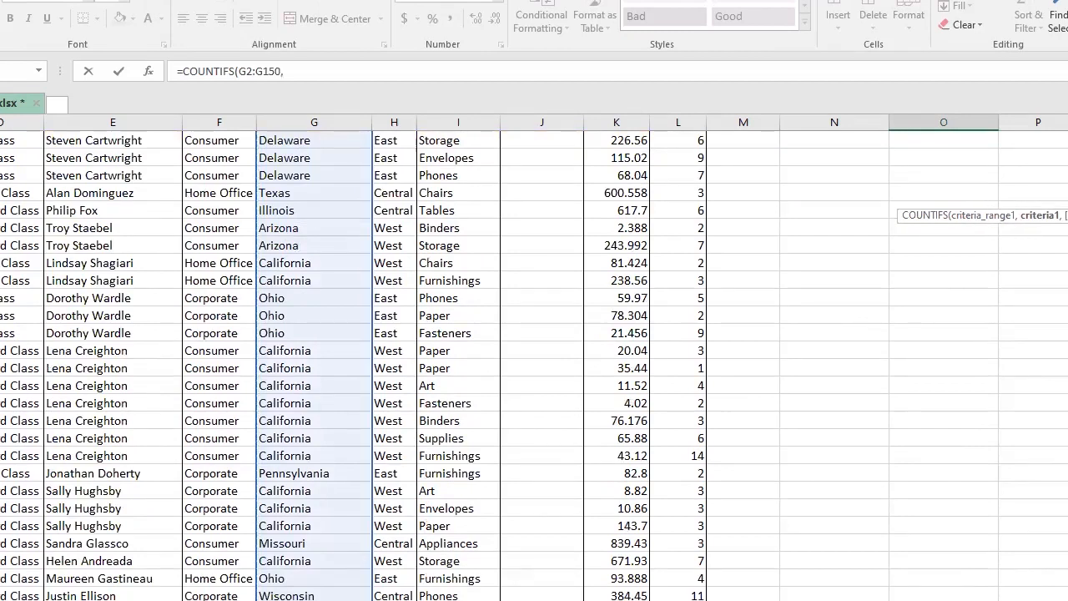
pyautogui.scroll(20, 908, 224)
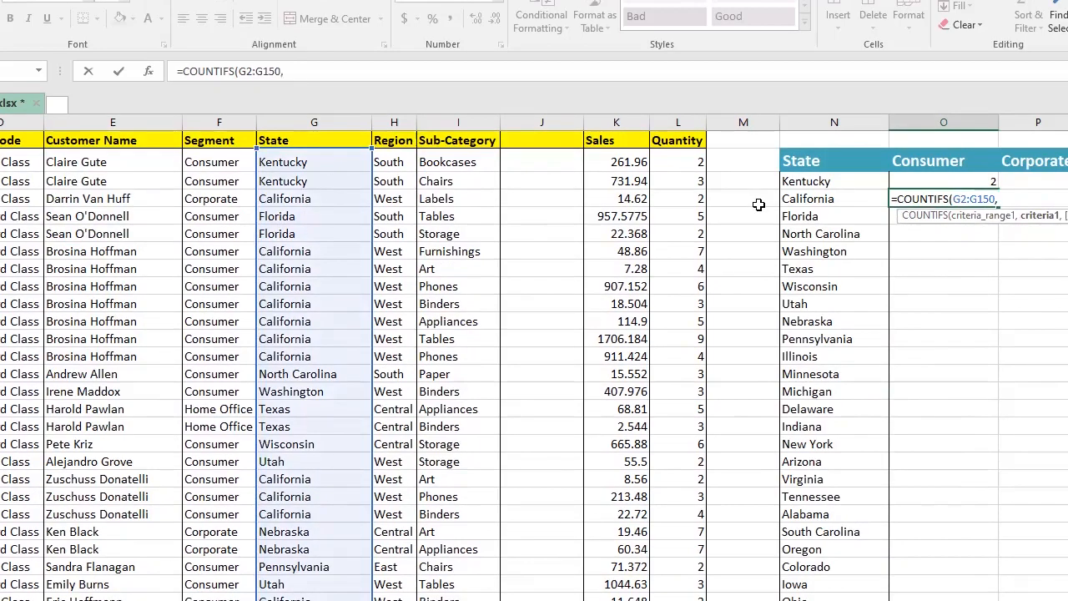
pyautogui.click(299, 70)
pyautogui.click(799, 197)
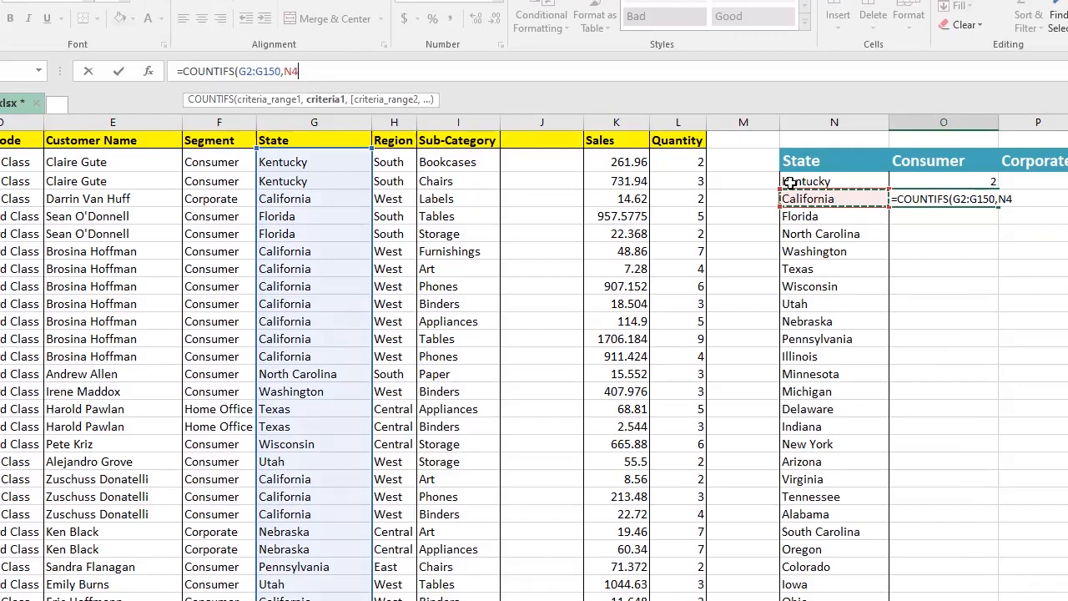
# Step: Add F2:F150 as the second criteria range with the Consumer heading O2 as its criterion, and enter the formula
pyautogui.write(',')
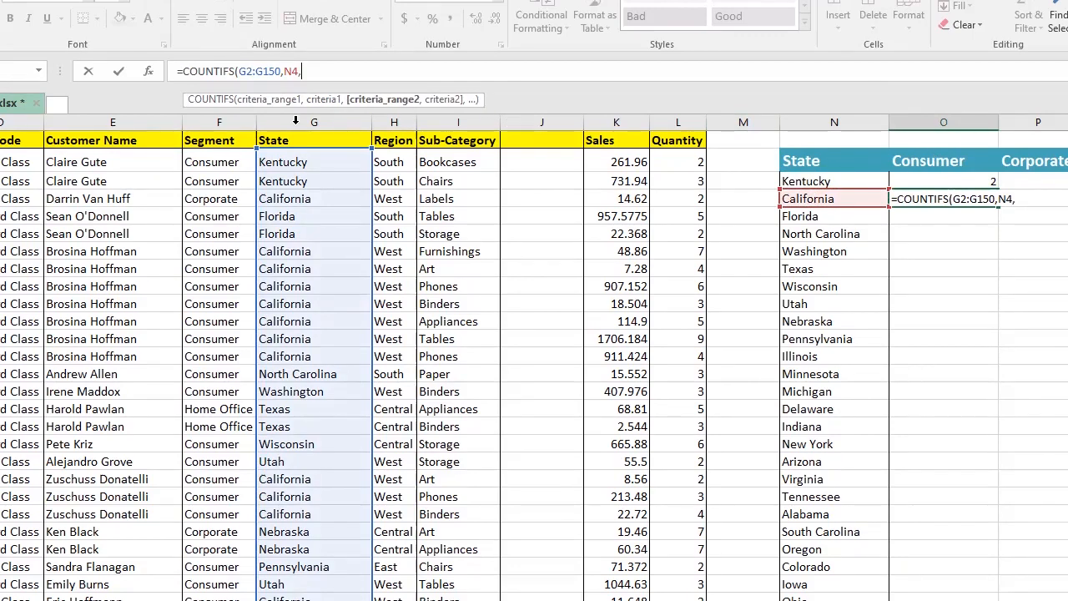
pyautogui.click(210, 160)
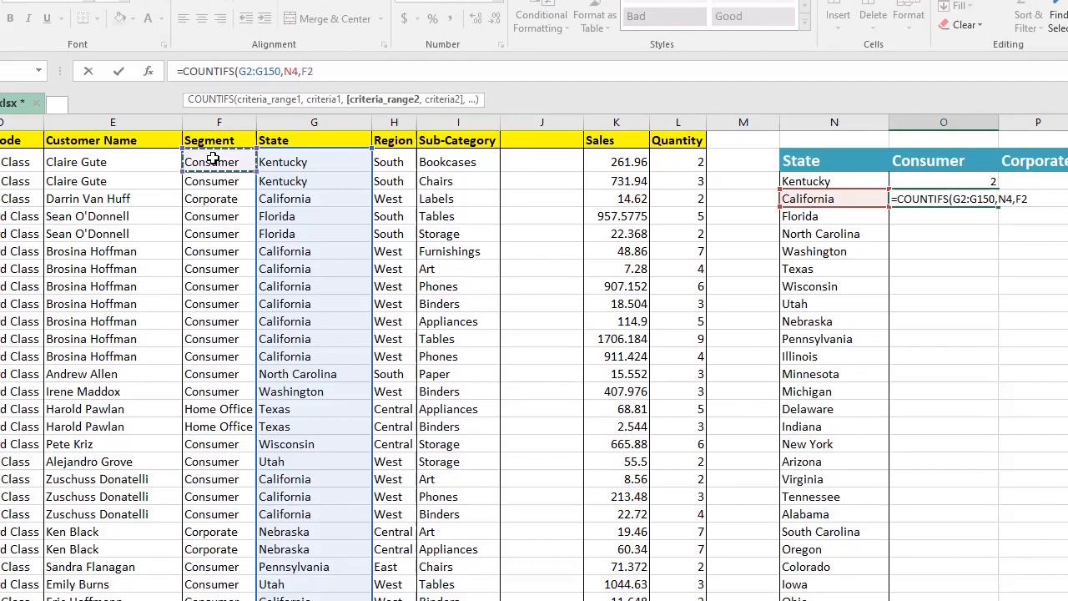
pyautogui.hotkey('ctrl', 'shift', 'Down')
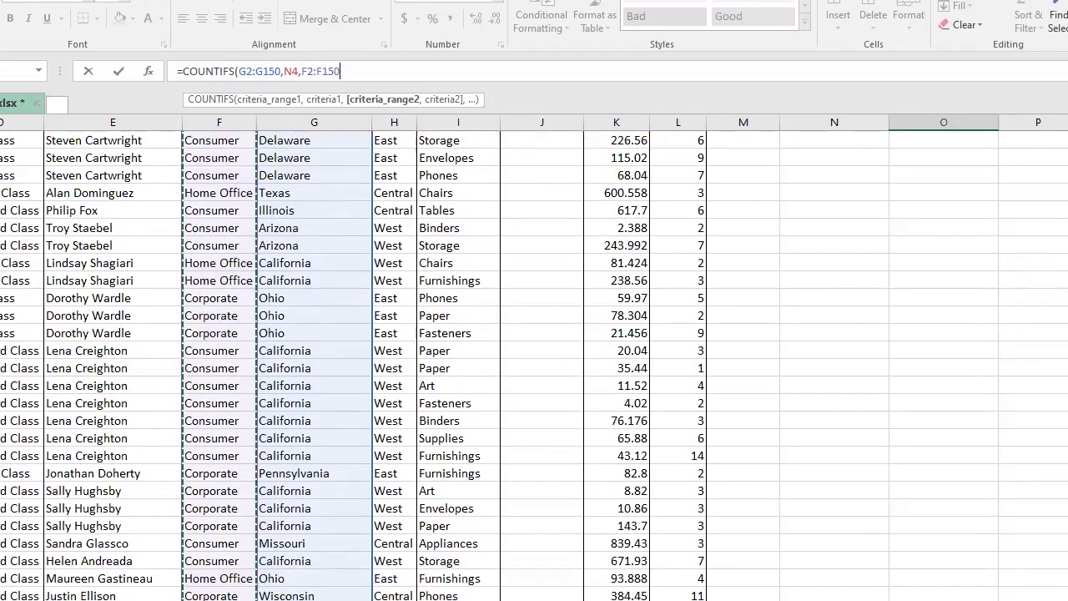
pyautogui.write(',')
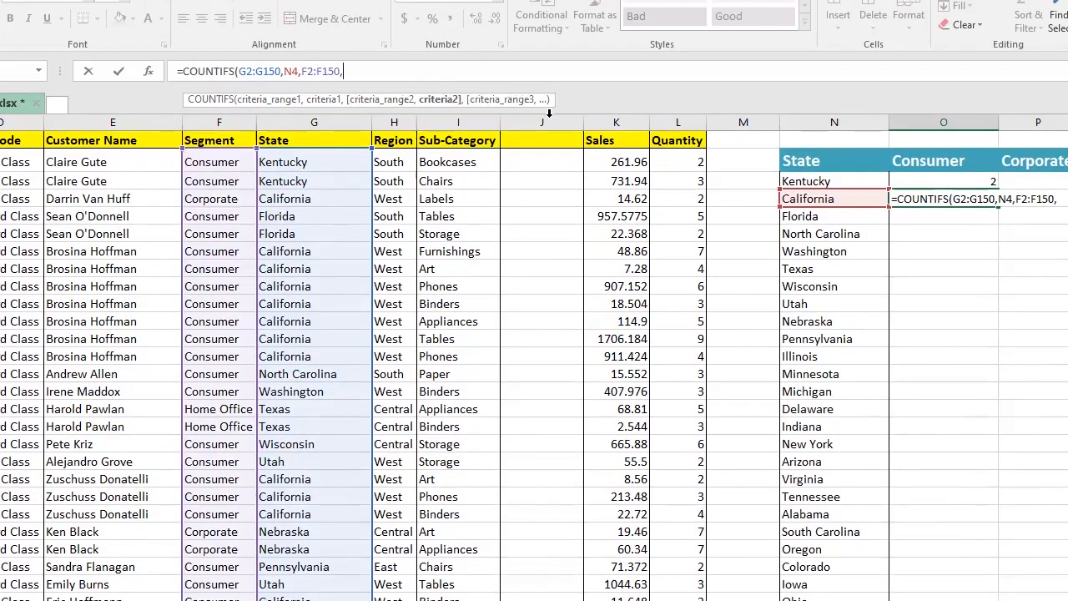
pyautogui.click(917, 162)
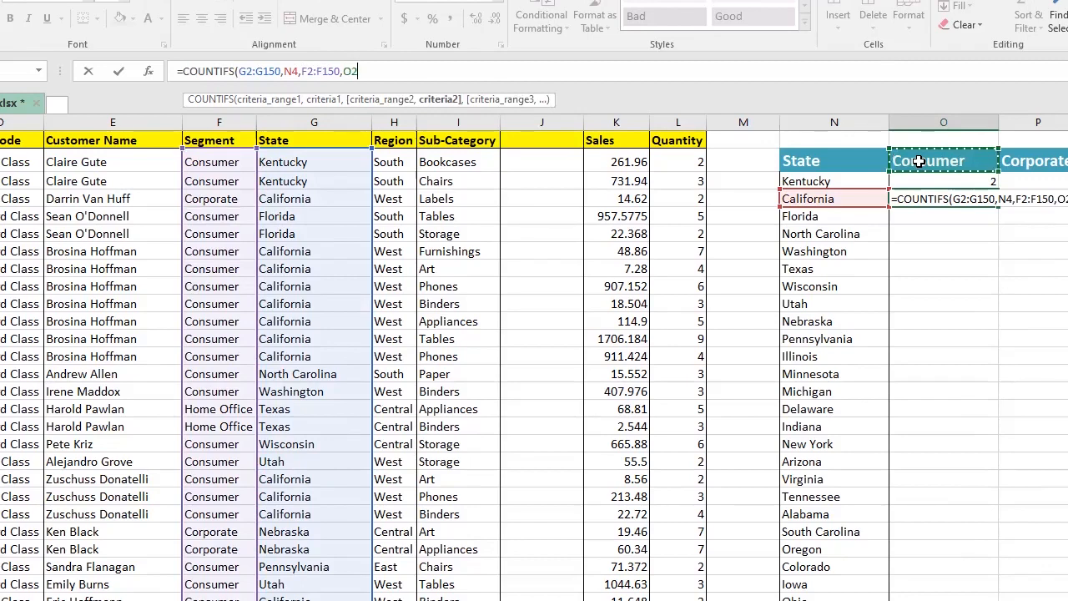
pyautogui.press('Return')
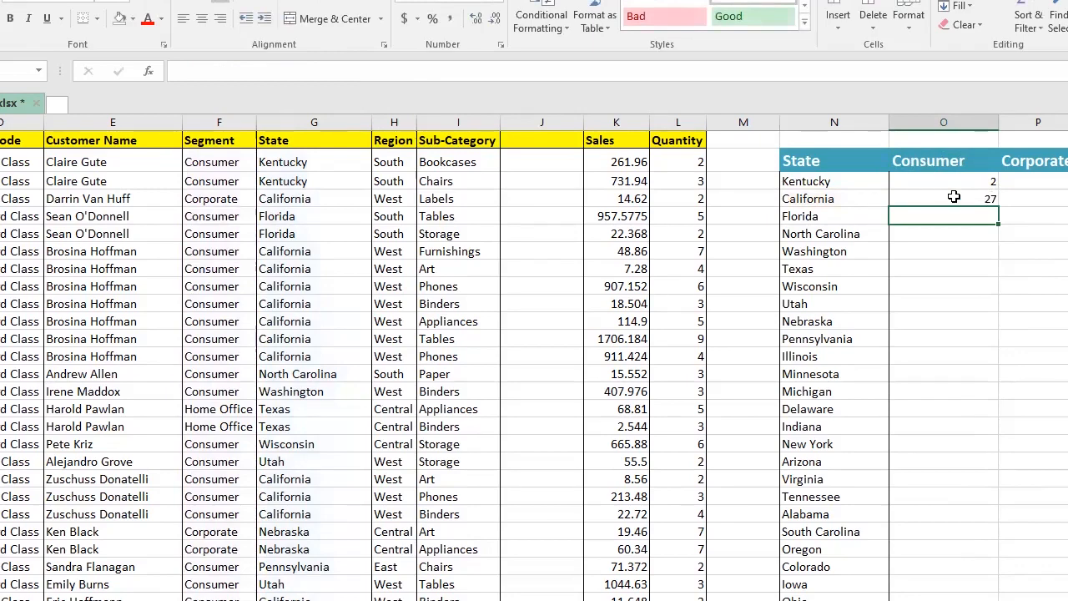
# Step: Check the O4 formula and review the Segment and State values of the California rows in the data
pyautogui.press('Up')
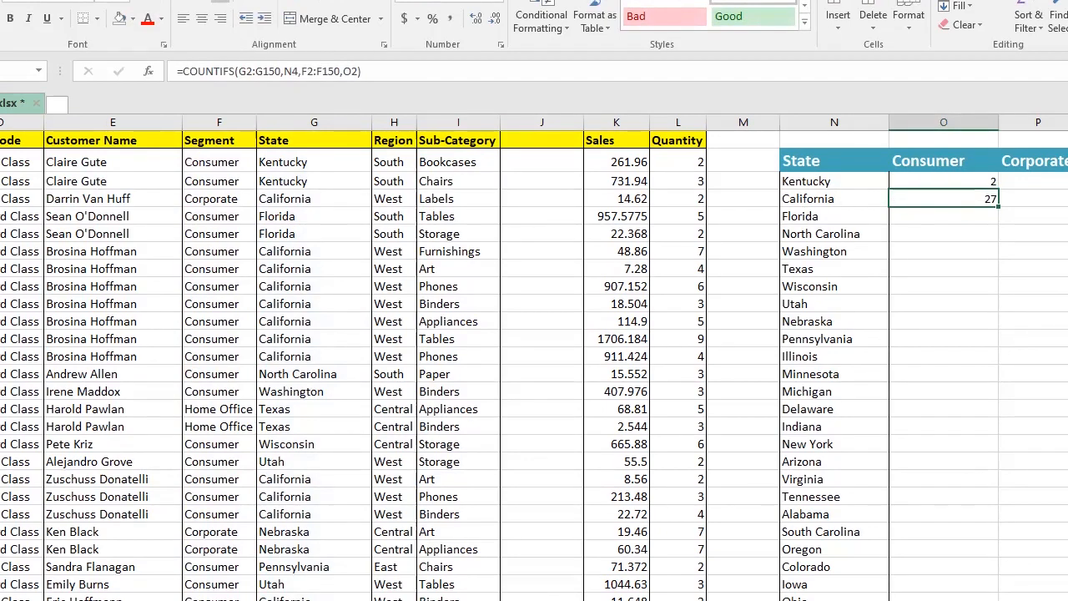
pyautogui.click(1, 251)
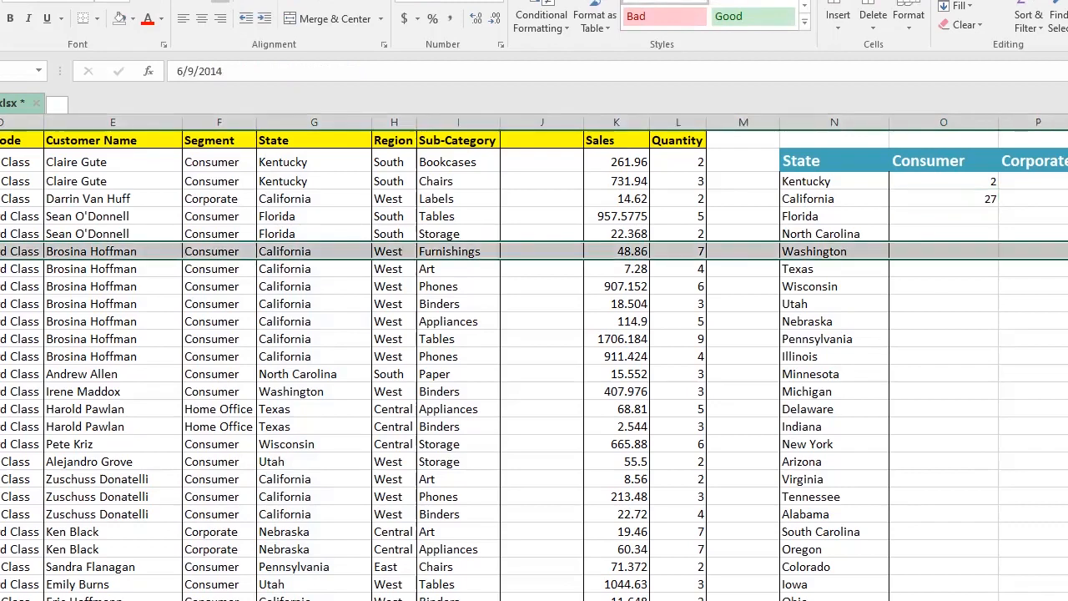
pyautogui.click(2, 269)
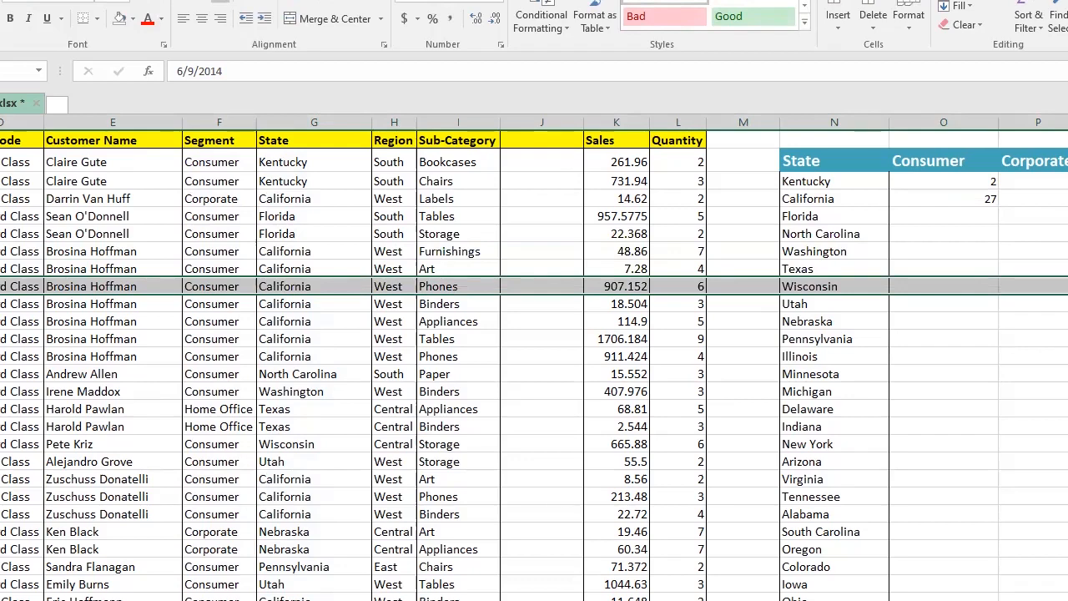
pyautogui.click(171, 306)
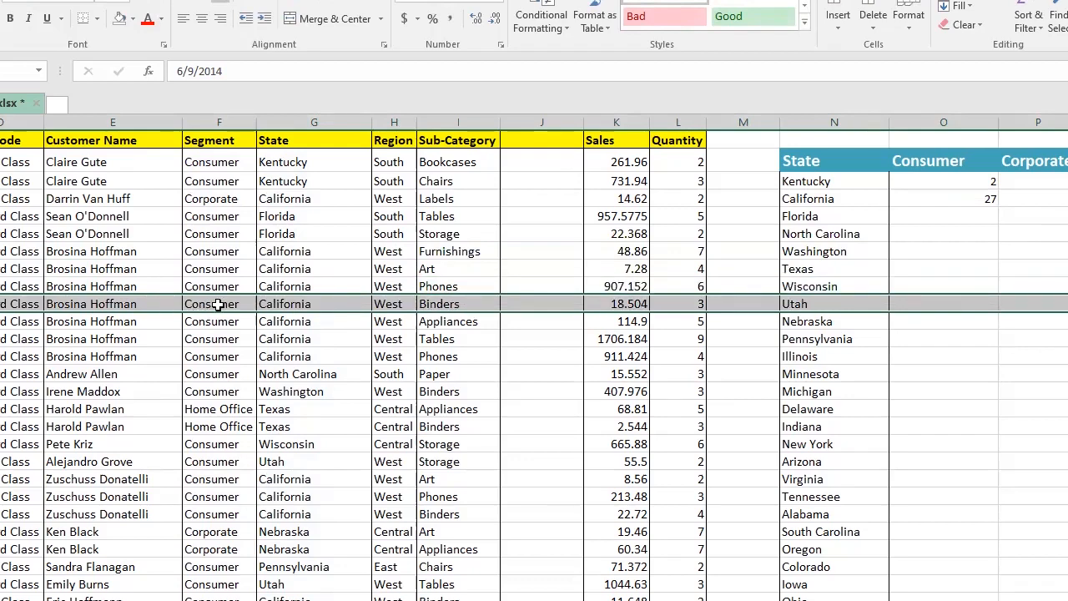
pyautogui.click(230, 302)
pyautogui.click(286, 302)
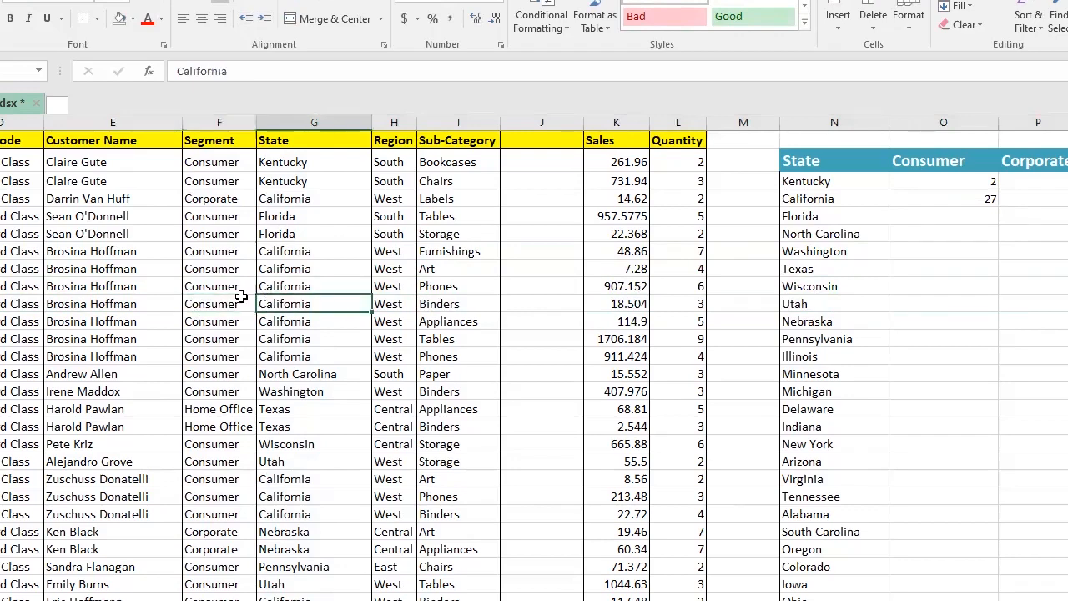
pyautogui.keyDown('shift'); pyautogui.click(227, 301); pyautogui.keyUp('shift')
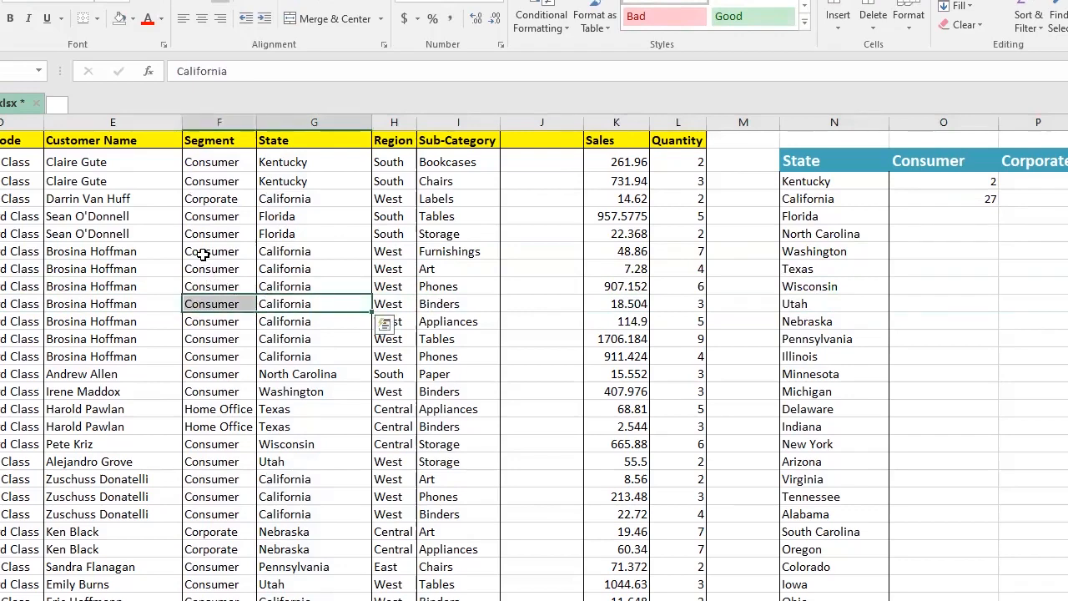
pyautogui.moveTo(203, 254); pyautogui.dragTo(284, 356)
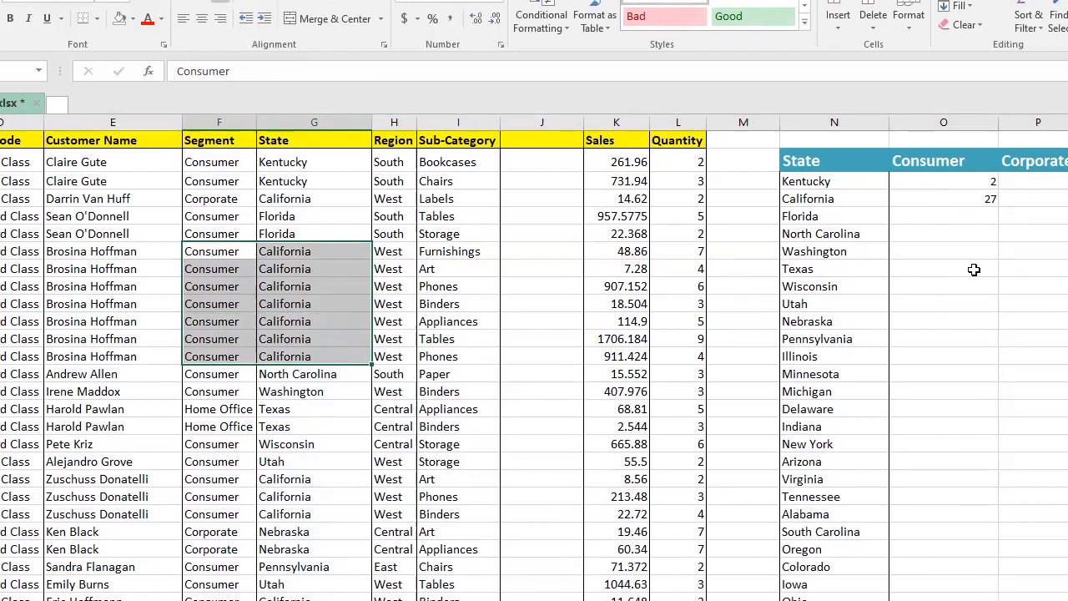
# Step: Make the Consumer heading reference absolute as $O$2 in the Kentucky COUNTIFS formula and re-enter it
pyautogui.click(975, 184)
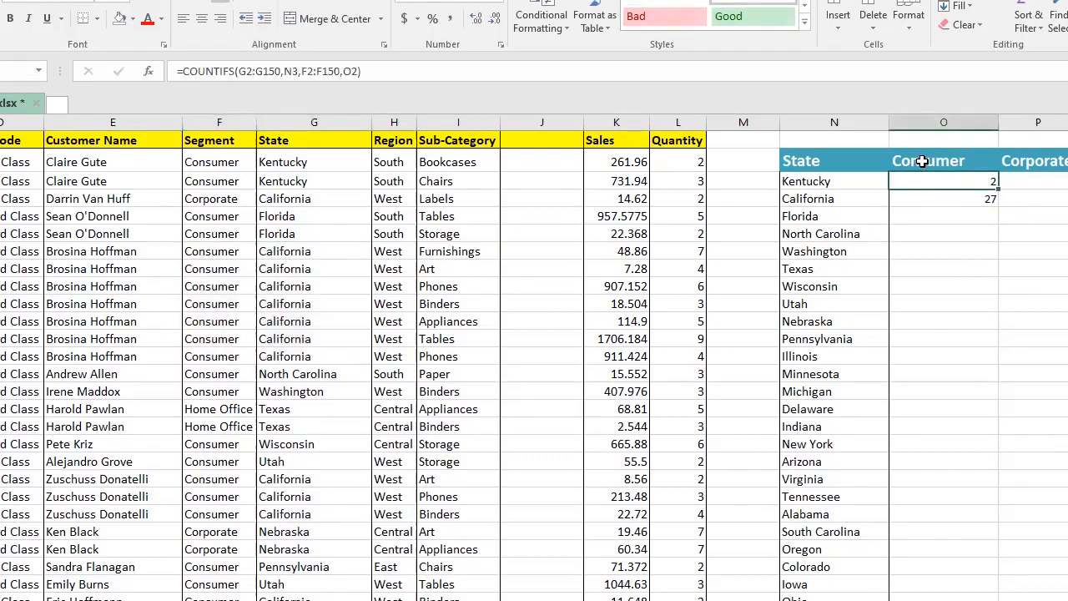
pyautogui.click(943, 161)
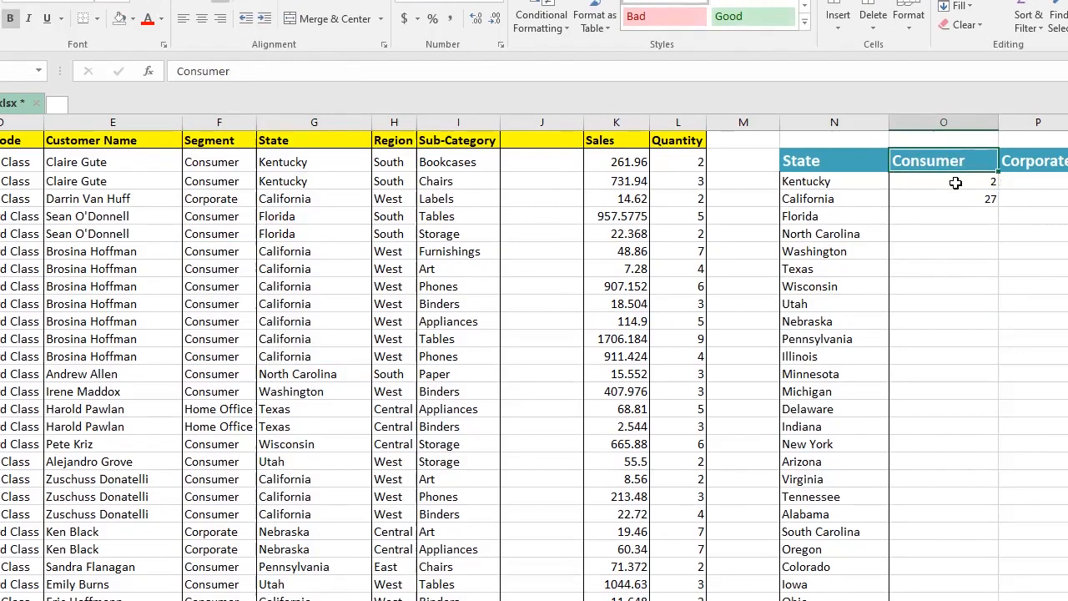
pyautogui.click(957, 182)
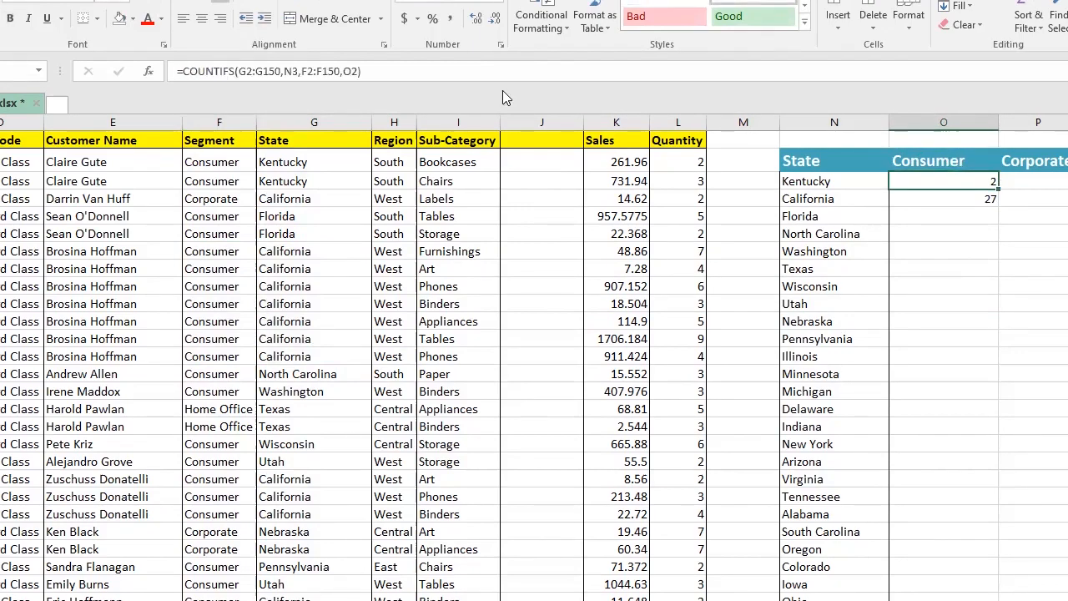
pyautogui.click(348, 70)
pyautogui.doubleClick(348, 71)
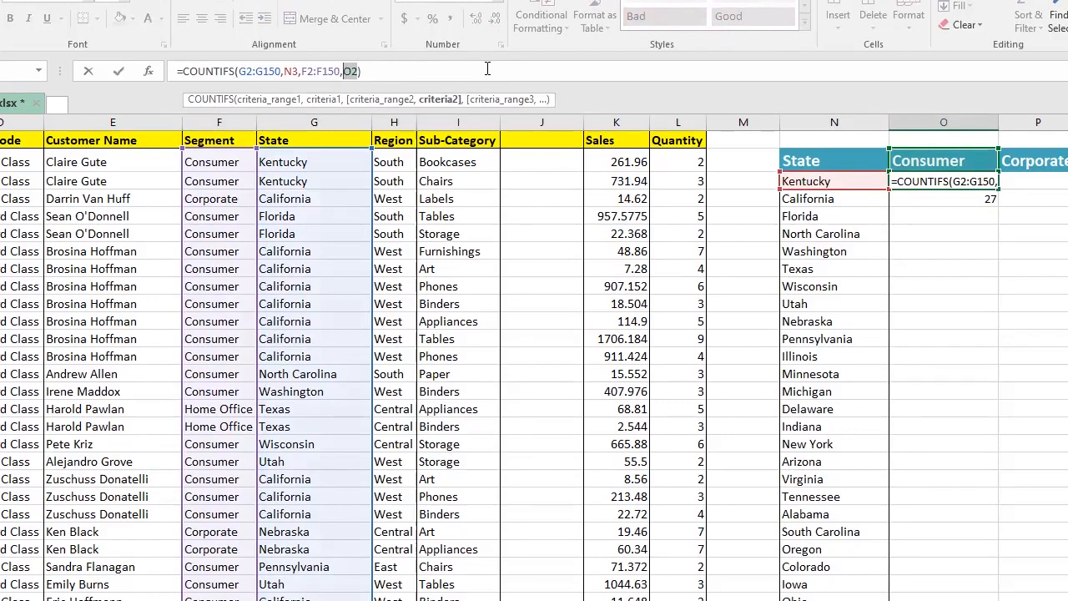
pyautogui.press('F4')
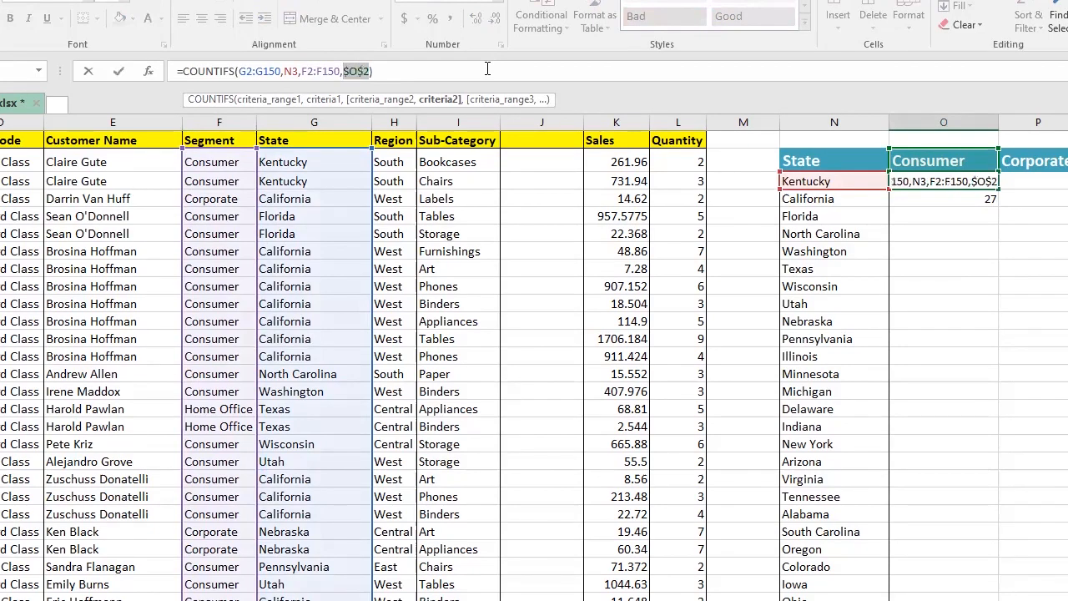
pyautogui.click(390, 71)
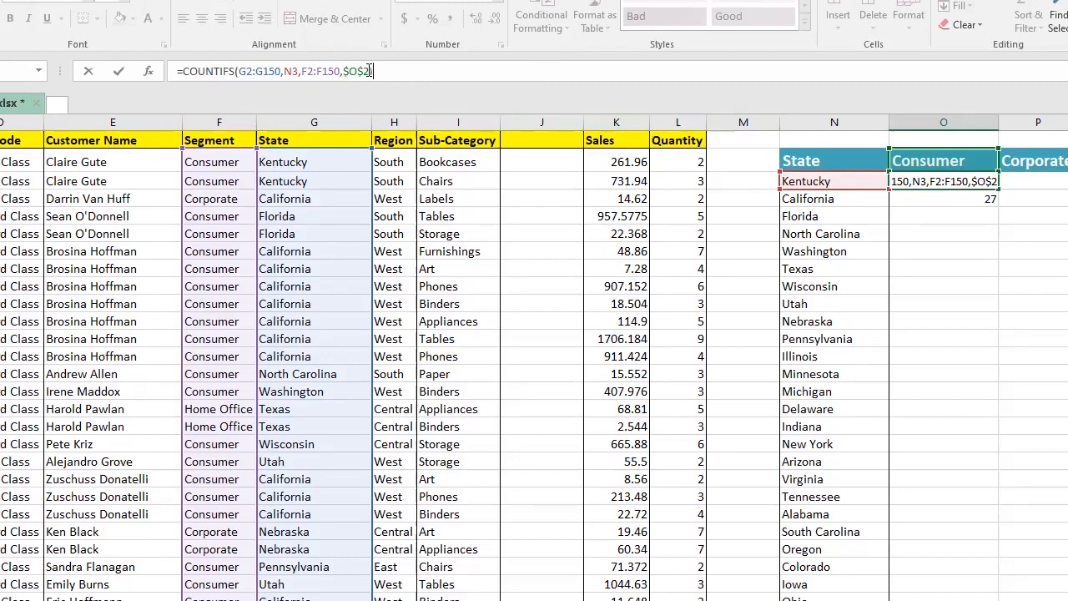
pyautogui.write(')')
pyautogui.click(342, 71)
pyautogui.press('Return')
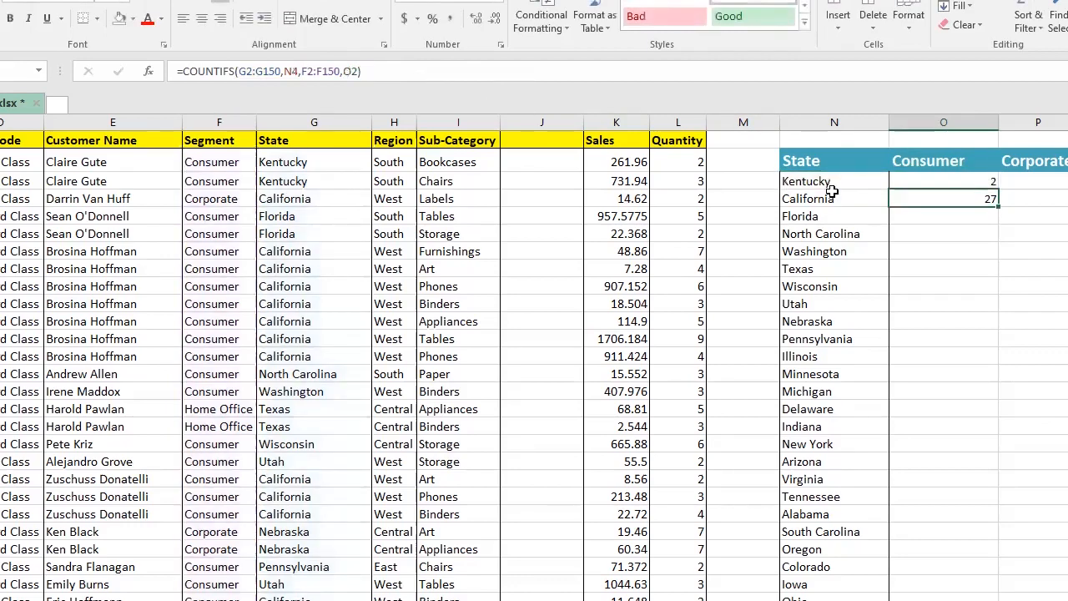
# Step: Clear the California count formula below the Kentucky cell in the Consumer column
pyautogui.click(951, 181)
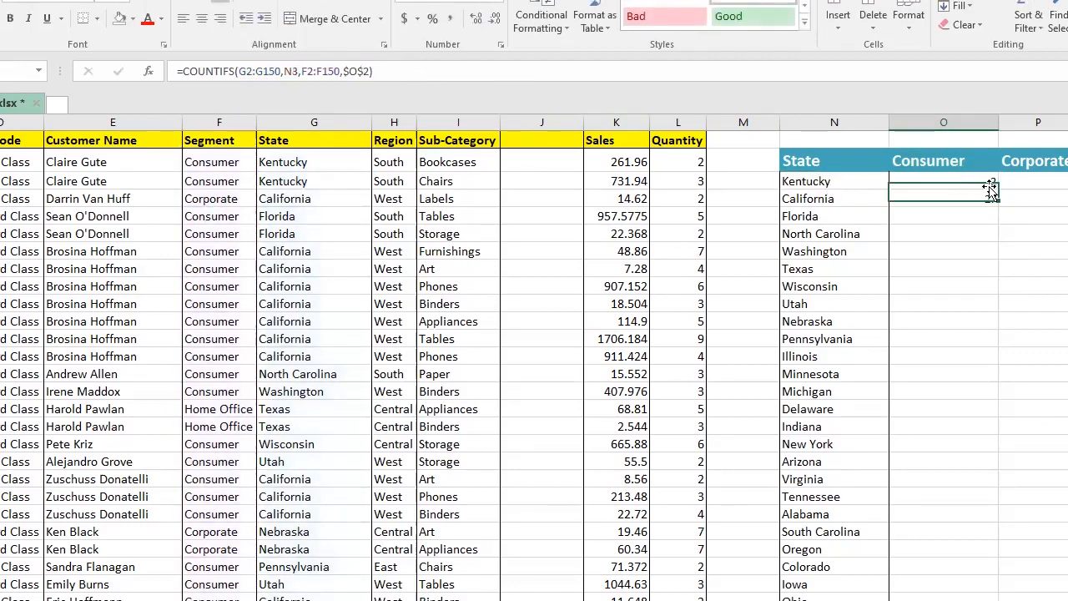
pyautogui.click(981, 197)
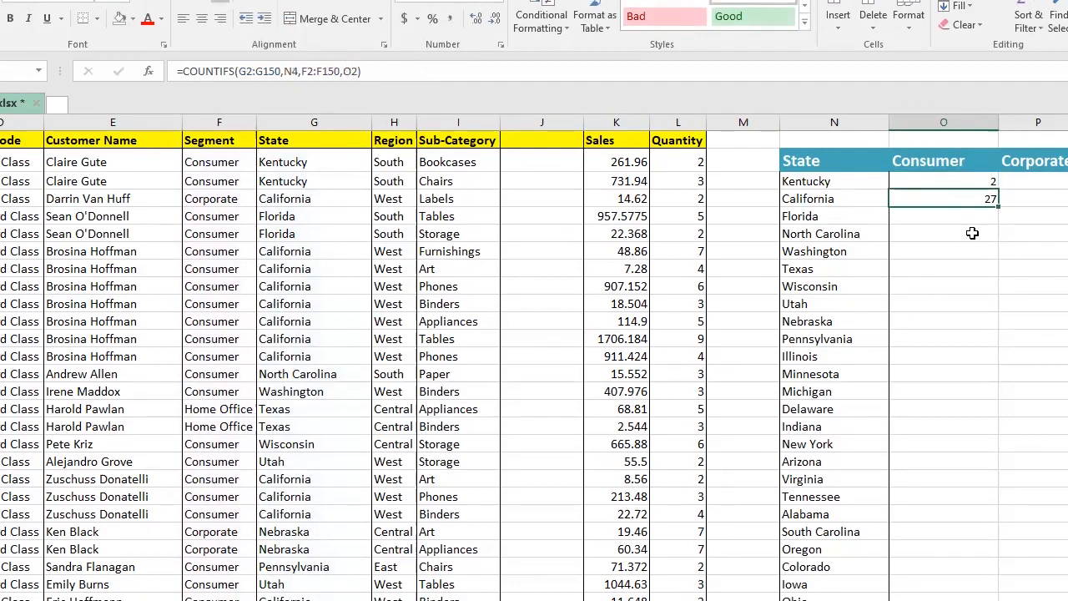
pyautogui.press('Delete')
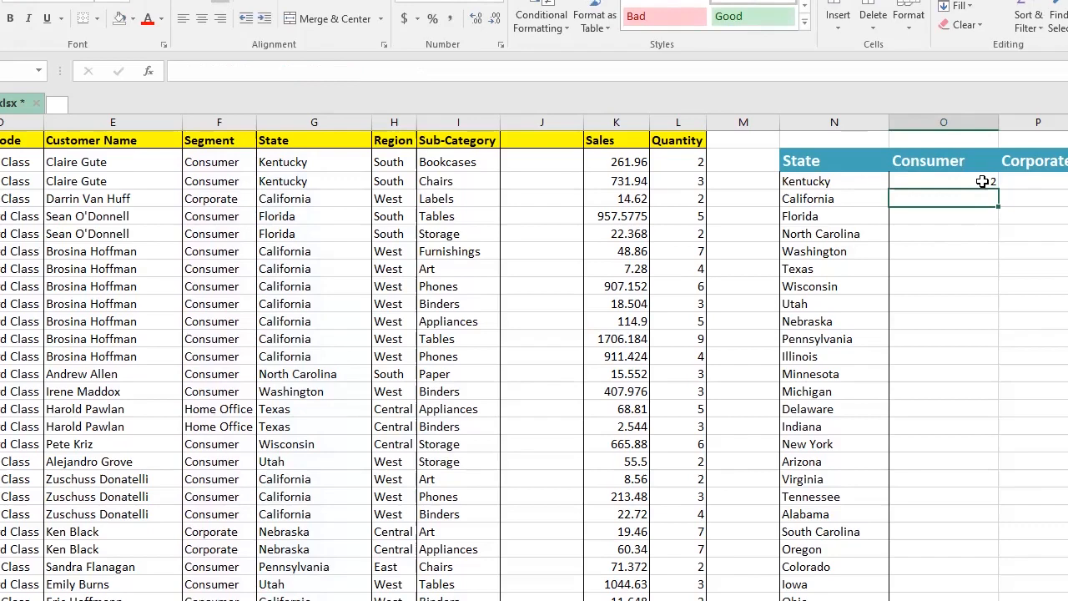
# Step: Fill the Kentucky COUNTIFS formula down the whole Consumer column and check the copied formulas
pyautogui.click(982, 181)
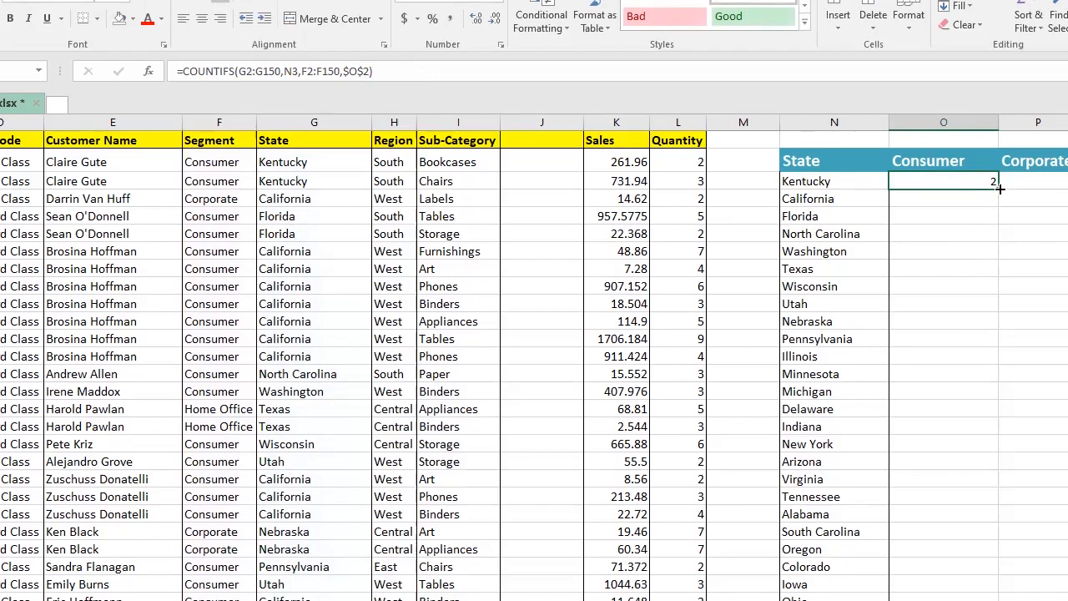
pyautogui.moveTo(1000, 188); pyautogui.dragTo(983, 319)
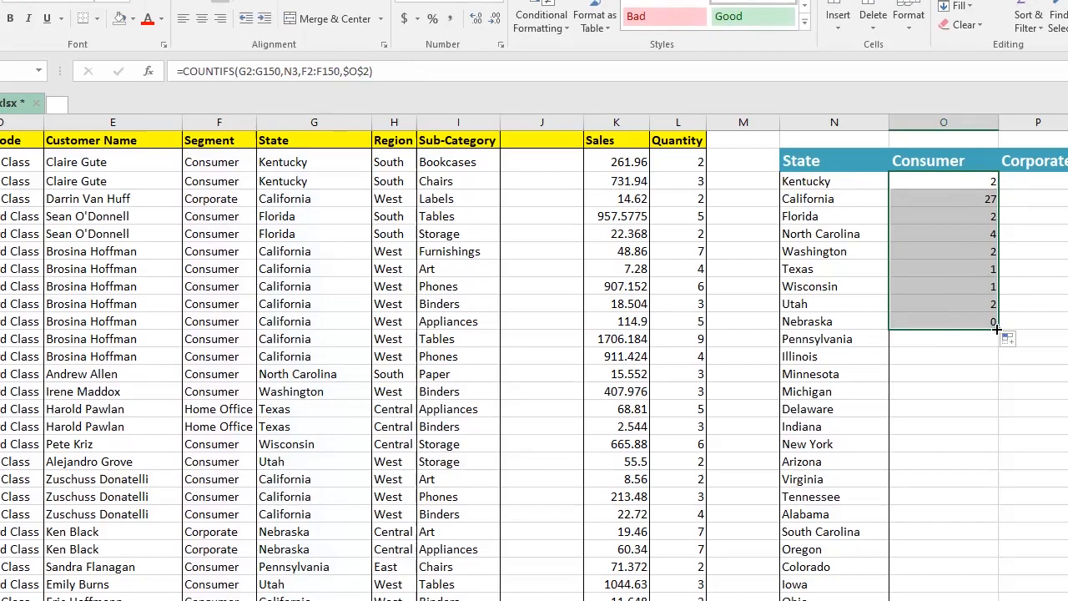
pyautogui.hotkey('ctrl', 'z')
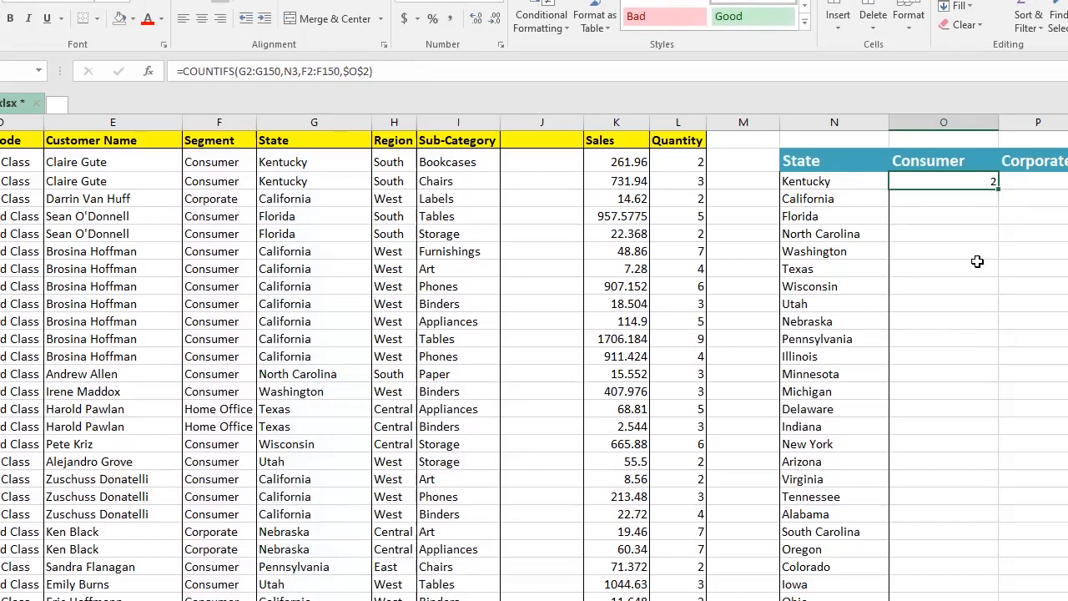
pyautogui.doubleClick(999, 191)
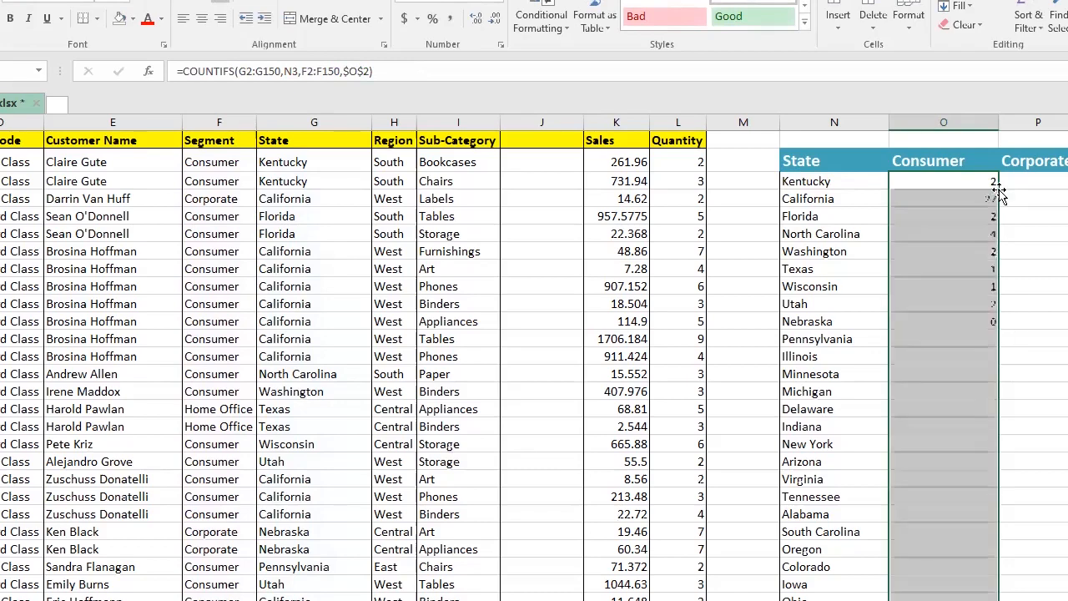
pyautogui.click(939, 267)
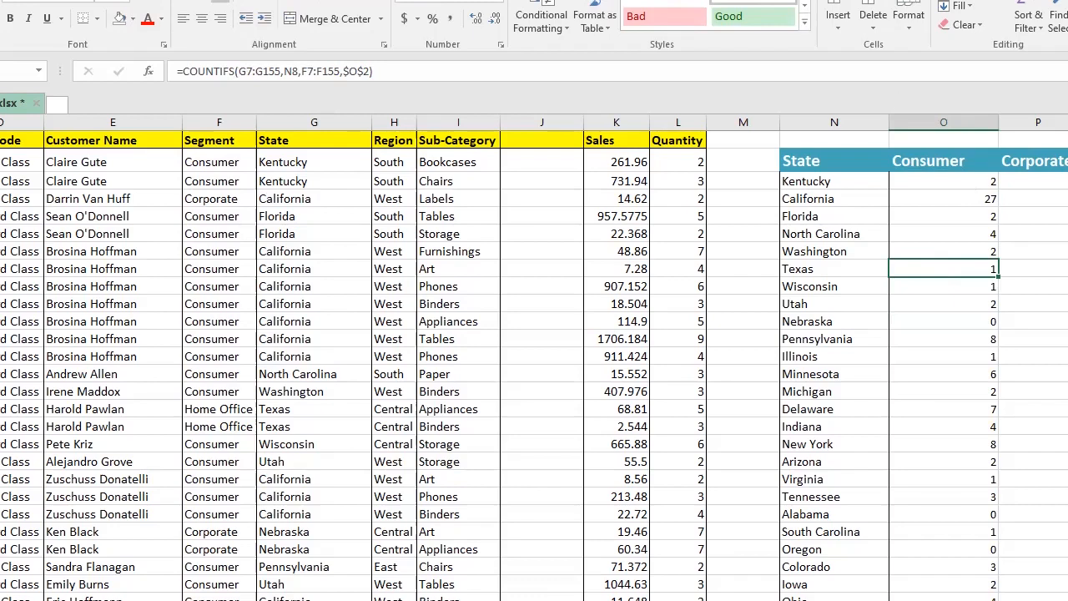
pyautogui.click(978, 181)
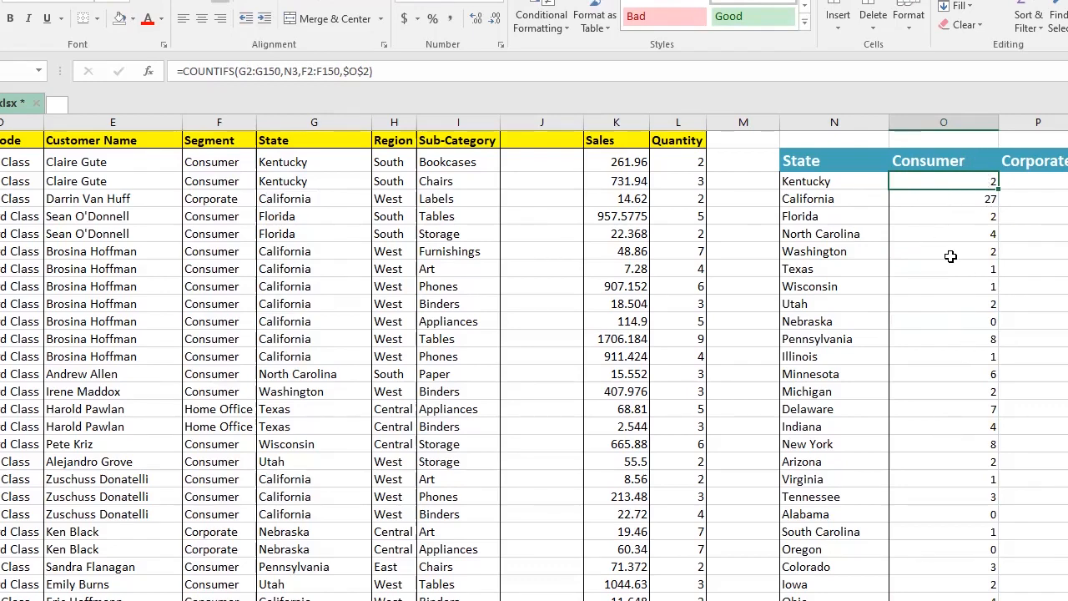
pyautogui.click(977, 199)
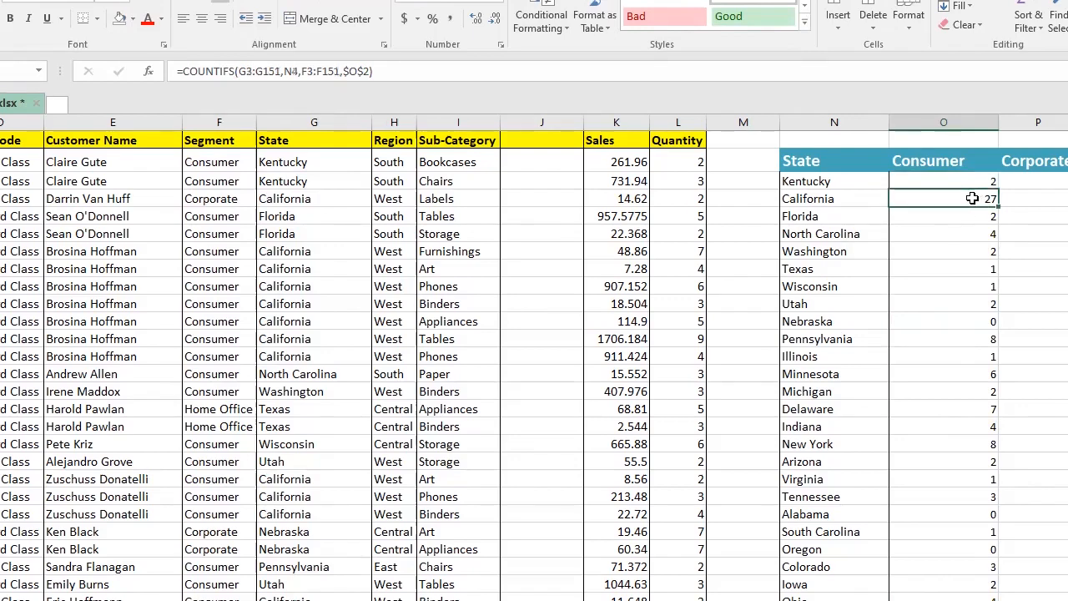
pyautogui.click(973, 180)
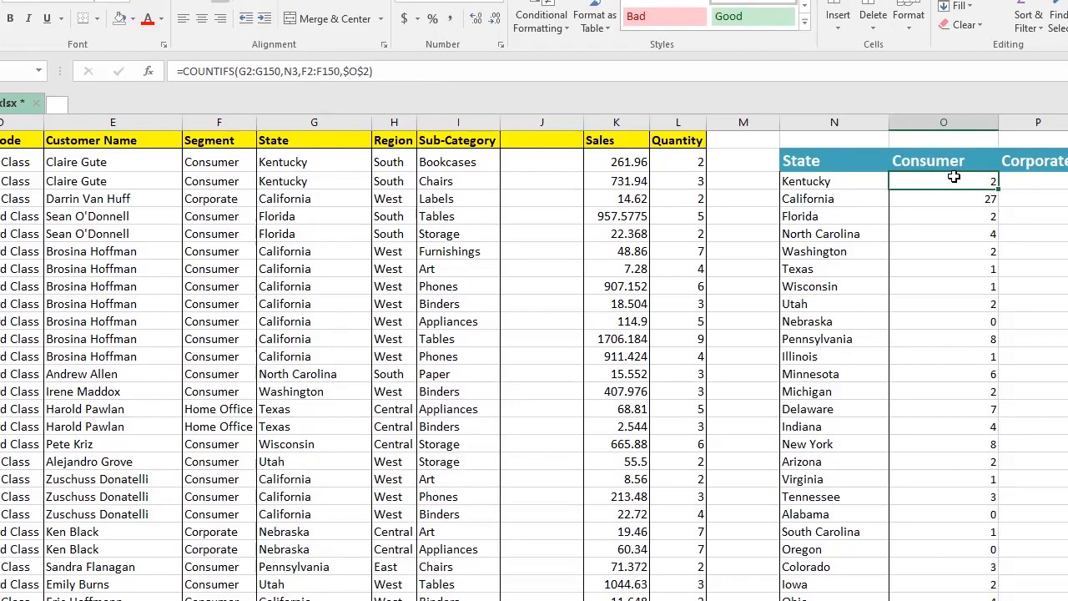
# Step: Review the empty Corporate column, the state list and the segment headings of the summary
pyautogui.click(1035, 181)
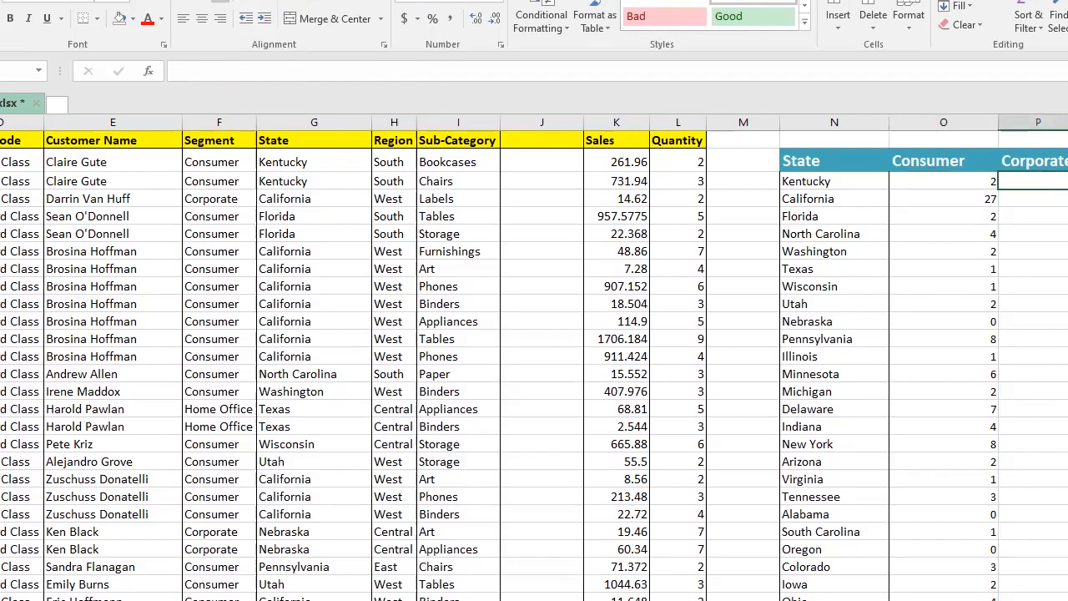
pyautogui.click(1067, 181)
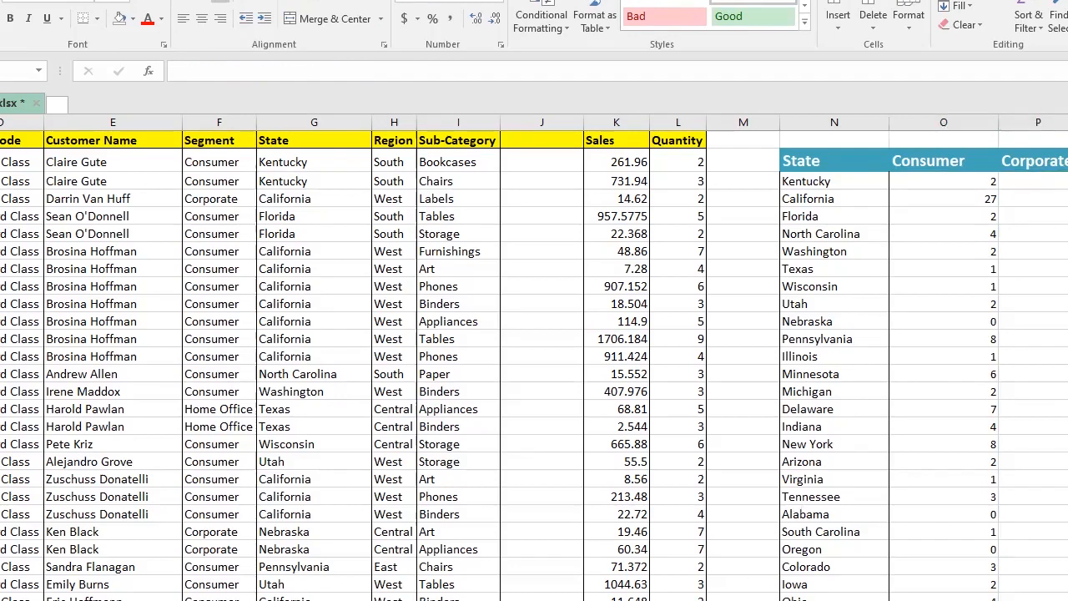
pyautogui.hscroll(1, 534, 357)
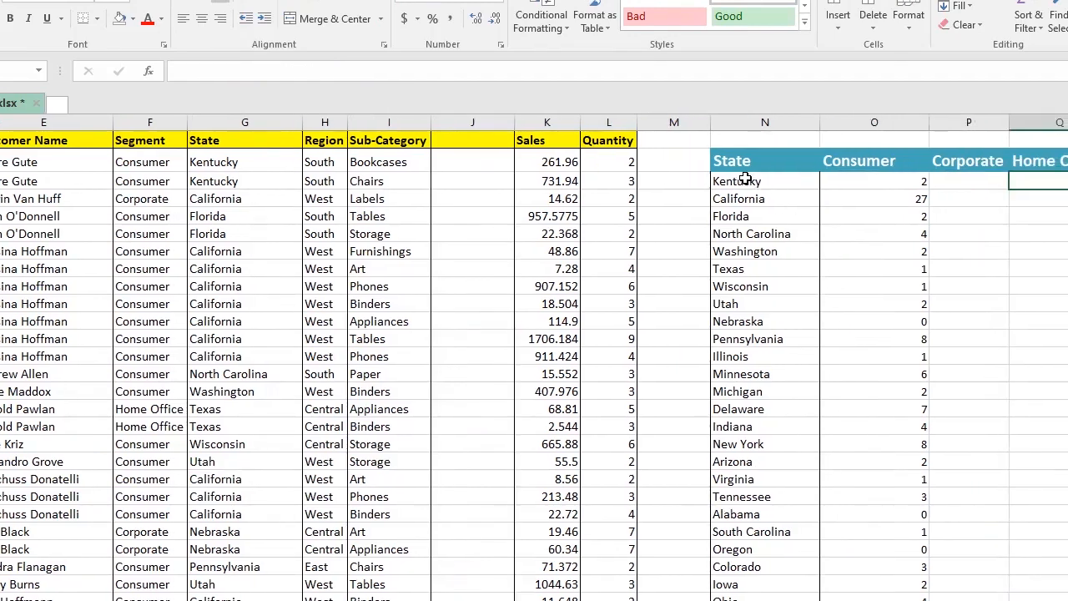
pyautogui.click(972, 181)
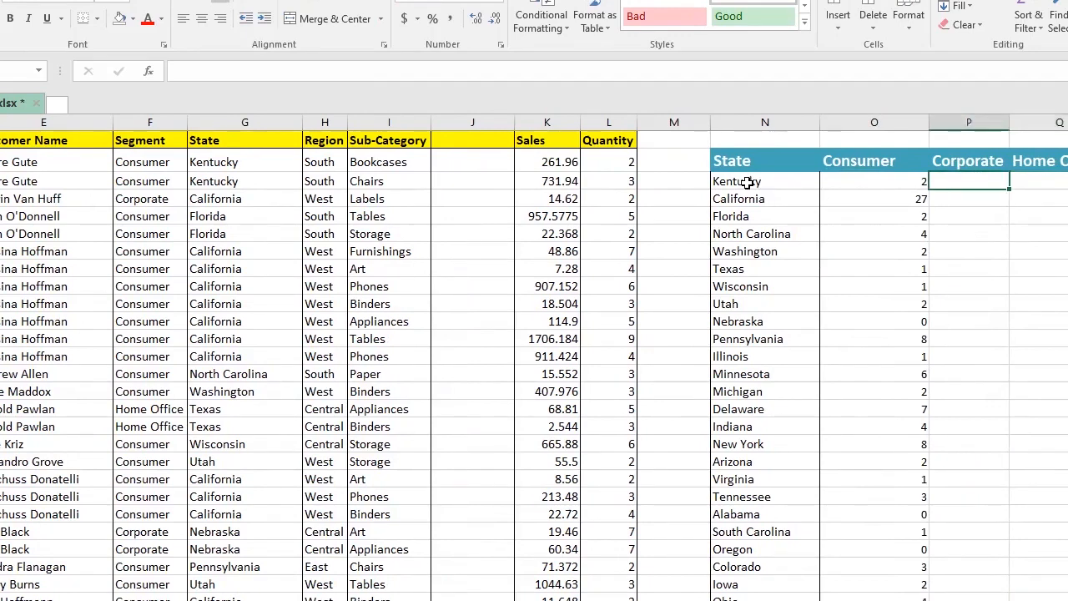
pyautogui.click(742, 181)
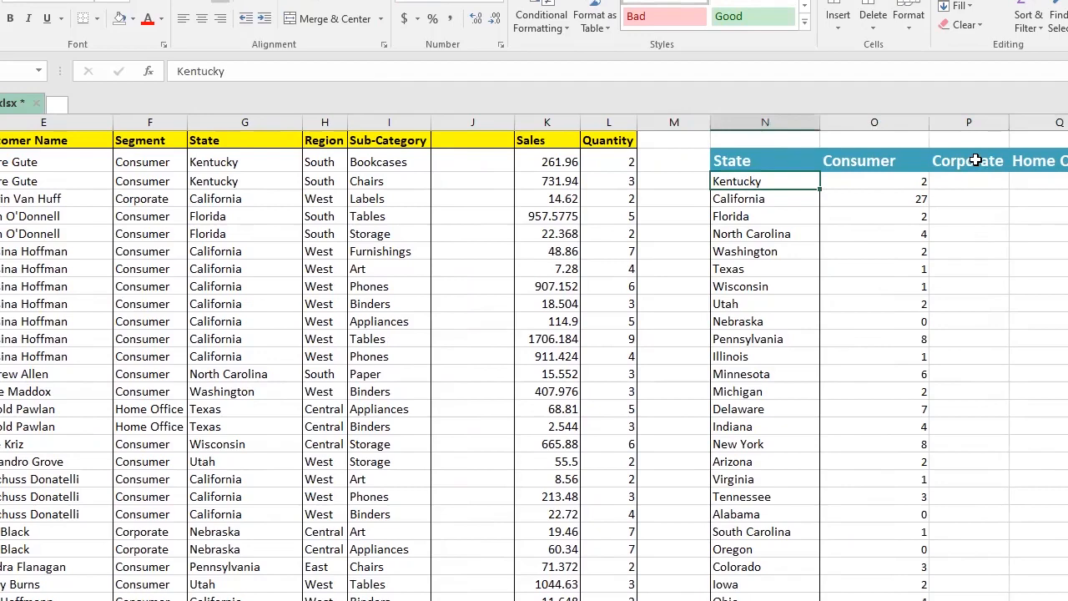
pyautogui.click(970, 160)
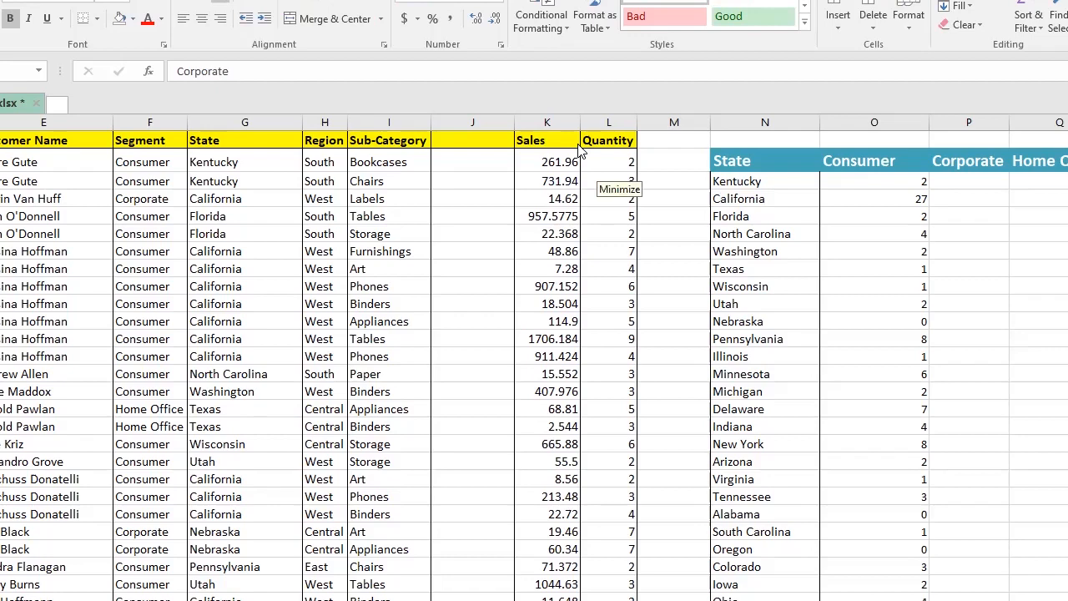
pyautogui.click(913, 182)
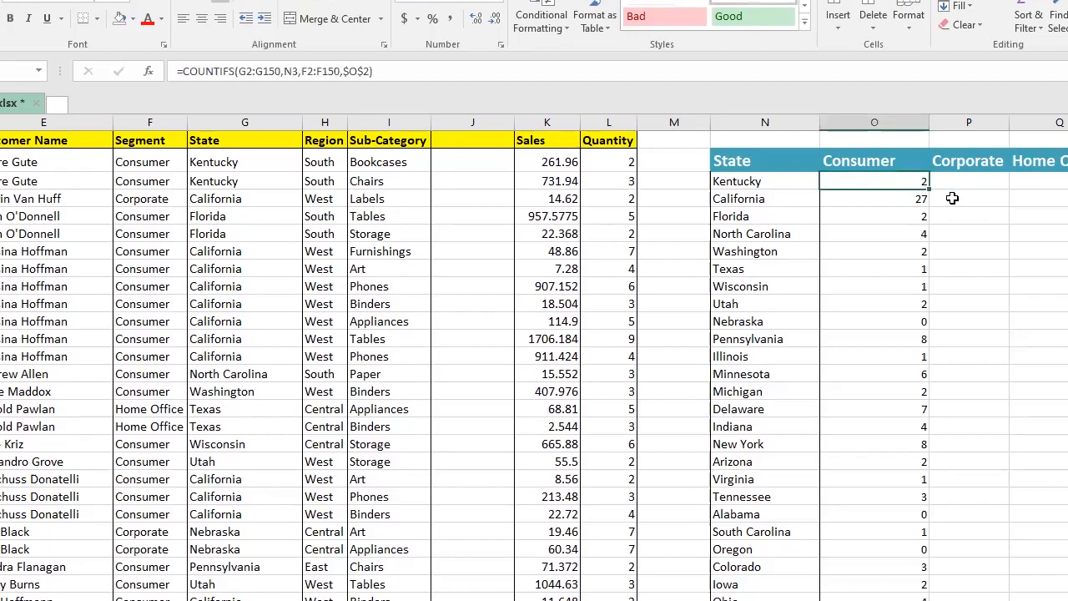
# Step: Clear all results from the Consumer column of the total-sales-per-segment table
pyautogui.press('Right')
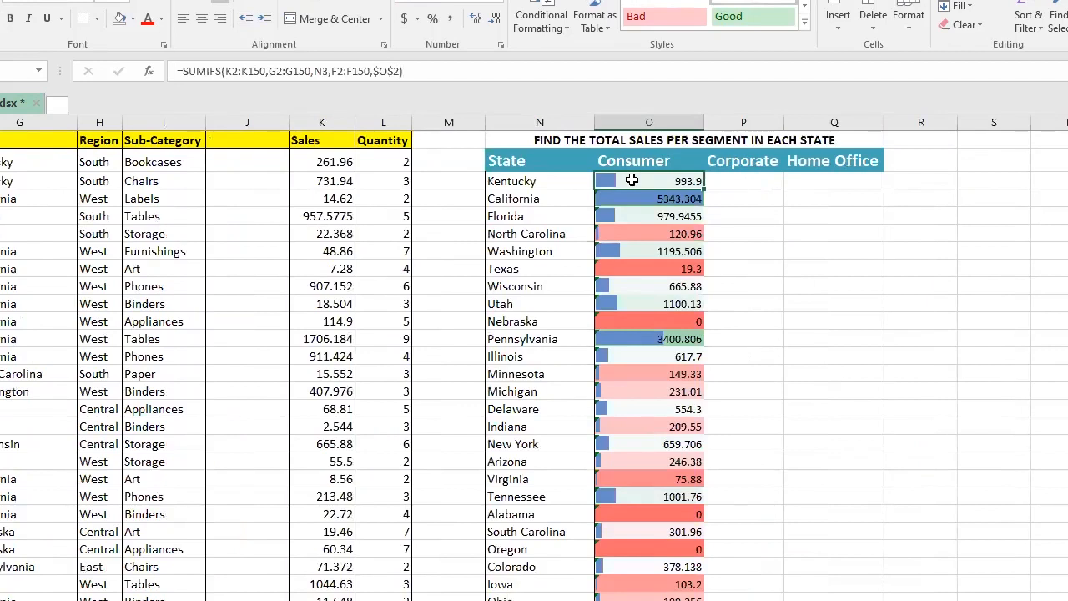
pyautogui.hotkey('ctrl', 'shift', 'Down')
pyautogui.press('Delete')
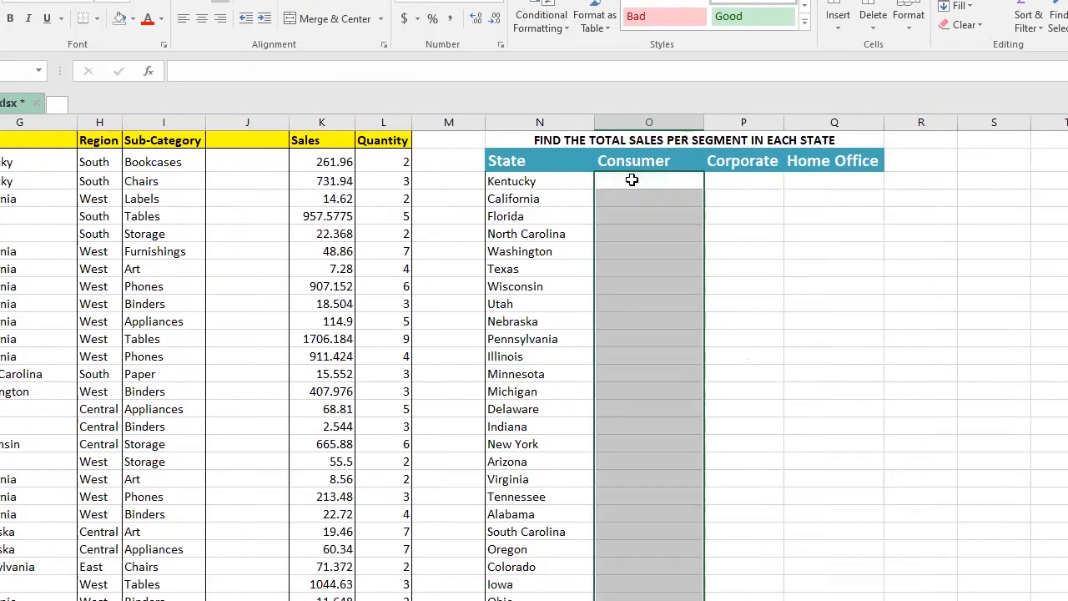
# Step: Examine the Sales column, the Consumer heading and the Kentucky cell used for the total-sales table
pyautogui.click(632, 180)
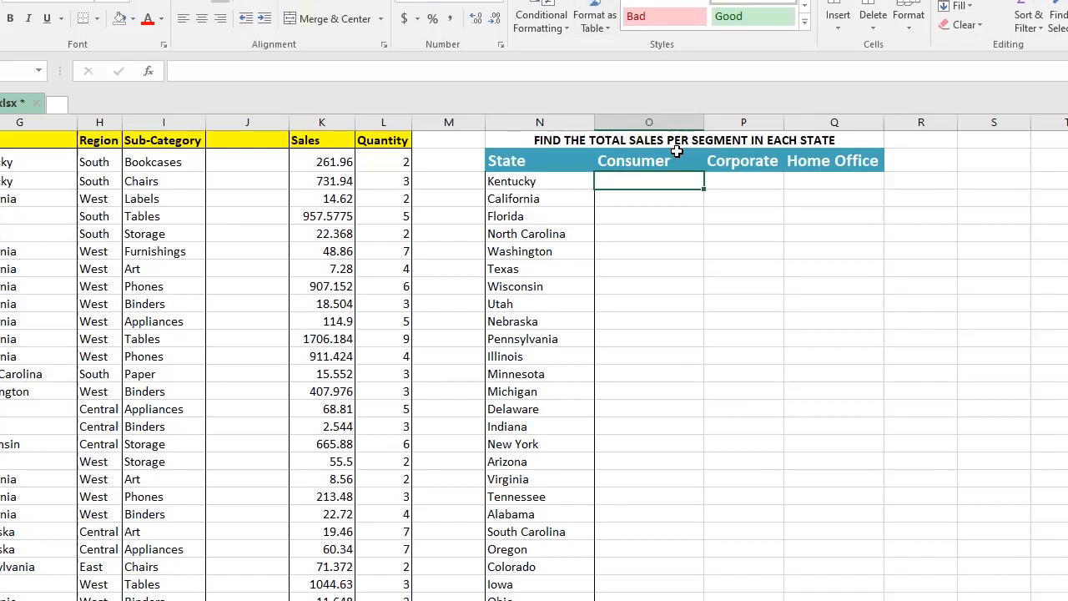
pyautogui.click(639, 161)
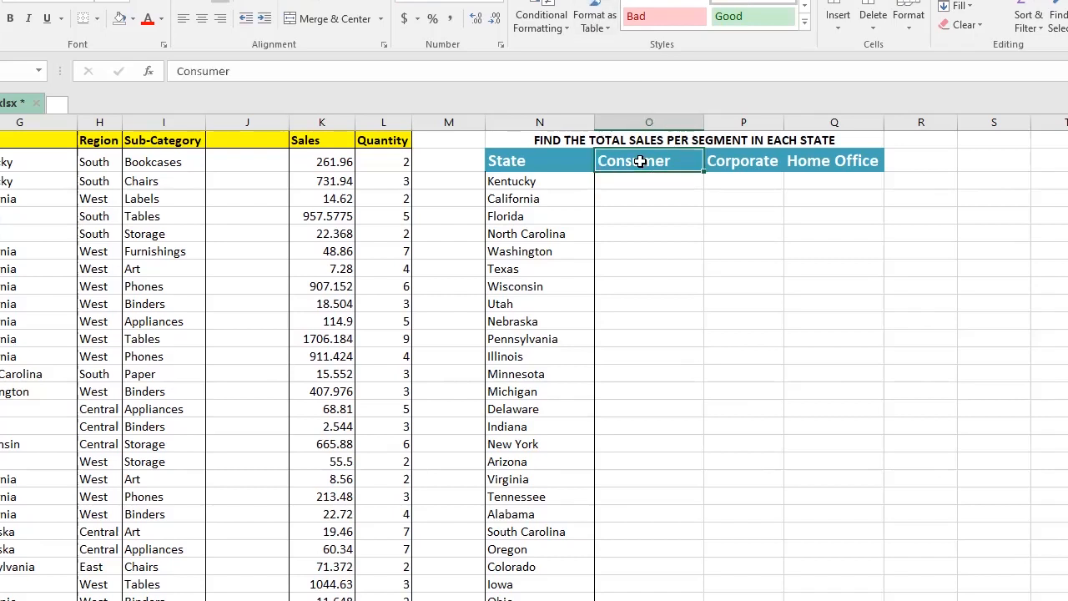
pyautogui.click(509, 183)
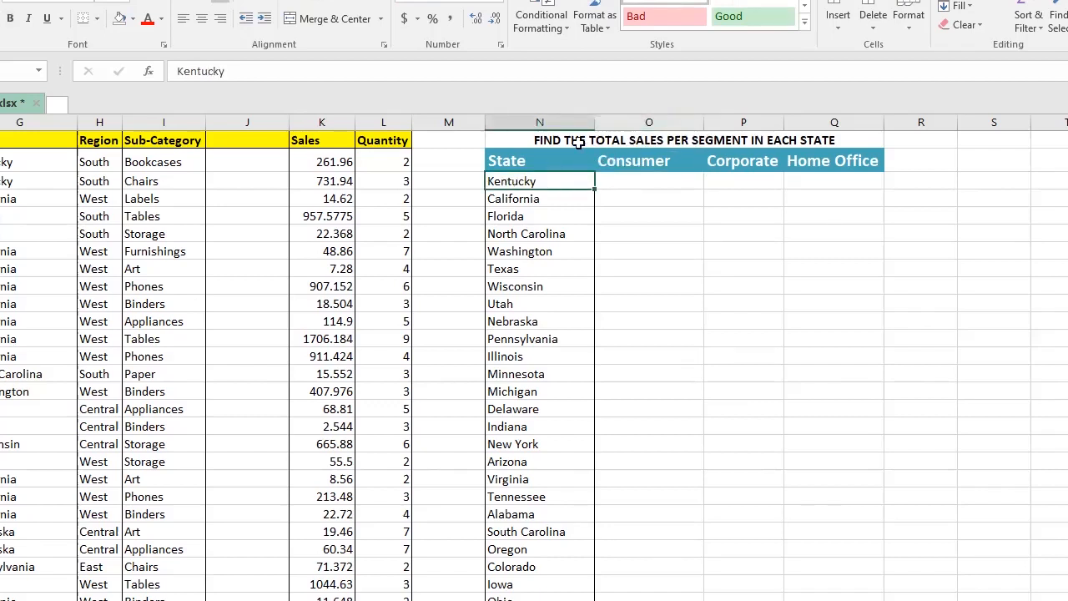
pyautogui.click(325, 119)
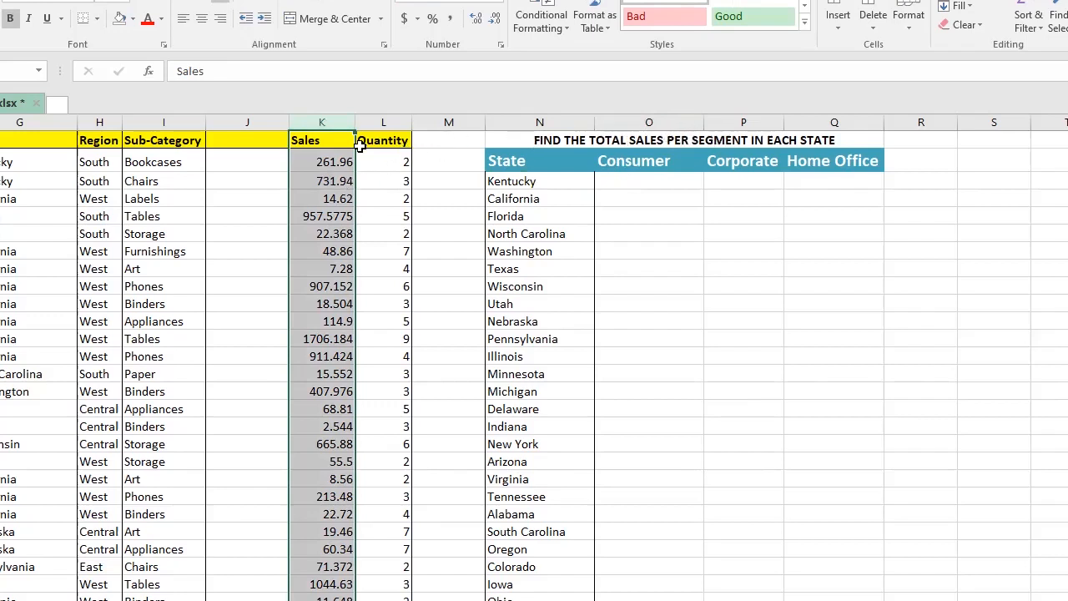
pyautogui.click(322, 141)
pyautogui.click(332, 160)
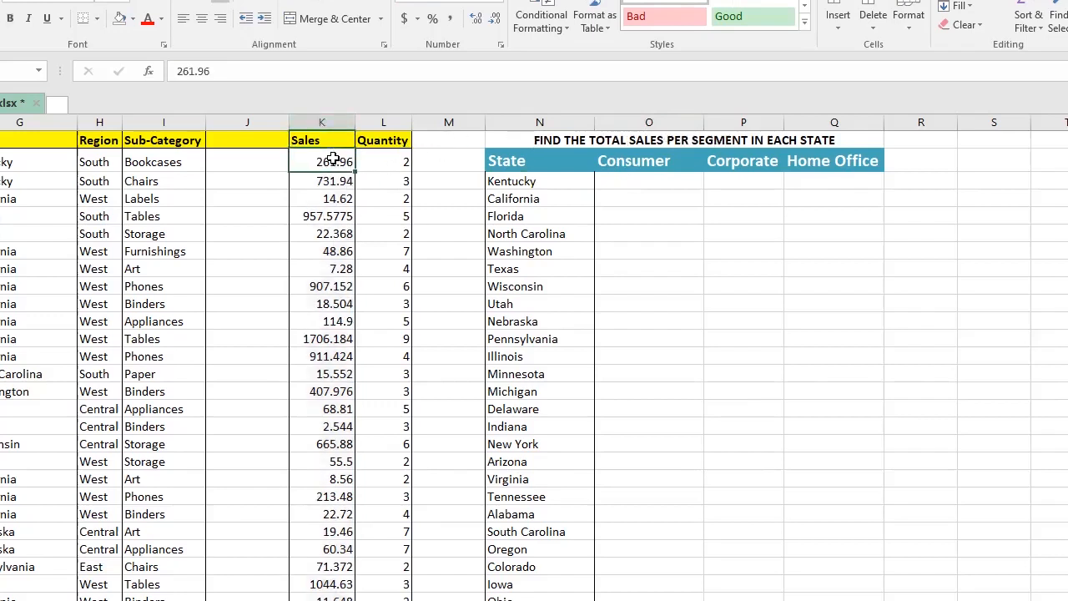
pyautogui.click(637, 161)
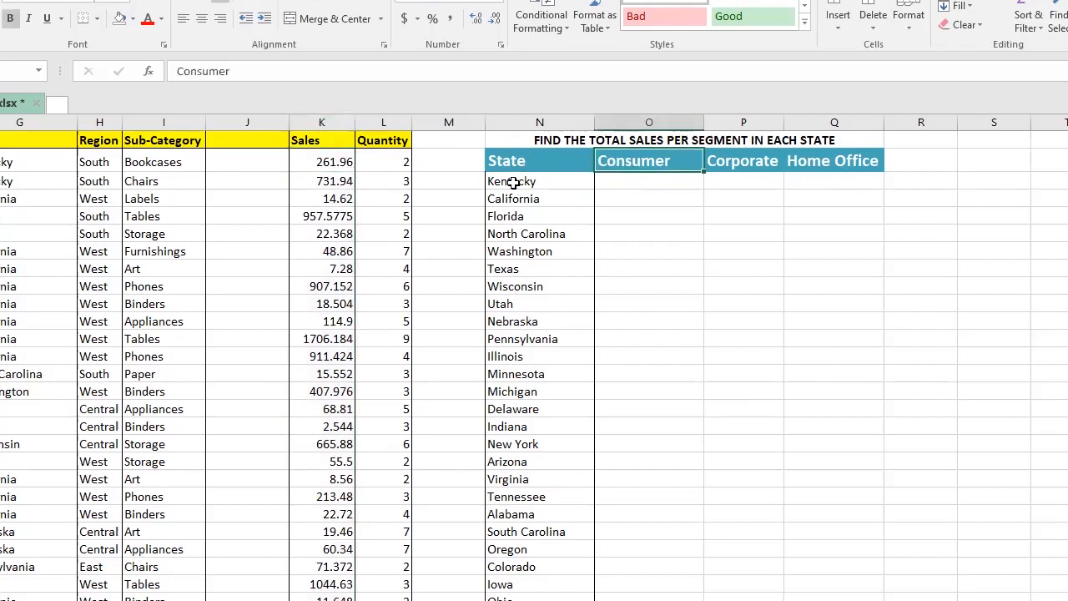
pyautogui.click(531, 181)
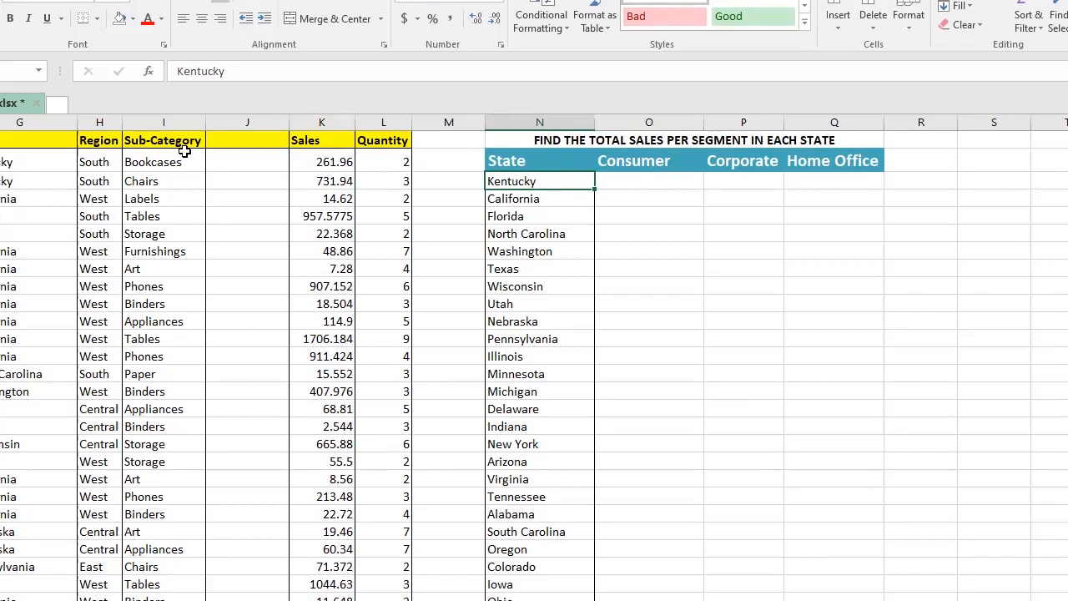
pyautogui.click(315, 161)
pyautogui.click(323, 180)
pyautogui.click(326, 197)
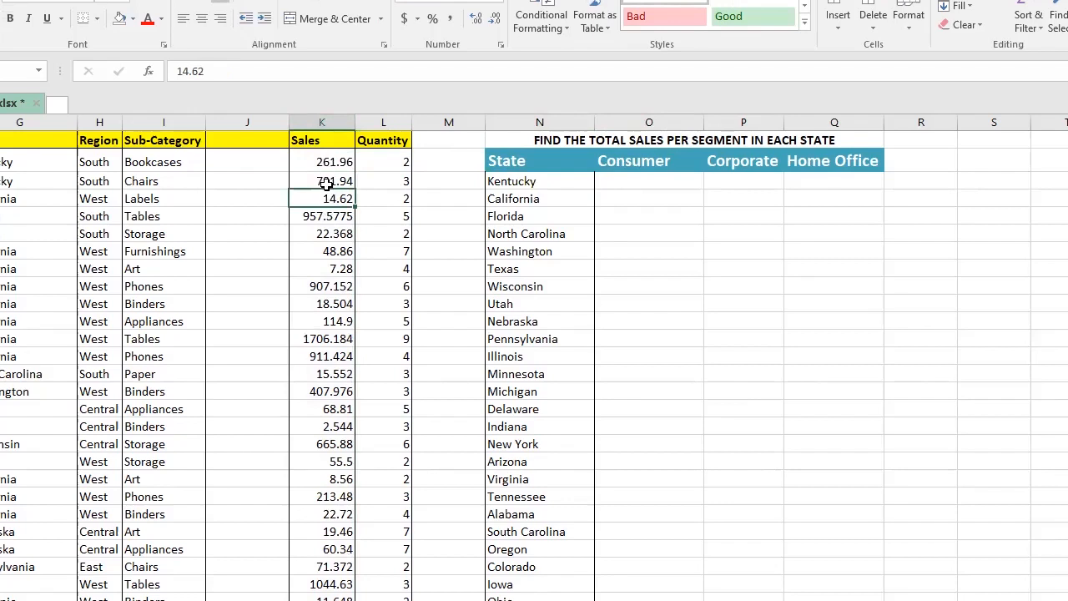
# Step: Apply the Accounting number format to the whole Sales column
pyautogui.click(332, 163)
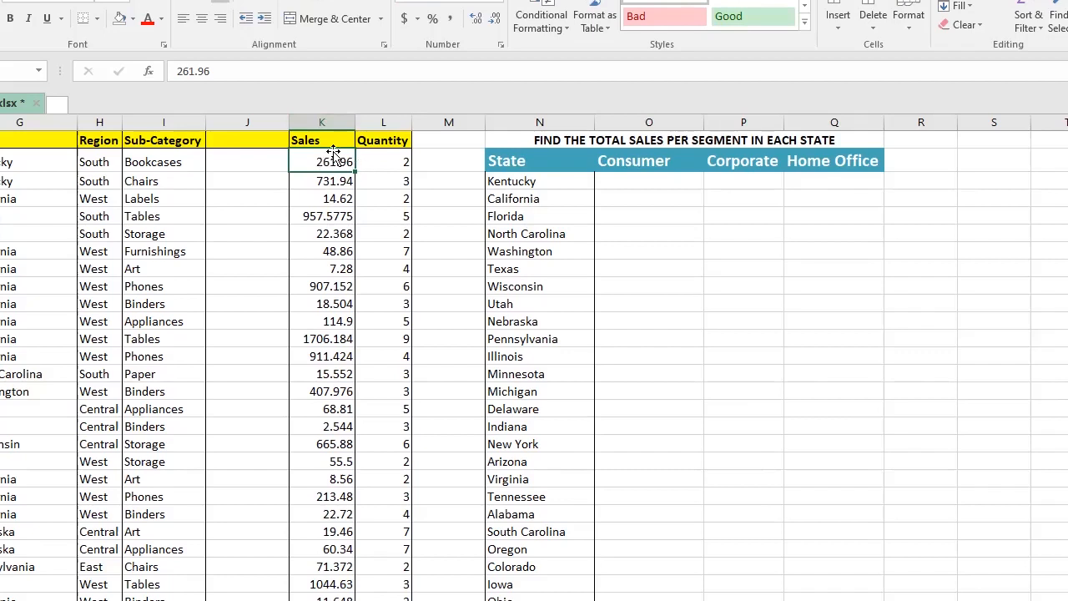
pyautogui.press('Up')
pyautogui.press('Down')
pyautogui.hotkey('ctrl', 'shift', 'Down')
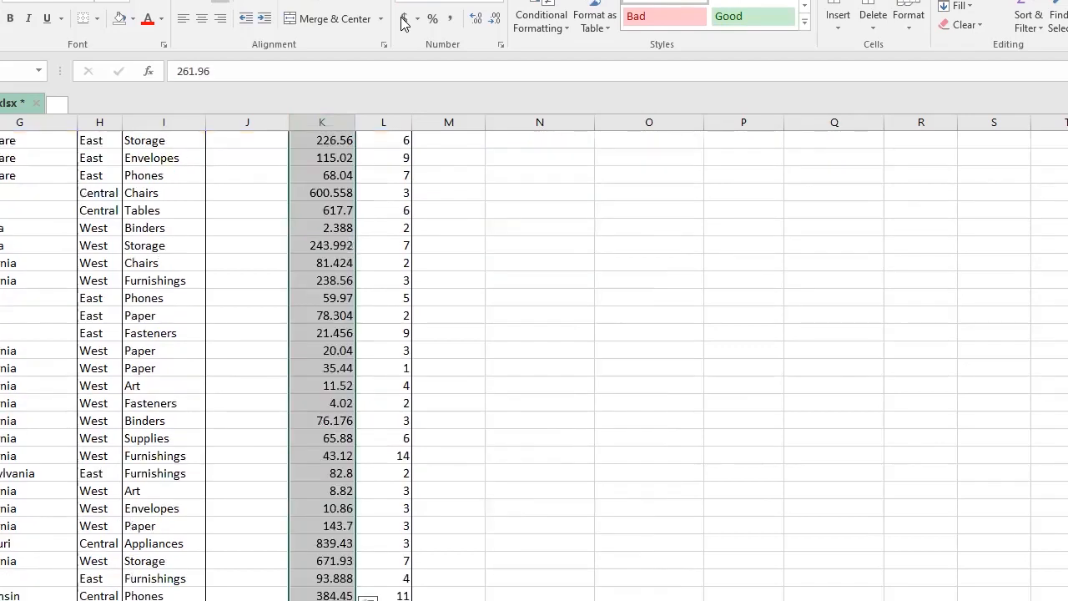
pyautogui.click(403, 18)
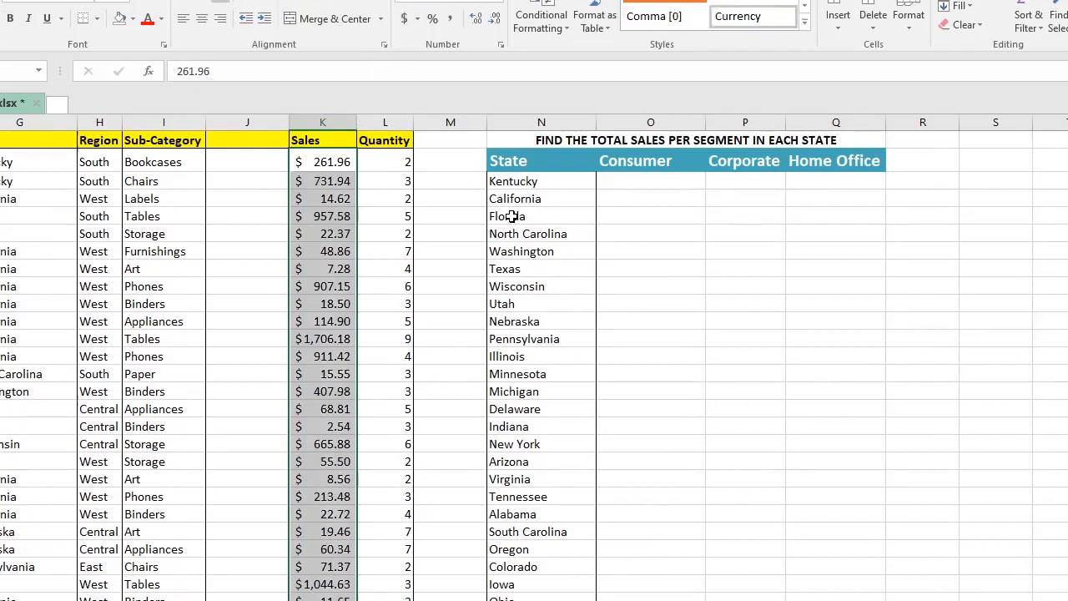
# Step: Start a SUMIFS formula in Kentucky's Consumer cell with K2:K150 of the Sales column as the sum range
pyautogui.click(618, 180)
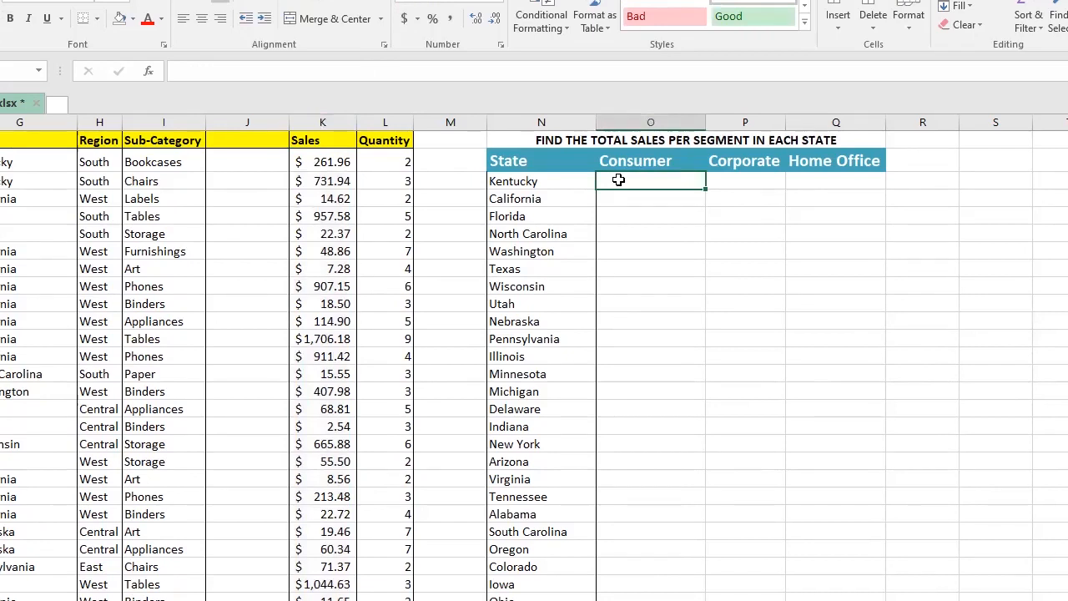
pyautogui.write('=')
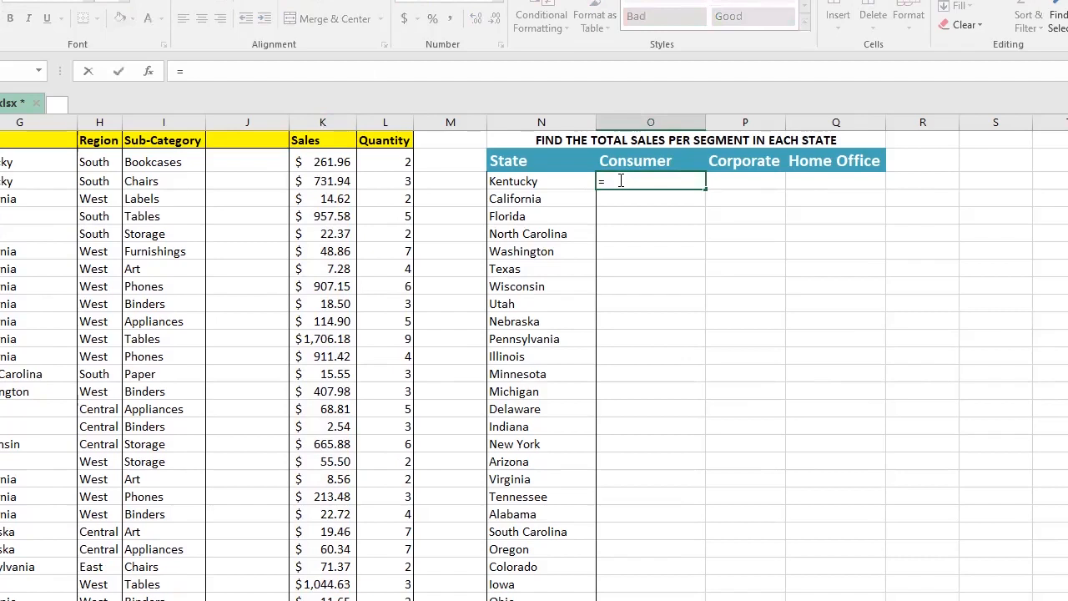
pyautogui.write('sum')
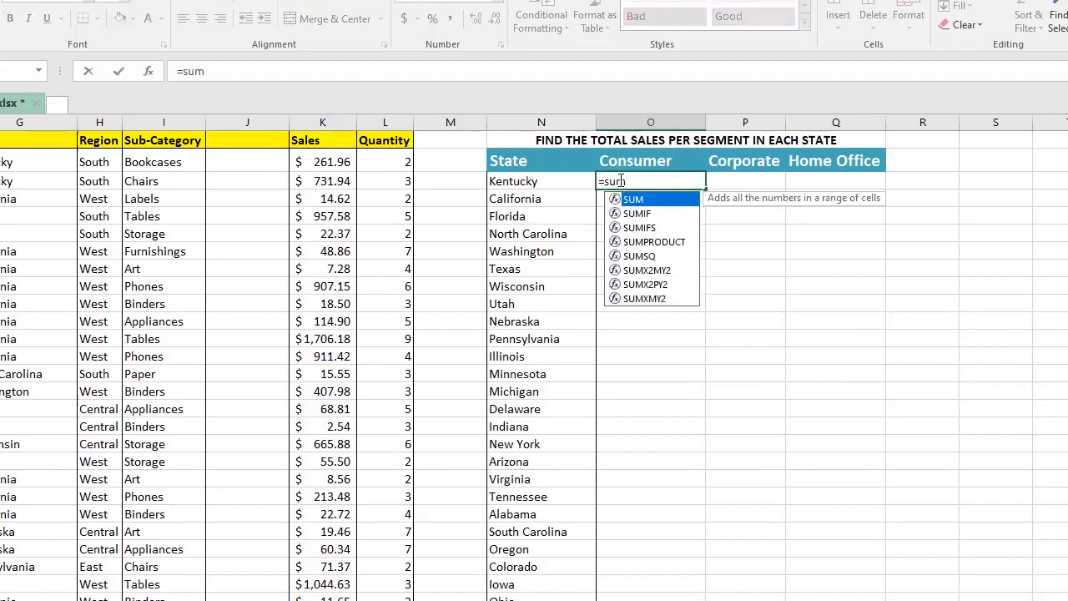
pyautogui.write('i')
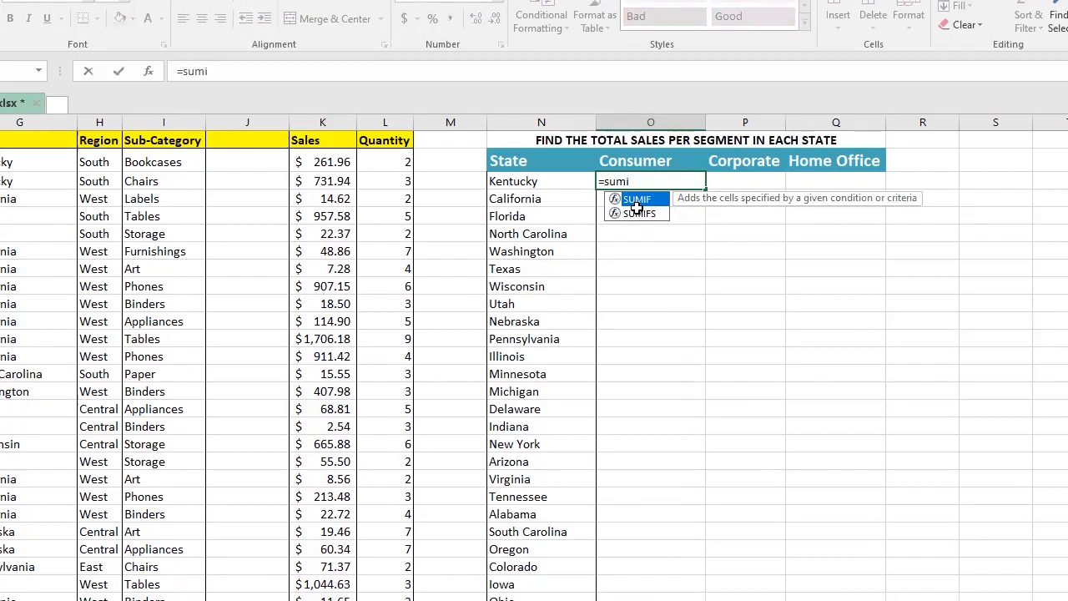
pyautogui.press('Down')
pyautogui.press('Tab')
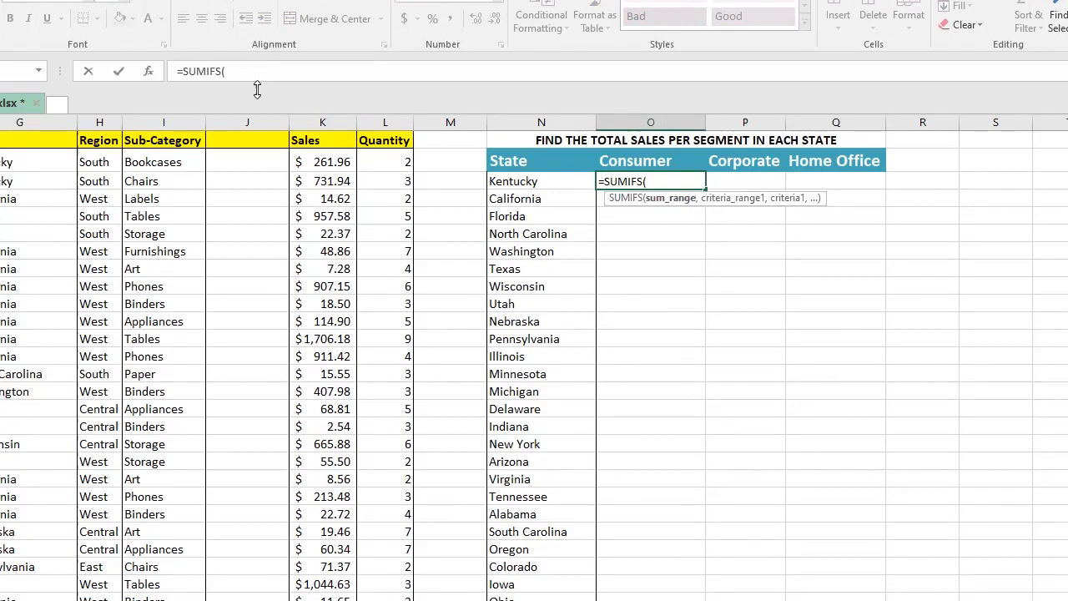
pyautogui.click(257, 72)
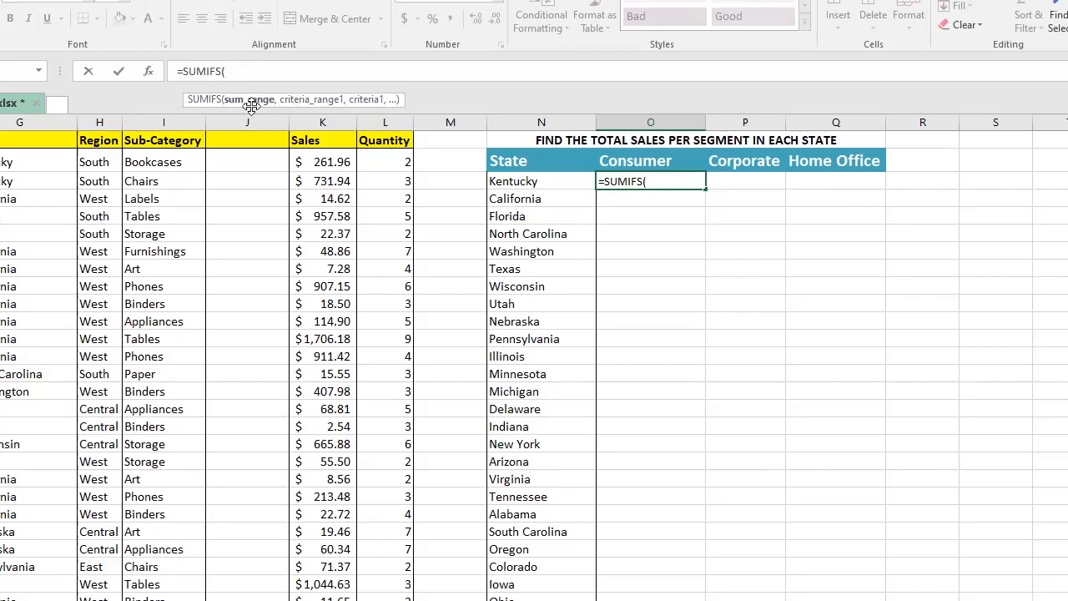
pyautogui.click(315, 161)
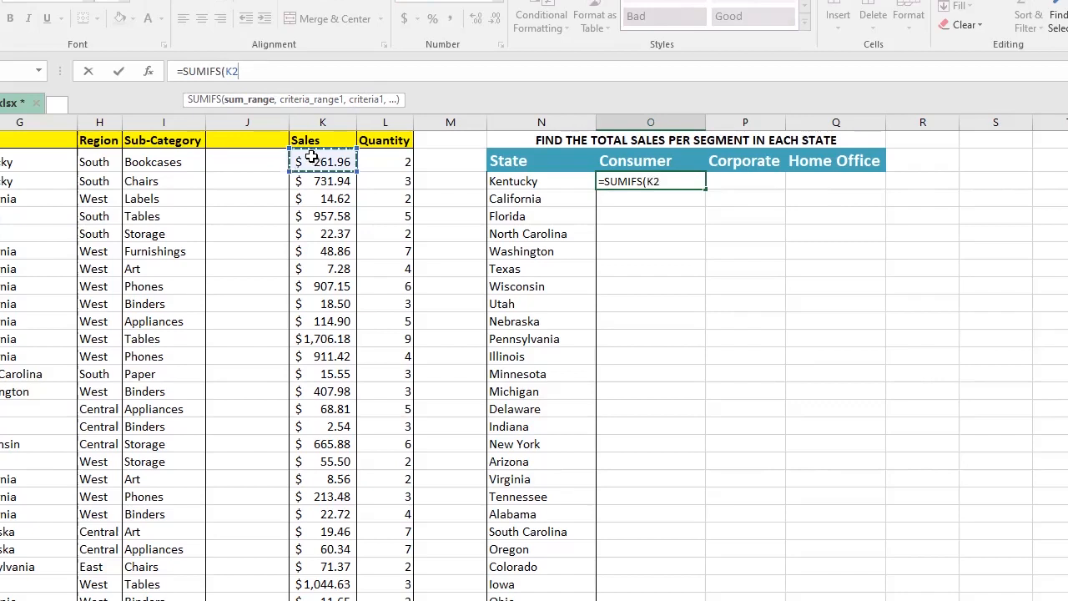
pyautogui.hotkey('ctrl', 'shift', 'Down')
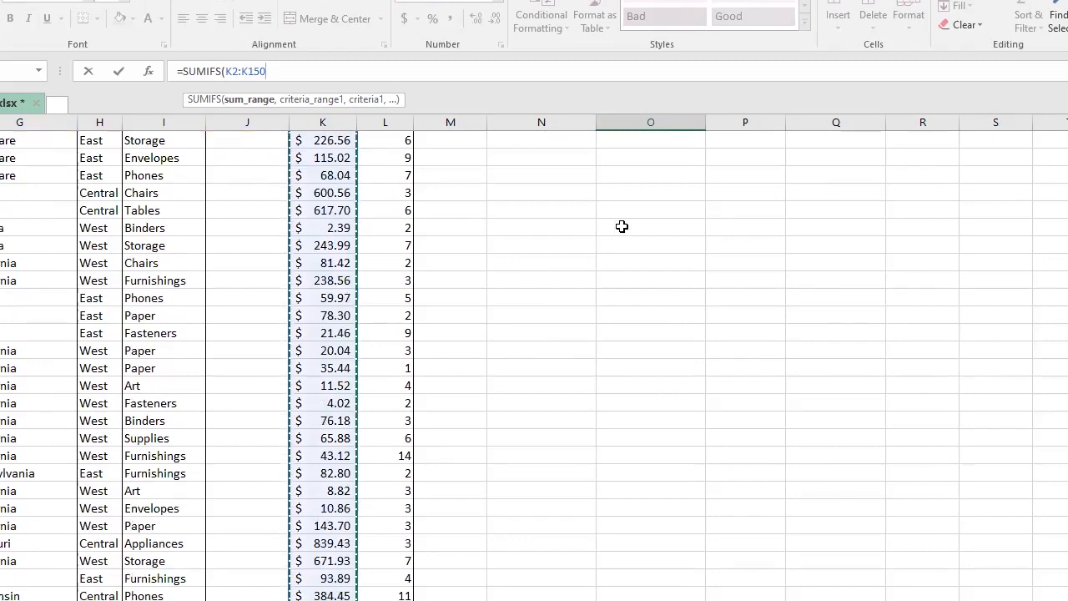
pyautogui.write(',')
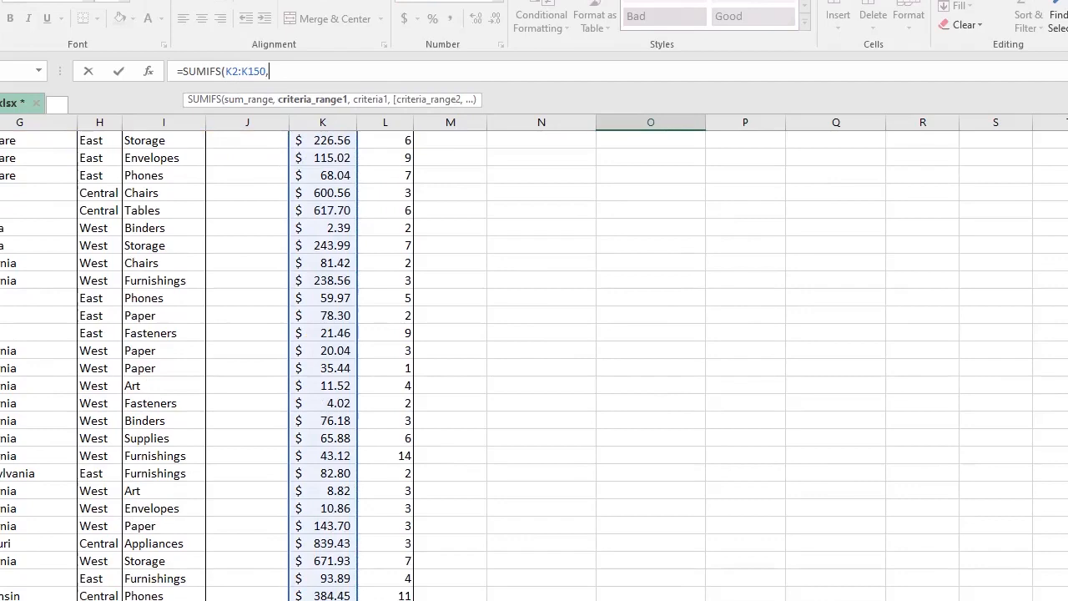
# Step: Complete the SUMIFS with criteria G2:G150 matching Kentucky in N3 and F2:F150 matching the Consumer heading O2
pyautogui.scroll(15, 534, 366)
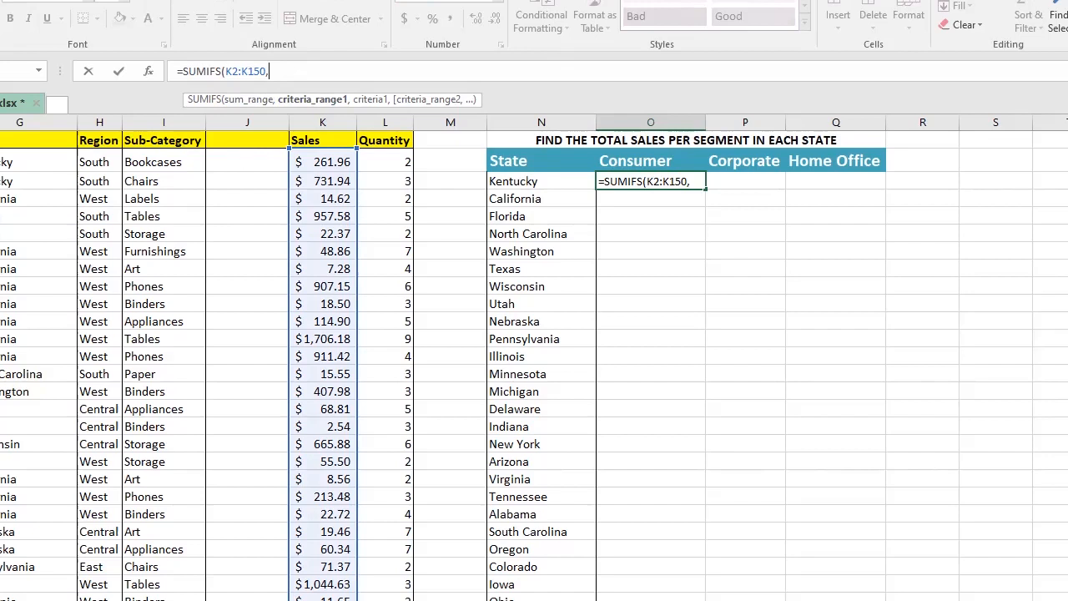
pyautogui.click(5, 160)
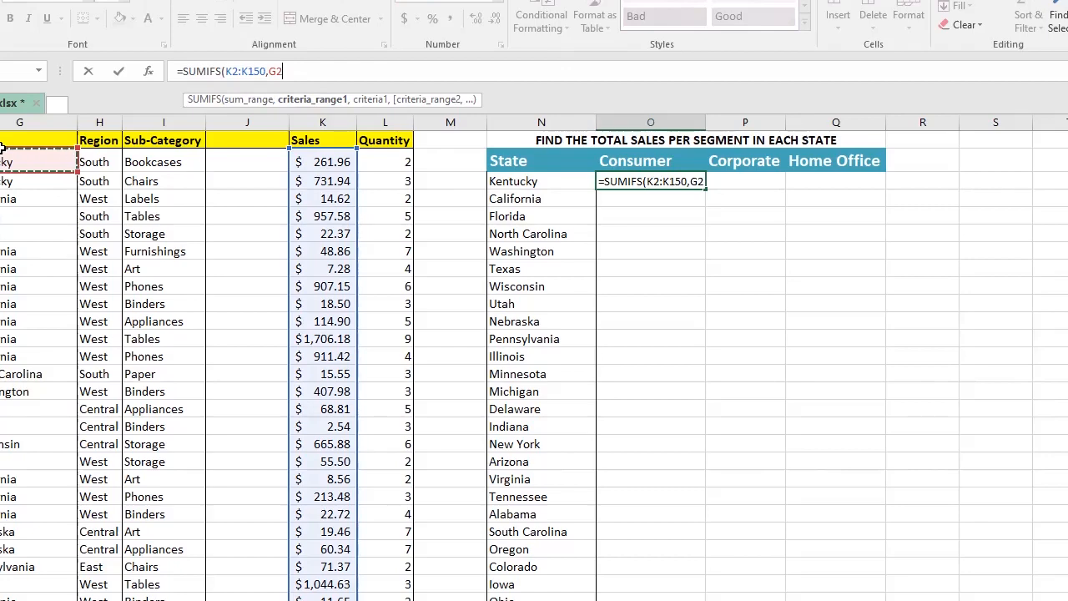
pyautogui.hotkey('ctrl', 'shift', 'Down')
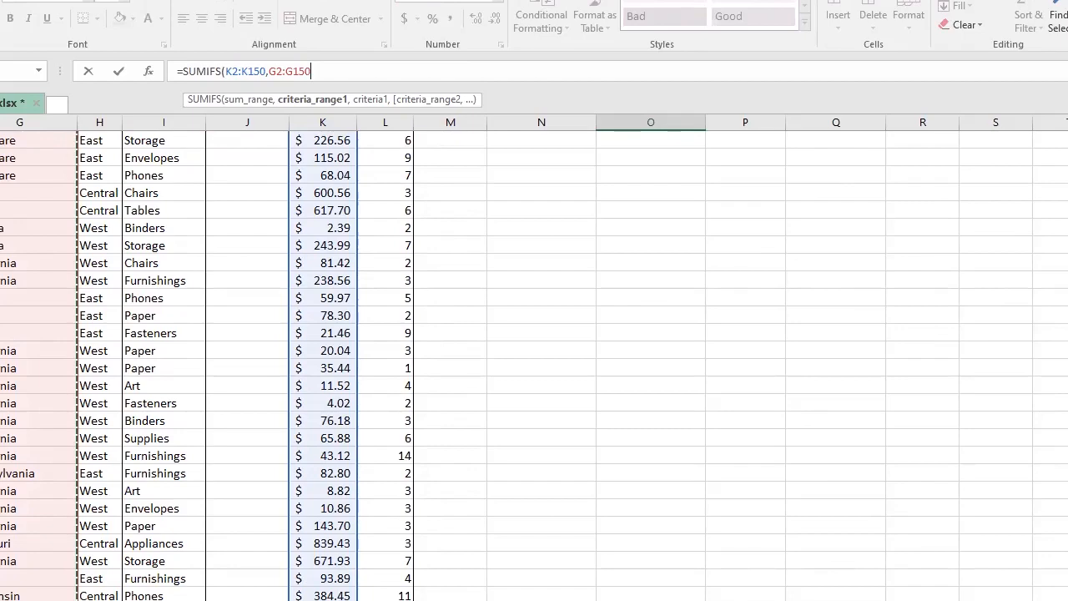
pyautogui.hotkey('ctrl', 'BackSpace')
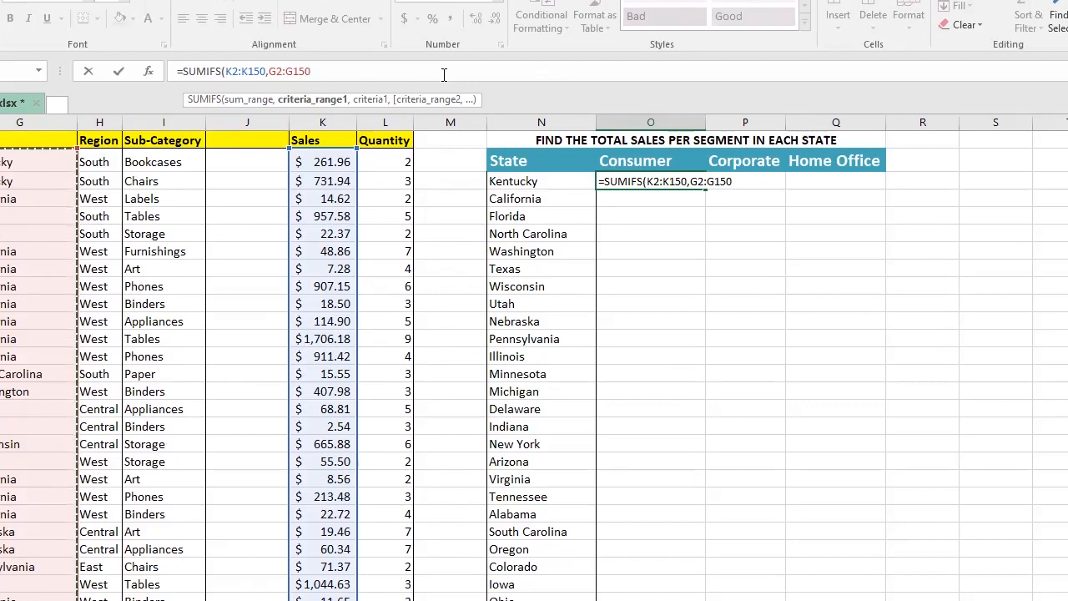
pyautogui.write(',')
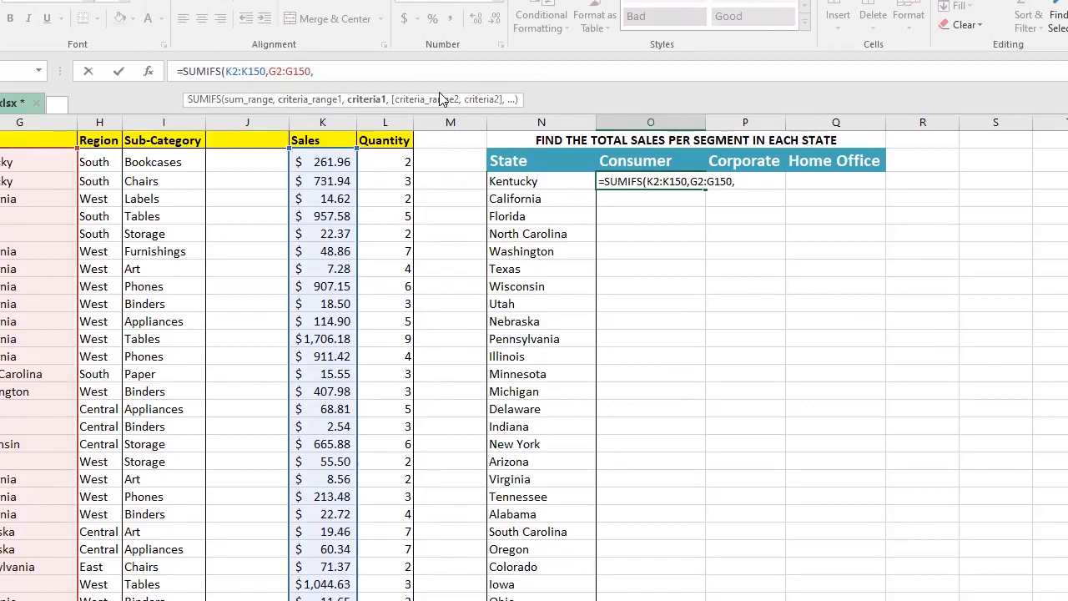
pyautogui.click(542, 181)
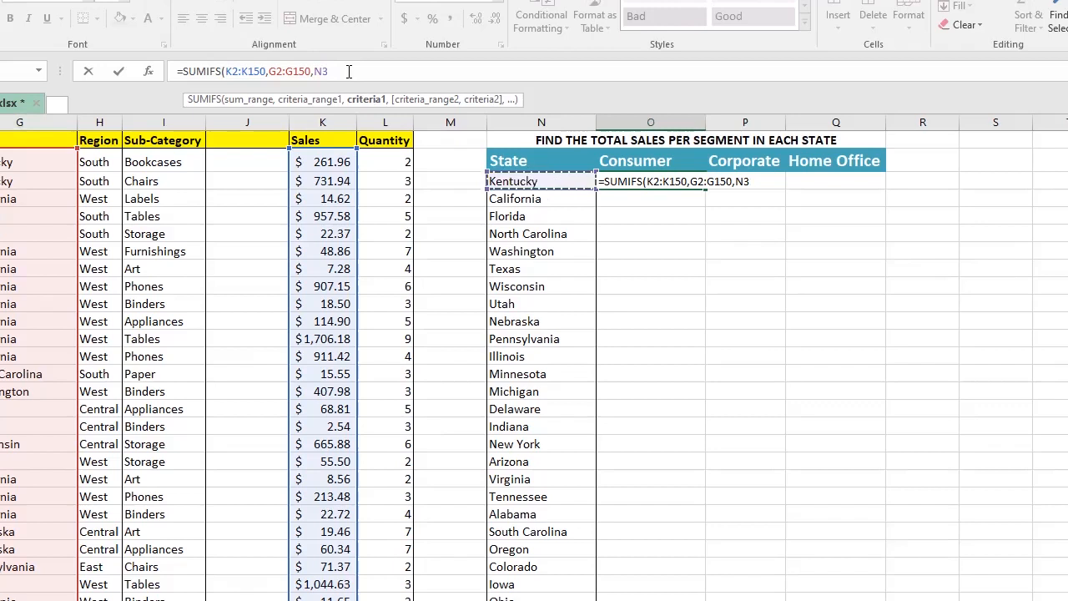
pyautogui.write(',')
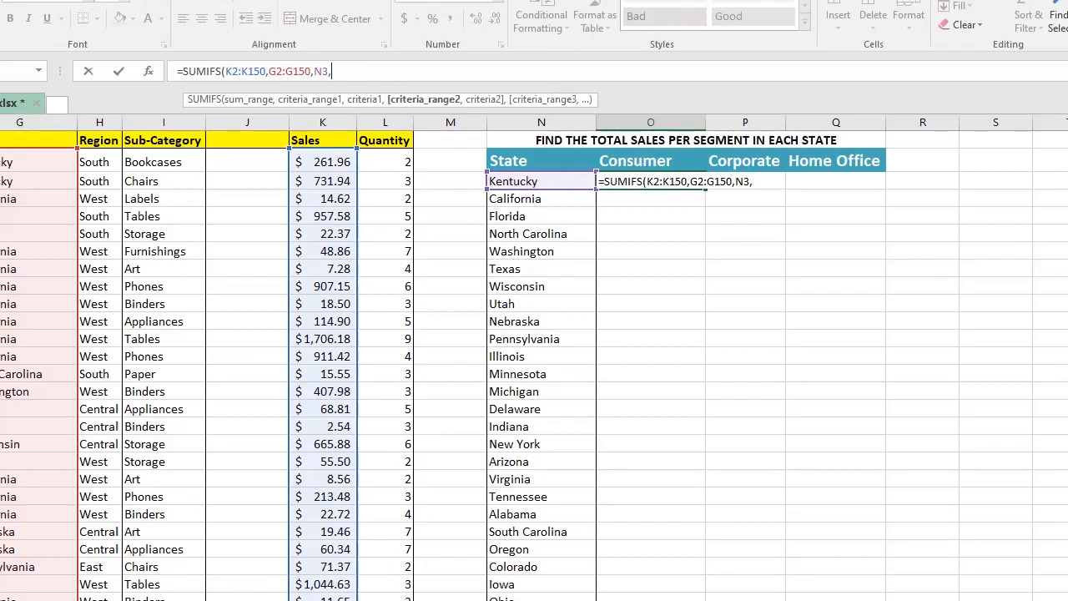
pyautogui.write('F2')
pyautogui.hotkey('ctrl', 'shift', 'Down')
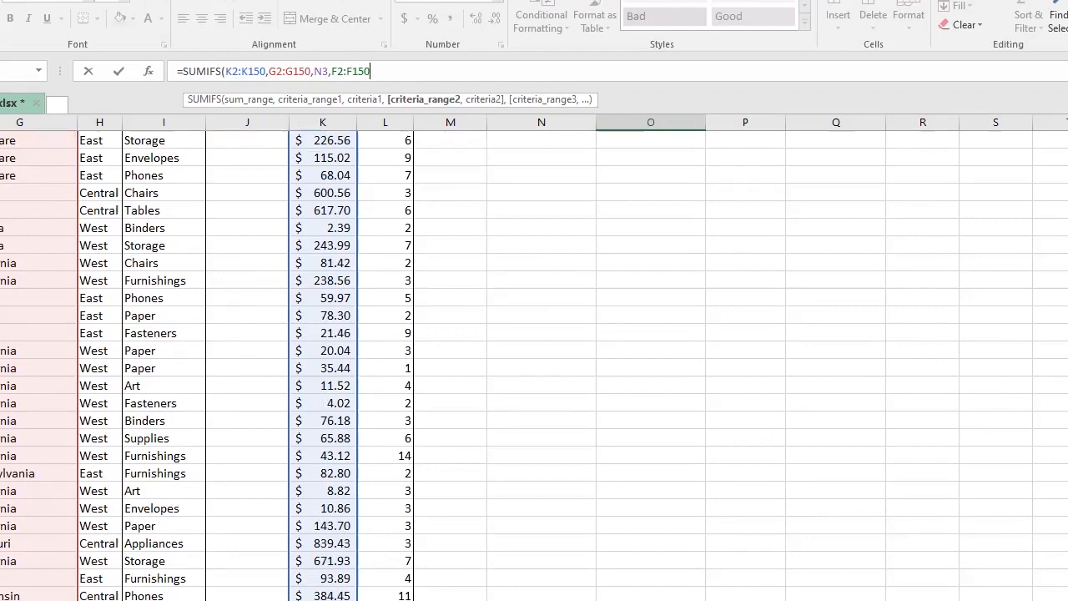
pyautogui.write(',')
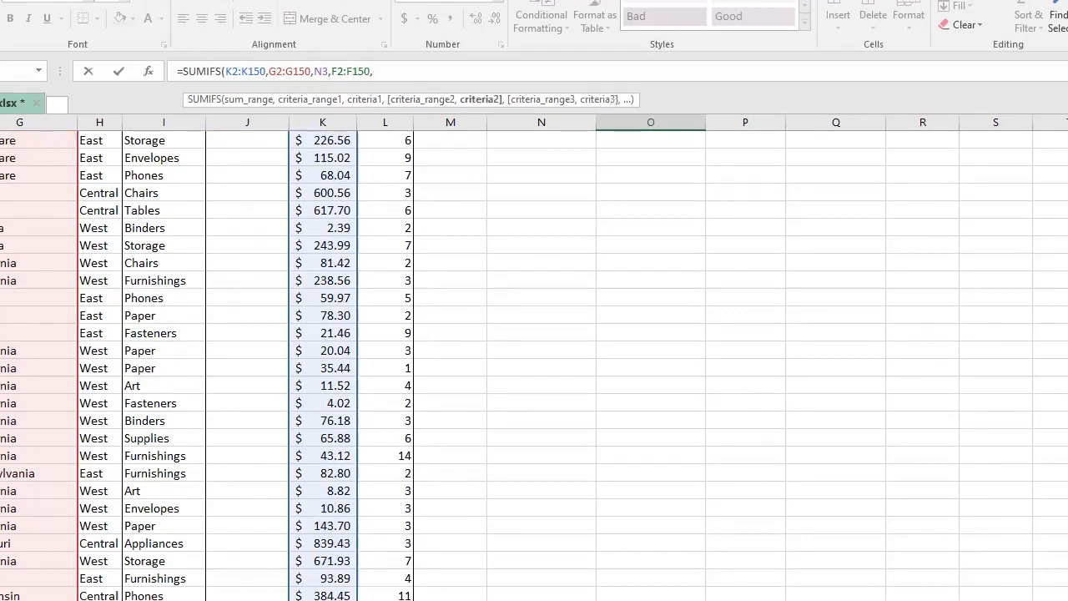
pyautogui.hotkey('ctrl', 'BackSpace')
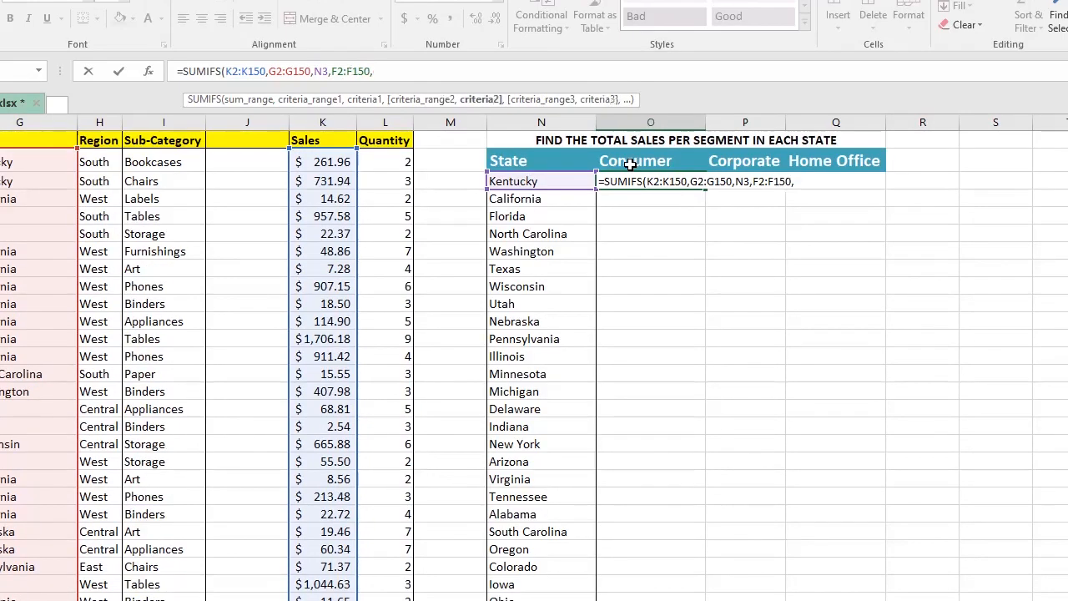
pyautogui.click(628, 163)
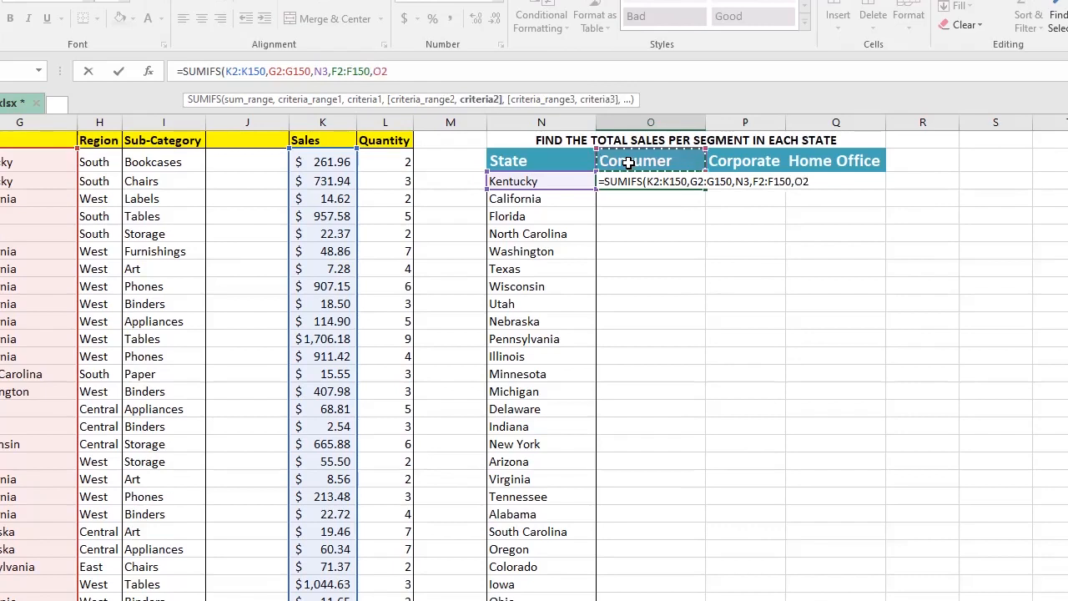
pyautogui.write(')')
pyautogui.press('Return')
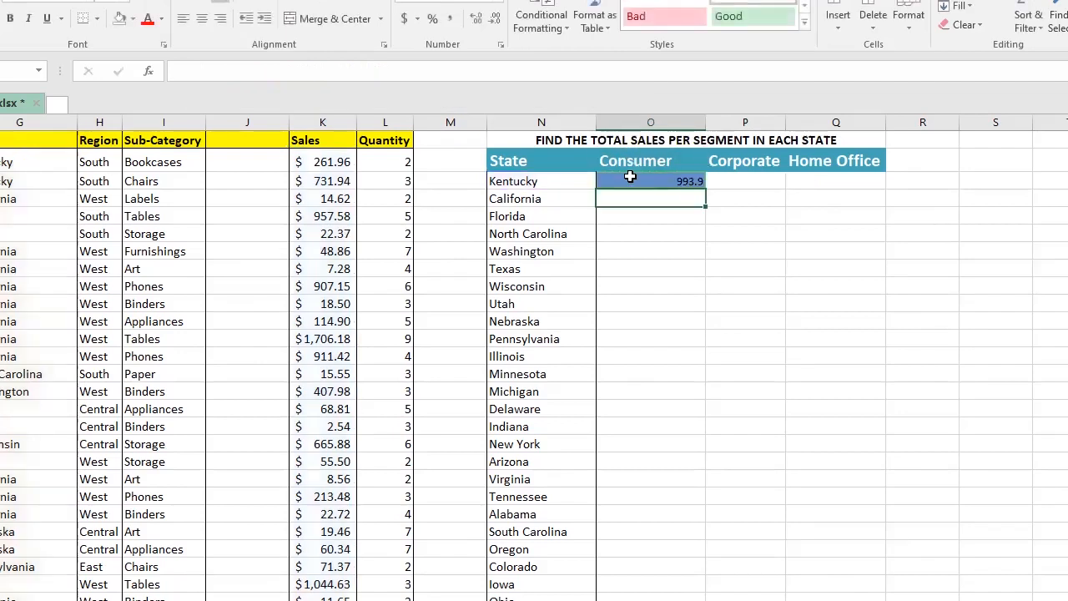
pyautogui.click(649, 184)
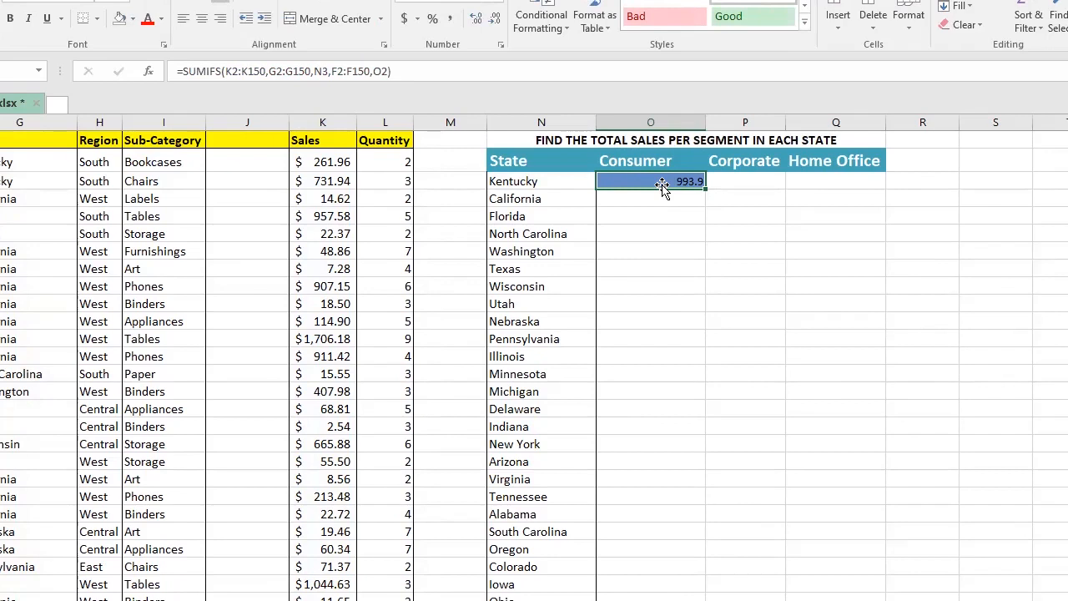
pyautogui.click(404, 18)
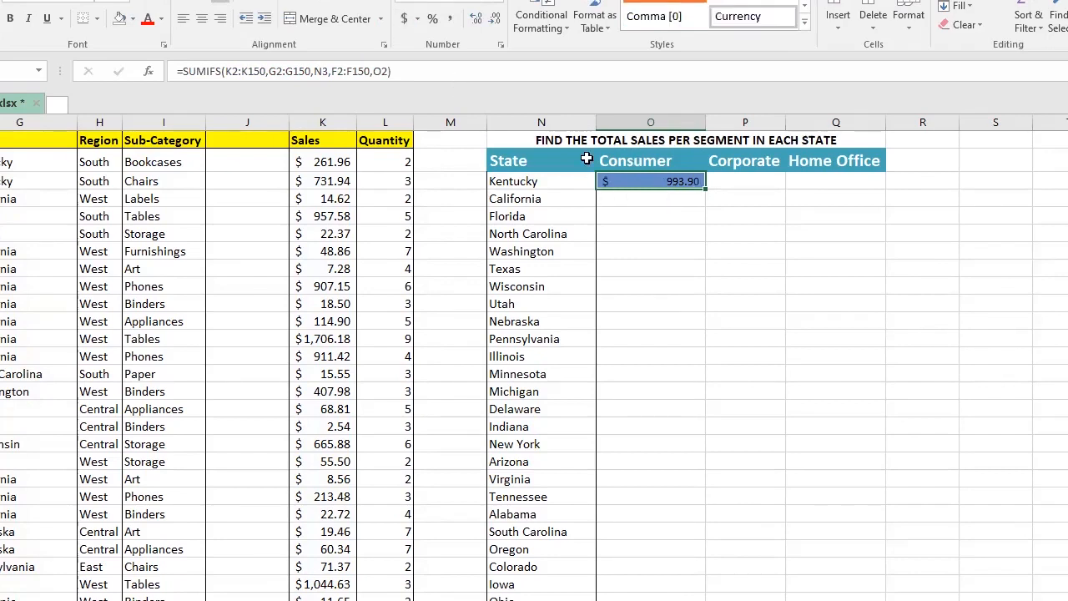
pyautogui.click(502, 5)
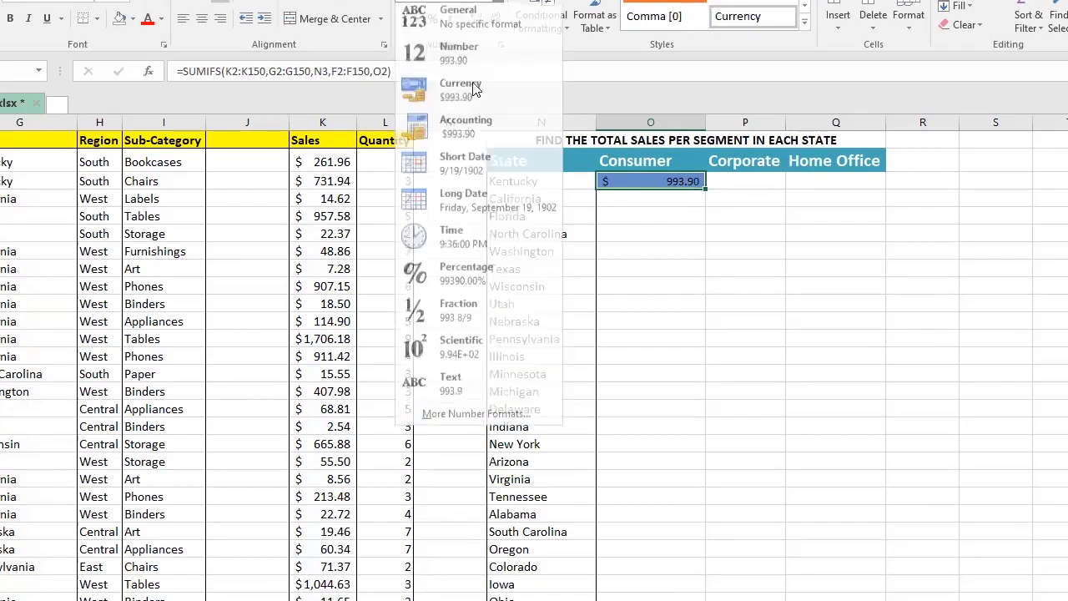
pyautogui.click(649, 213)
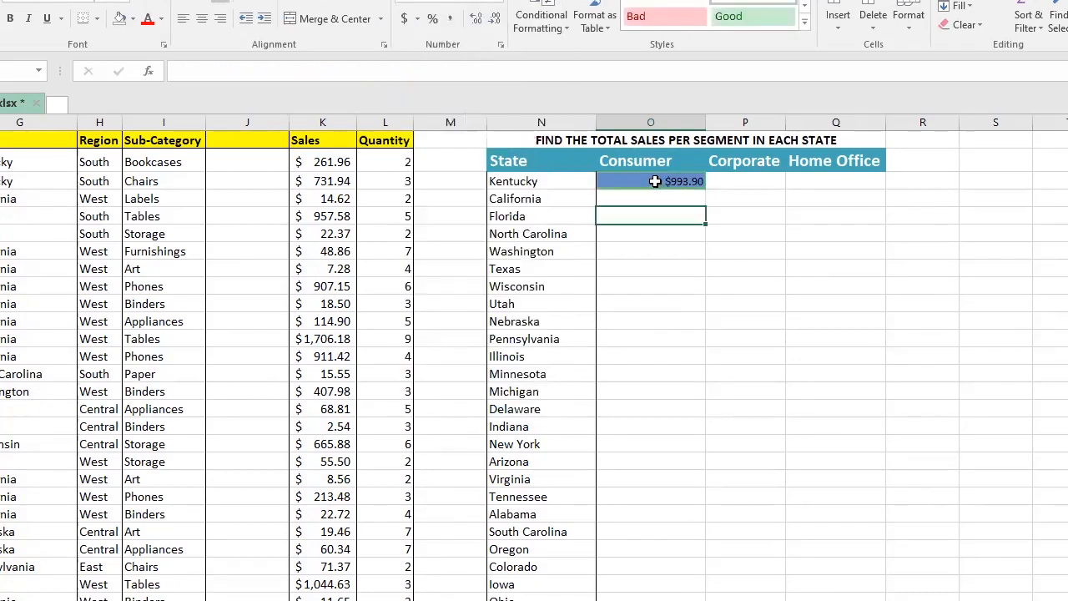
pyautogui.click(663, 187)
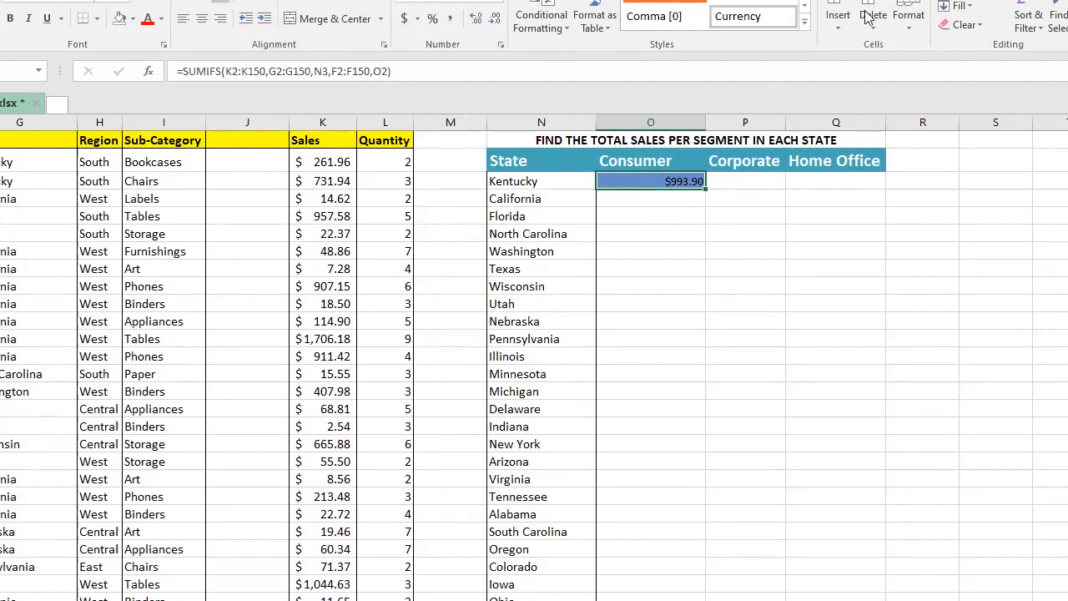
pyautogui.click(990, 67)
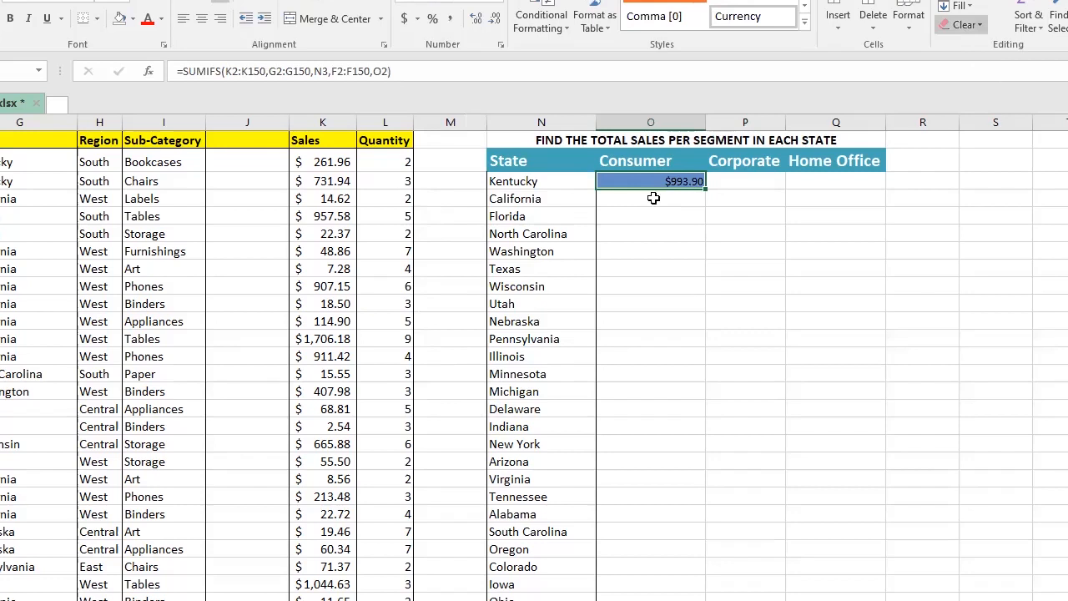
# Step: Format the Kentucky Consumer total as bold Currency with a larger font size
pyautogui.click(500, 3)
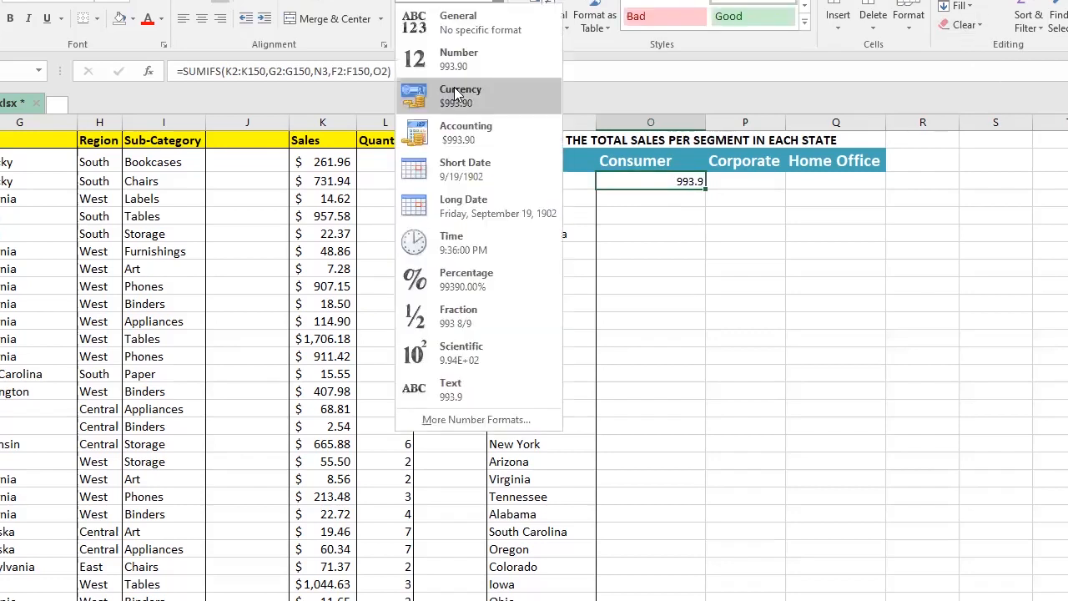
pyautogui.click(478, 95)
pyautogui.click(678, 211)
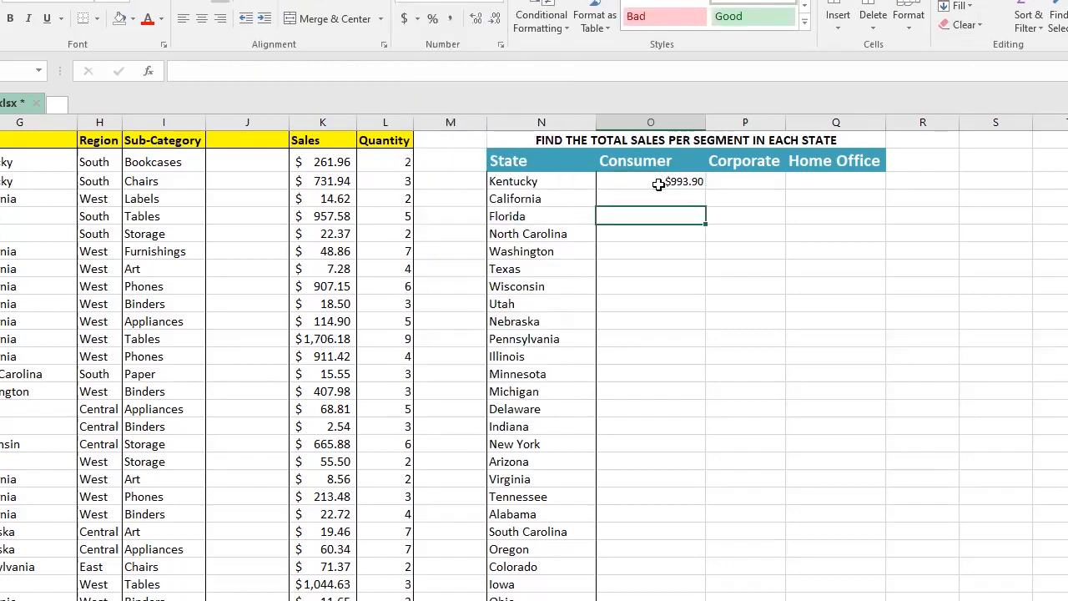
pyautogui.click(675, 181)
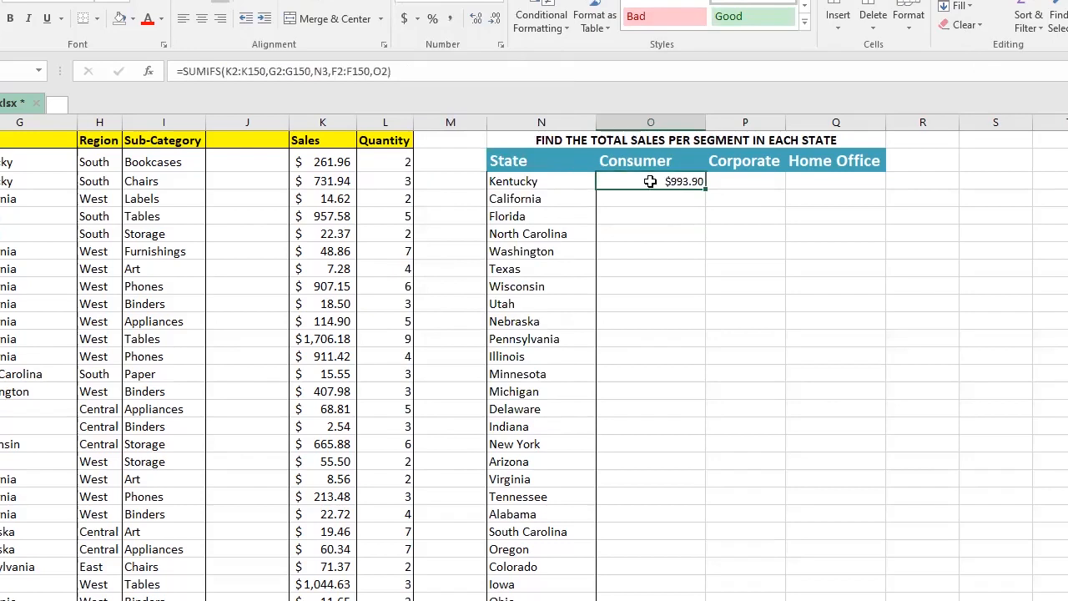
pyautogui.click(12, 17)
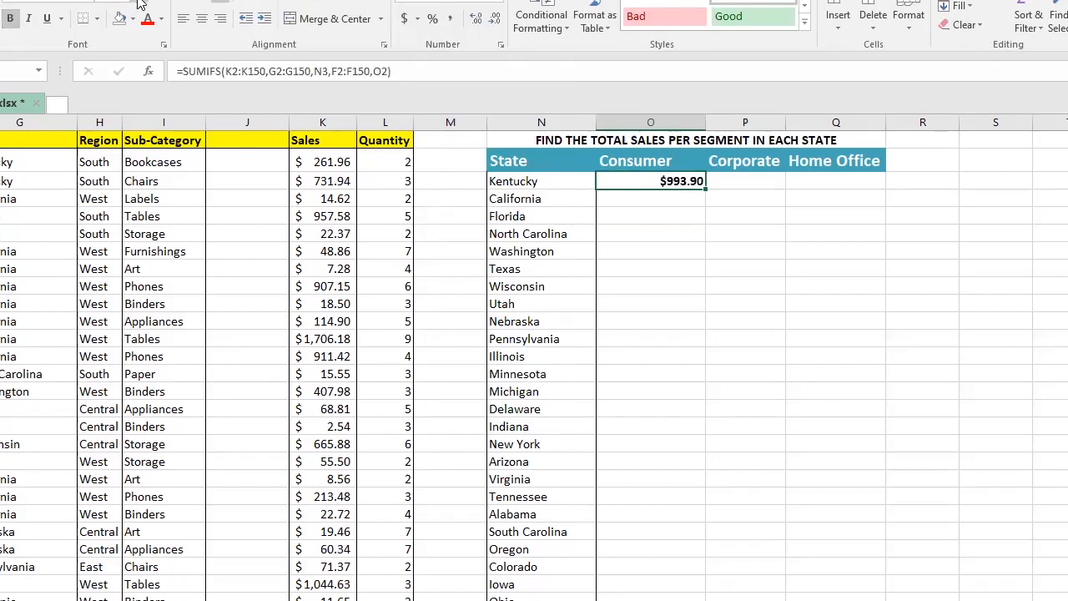
pyautogui.click(137, 4)
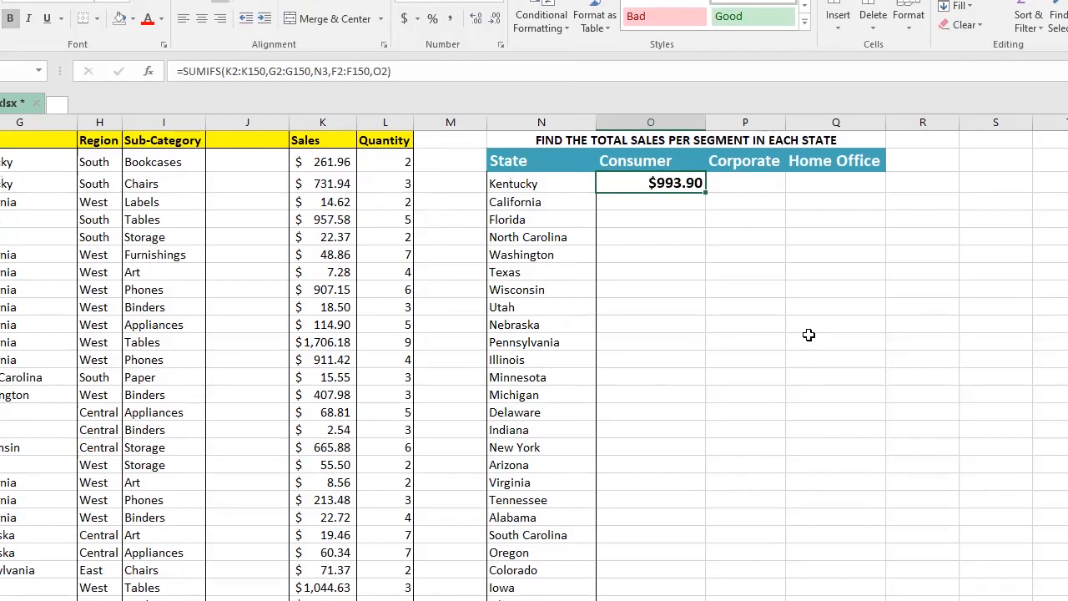
# Step: Inspect the Kentucky Consumer formula, the Consumer heading and the California and Florida state cells
pyautogui.click(835, 342)
pyautogui.click(651, 181)
pyautogui.click(620, 165)
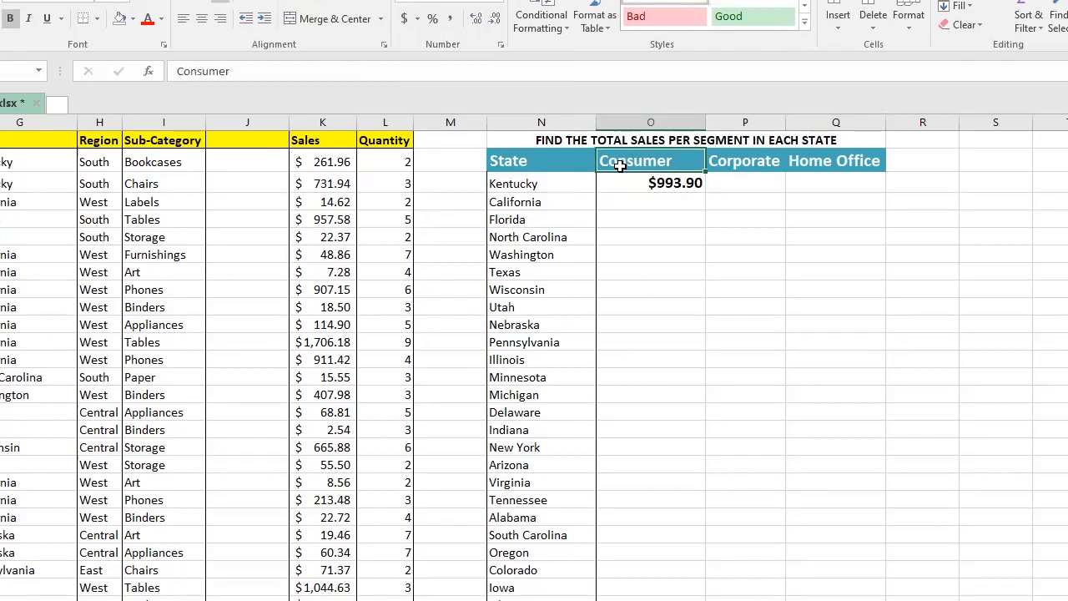
pyautogui.click(650, 200)
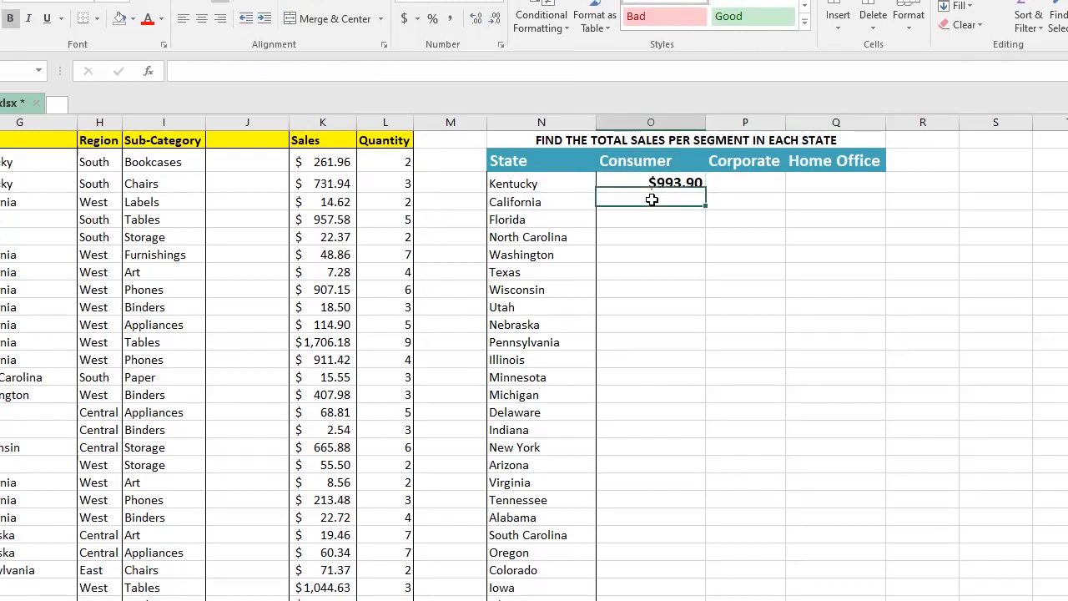
pyautogui.click(628, 160)
pyautogui.click(528, 202)
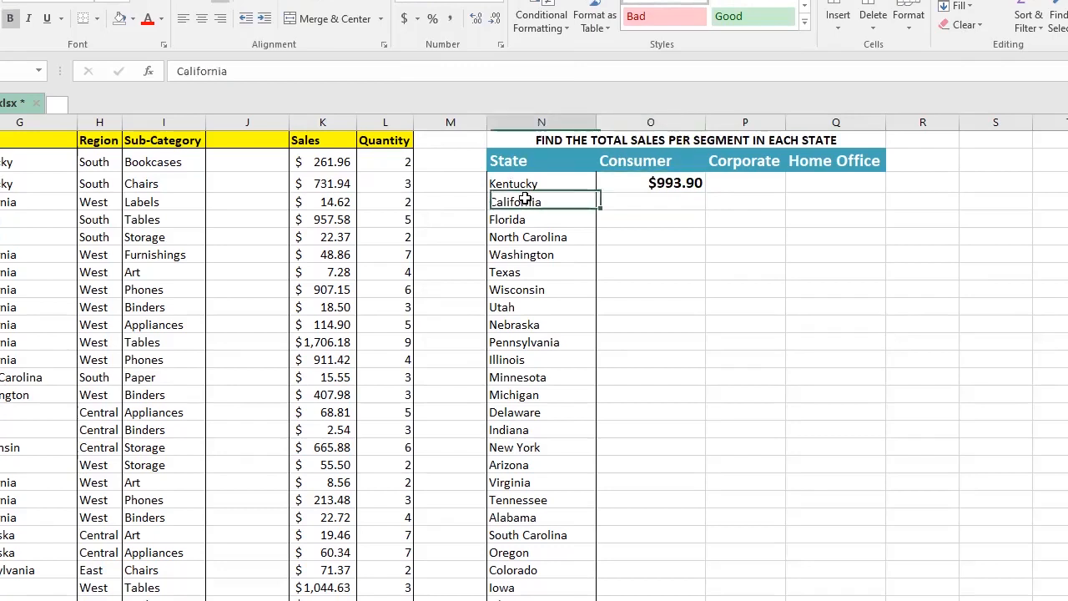
pyautogui.click(631, 161)
pyautogui.click(519, 219)
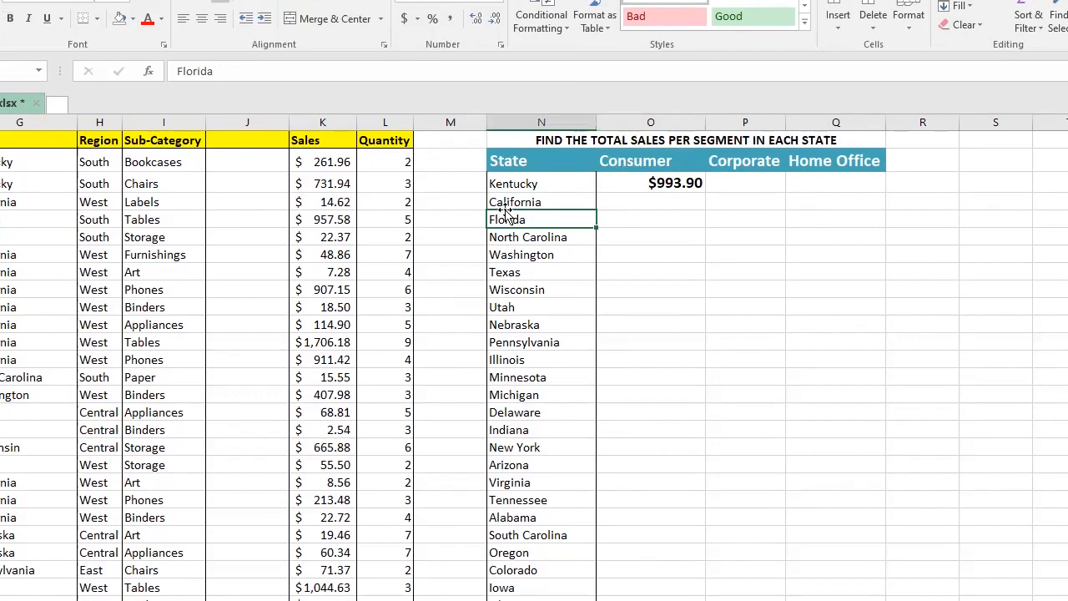
# Step: Start a SUMIFS formula in California's Consumer cell with K2:K150 of the Sales column as the sum range
pyautogui.click(641, 199)
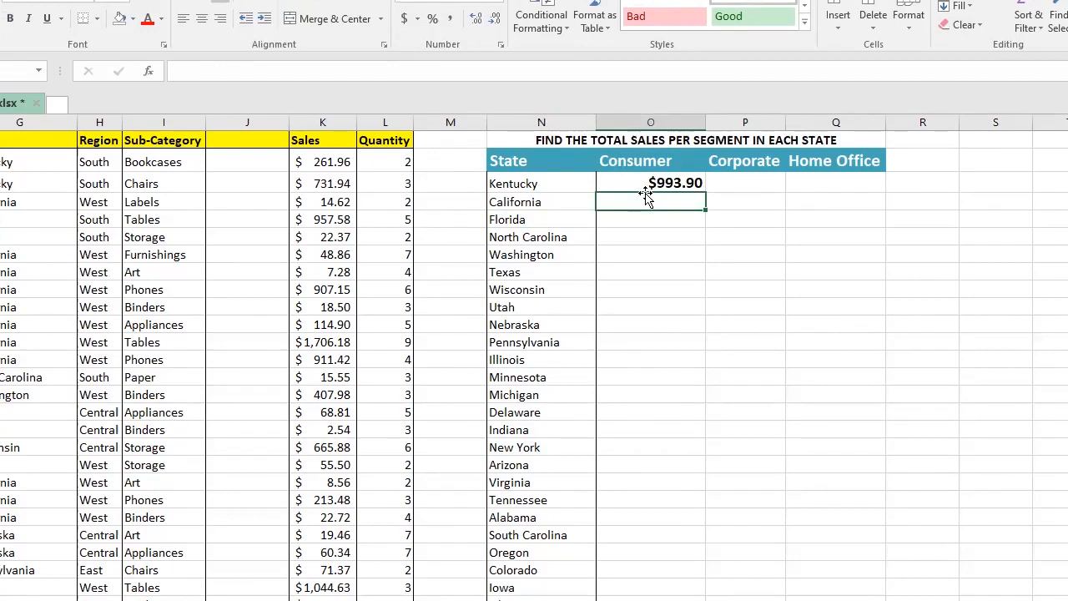
pyautogui.write('=')
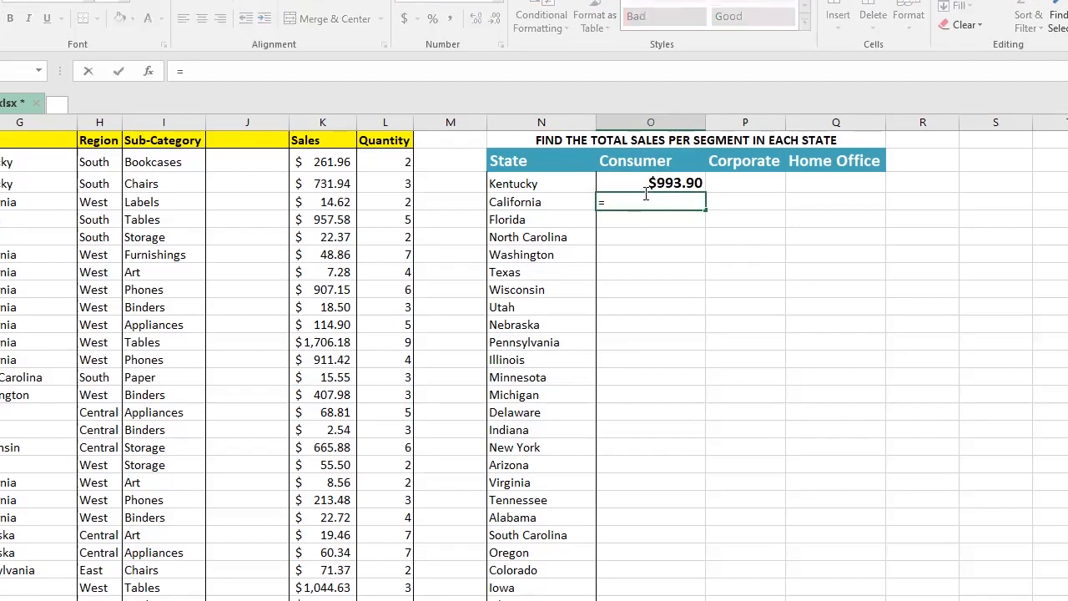
pyautogui.write('sumif')
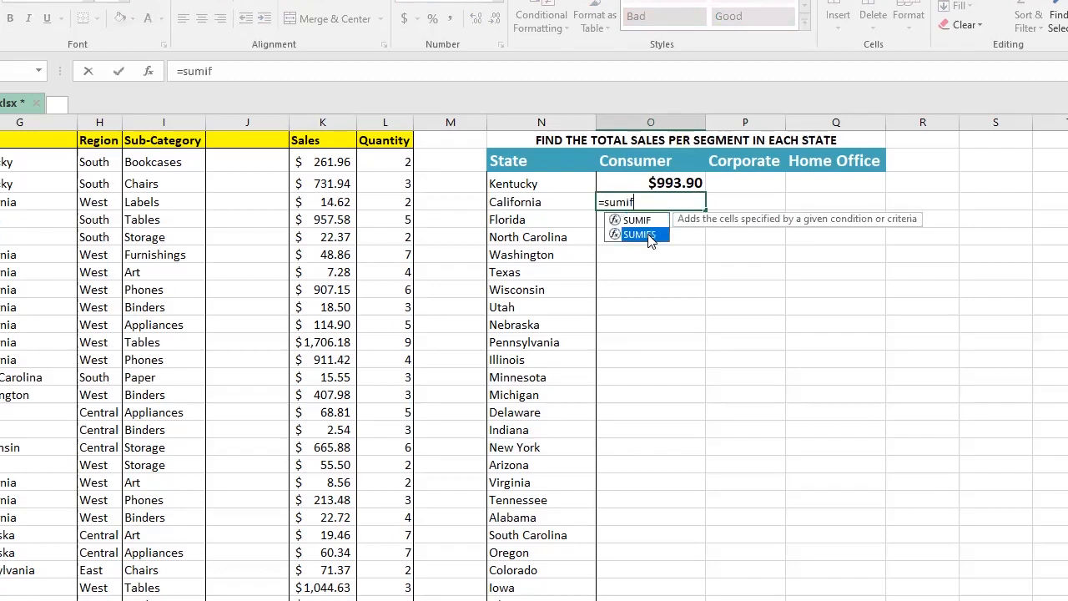
pyautogui.doubleClick(639, 235)
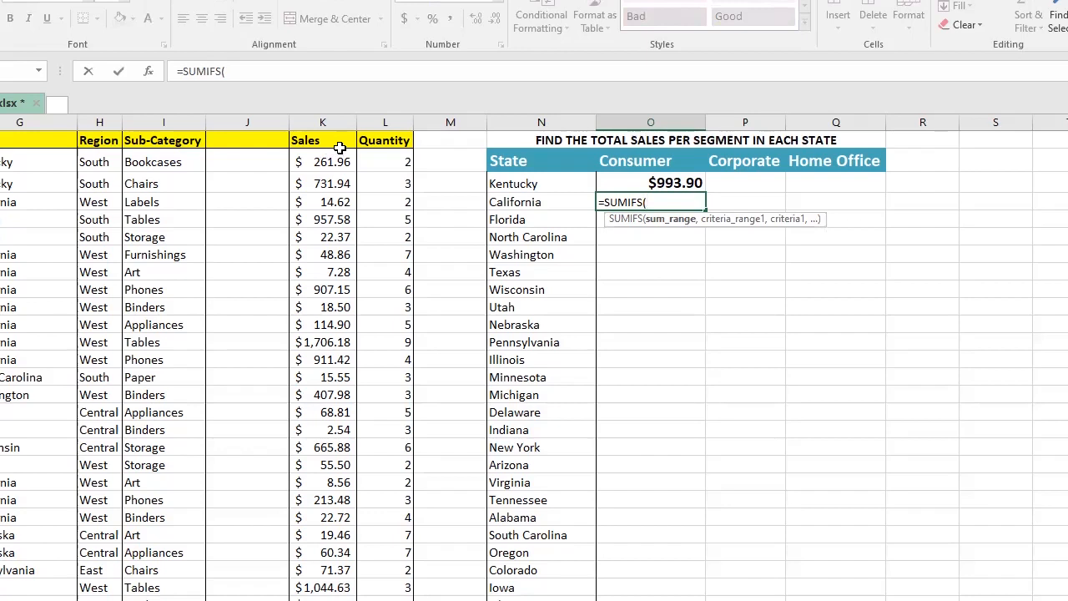
pyautogui.click(331, 160)
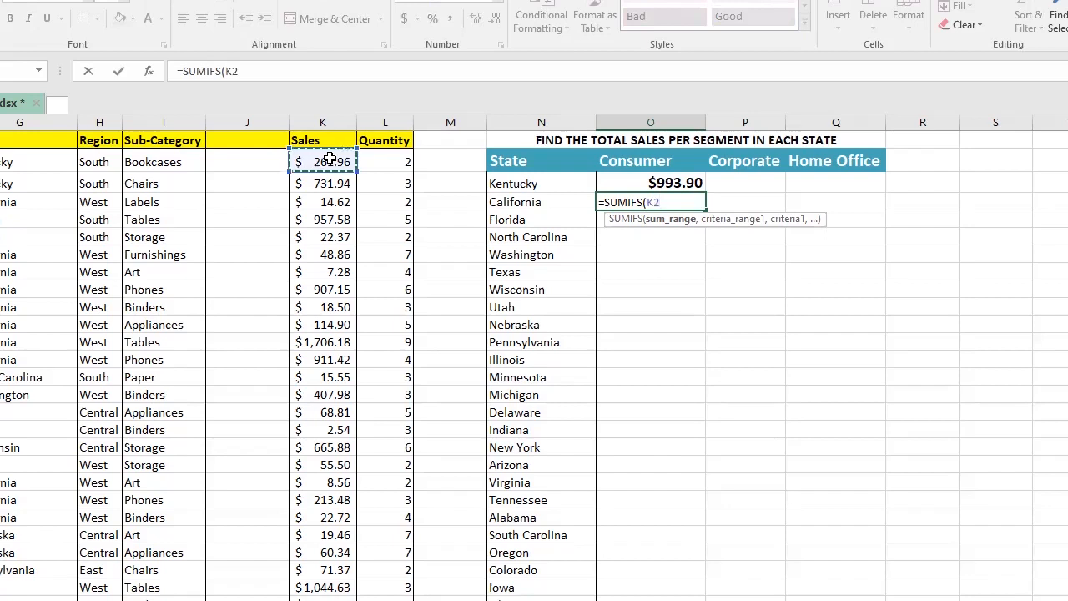
pyautogui.hotkey('ctrl', 'shift', 'Down')
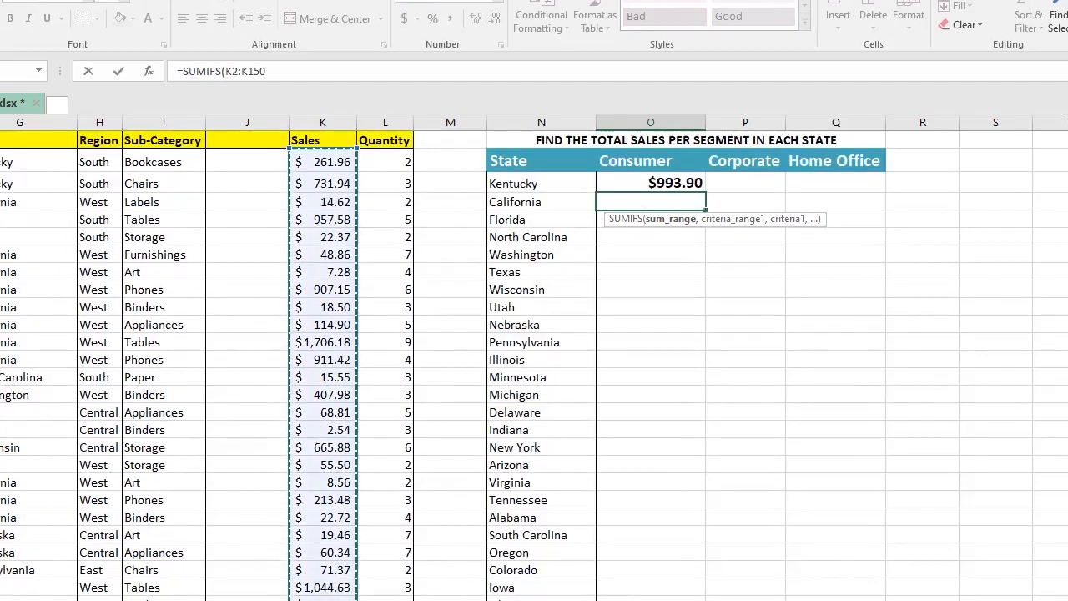
pyautogui.write(',')
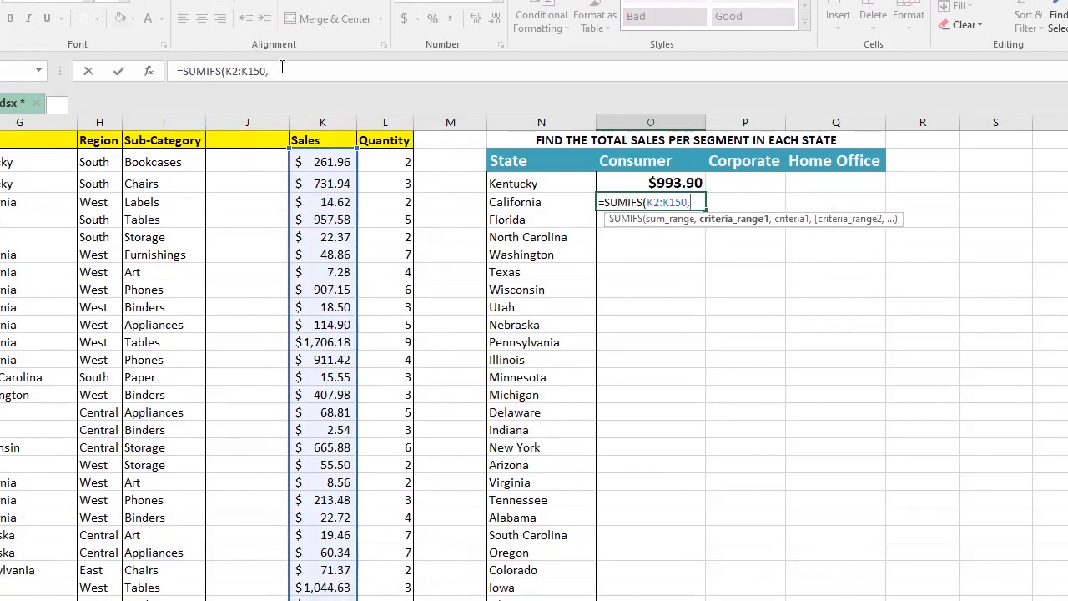
# Step: Add G2:G150 as the first criteria range, matching the California state in N4
pyautogui.click(282, 69)
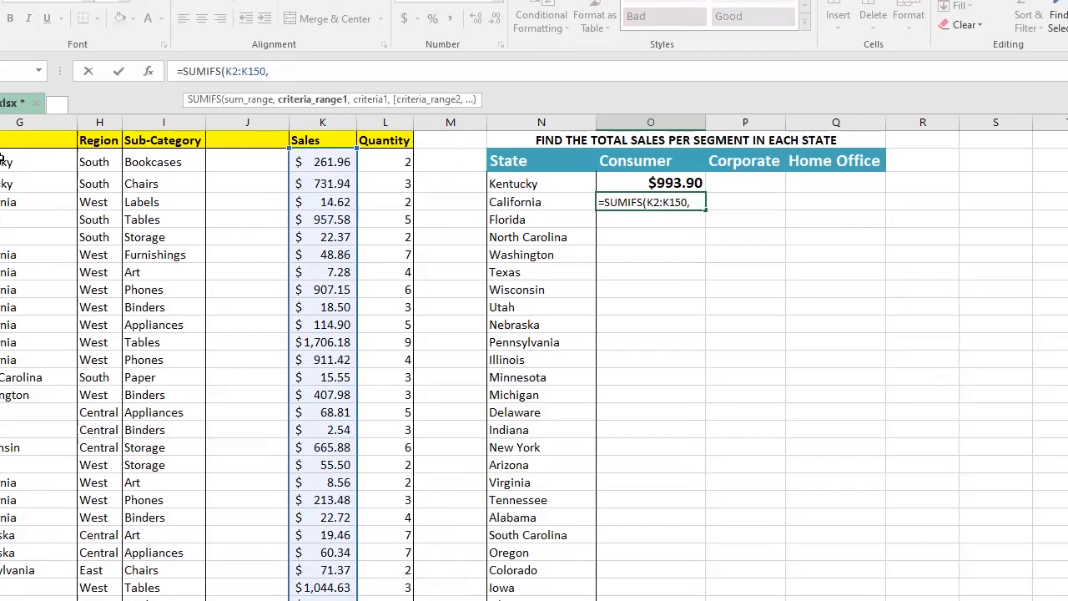
pyautogui.click(1, 161)
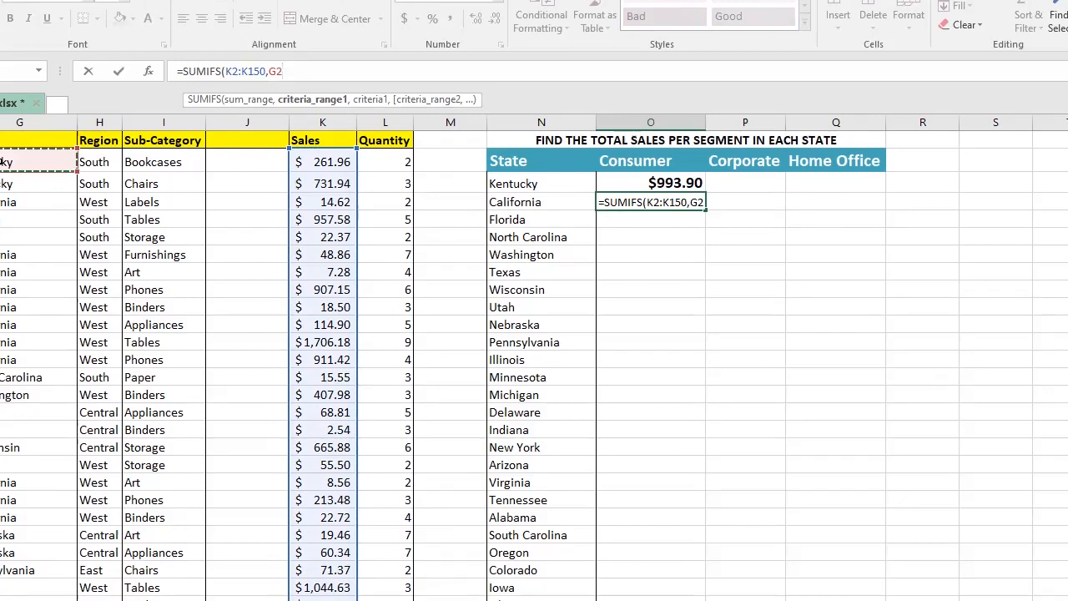
pyautogui.hotkey('ctrl', 'shift', 'Down')
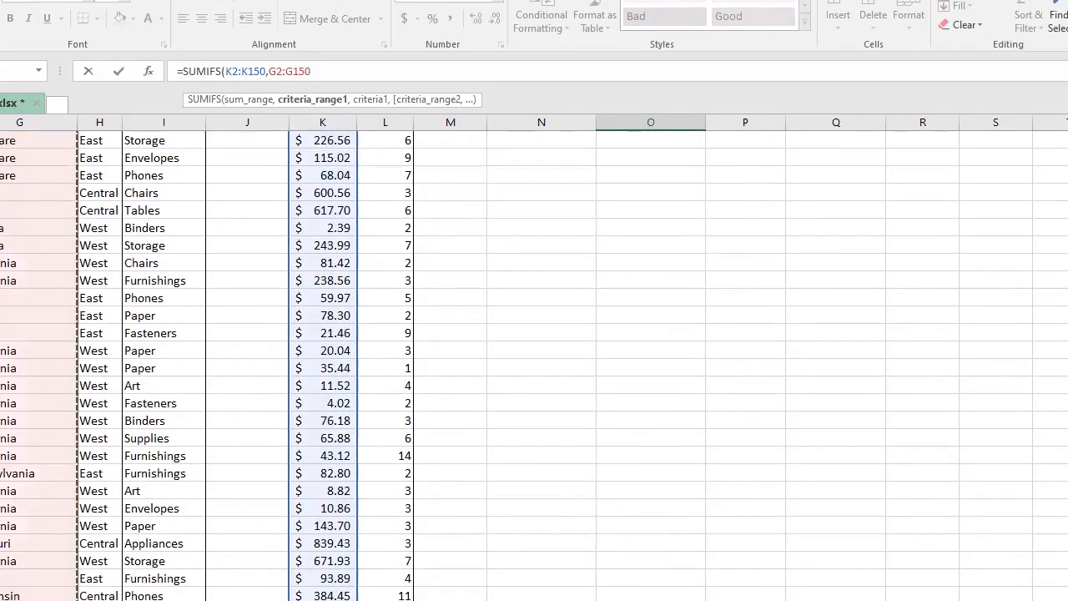
pyautogui.write(',')
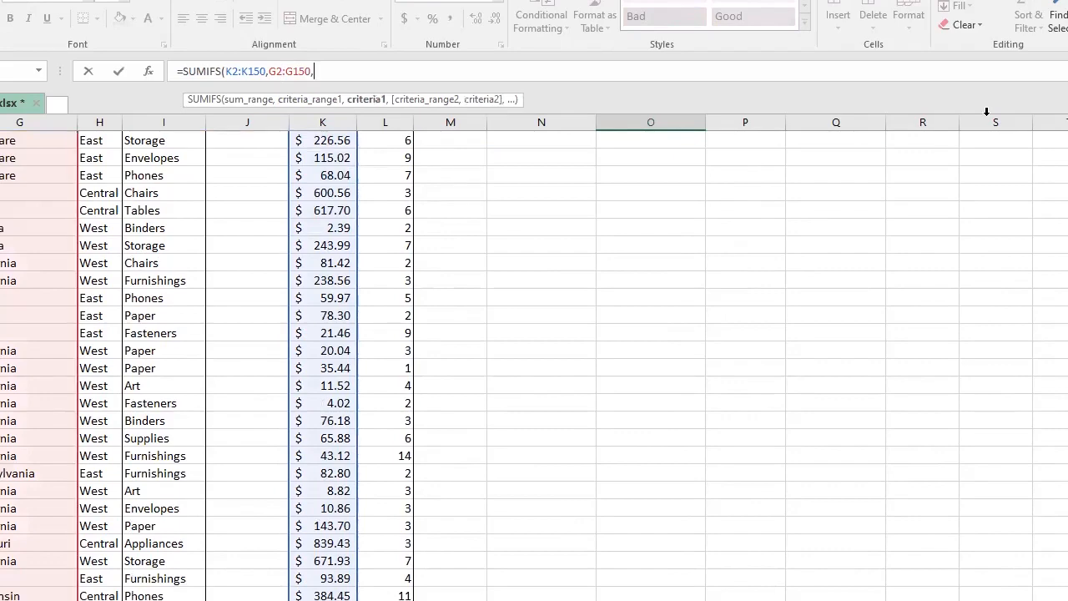
pyautogui.hotkey('ctrl', 'BackSpace')
pyautogui.click(504, 203)
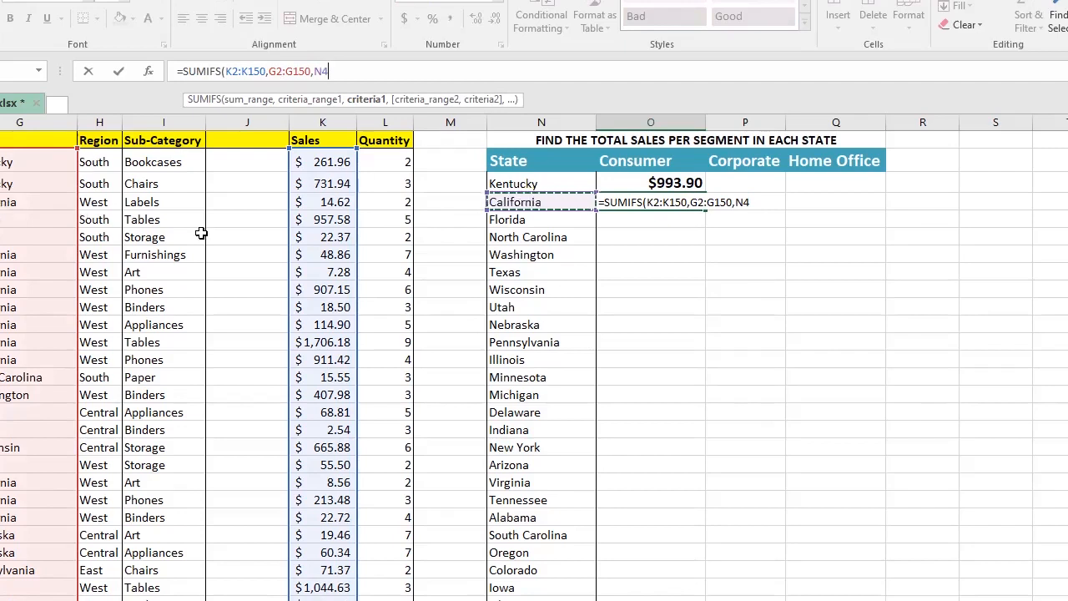
pyautogui.write(',')
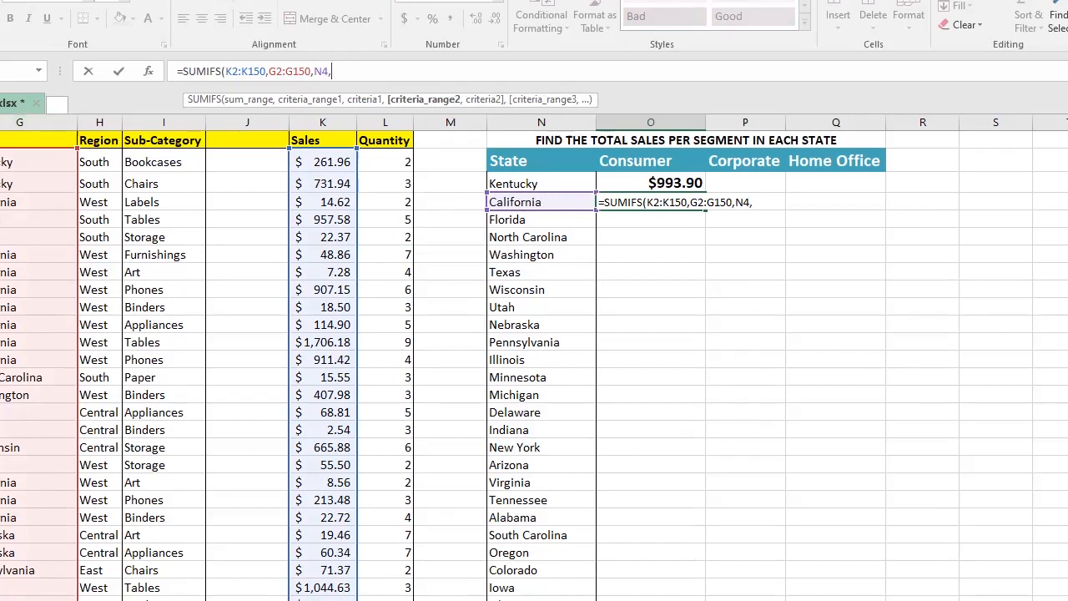
# Step: Add F2:F150 as the second criteria range matching the Consumer heading O2, and enter the formula
pyautogui.write('F2')
pyautogui.hotkey('ctrl', 'shift', 'Down')
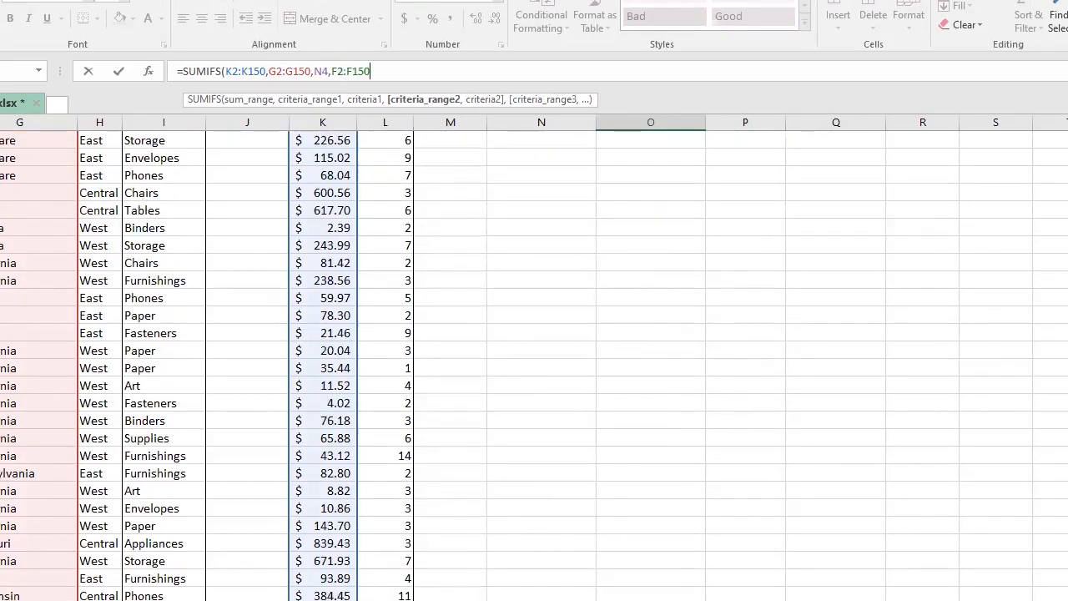
pyautogui.scroll(20, 651, 203)
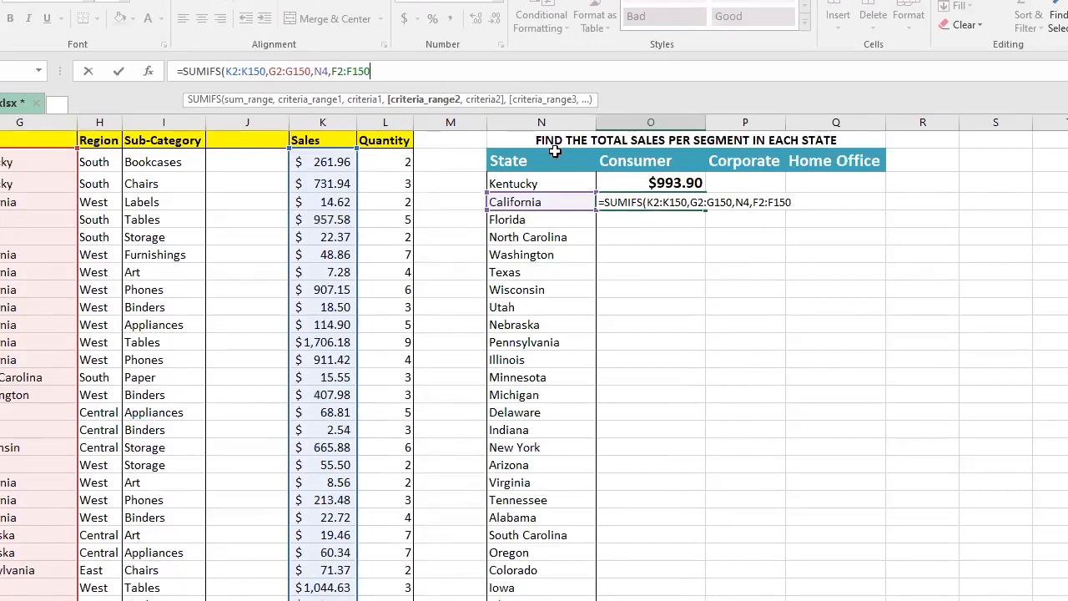
pyautogui.write(',')
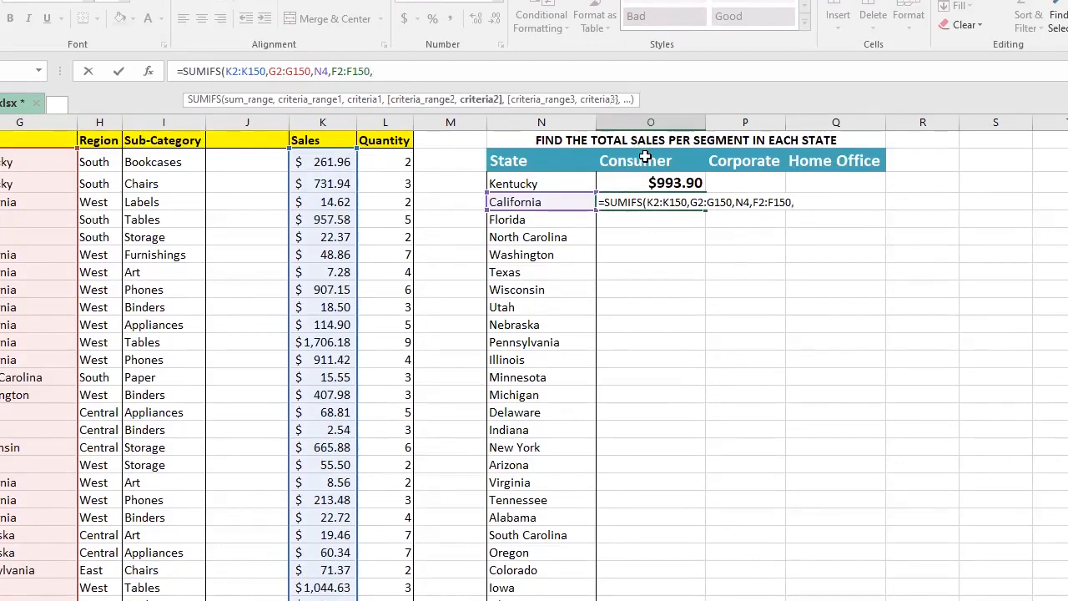
pyautogui.click(645, 157)
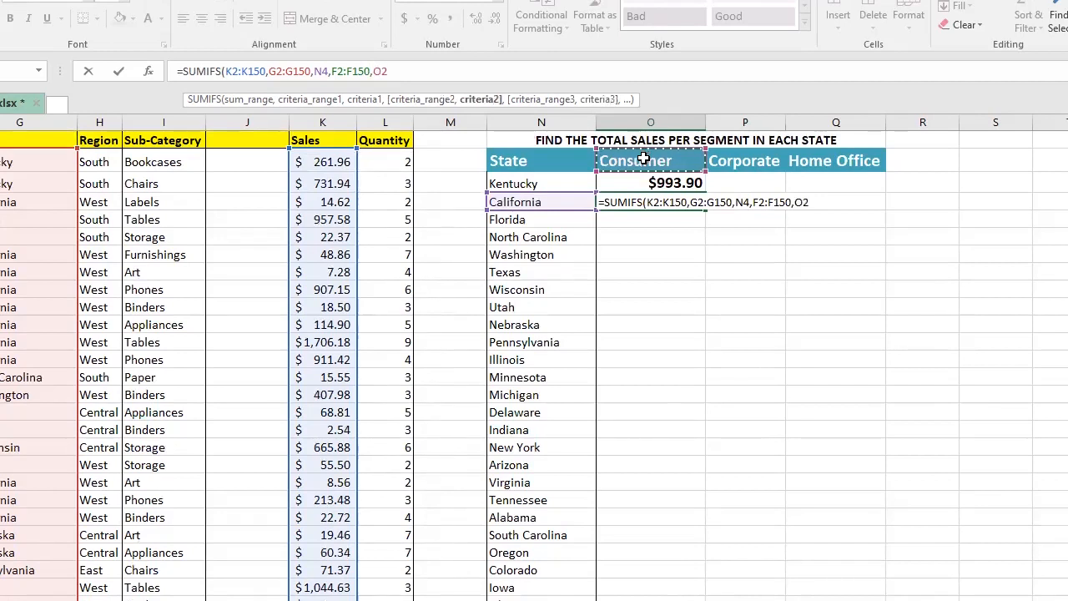
pyautogui.write(')')
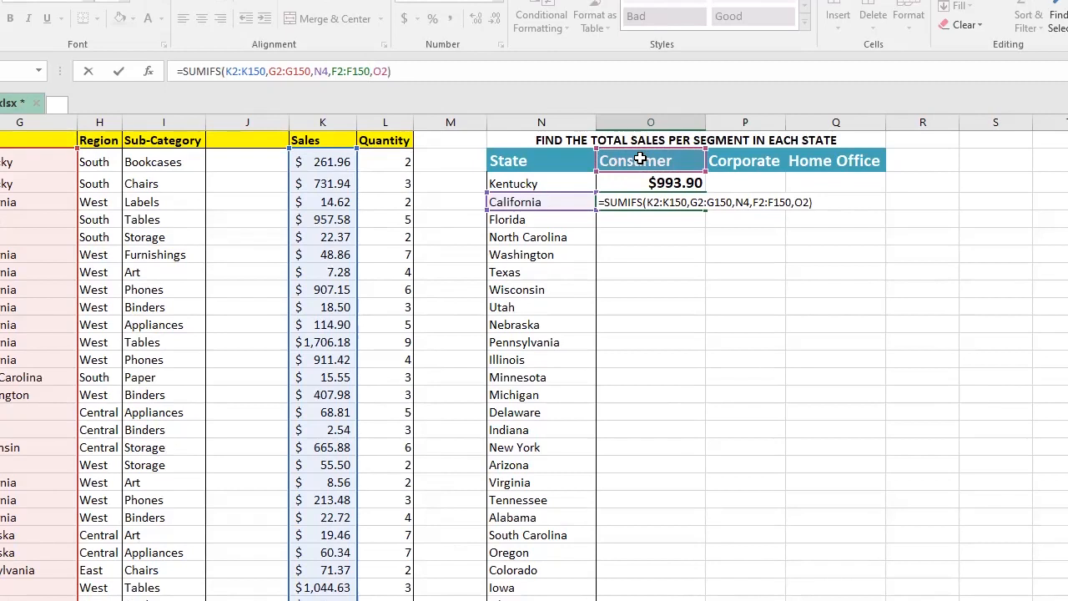
pyautogui.hotkey('ctrl', 'Return')
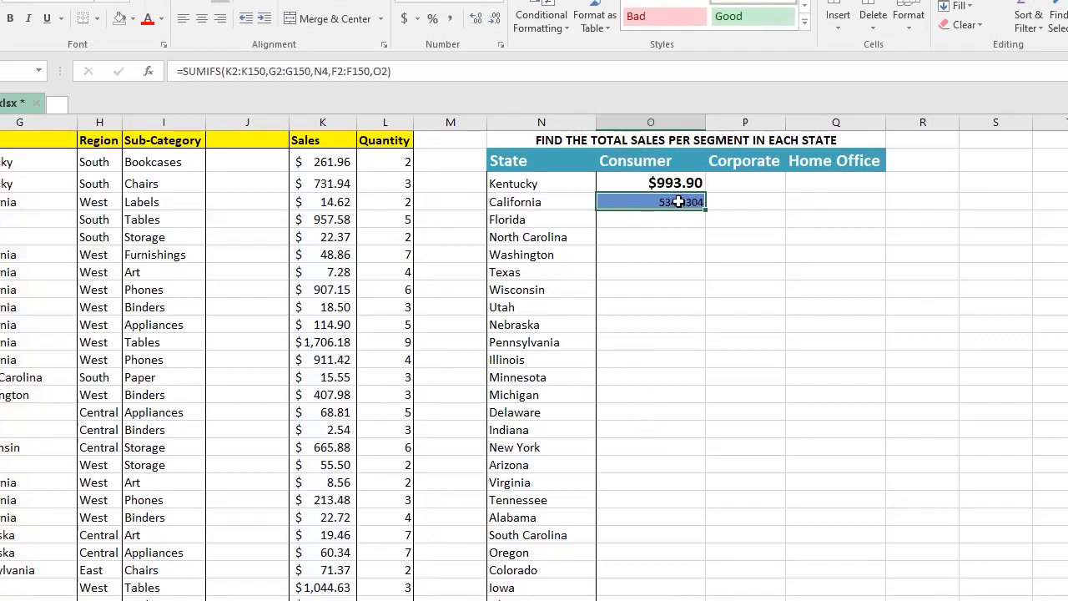
# Step: Copy the Kentucky total's bold Currency formatting onto the California Consumer total
pyautogui.moveTo(667, 185); pyautogui.dragTo(617, 199)
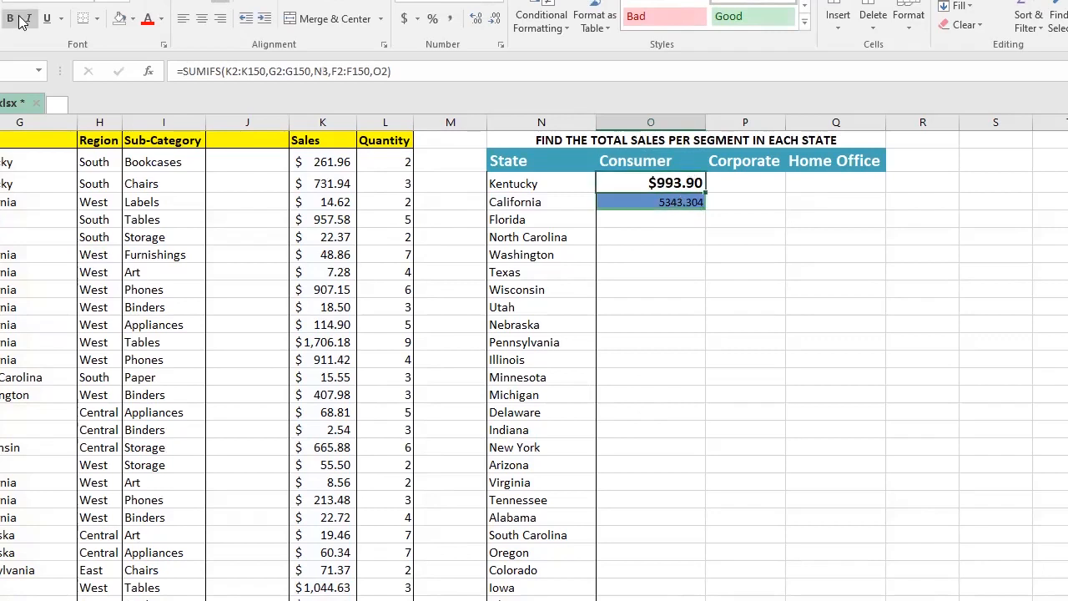
pyautogui.hotkey('ctrl', 'c')
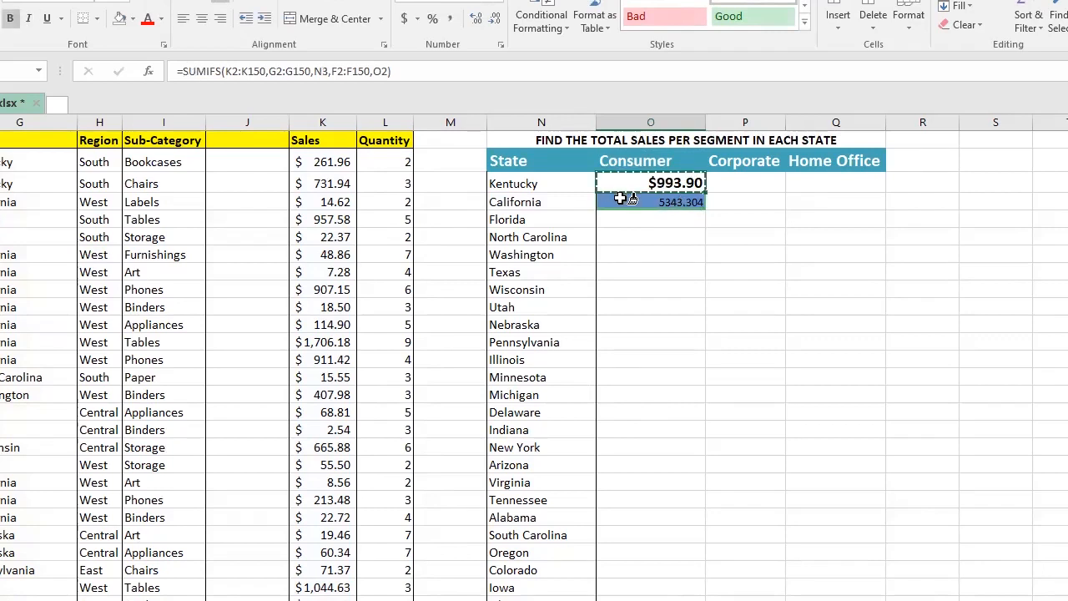
pyautogui.click(620, 199)
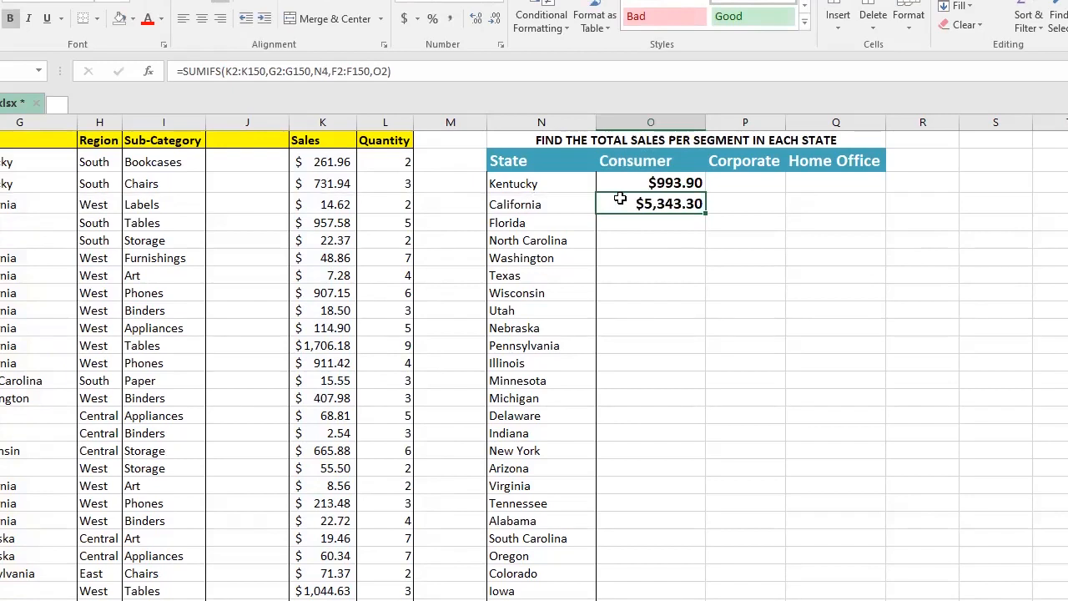
# Step: Compare the Kentucky and California Consumer formulas and the Corporate heading cell
pyautogui.click(682, 187)
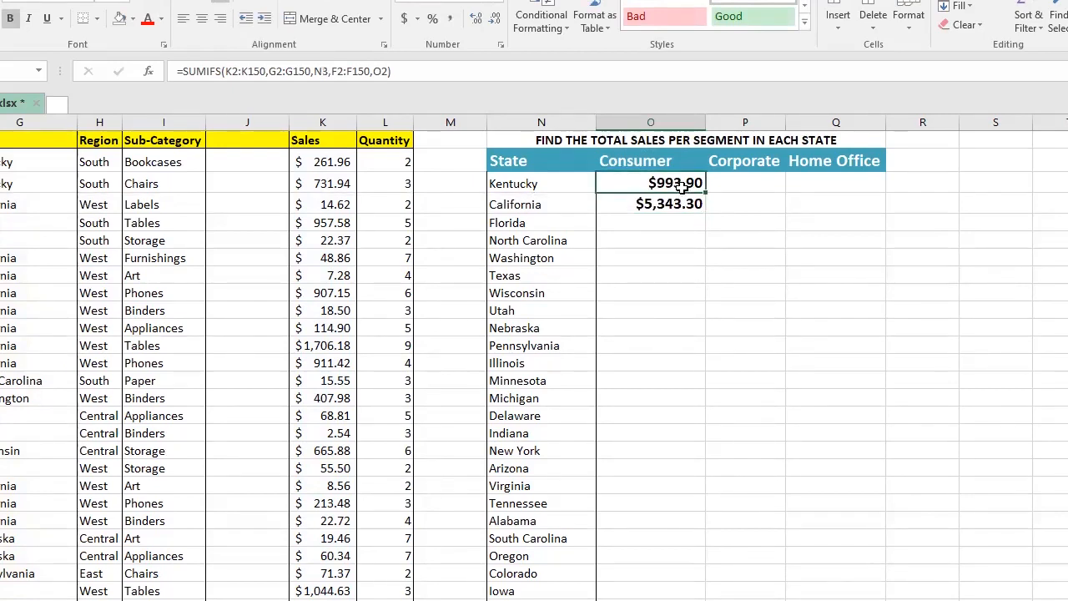
pyautogui.click(676, 205)
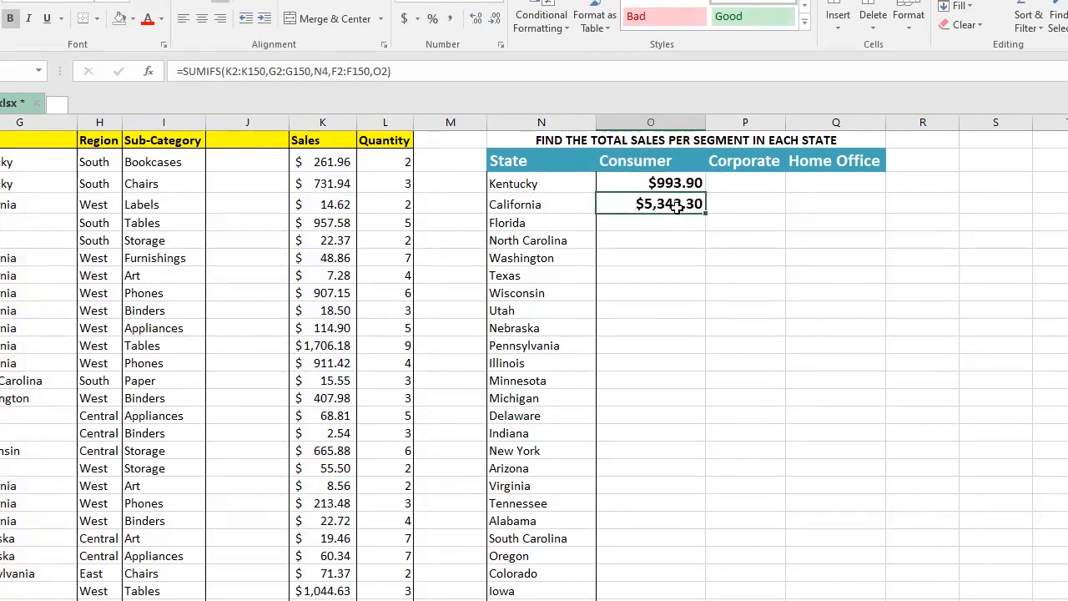
pyautogui.press('Down')
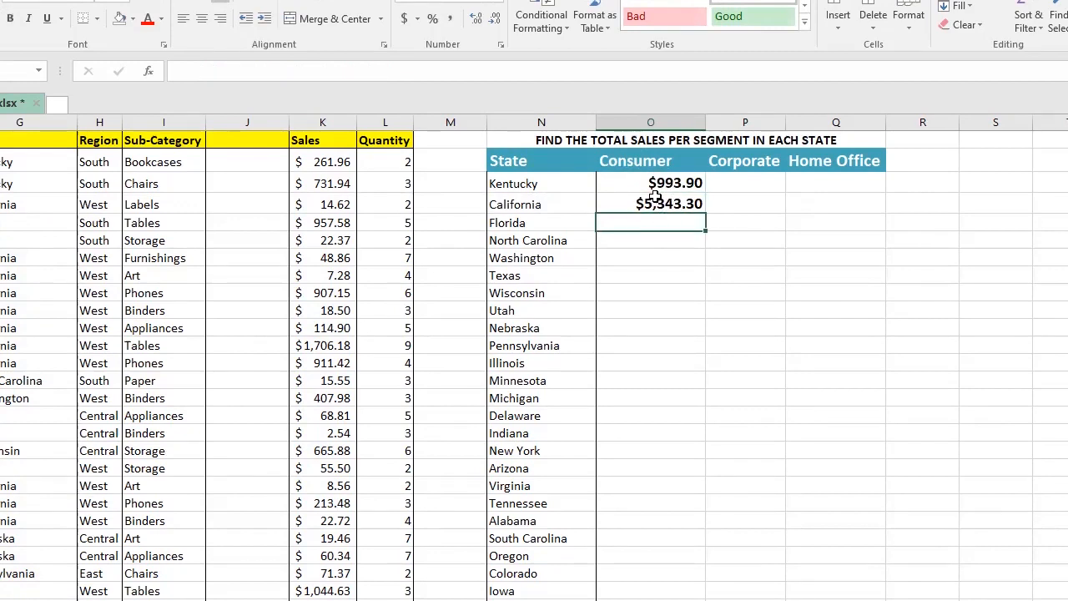
pyautogui.click(673, 183)
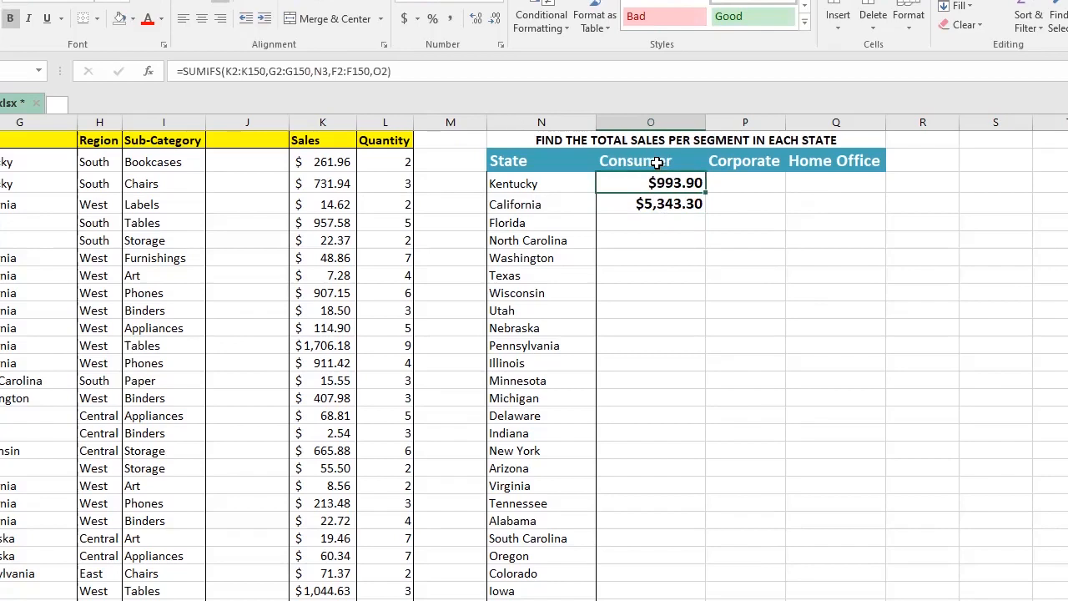
pyautogui.click(733, 163)
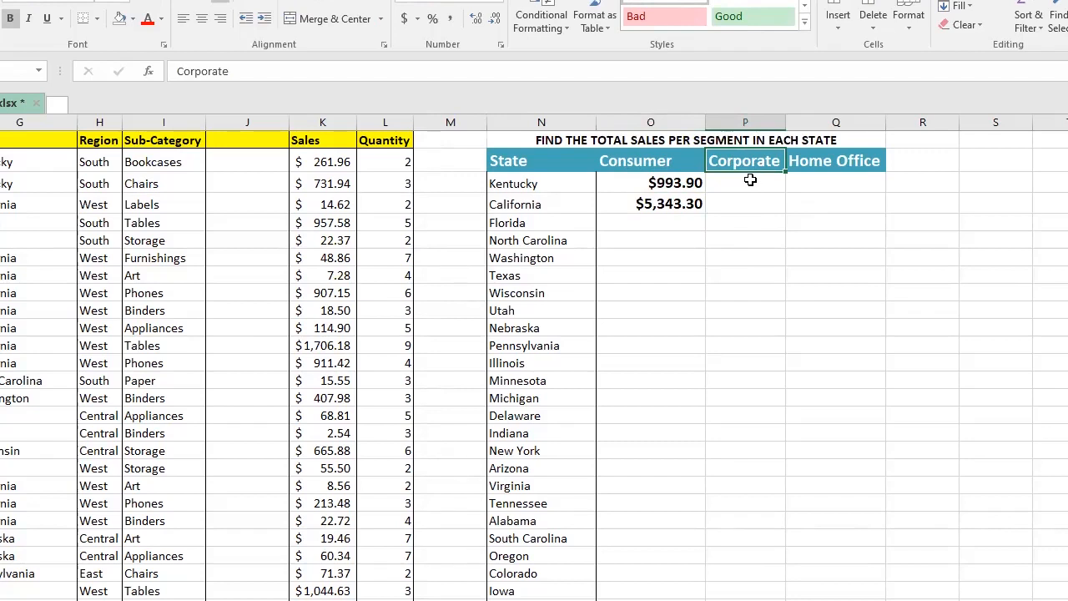
pyautogui.press('Down')
pyautogui.click(746, 235)
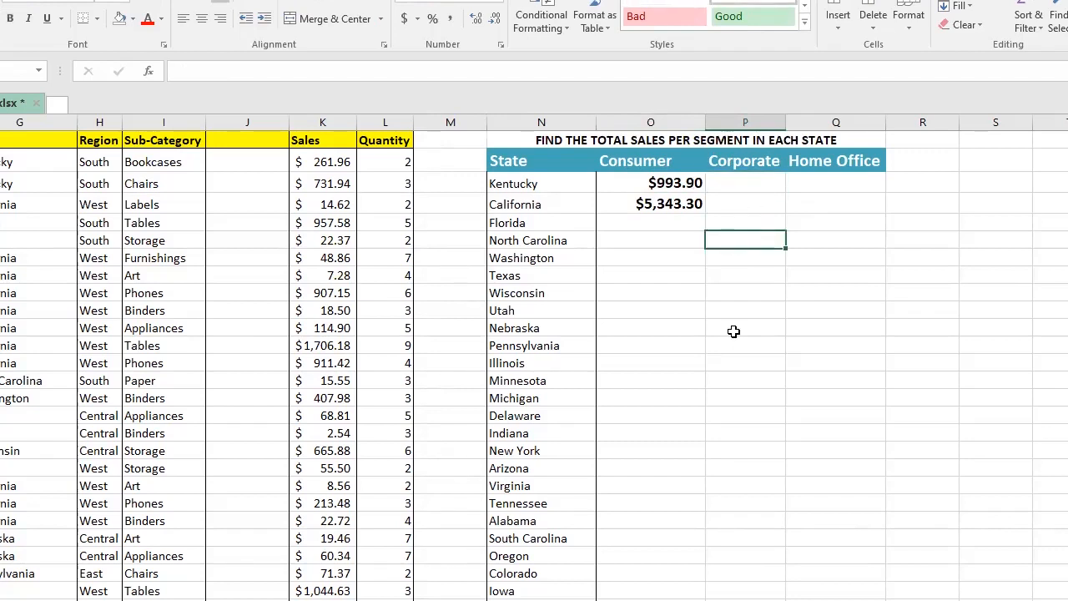
pyautogui.click(670, 184)
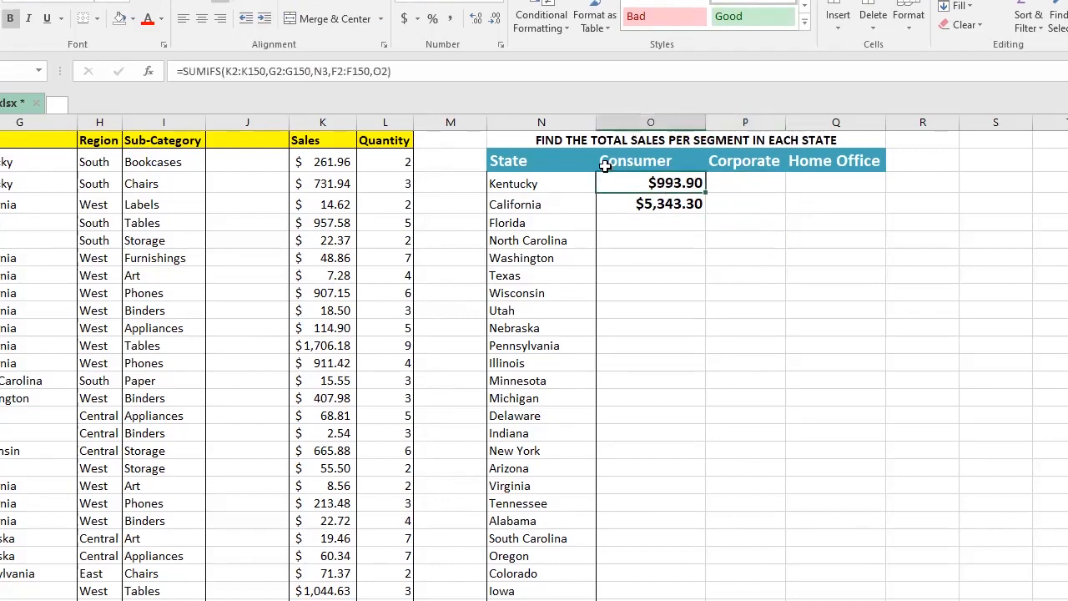
# Step: Make the O2 Consumer criterion in the Kentucky sales formula absolute as $O$2
pyautogui.doubleClick(377, 72)
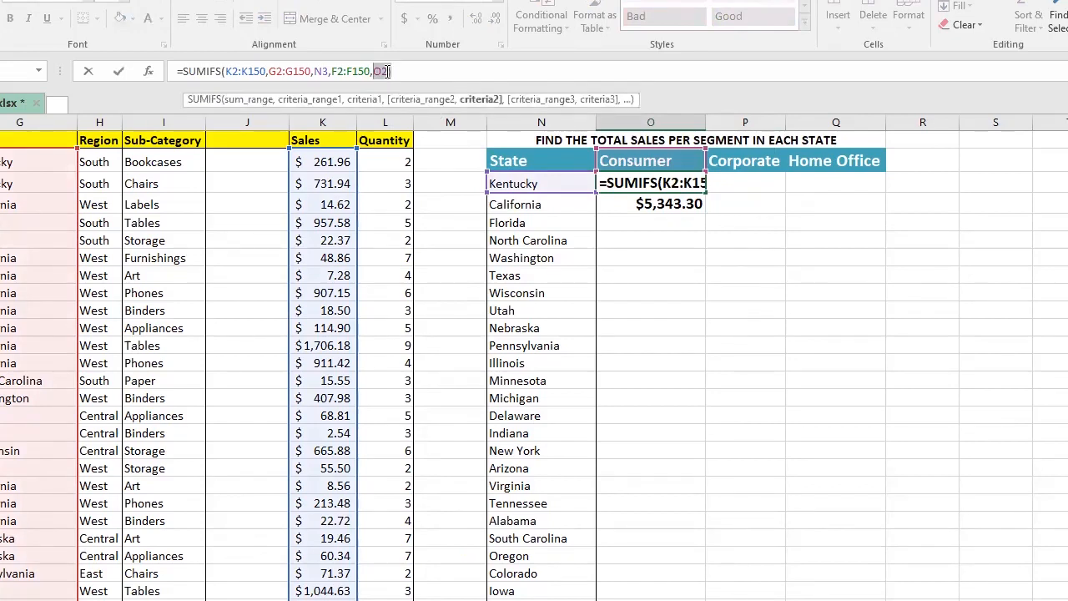
pyautogui.write(')')
pyautogui.click(365, 72)
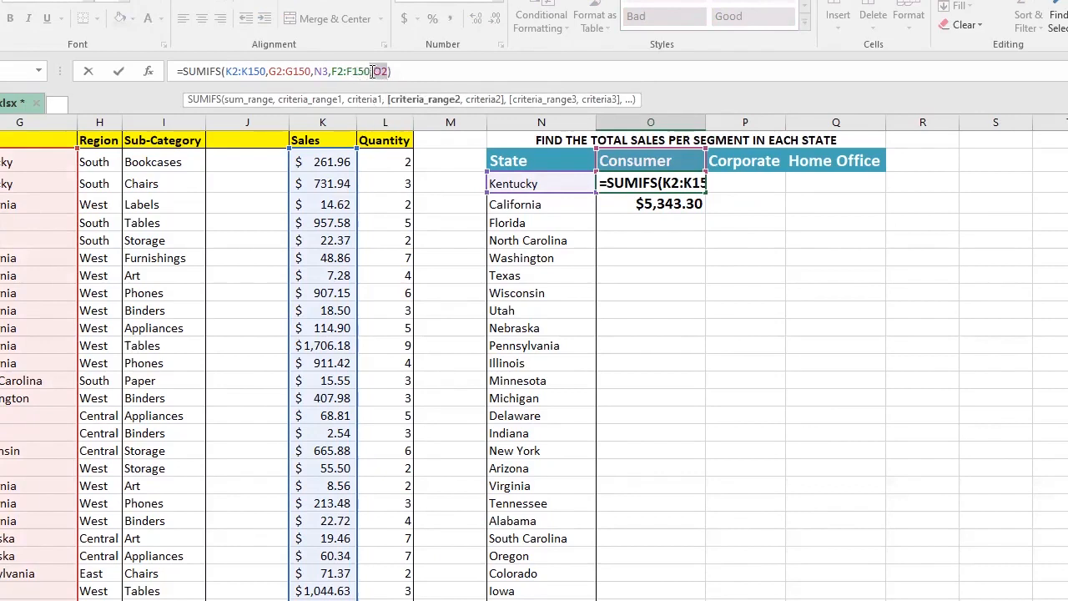
pyautogui.click(373, 71)
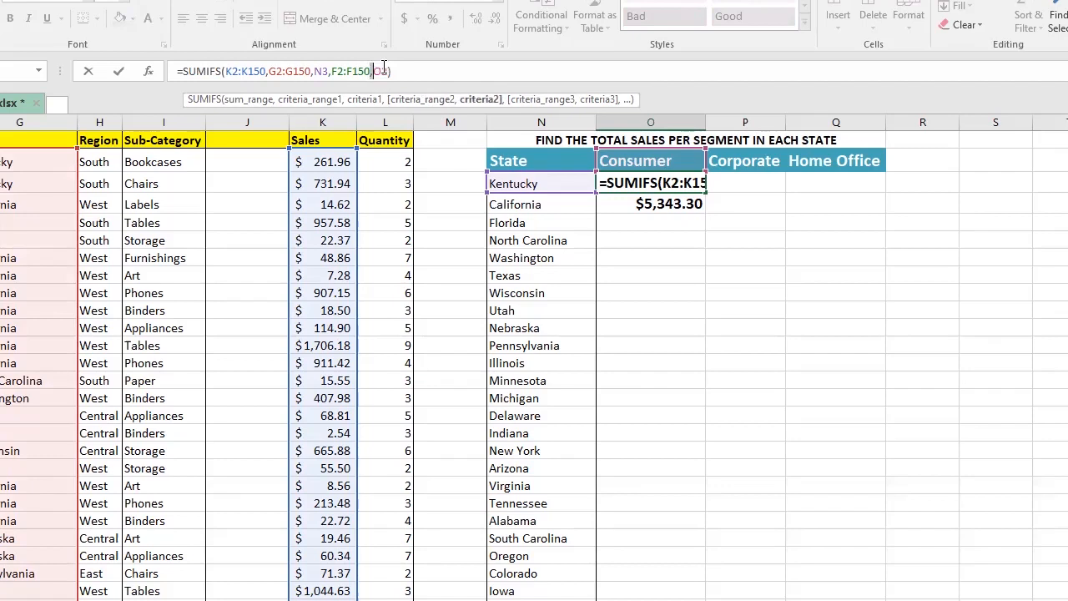
pyautogui.doubleClick(378, 70)
pyautogui.press('F4')
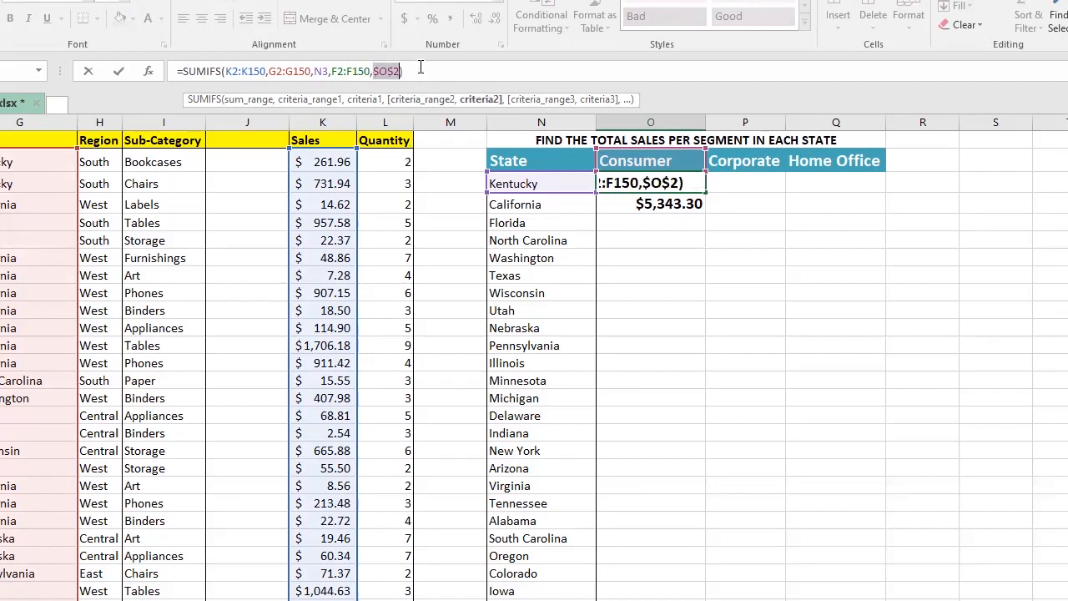
pyautogui.press('End')
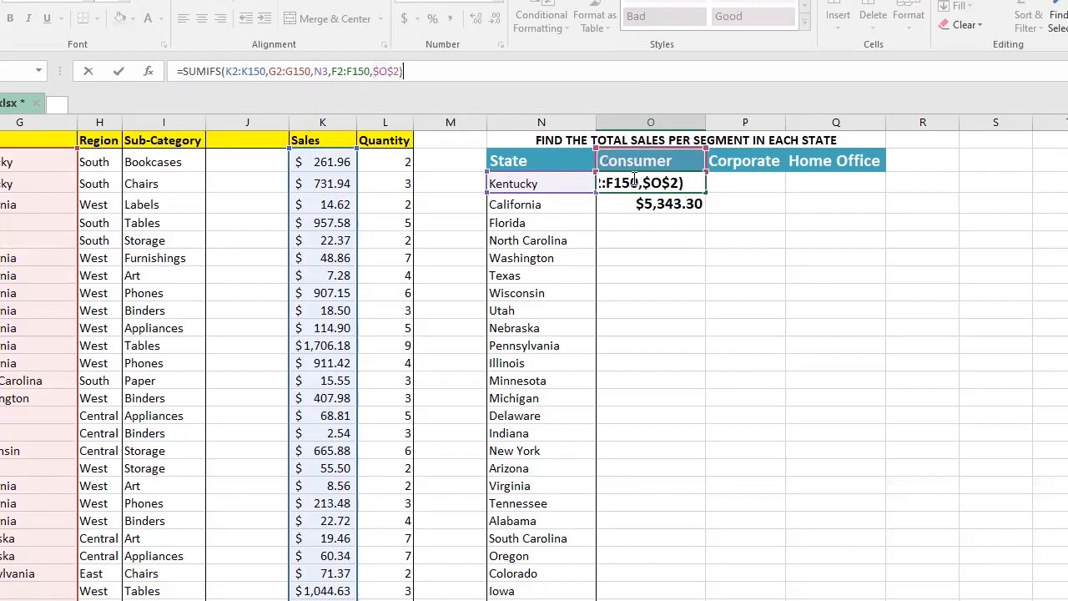
pyautogui.press('Return')
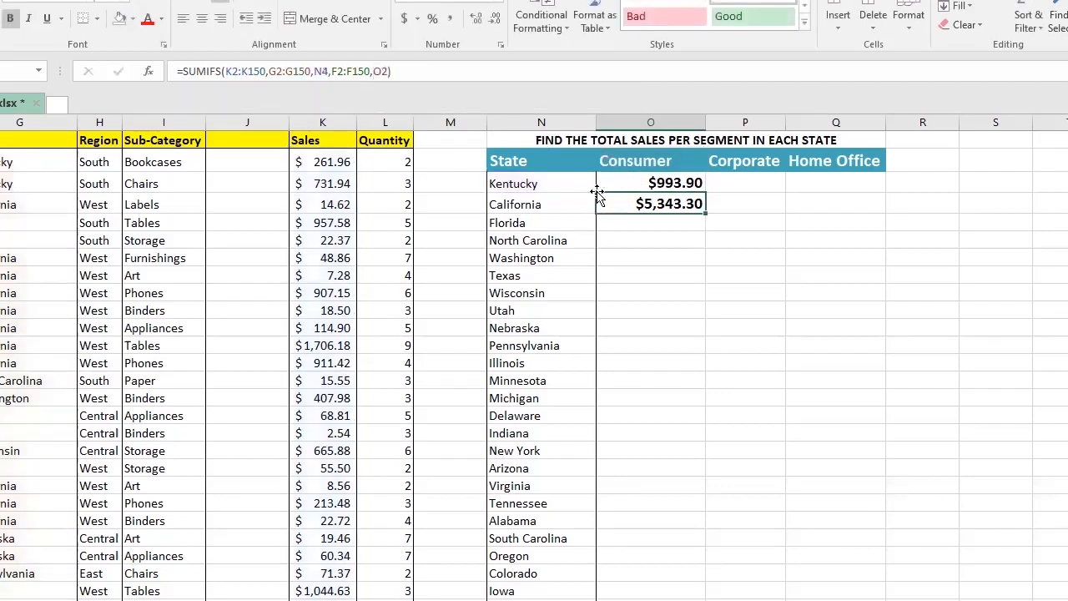
pyautogui.click(678, 186)
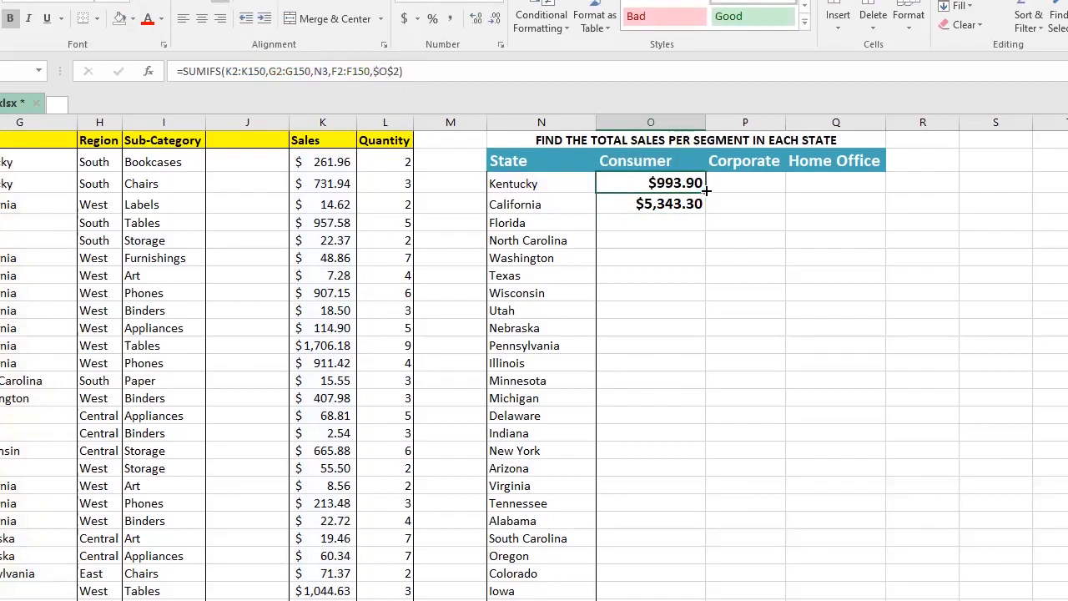
pyautogui.moveTo(705, 191); pyautogui.dragTo(705, 212)
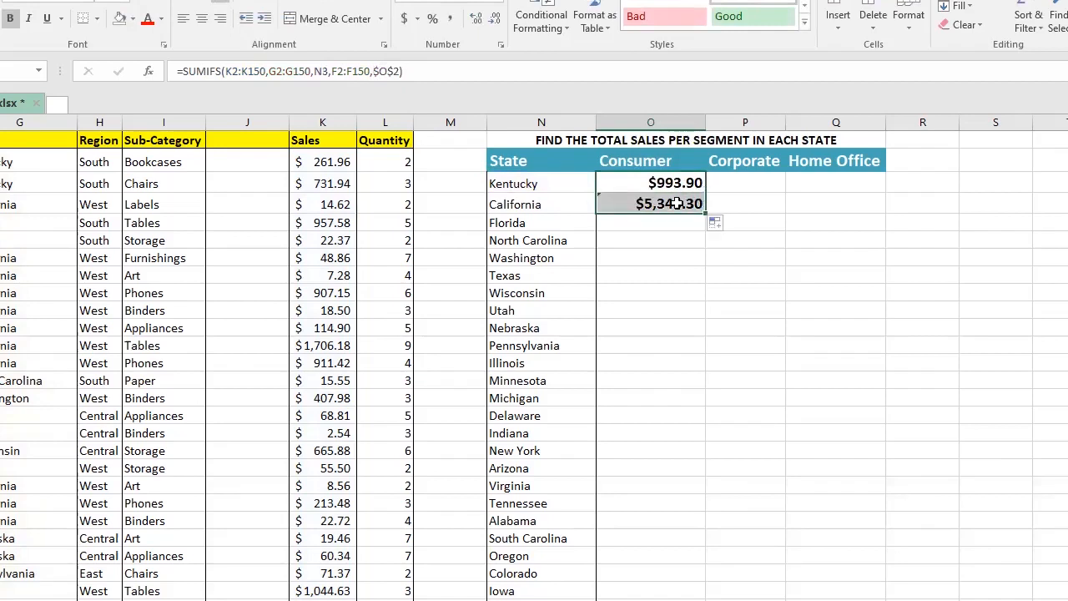
pyautogui.click(677, 204)
pyautogui.press('Delete')
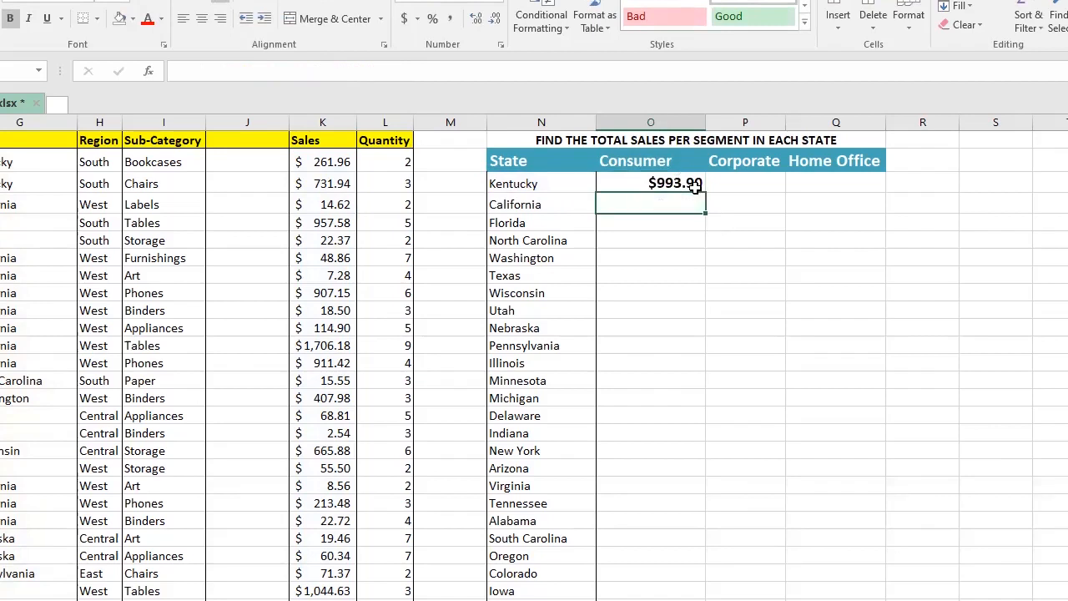
# Step: Fill the Kentucky Consumer sales formula down the Consumer column for every state
pyautogui.click(705, 191)
pyautogui.doubleClick(706, 192)
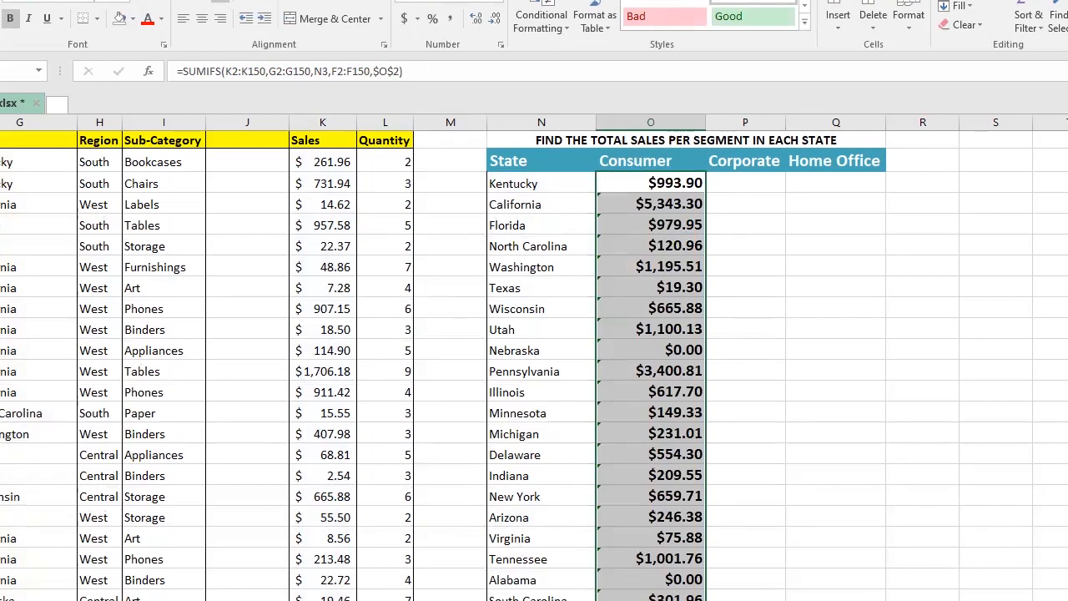
# Step: Compare the zero Nebraska and Alabama Consumer totals against the state-by-segment count table
pyautogui.click(647, 349)
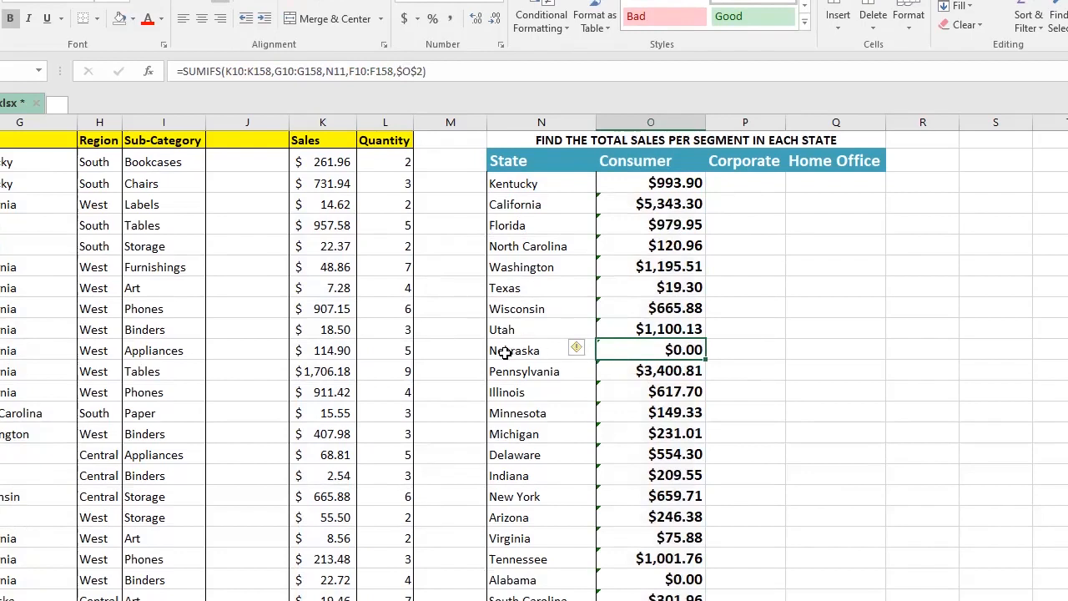
pyautogui.press('Left')
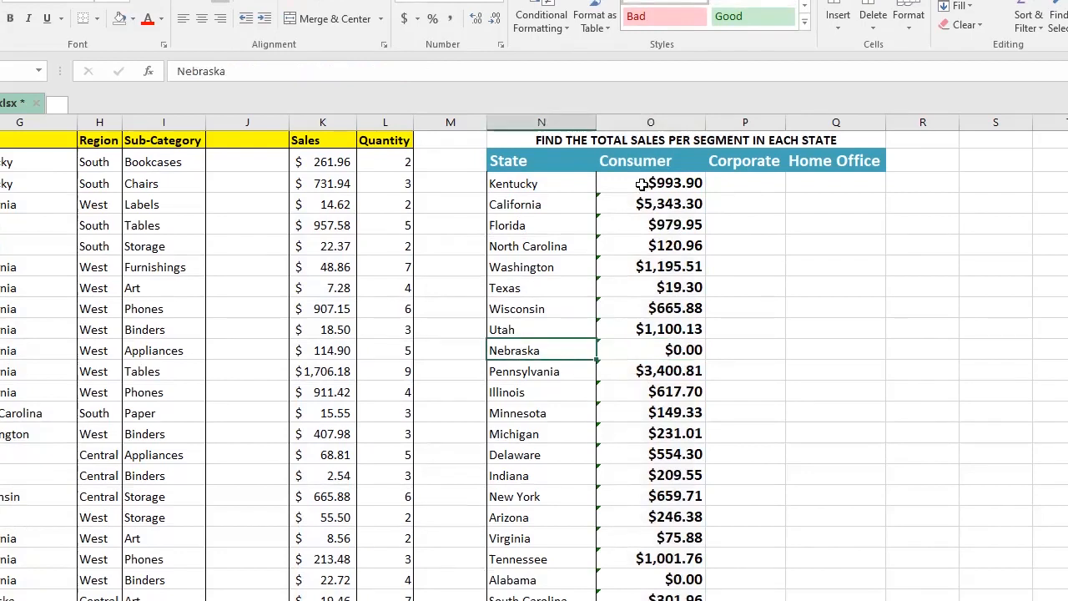
pyautogui.click(608, 161)
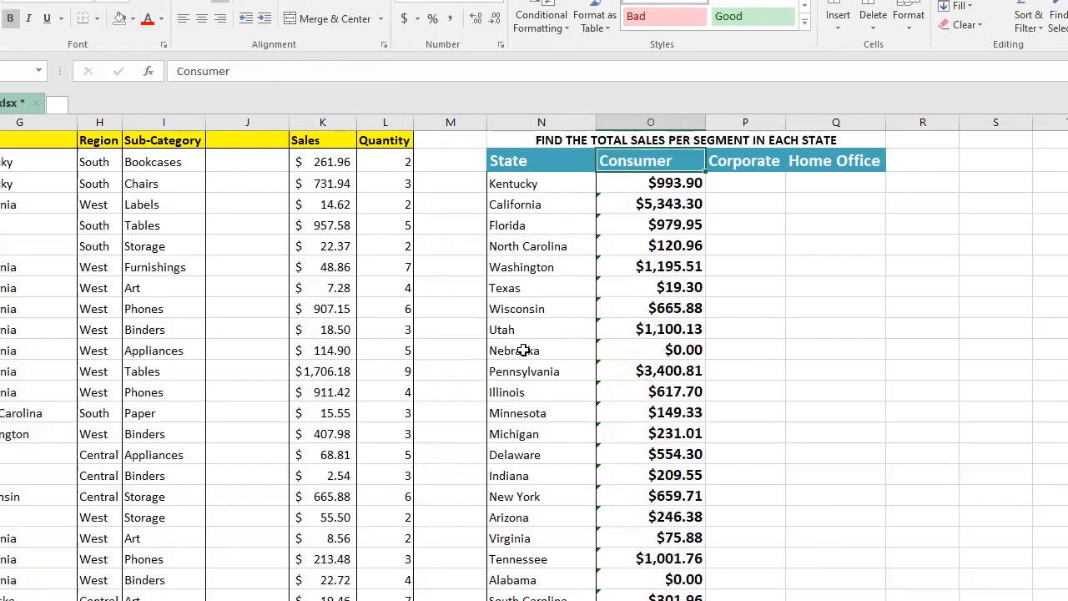
pyautogui.click(663, 162)
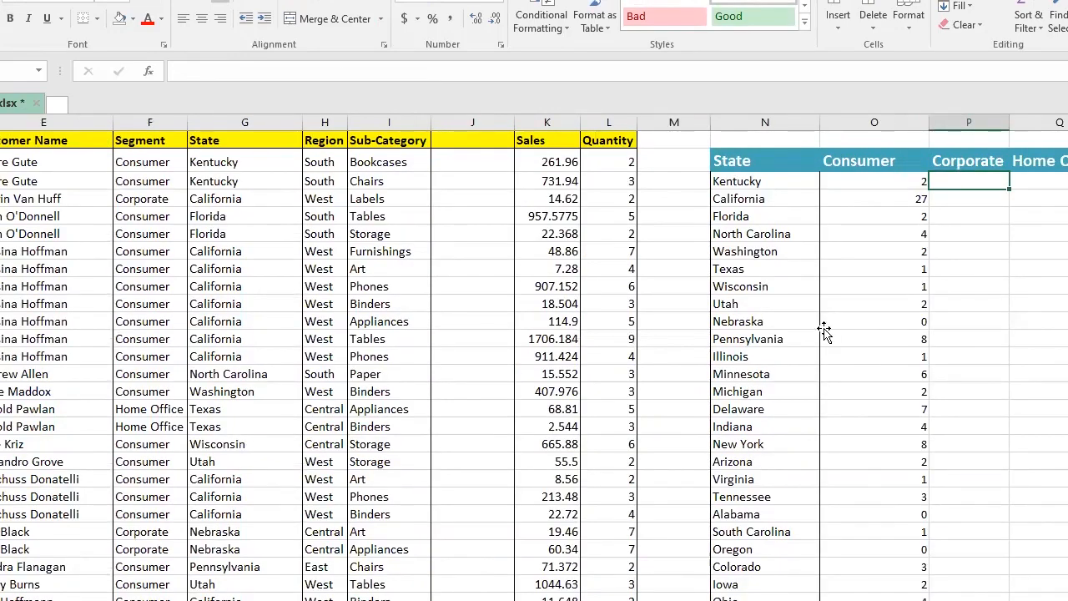
pyautogui.click(851, 325)
pyautogui.press('Left')
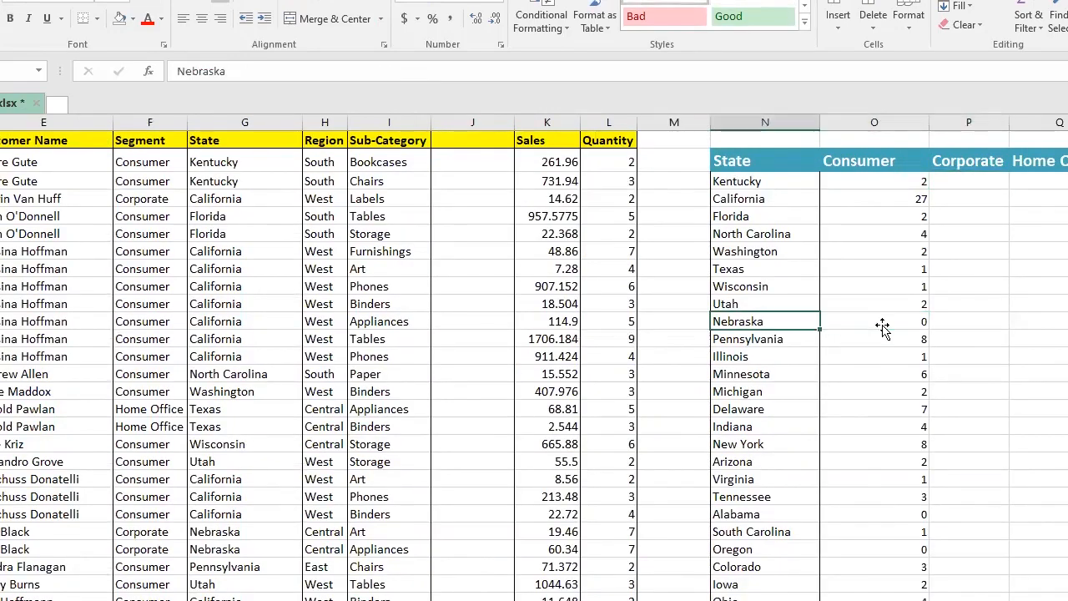
pyautogui.press('Right')
pyautogui.click(821, 516)
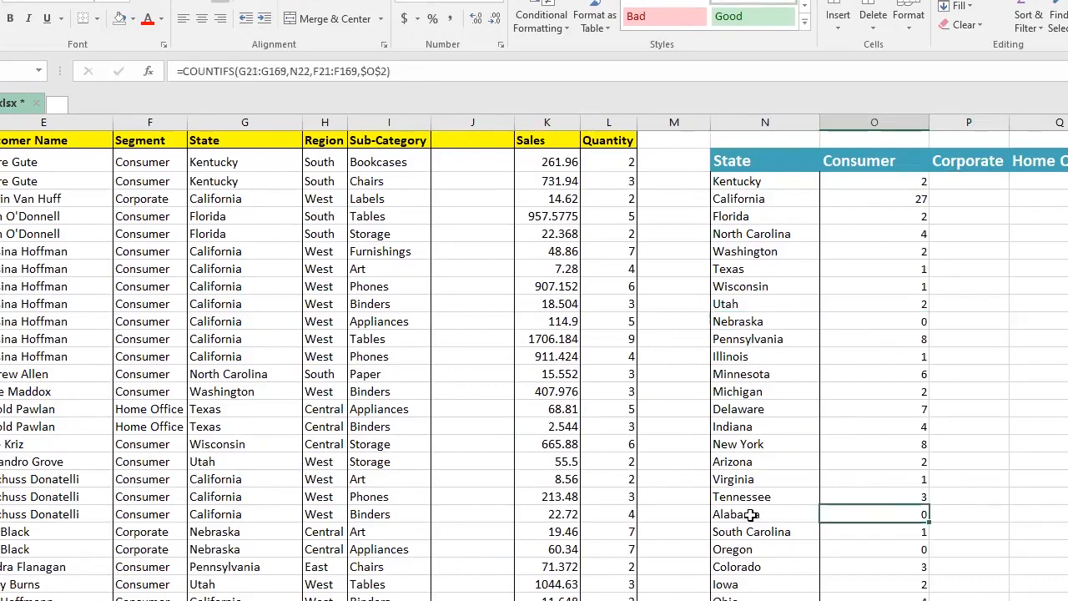
pyautogui.click(750, 514)
pyautogui.click(848, 551)
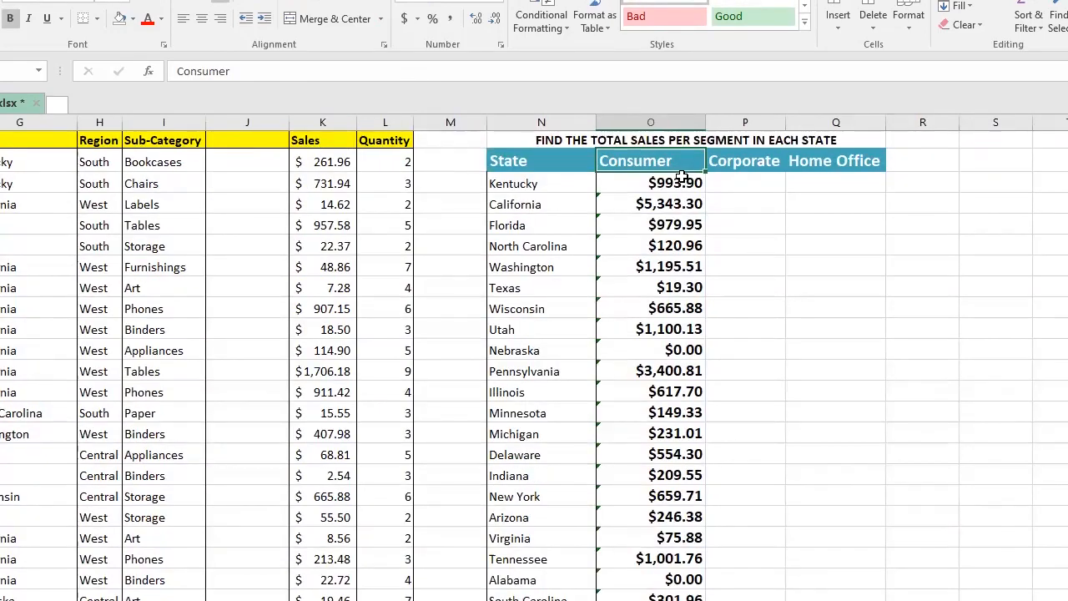
# Step: Step through the filled Consumer sales formulas to check their references
pyautogui.press('Down')
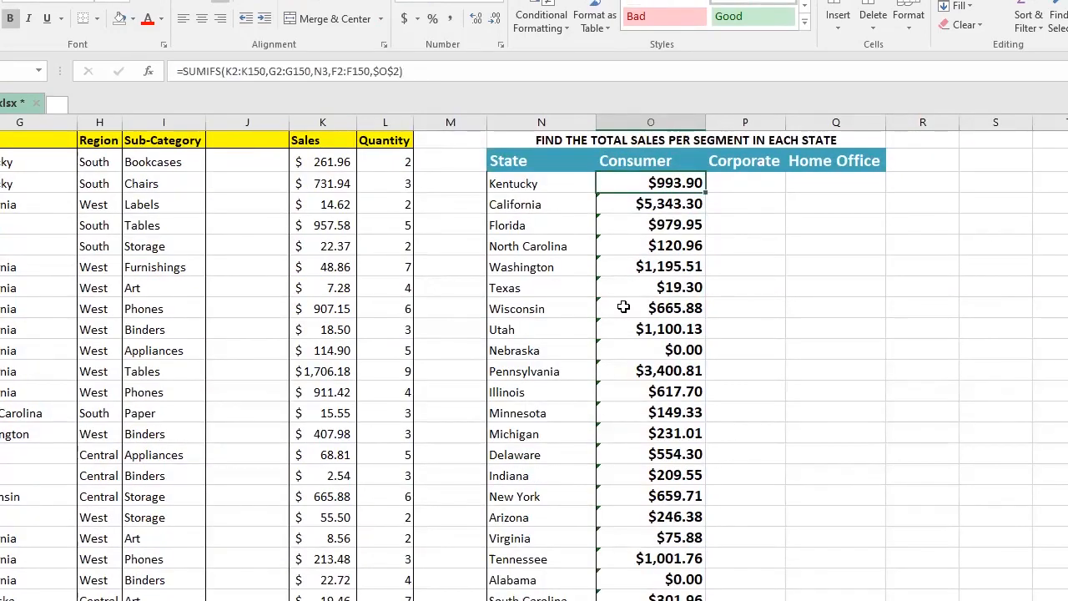
pyautogui.press('Down')
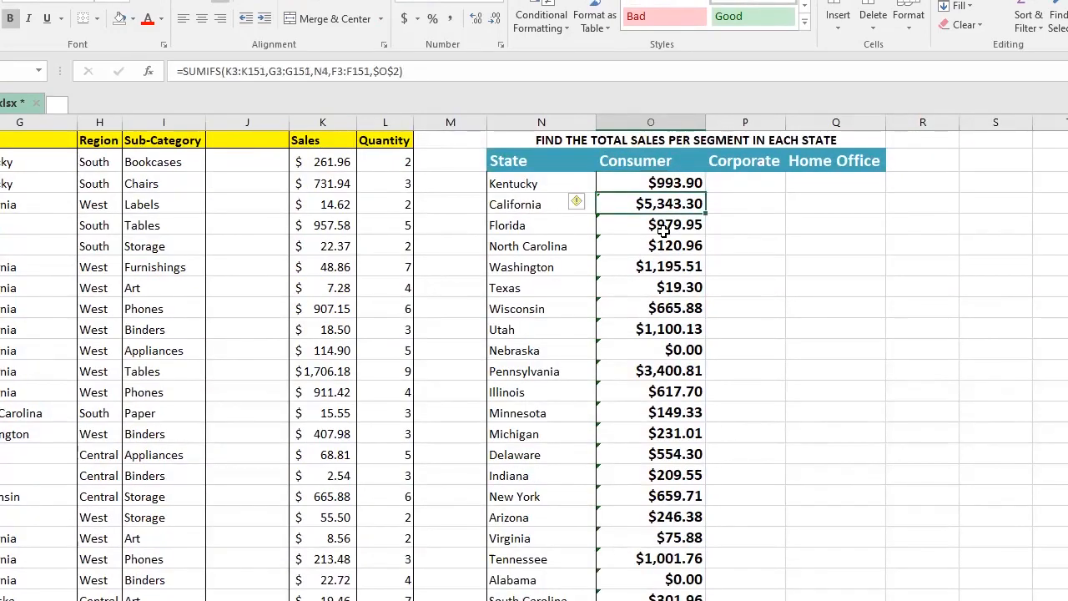
pyautogui.press('Down')
pyautogui.press('Down')
pyautogui.press('Down')
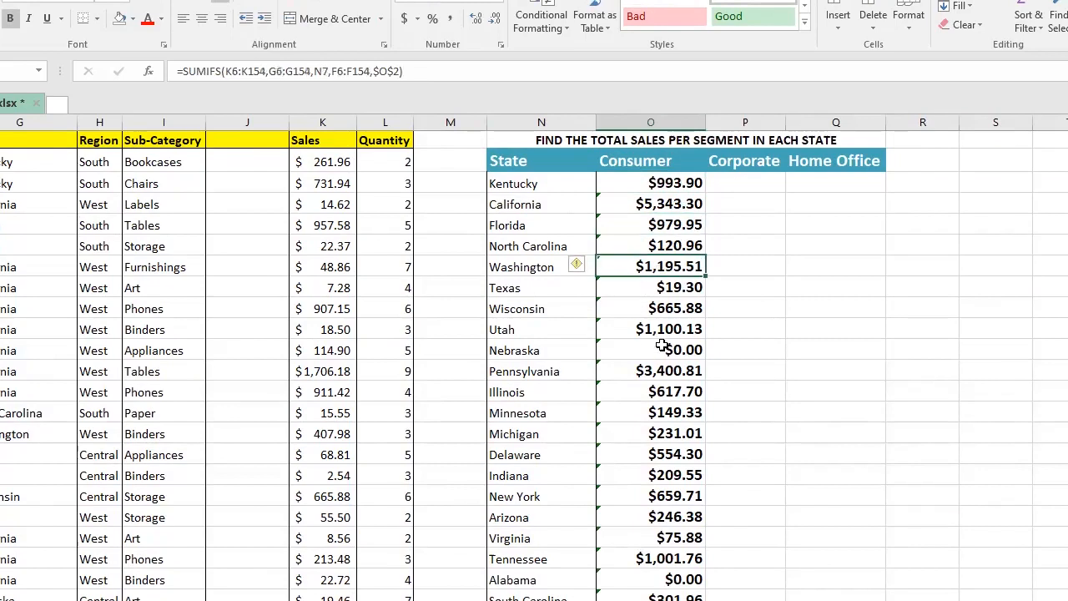
pyautogui.click(661, 474)
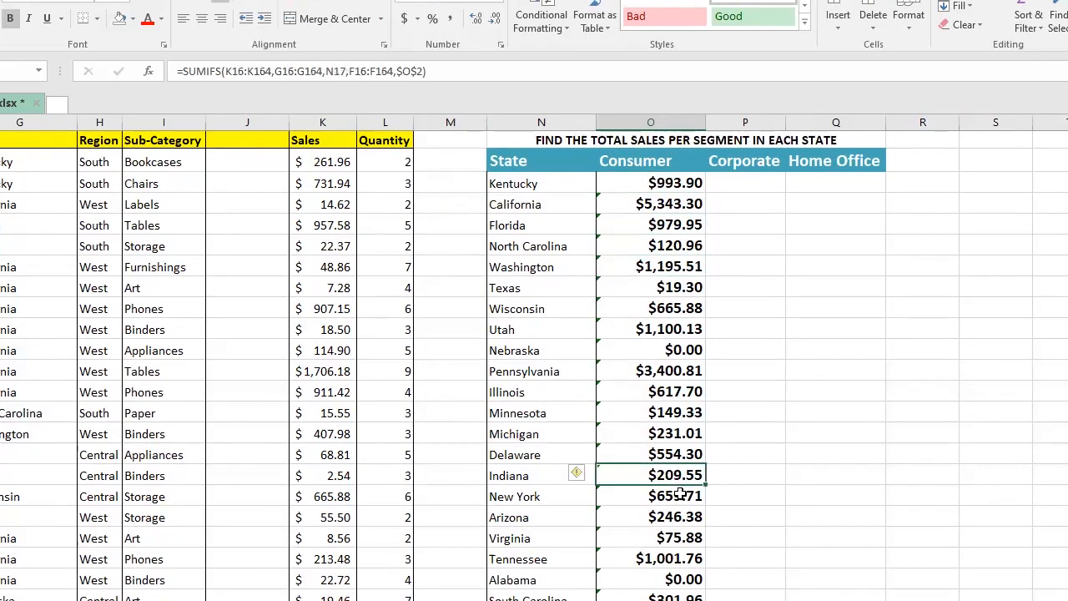
pyautogui.click(672, 499)
pyautogui.click(659, 515)
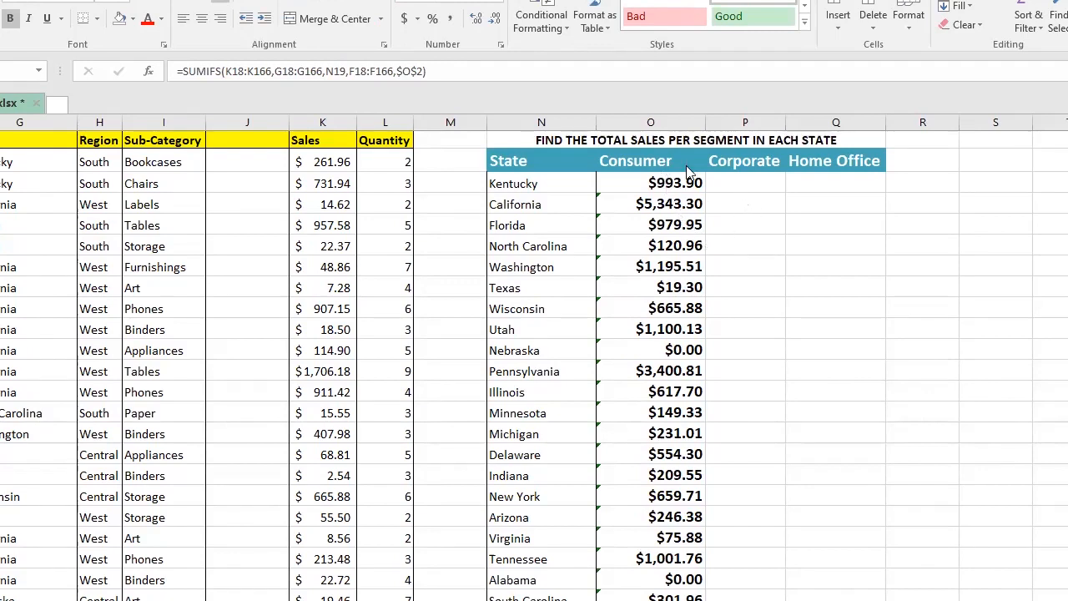
pyautogui.click(739, 181)
pyautogui.click(823, 178)
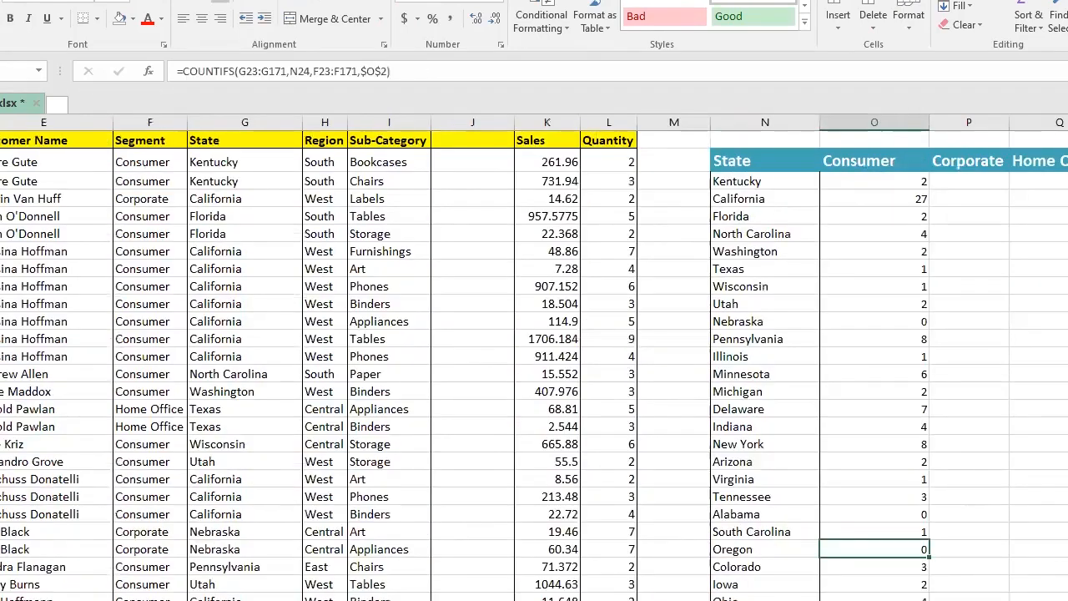
pyautogui.click(993, 183)
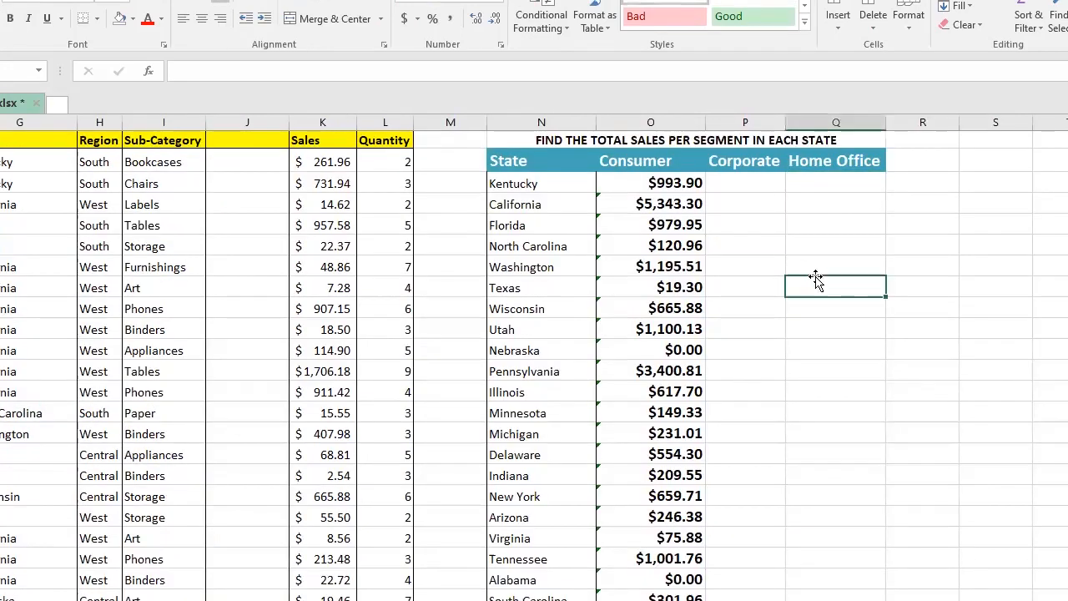
# Step: Switch to the IF function sheet and clear the existing Verdict formulas in C2:C3
pyautogui.click(818, 280)
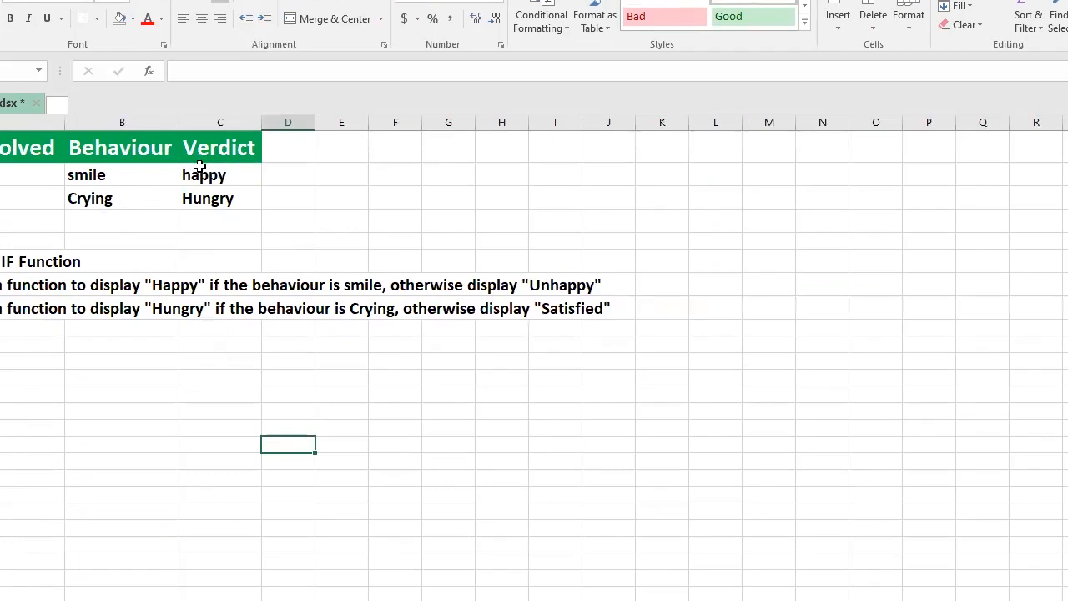
pyautogui.moveTo(190, 174); pyautogui.dragTo(190, 198)
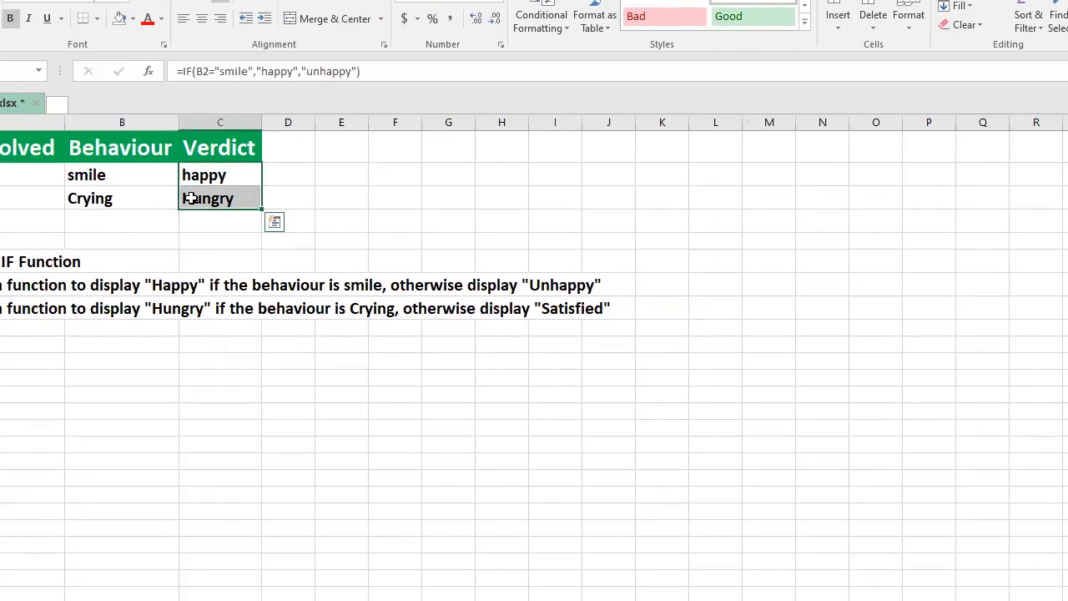
pyautogui.press('Delete')
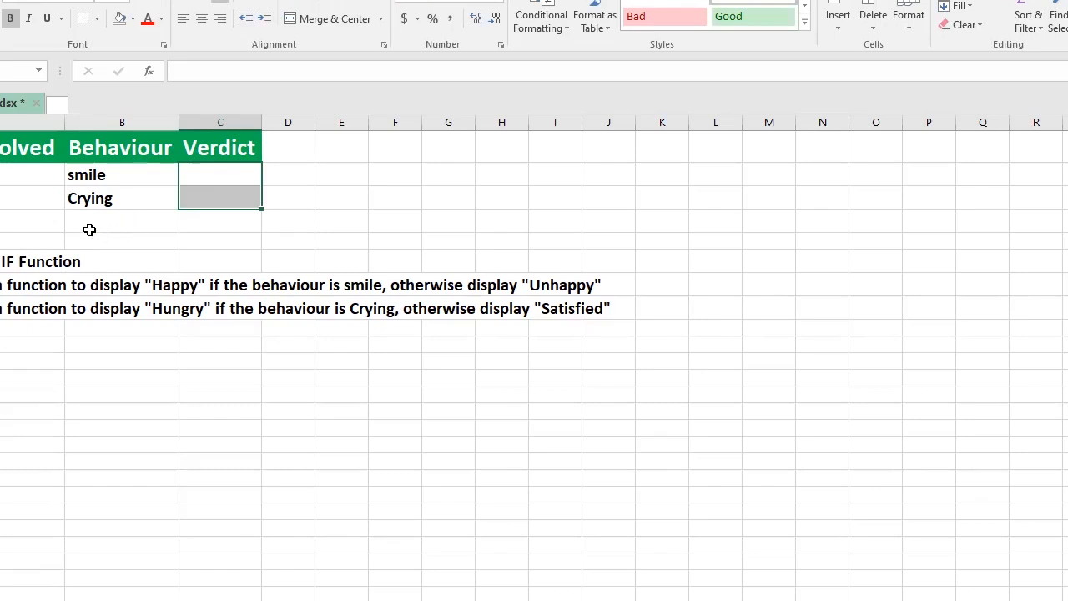
pyautogui.click(7, 175)
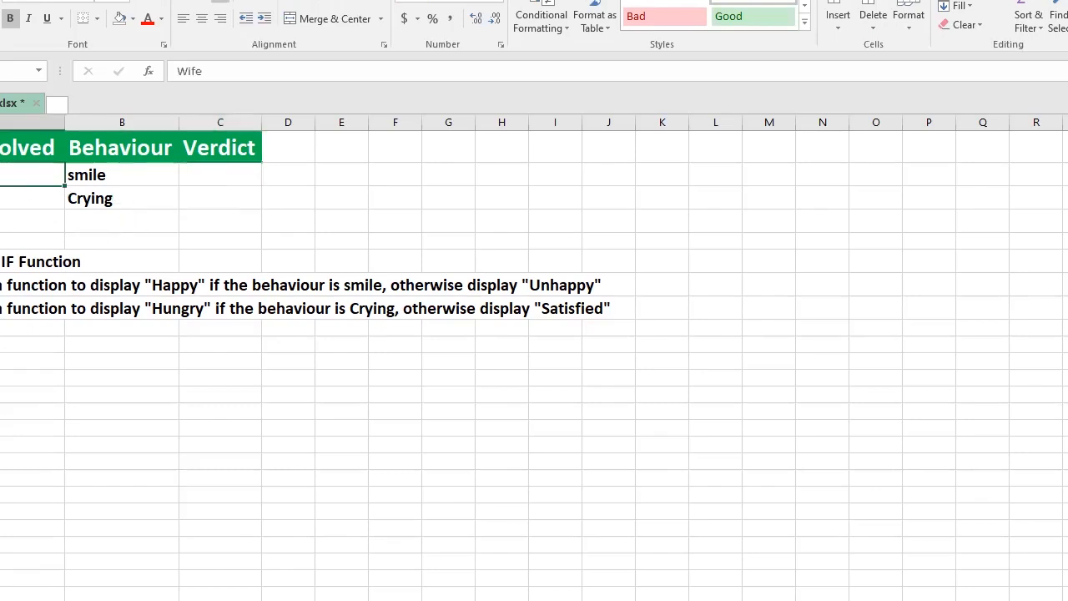
pyautogui.click(89, 144)
pyautogui.click(89, 173)
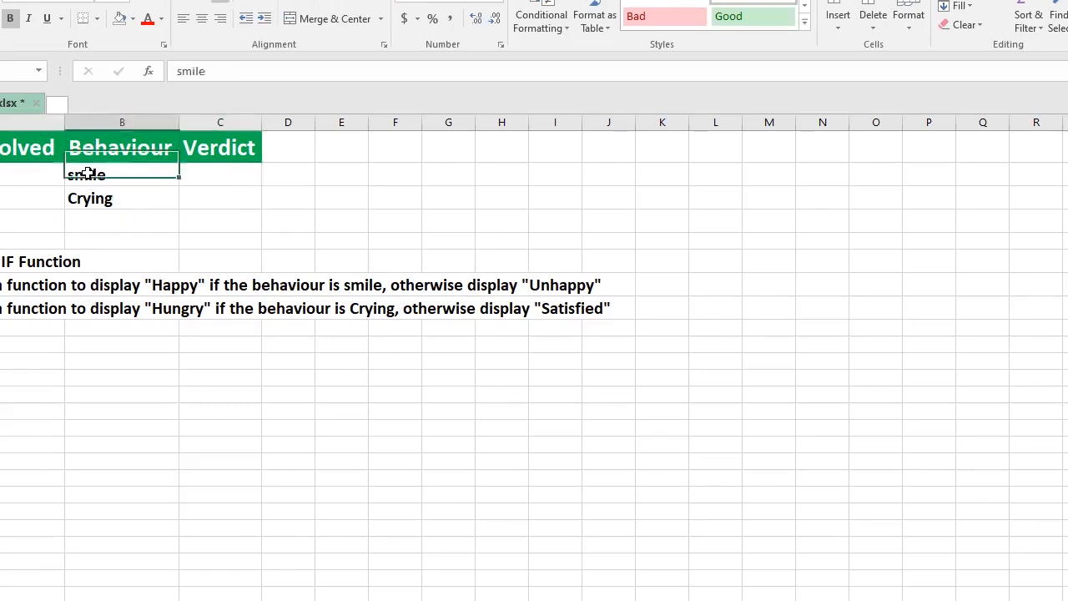
pyautogui.click(212, 151)
# Step: Begin an IF formula in the first Verdict cell C2, using the B2 behaviour as the logical test
pyautogui.click(204, 176)
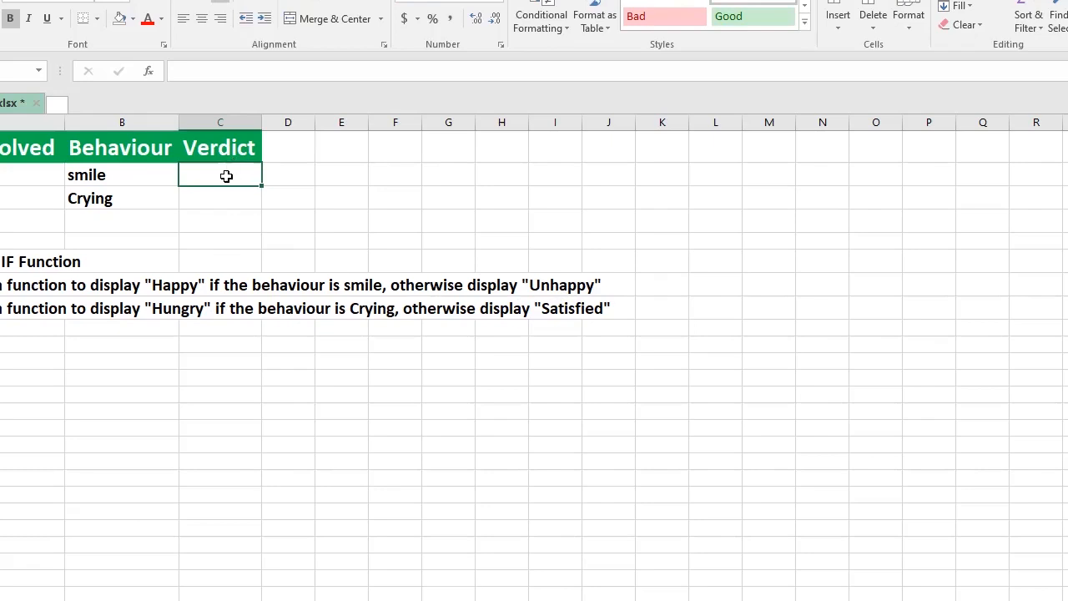
pyautogui.write('=')
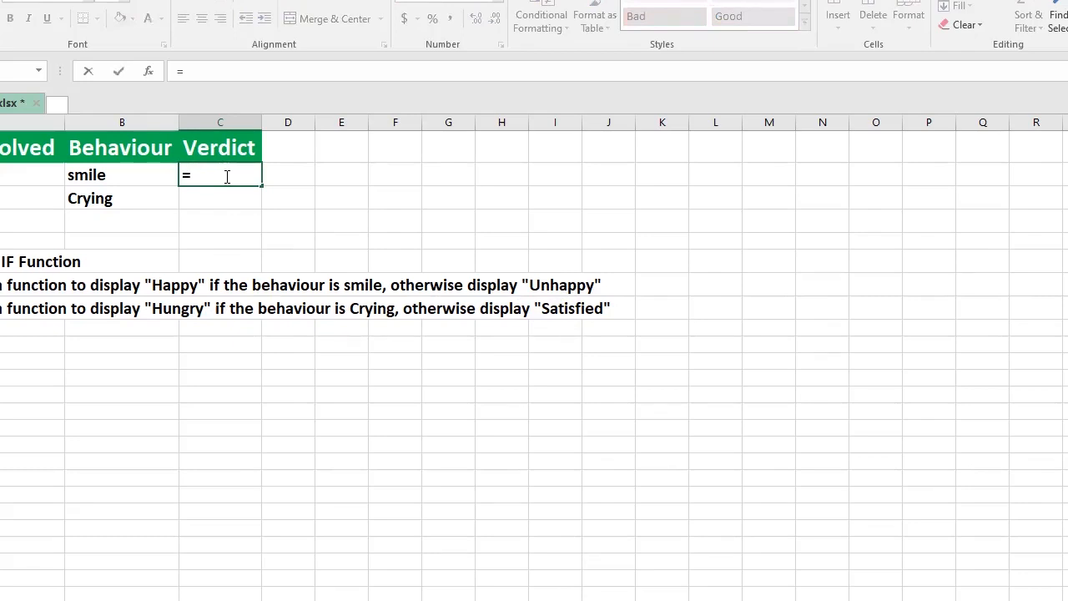
pyautogui.write('IF')
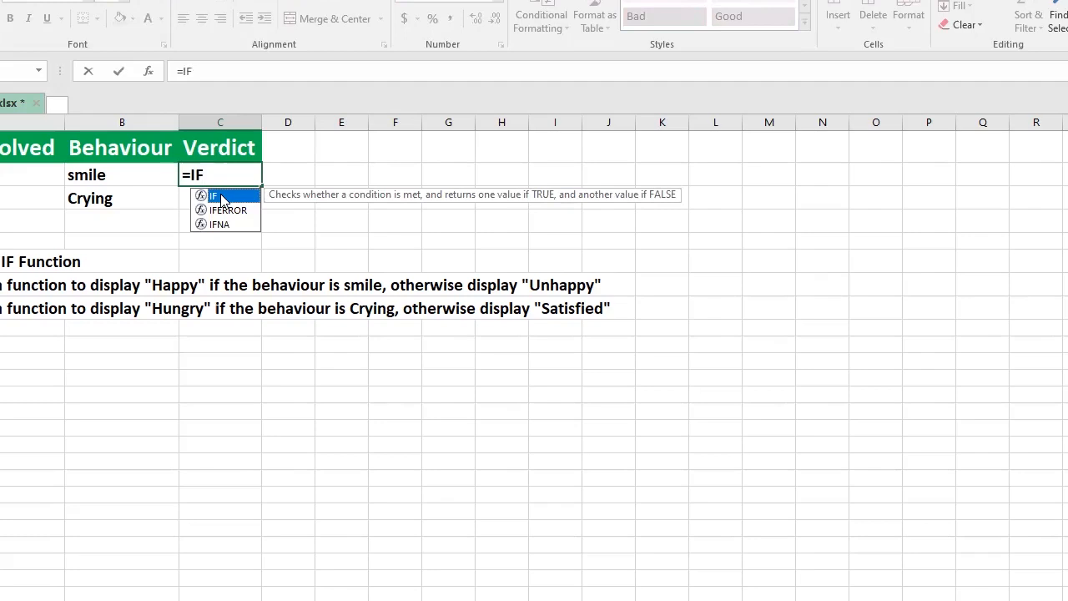
pyautogui.doubleClick(220, 198)
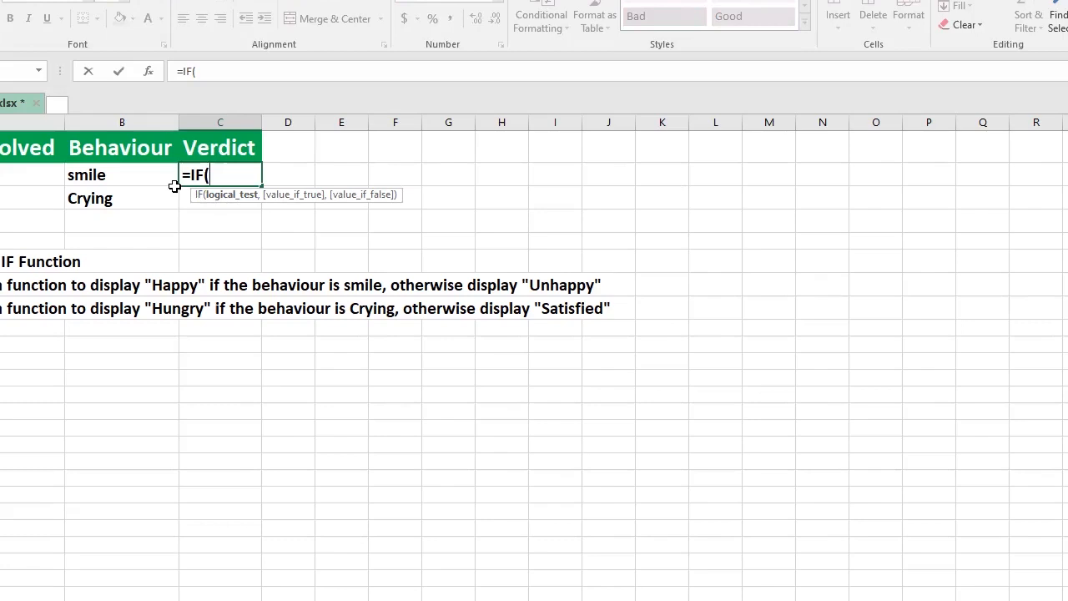
pyautogui.click(277, 76)
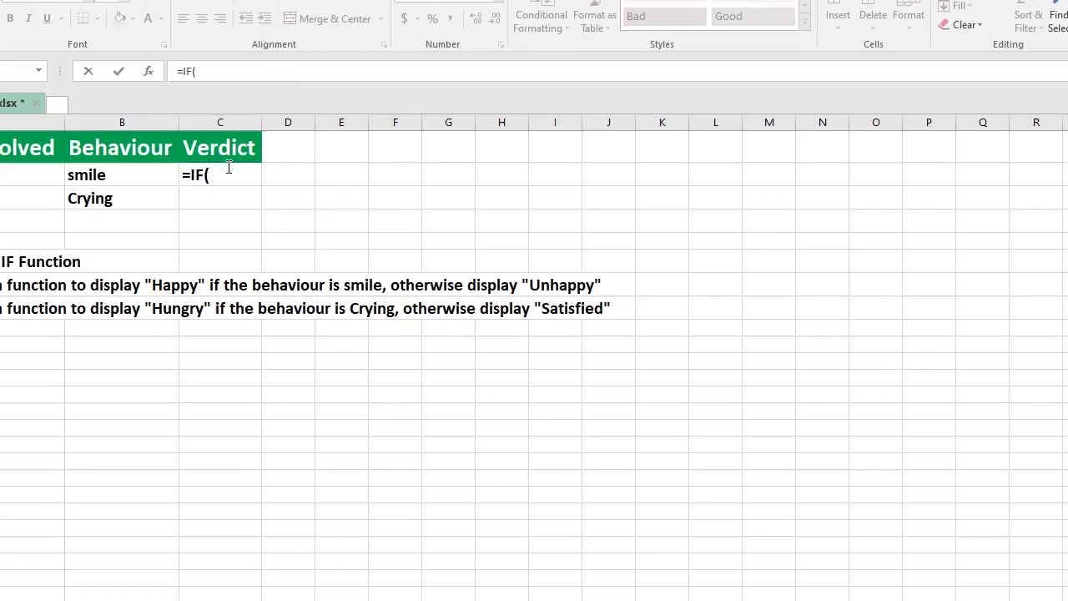
pyautogui.click(229, 167)
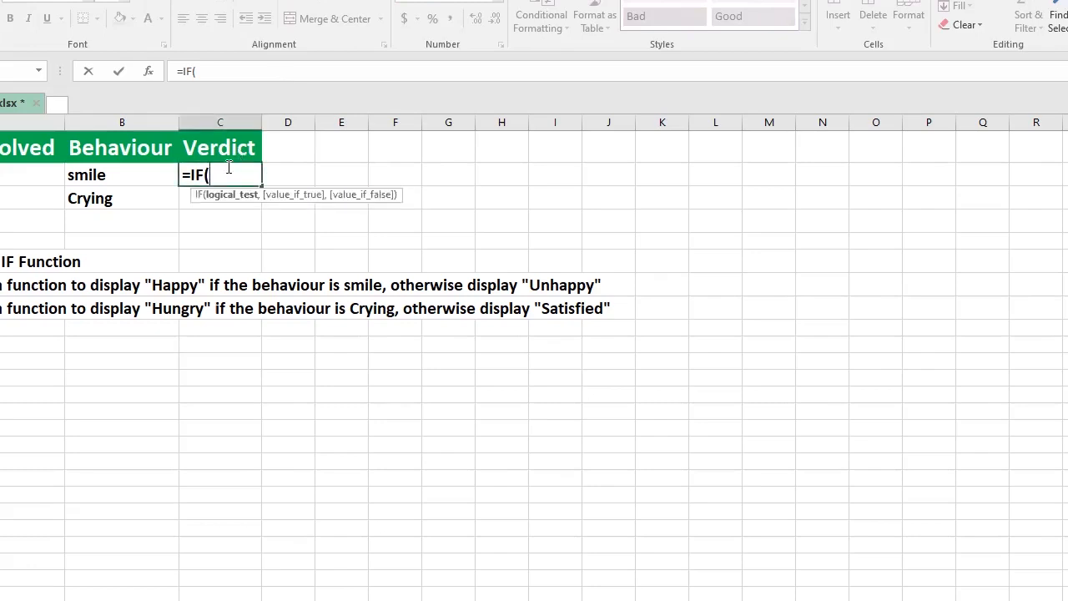
pyautogui.click(109, 173)
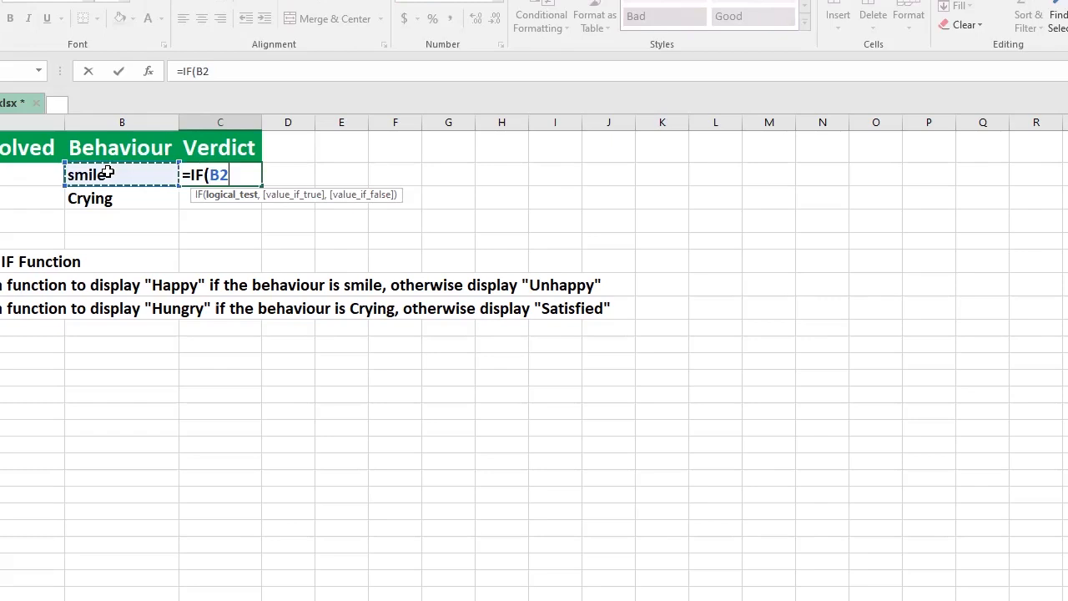
# Step: Complete the logical test so it checks whether B2 equals "smile" in lowercase
pyautogui.write('=')
pyautogui.write('"SMILE')
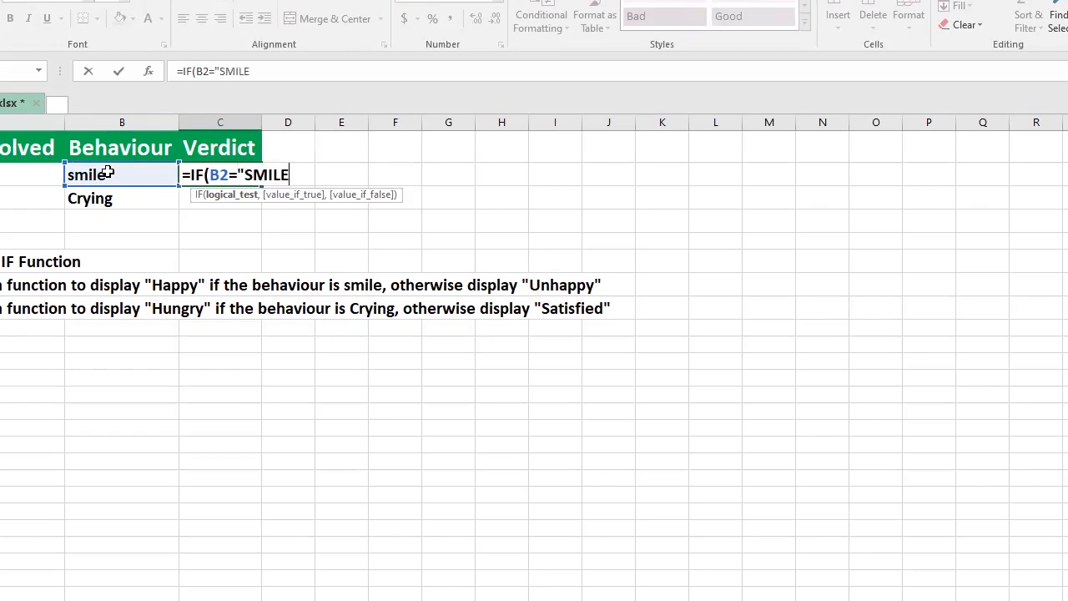
pyautogui.press('BackSpace')
pyautogui.press('BackSpace')
pyautogui.press('BackSpace')
pyautogui.press('BackSpace')
pyautogui.press('BackSpace')
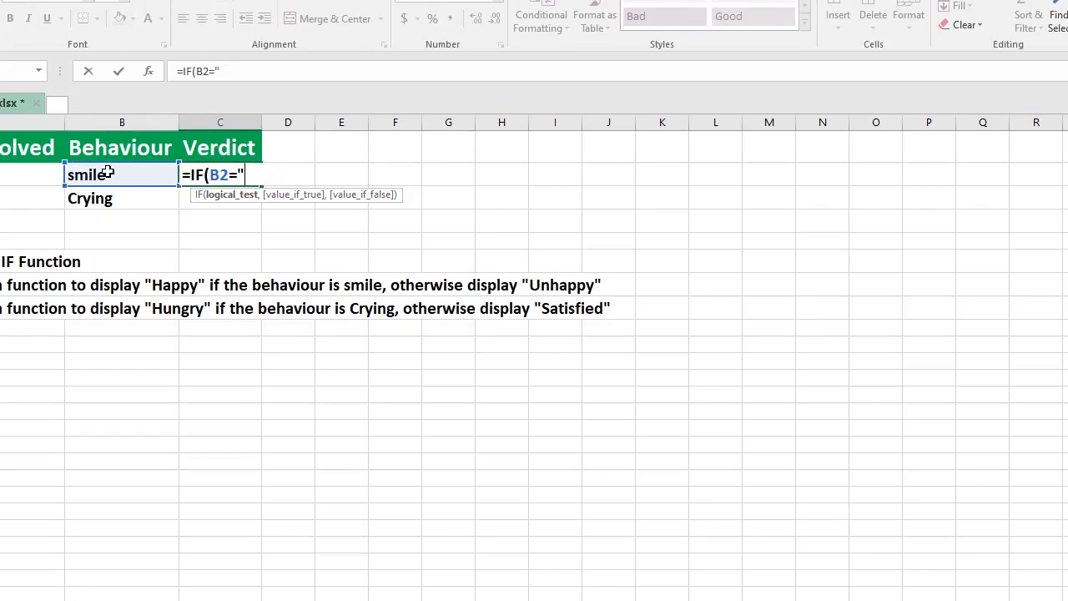
pyautogui.write('smile"')
pyautogui.write(',')
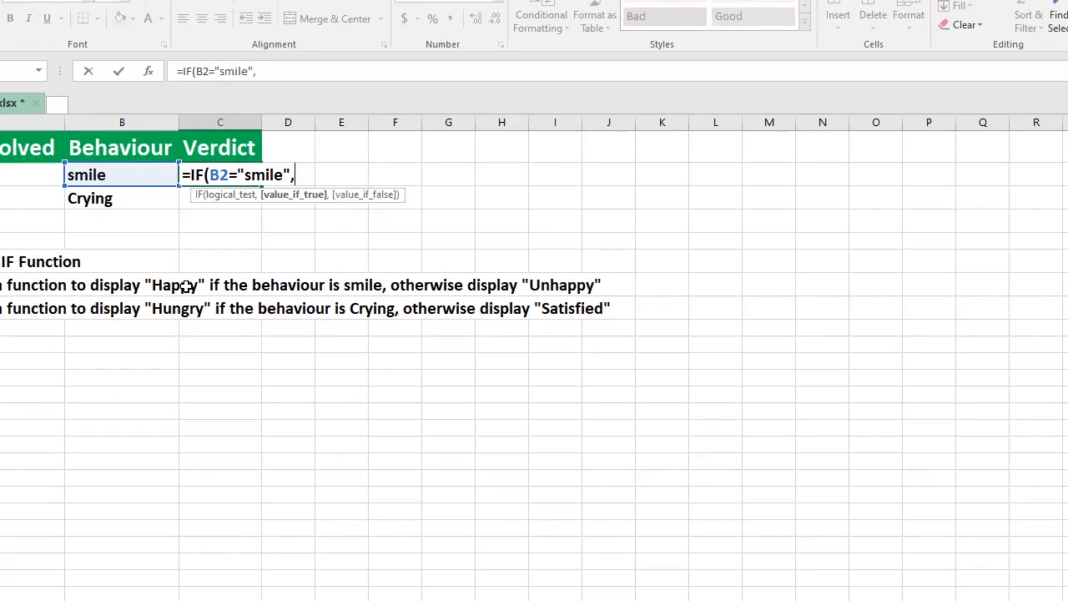
# Step: Add "Happy" as the IF formula's value when the test is true
pyautogui.write('"Happy,')
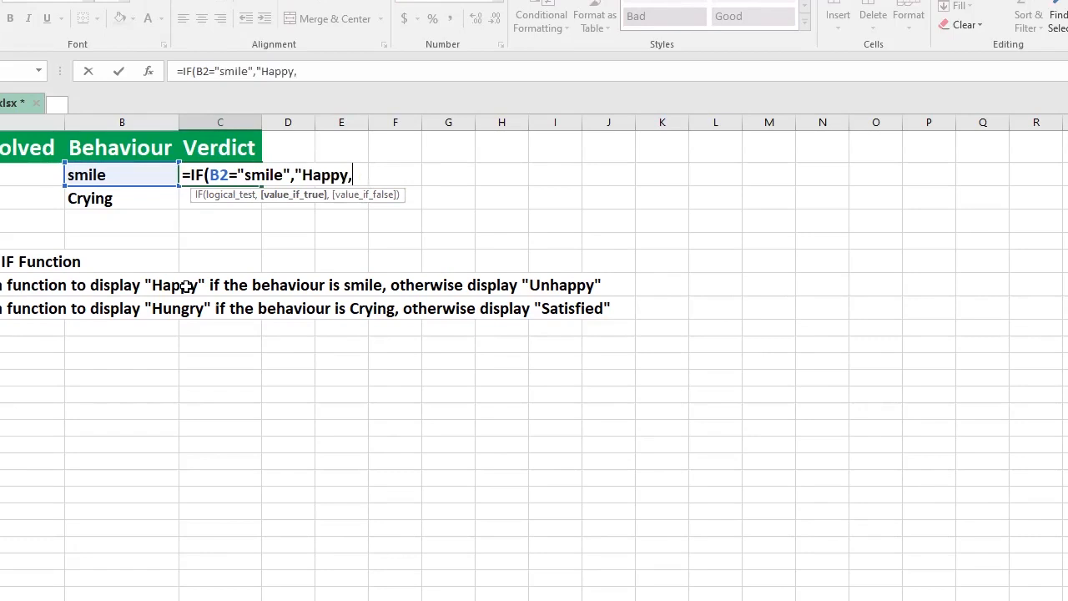
pyautogui.press('BackSpace')
pyautogui.write('",')
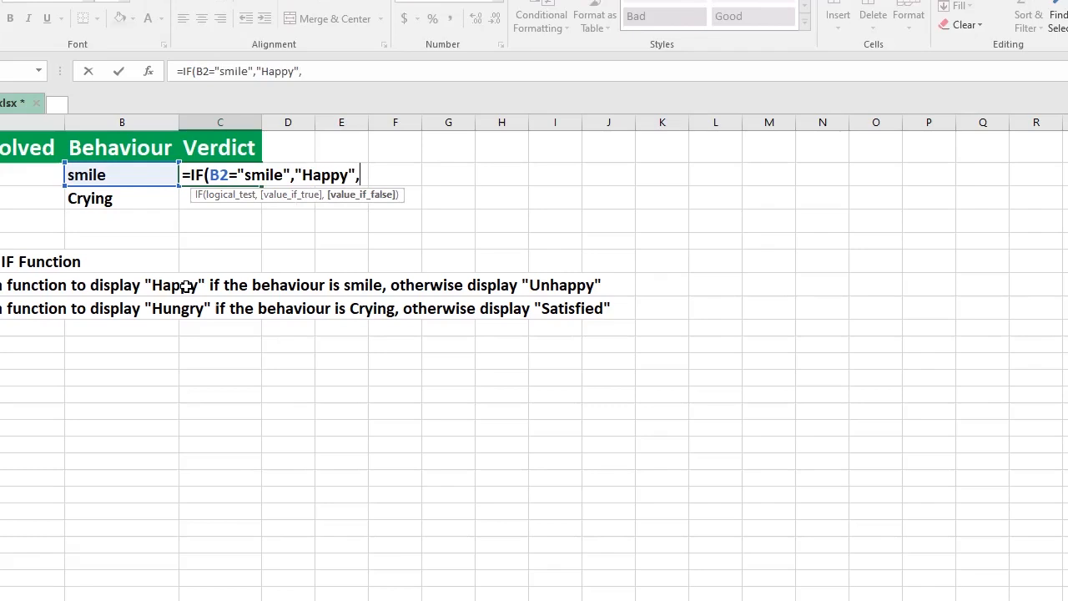
pyautogui.write('"Unhappy')
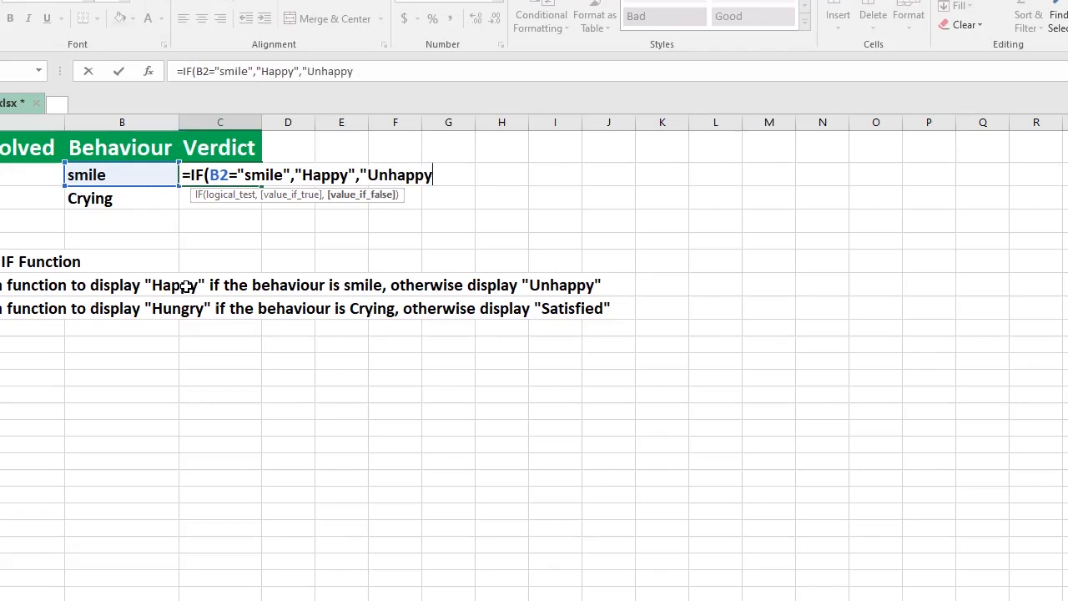
# Step: Add "Unhappy" as the value when false, close the IF formula and enter it
pyautogui.write('"')
pyautogui.write(')')
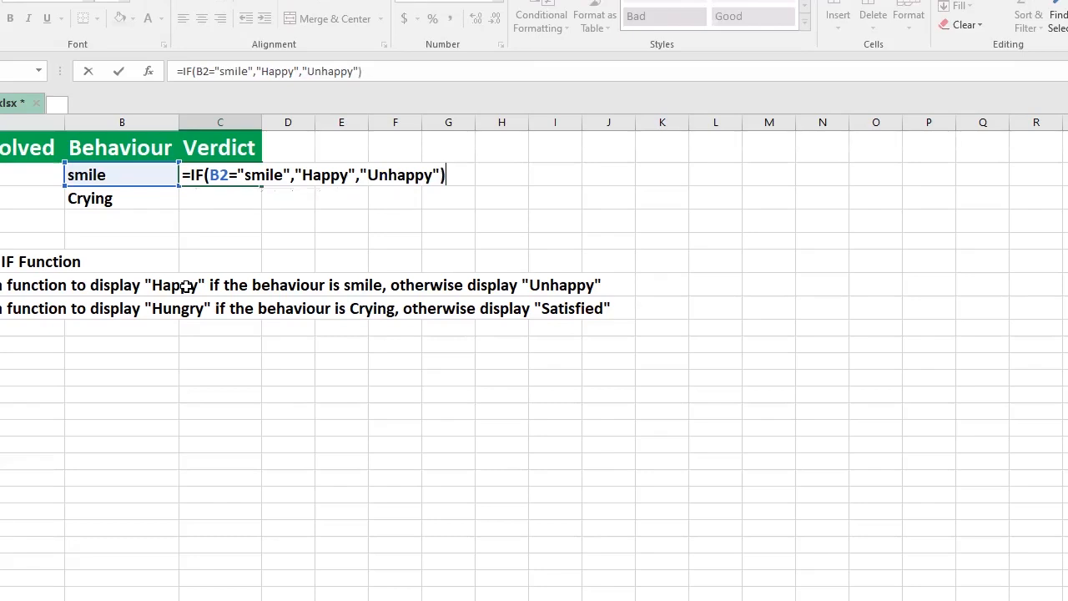
pyautogui.press('Return')
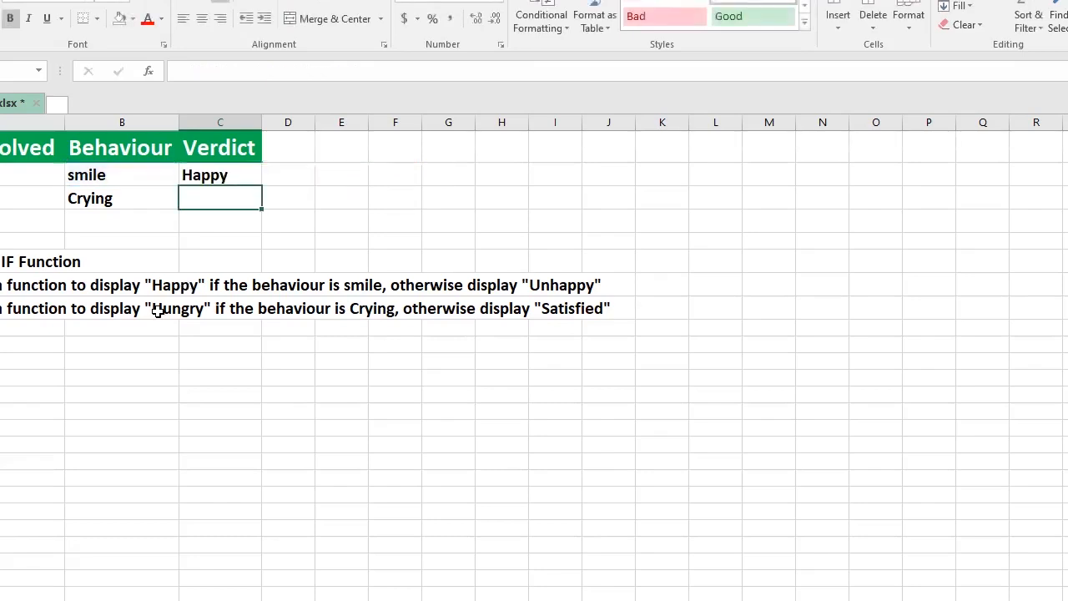
# Step: Test the formula by changing the B2 behaviour to smiles
pyautogui.click(83, 175)
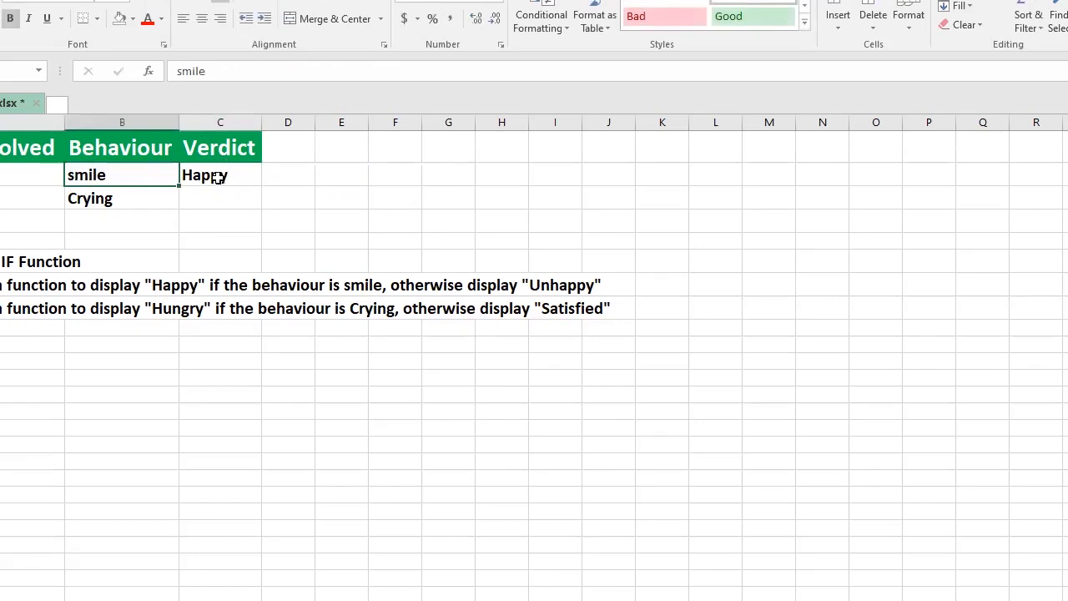
pyautogui.click(217, 177)
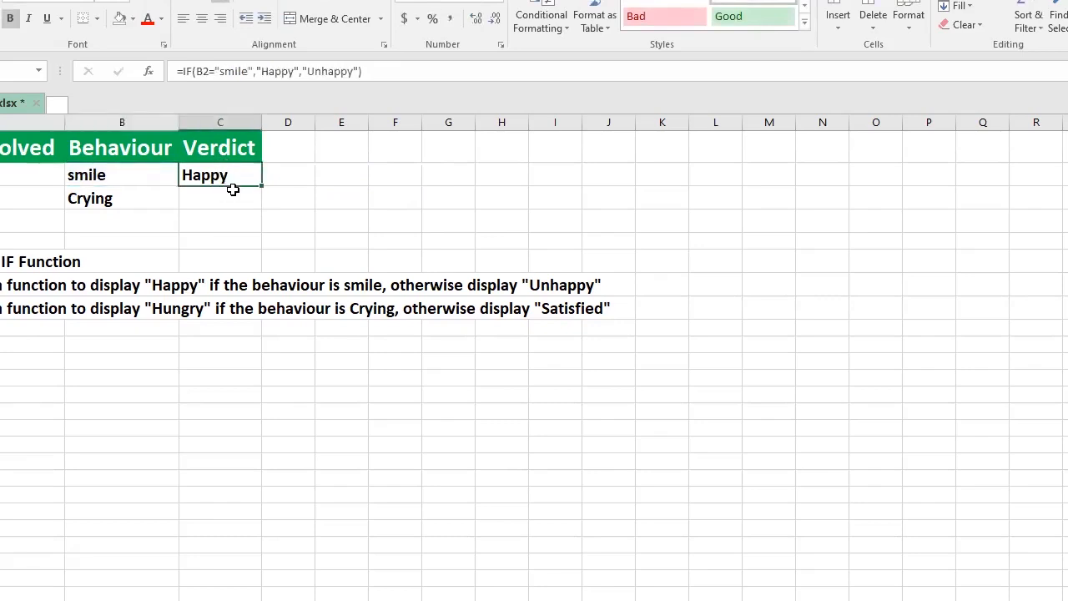
pyautogui.click(119, 173)
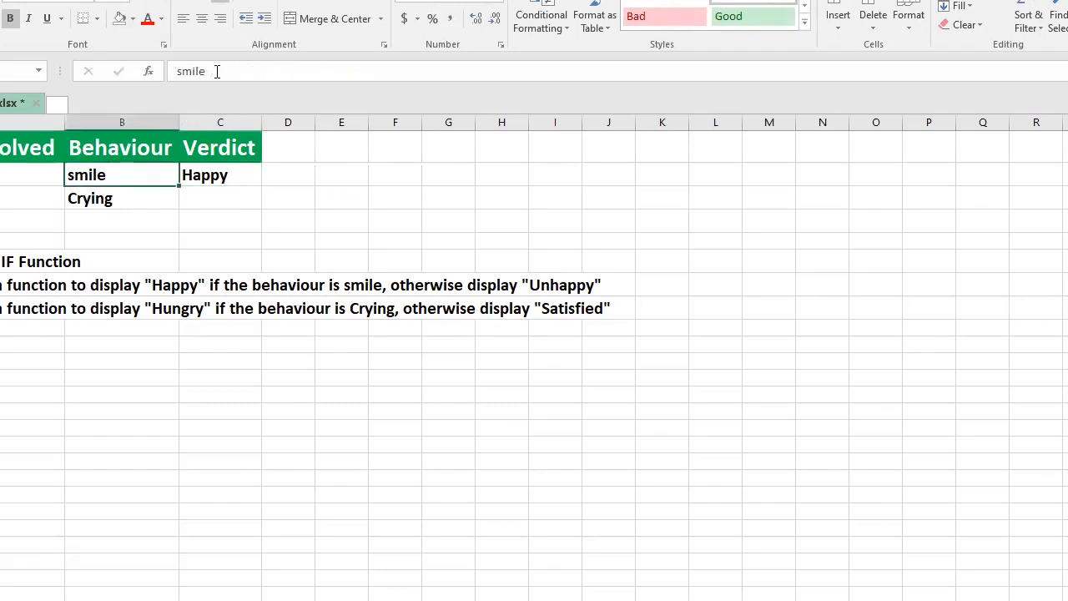
pyautogui.click(217, 71)
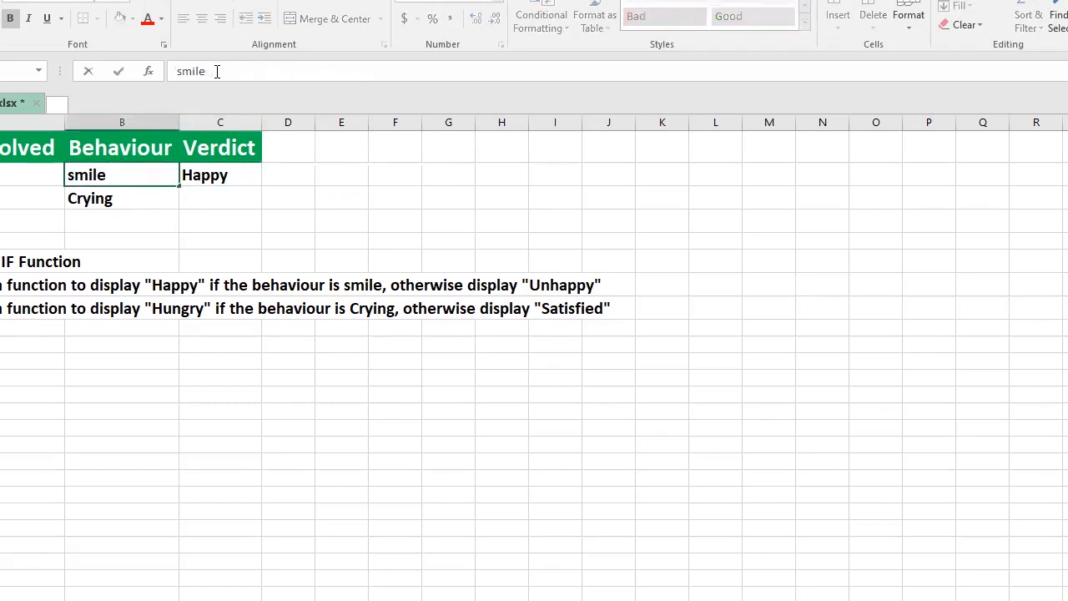
pyautogui.write('s')
pyautogui.press('Return')
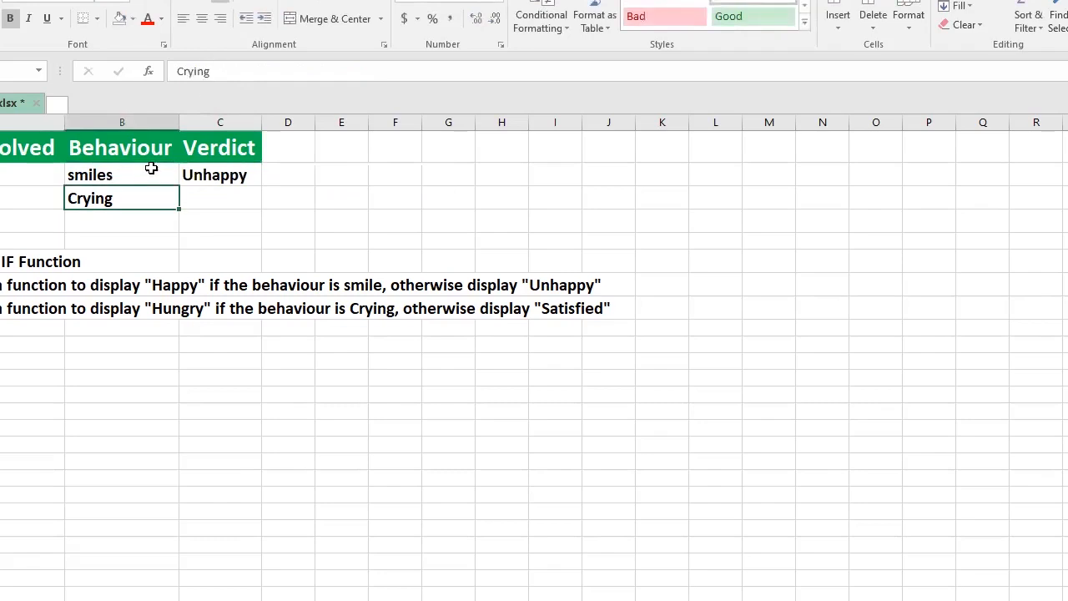
# Step: Change the B2 behaviour to run to test the formula again
pyautogui.click(174, 172)
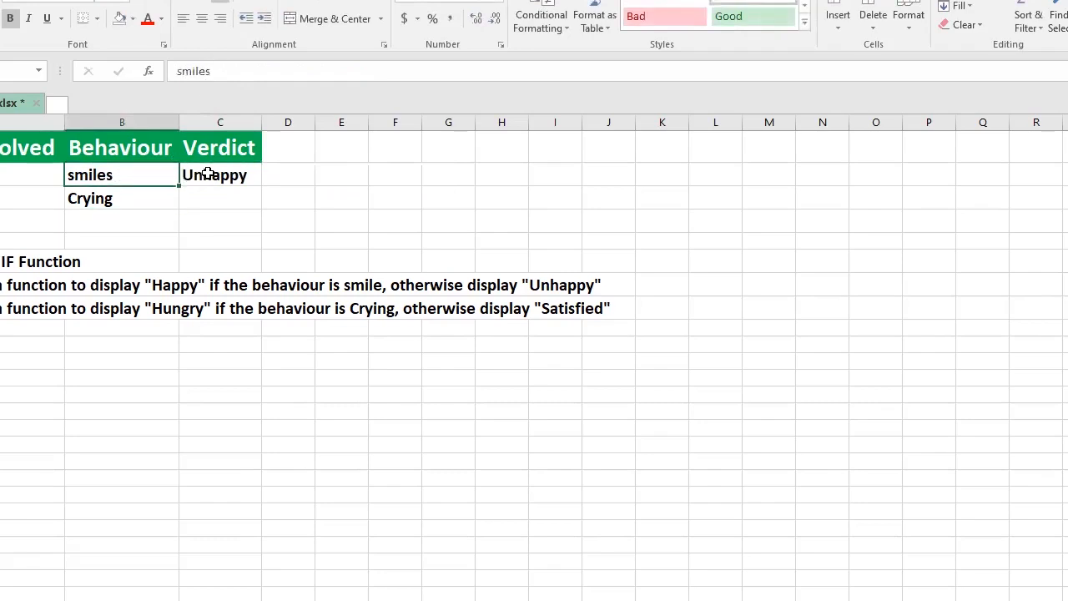
pyautogui.click(208, 173)
pyautogui.write('run')
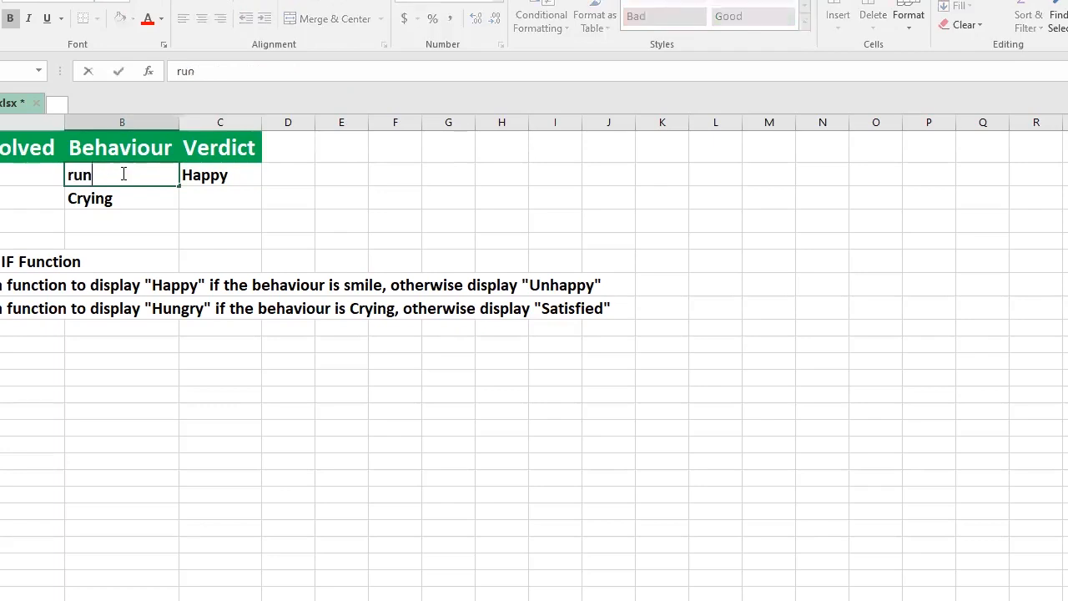
pyautogui.press('Return')
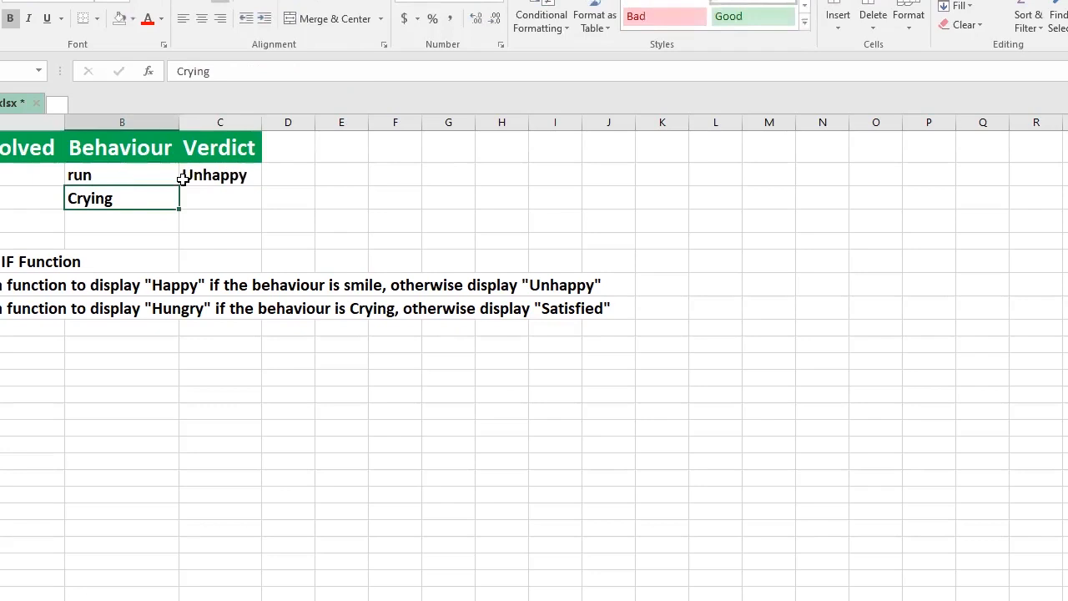
# Step: Undo the test edits to the B2 behaviour
pyautogui.click(111, 173)
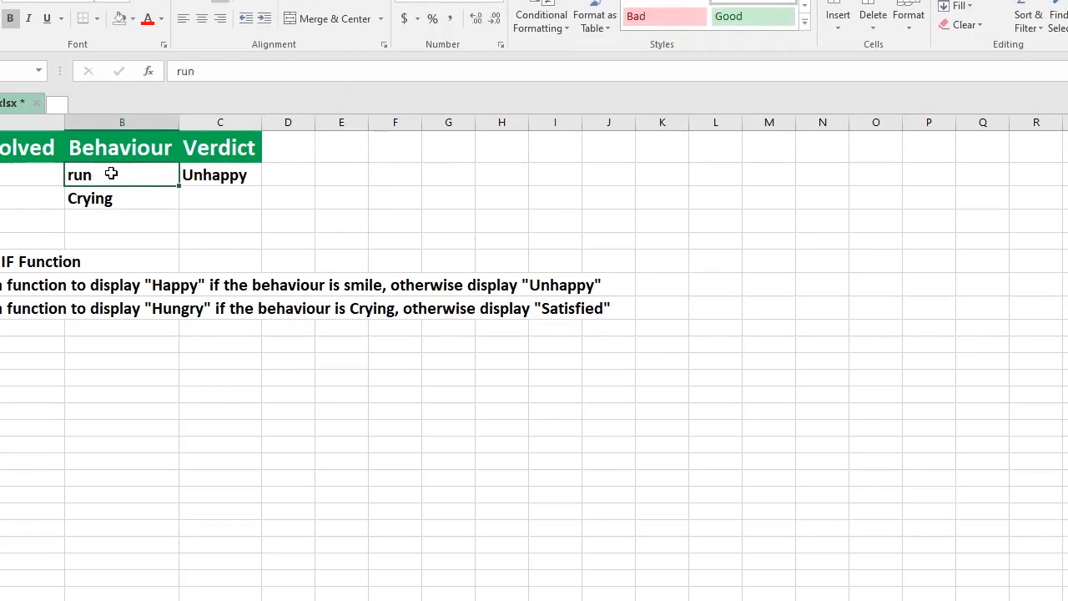
pyautogui.hotkey('ctrl', 'z')
pyautogui.click(189, 226)
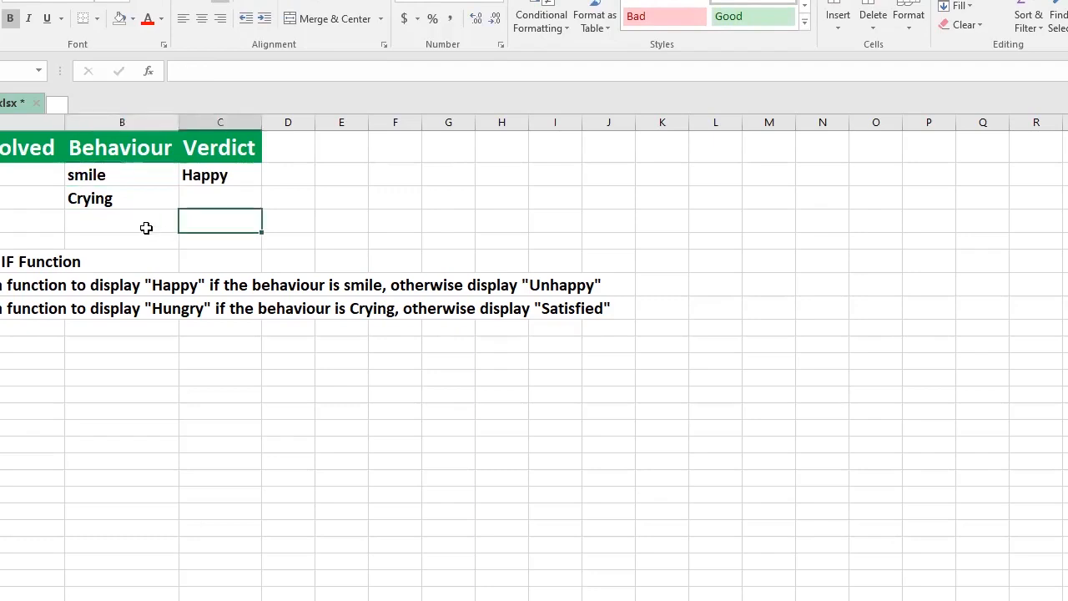
# Step: In C3, start an IF formula testing whether the B3 behaviour equals "Crying"
pyautogui.click(207, 201)
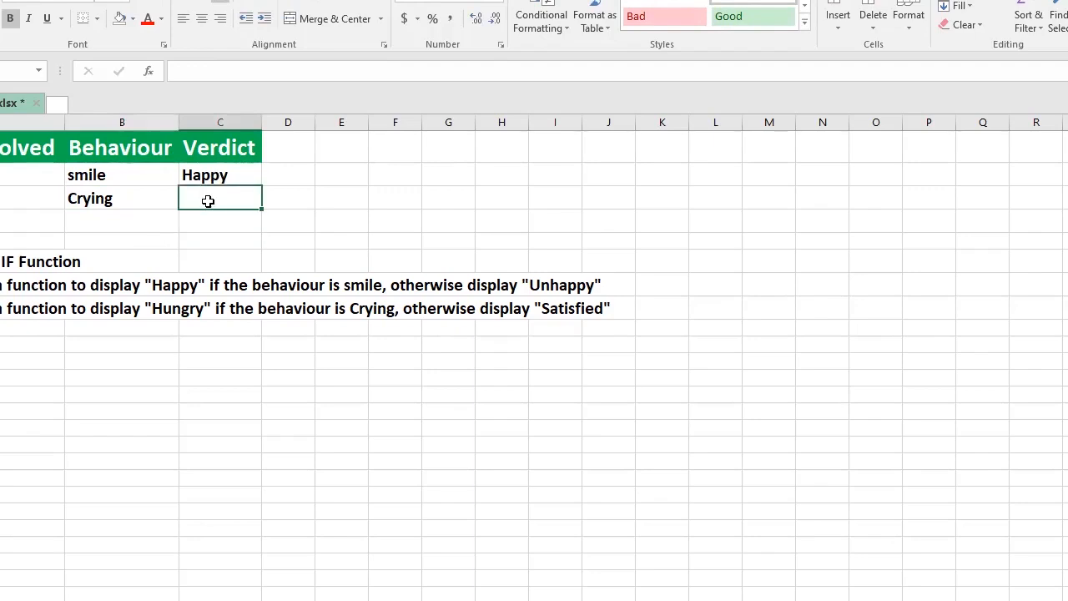
pyautogui.doubleClick(210, 202)
pyautogui.write('=')
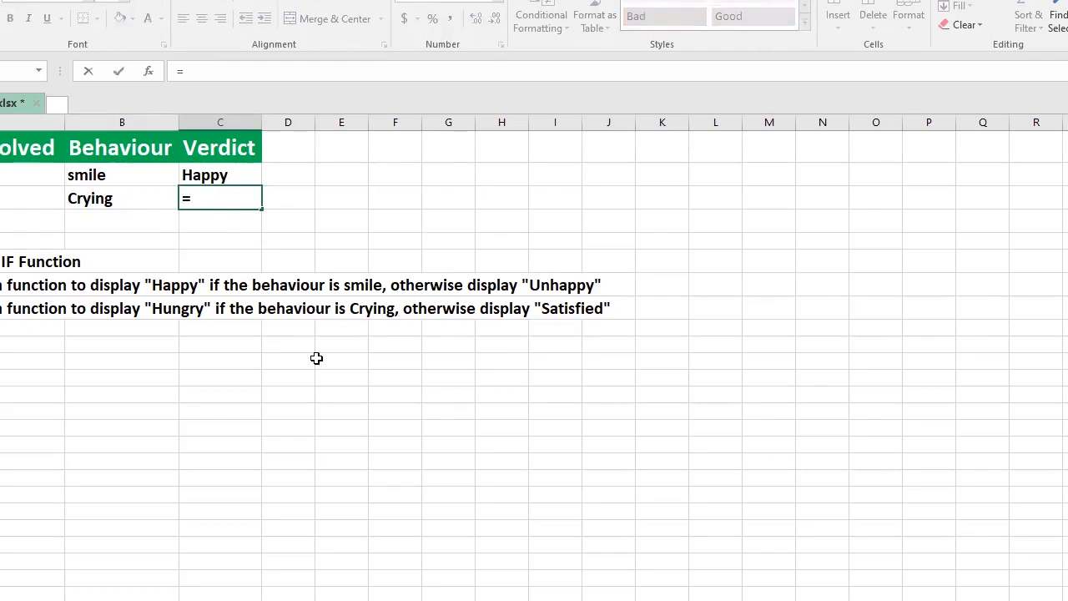
pyautogui.write('IF(')
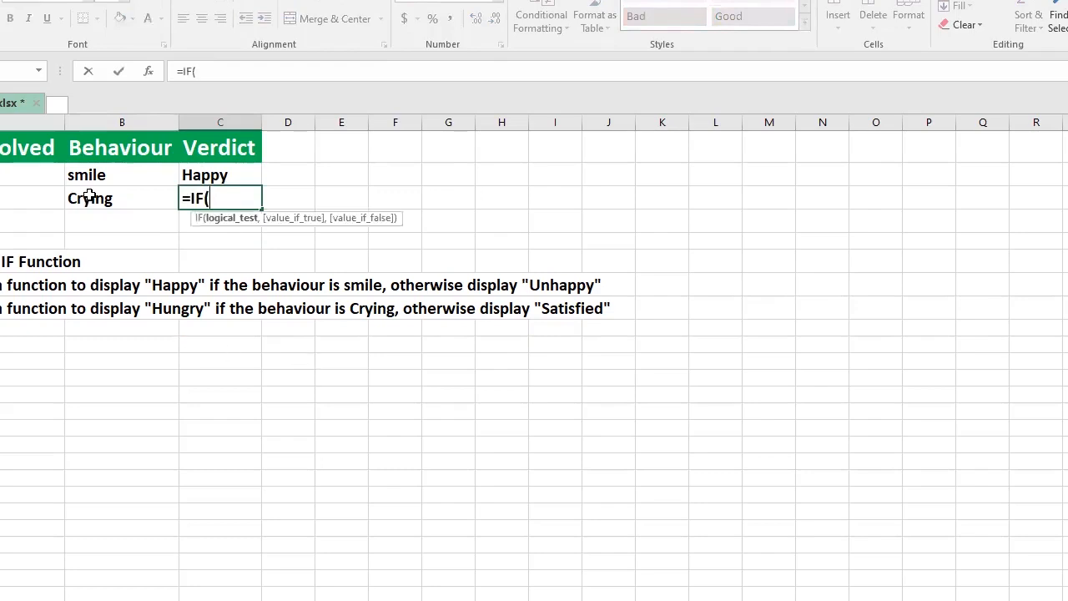
pyautogui.click(94, 198)
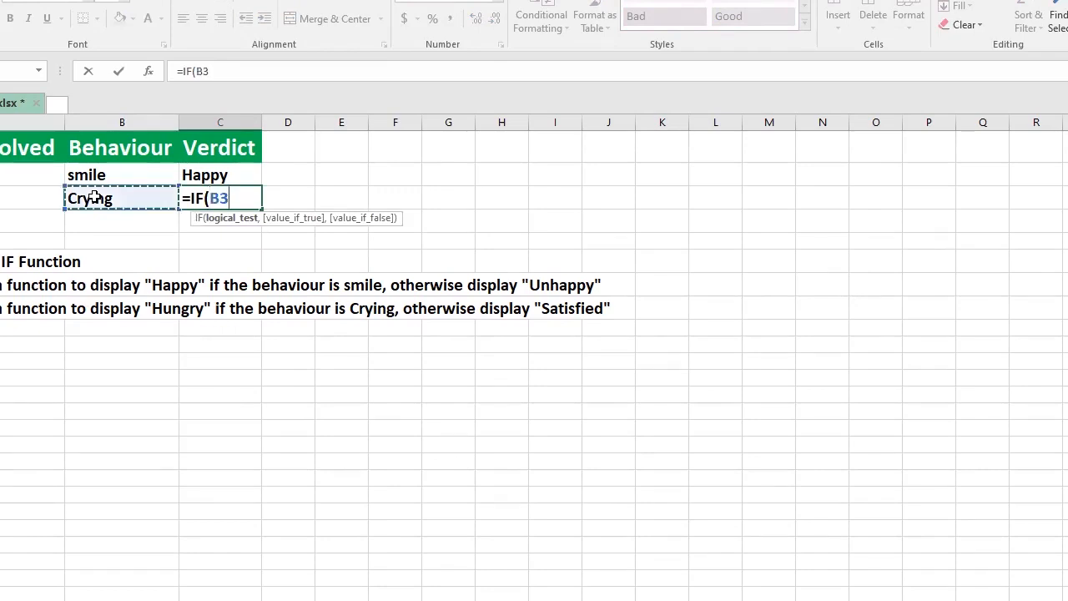
pyautogui.write('=')
pyautogui.write('"Crying')
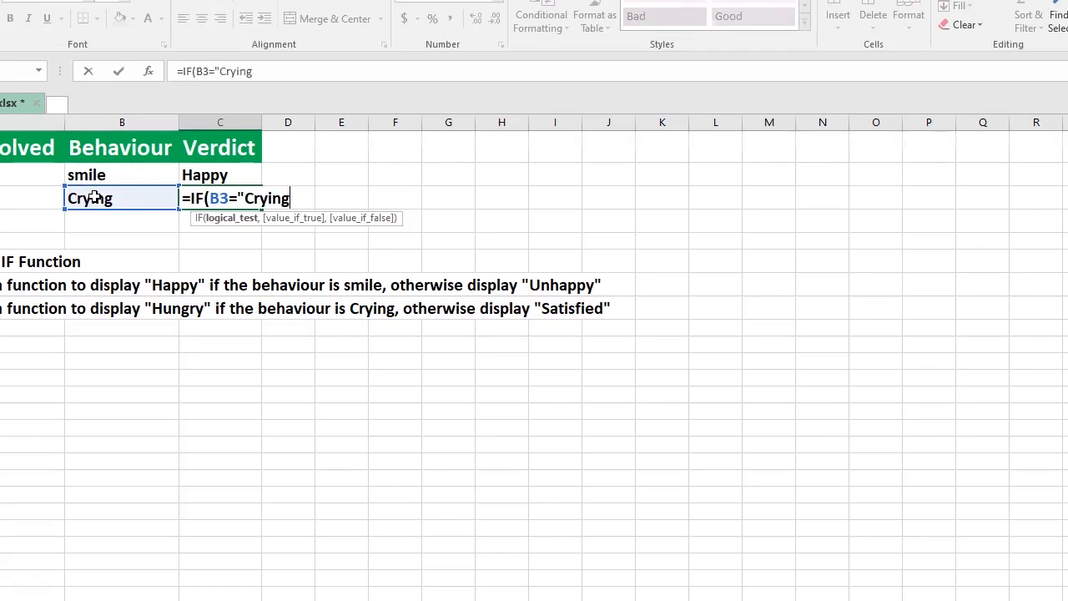
pyautogui.write('",')
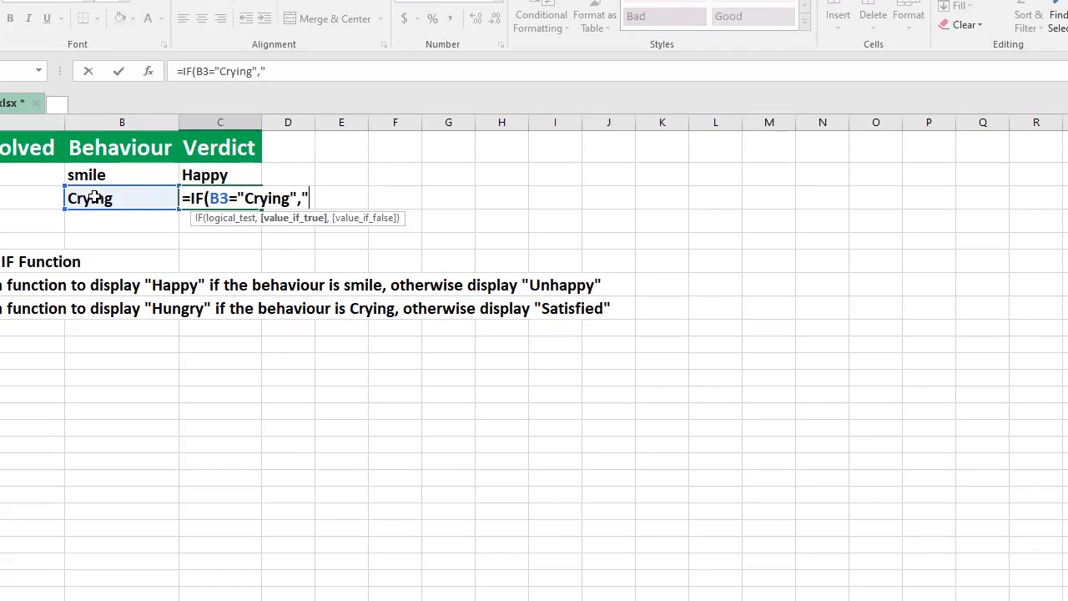
# Step: Set "Hungry" as the value when true and "Satisfied" as the value when false, then close and enter the formula
pyautogui.write('Hungry"')
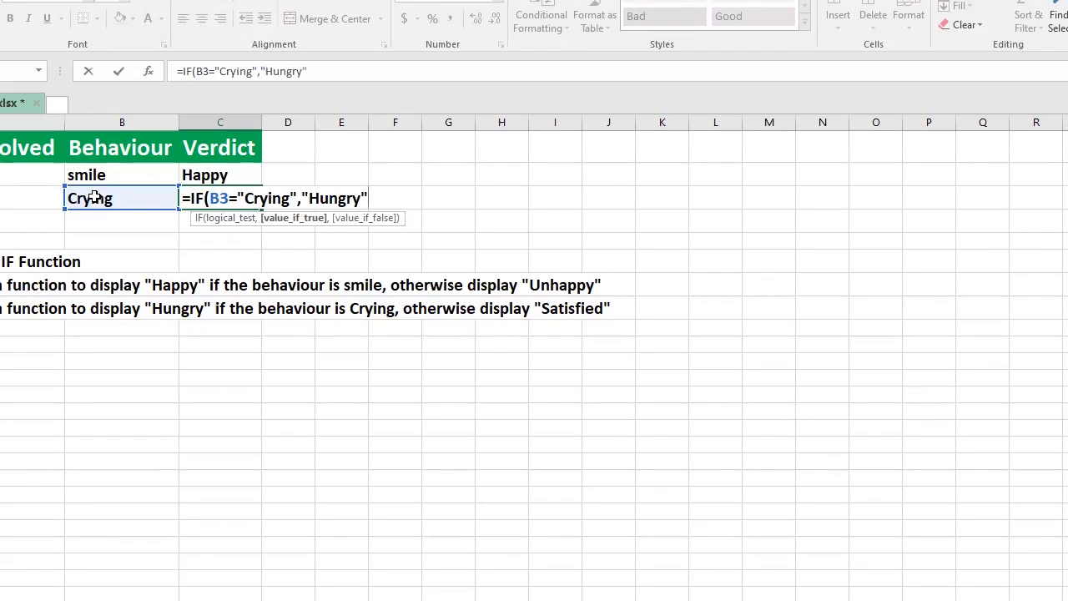
pyautogui.write(',')
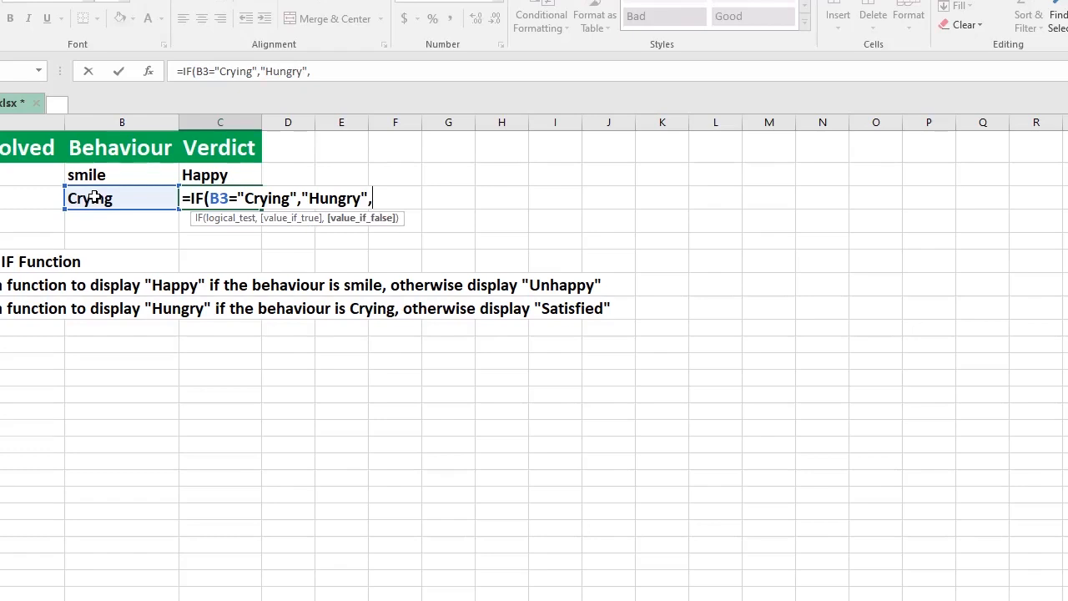
pyautogui.write('","Satist')
pyautogui.press('BackSpace')
pyautogui.write('fie')
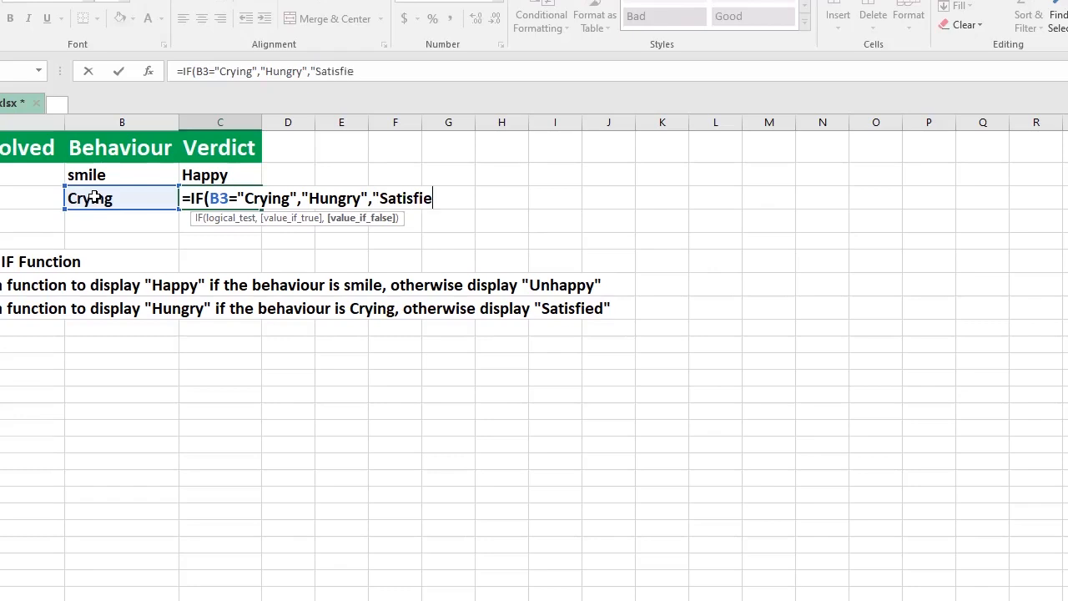
pyautogui.write('d")')
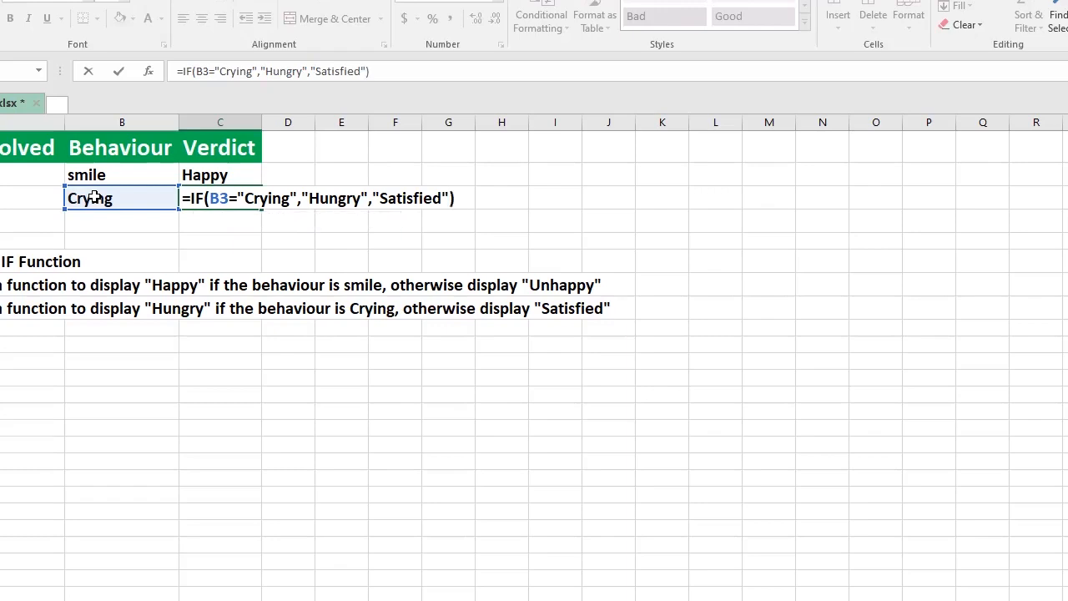
pyautogui.press('Return')
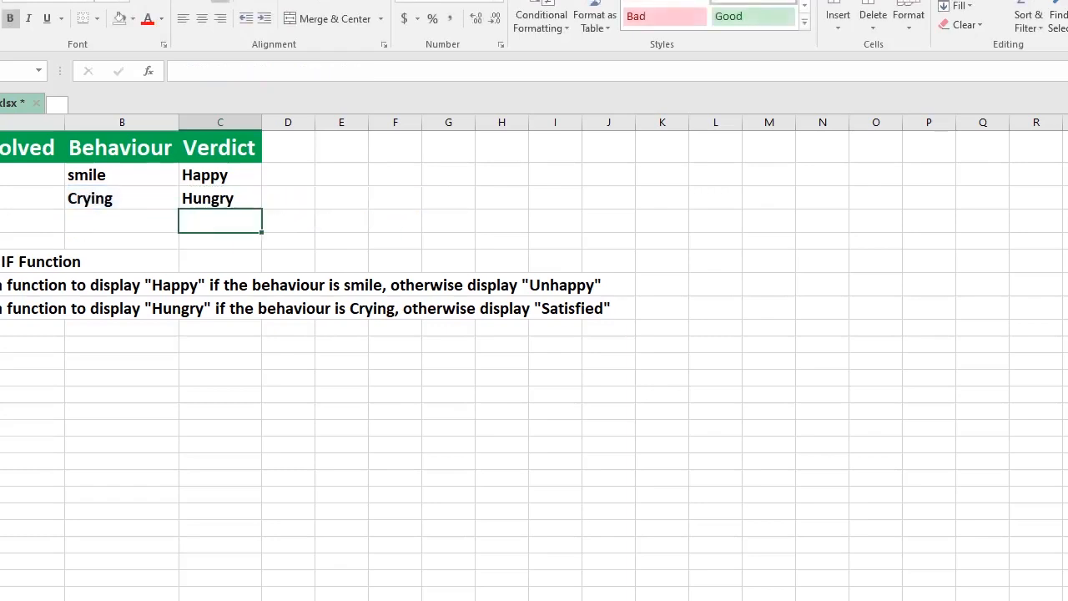
# Step: Test the formula by changing the B3 behaviour to Cry
pyautogui.click(219, 203)
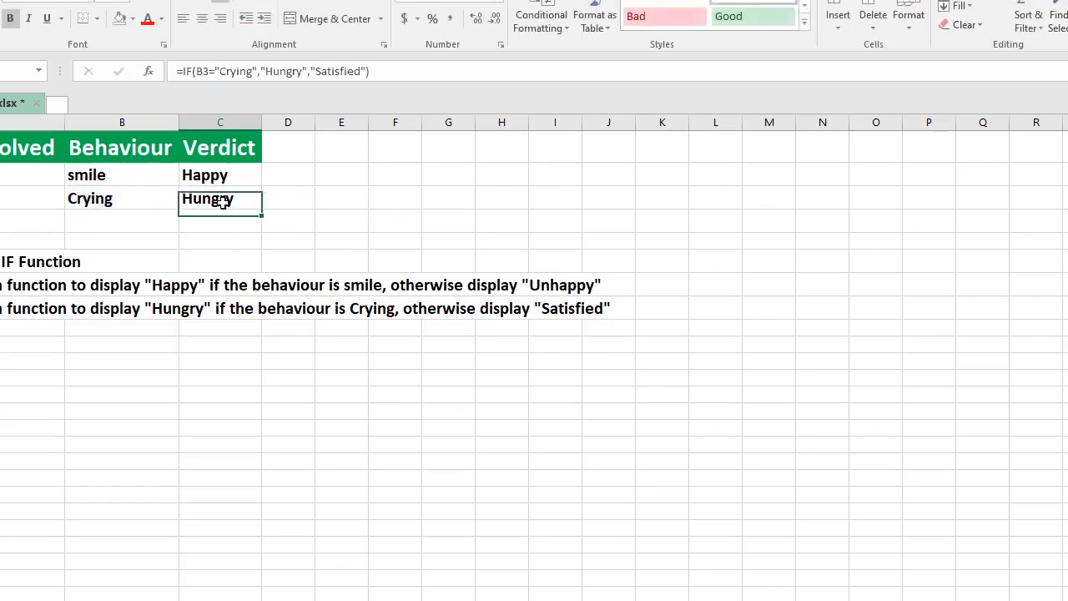
pyautogui.click(121, 197)
pyautogui.click(239, 70)
pyautogui.moveTo(210, 72); pyautogui.dragTo(194, 74)
pyautogui.press('BackSpace')
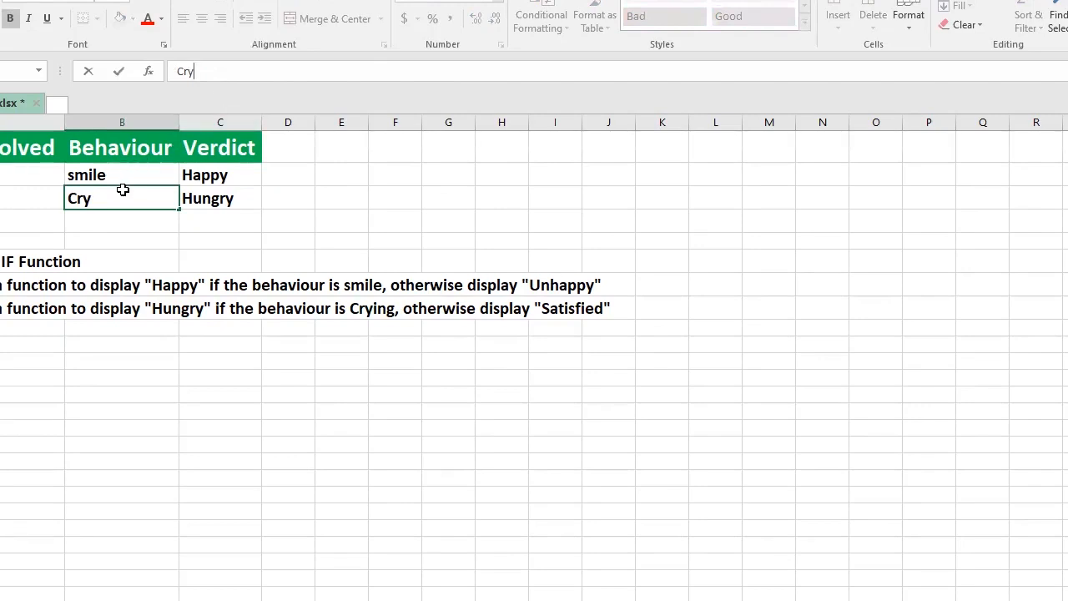
pyautogui.press('Return')
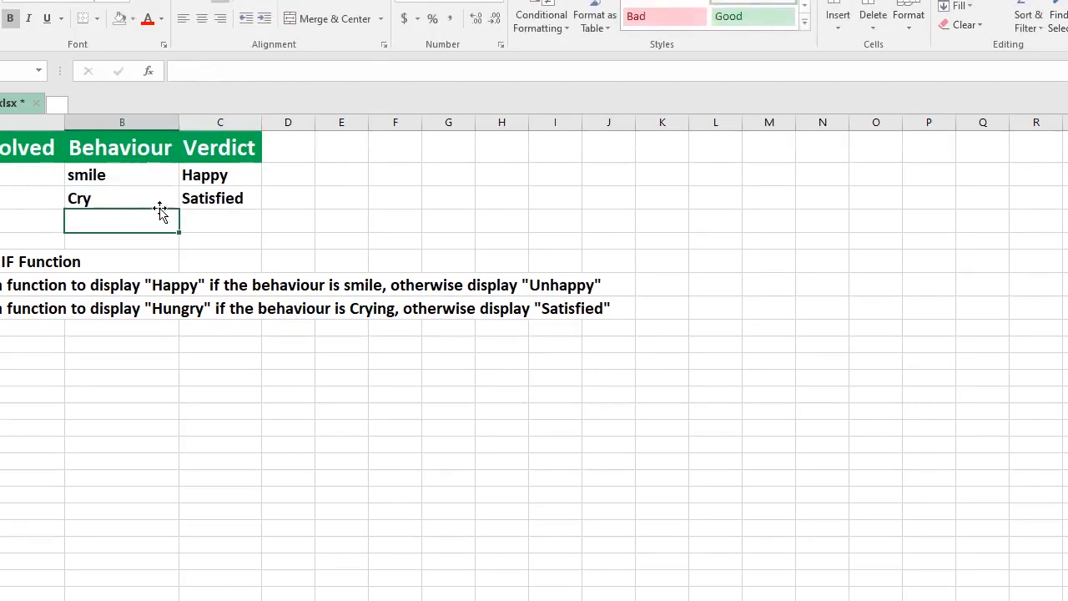
# Step: Restore the B3 behaviour to Crying
pyautogui.click(136, 198)
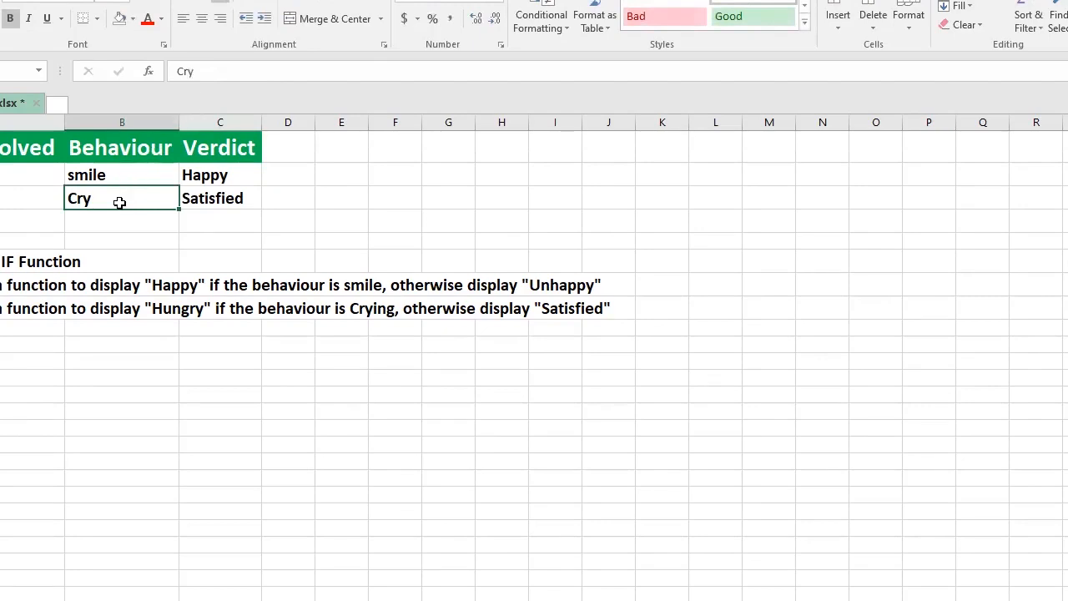
pyautogui.click(208, 70)
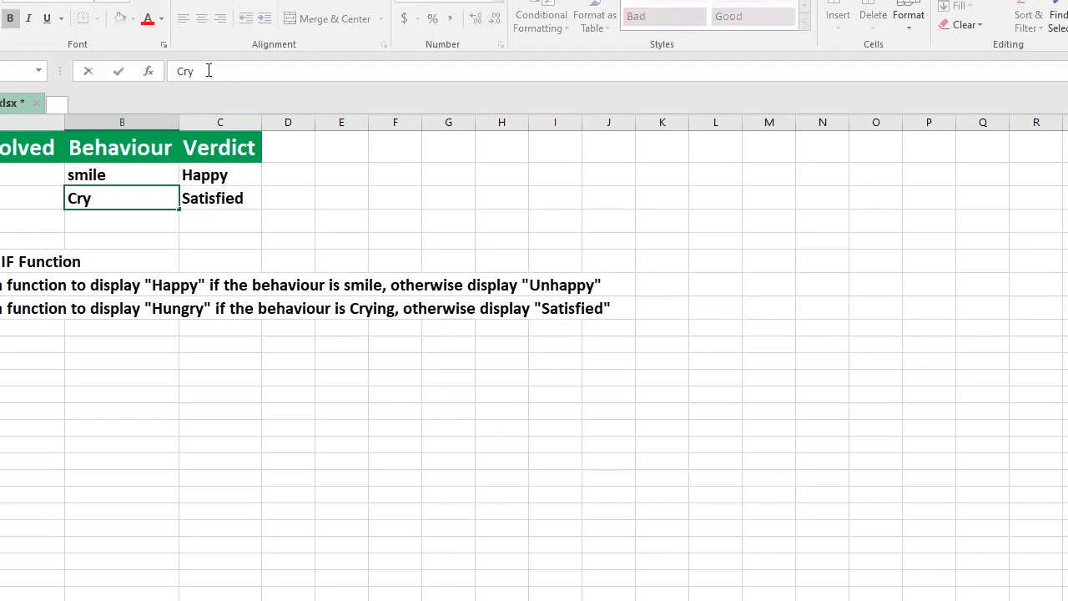
pyautogui.write('ing')
pyautogui.press('Return')
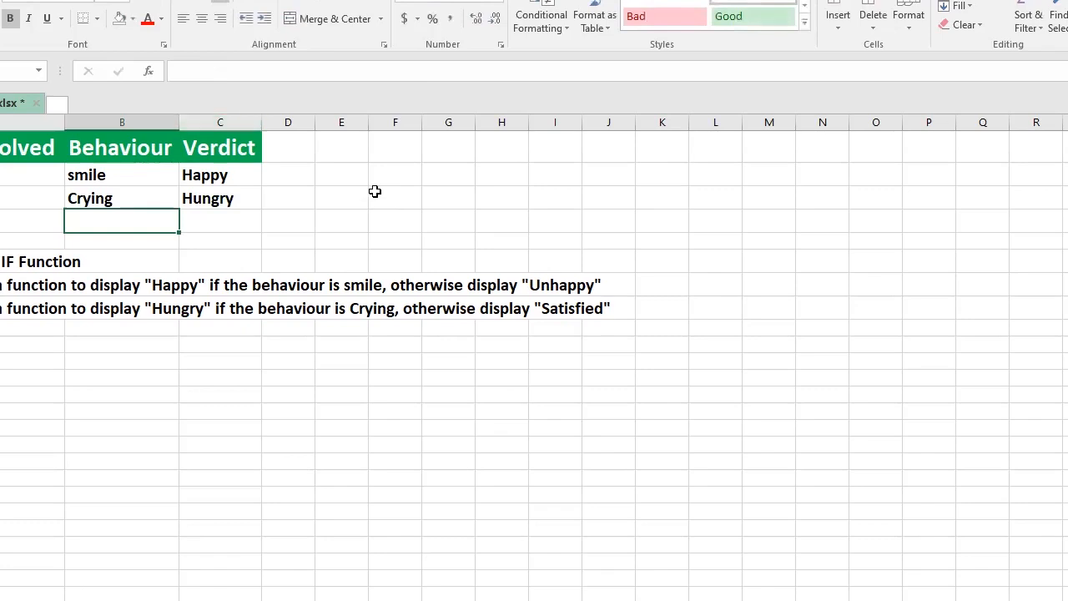
# Step: Review the budget task instruction and the budgeted and actual spent amounts in row 2
pyautogui.press('Right')
pyautogui.press('Right')
pyautogui.press('Right')
pyautogui.press('Right')
pyautogui.press('Up')
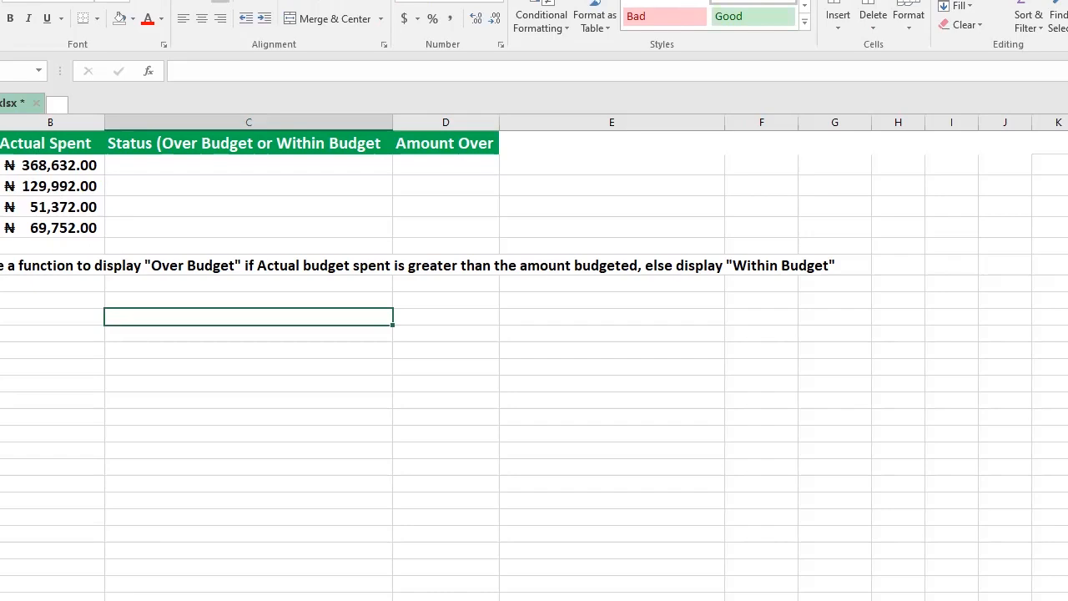
pyautogui.click(175, 122)
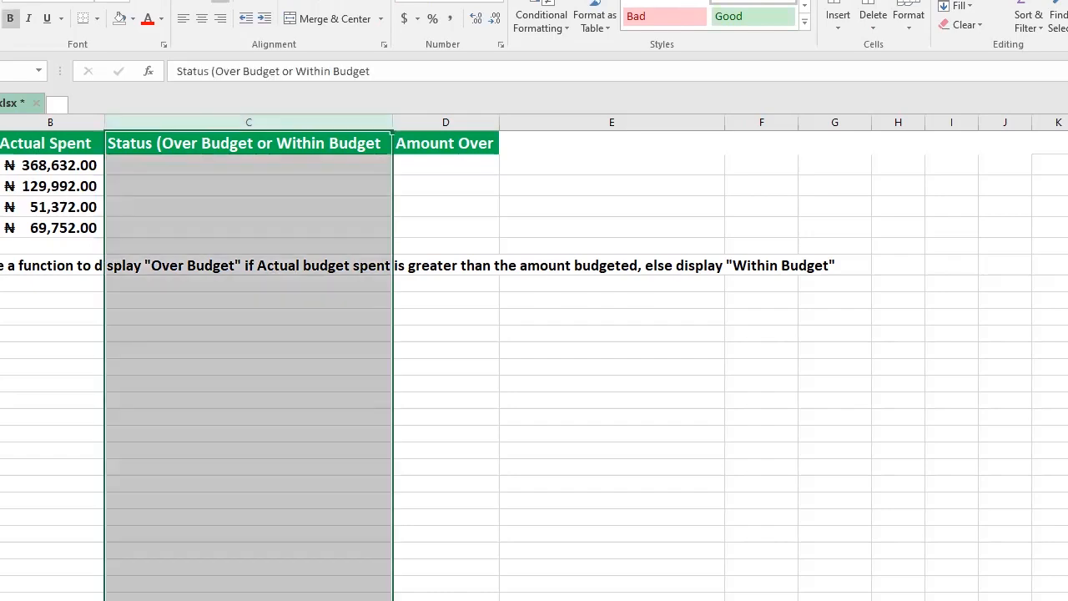
pyautogui.click(198, 268)
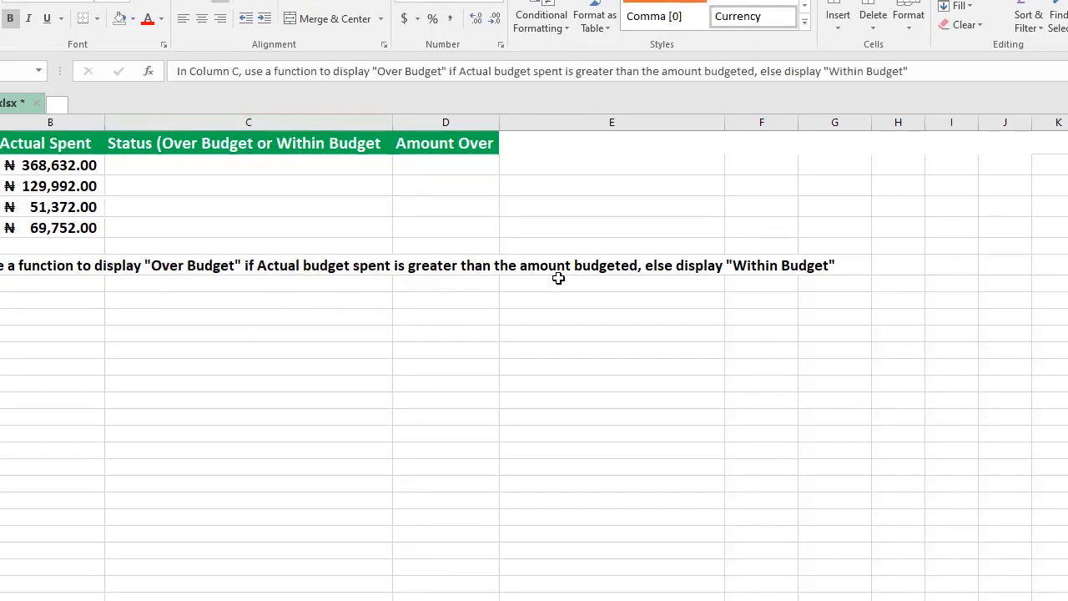
pyautogui.click(44, 162)
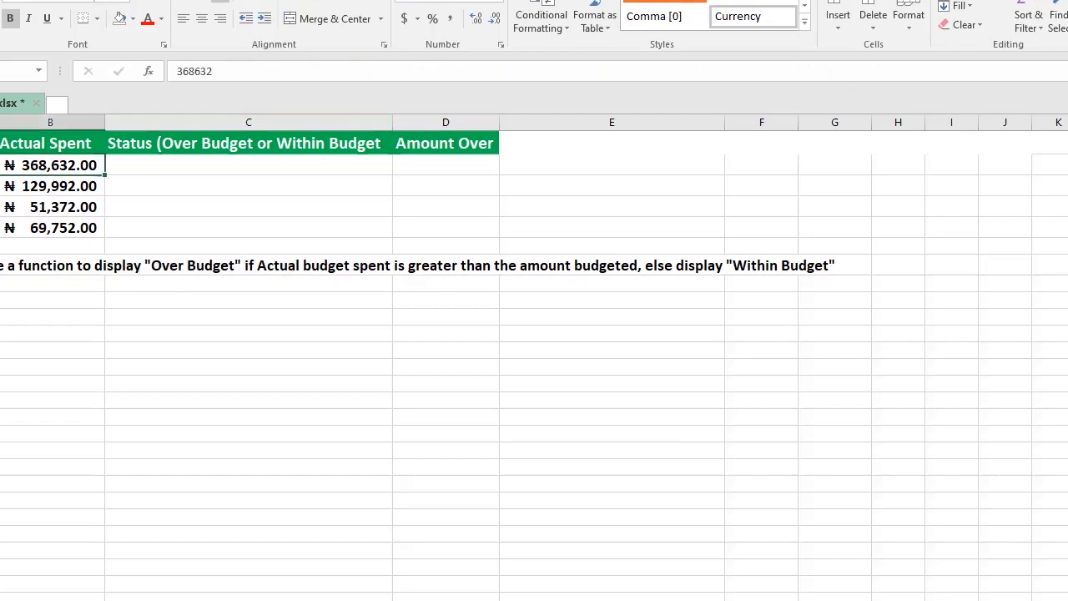
pyautogui.press('Left')
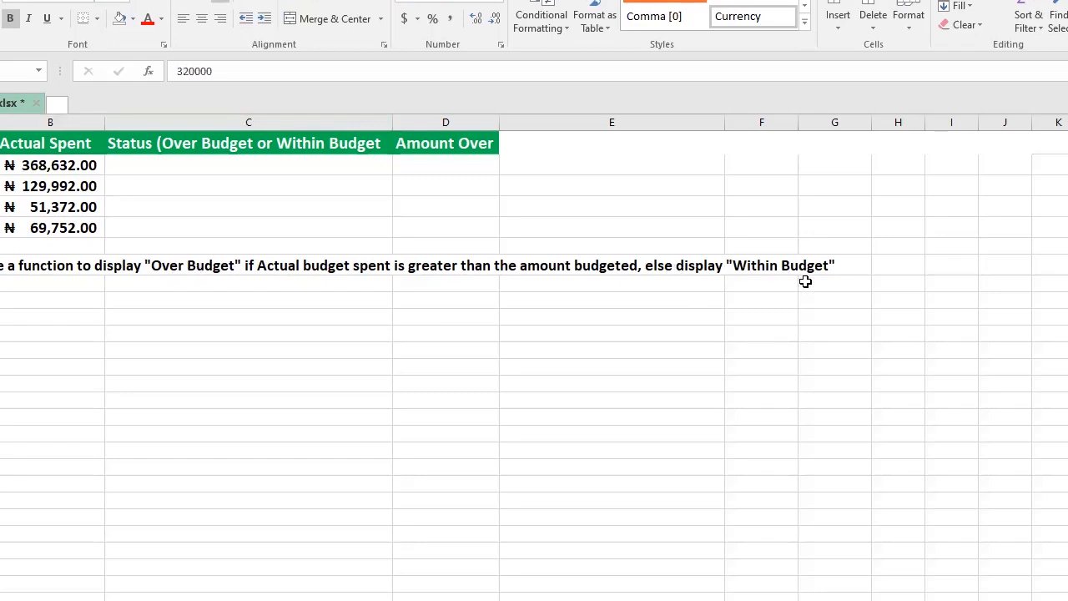
pyautogui.click(36, 165)
pyautogui.press('Left')
# Step: In C2, start an IF formula testing whether the actual spent in B2 is greater than A2
pyautogui.click(139, 166)
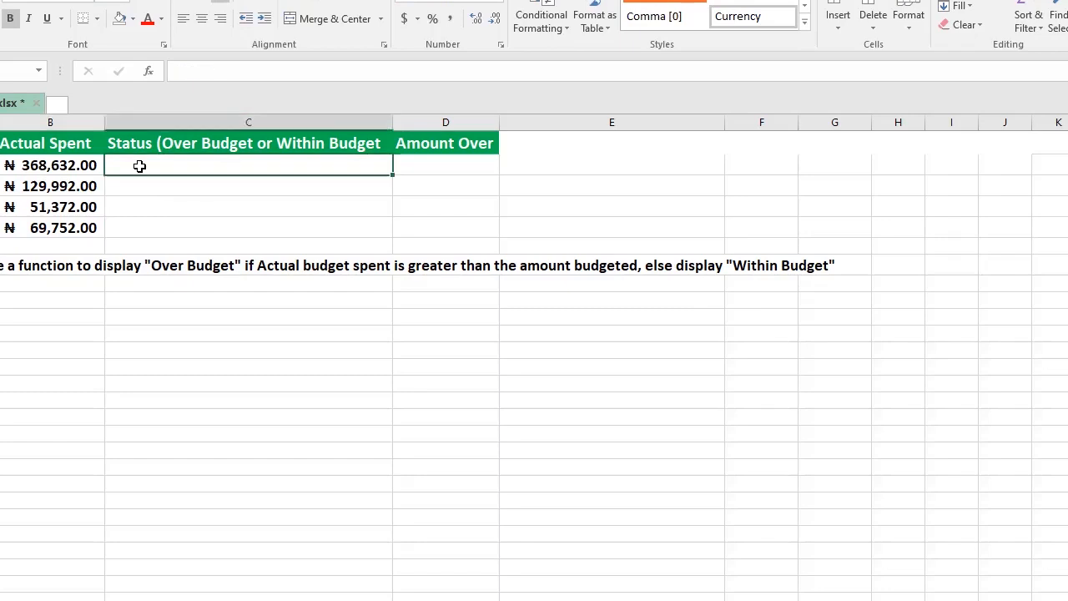
pyautogui.write('=')
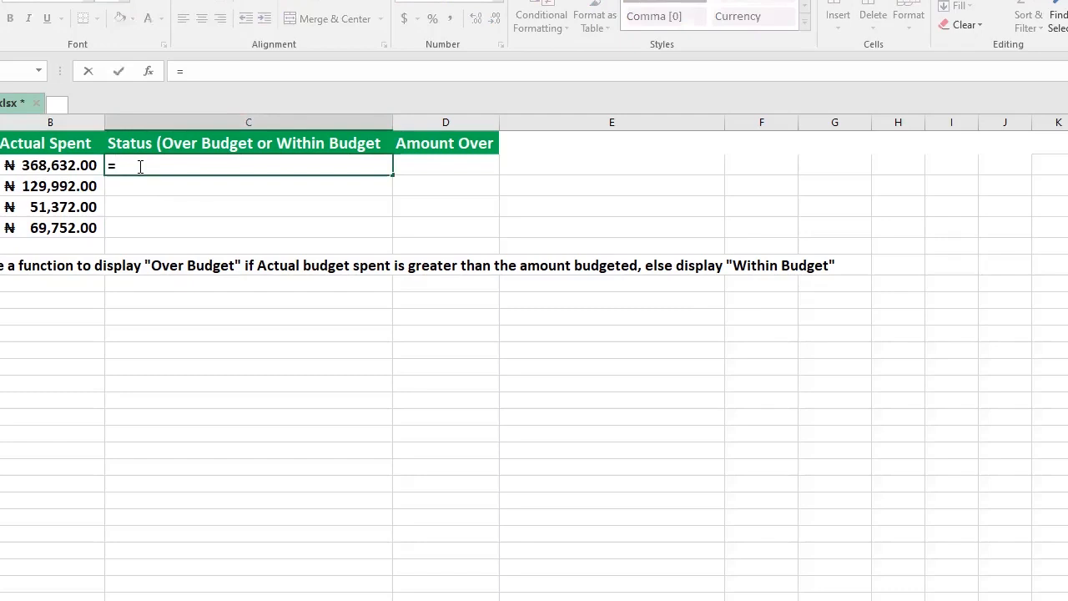
pyautogui.write('if')
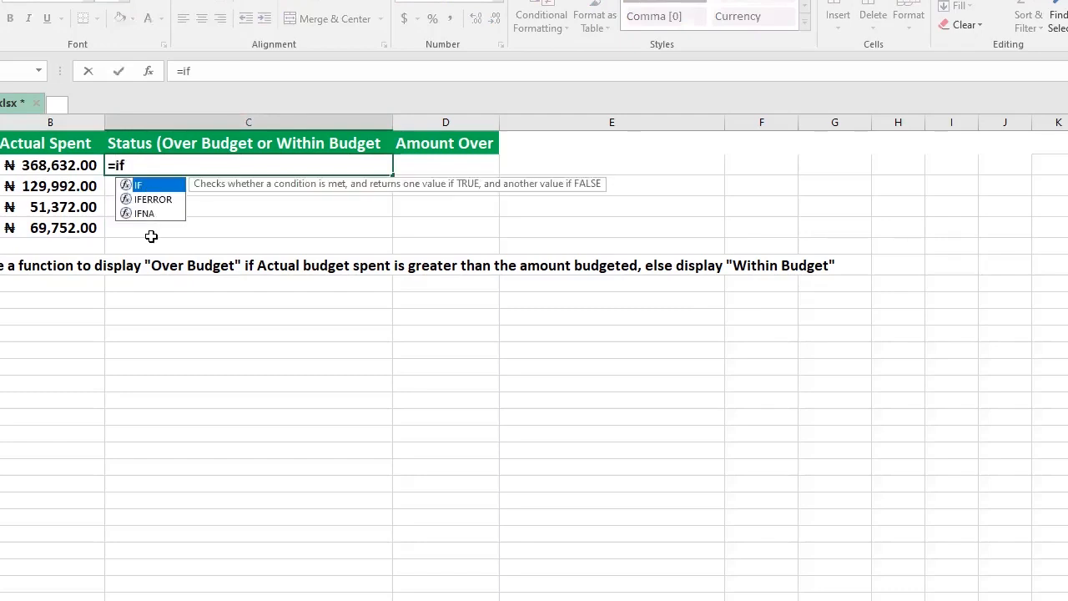
pyautogui.press('Tab')
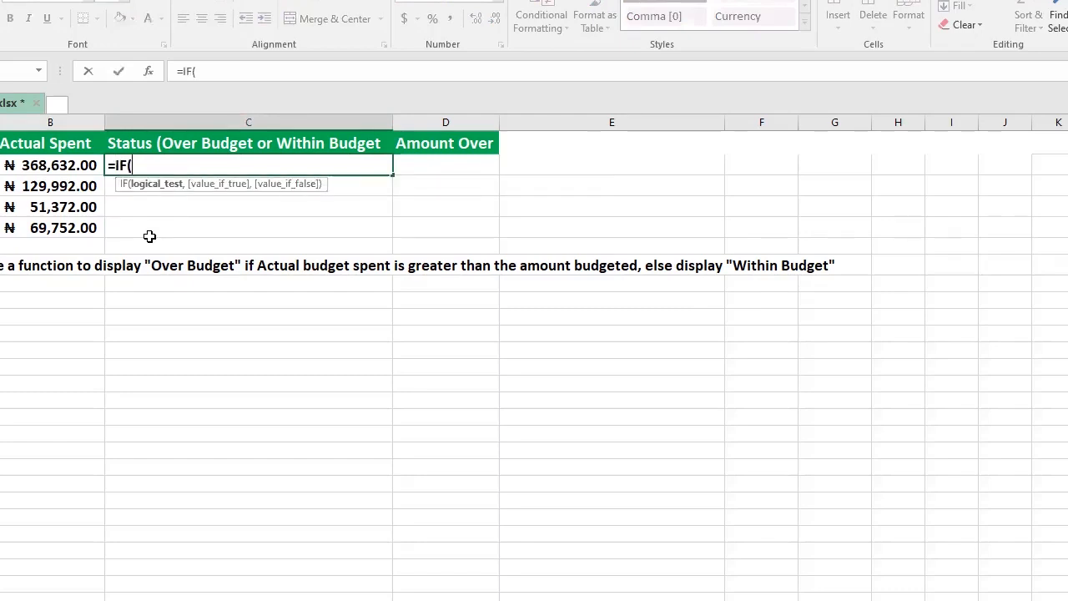
pyautogui.click(66, 167)
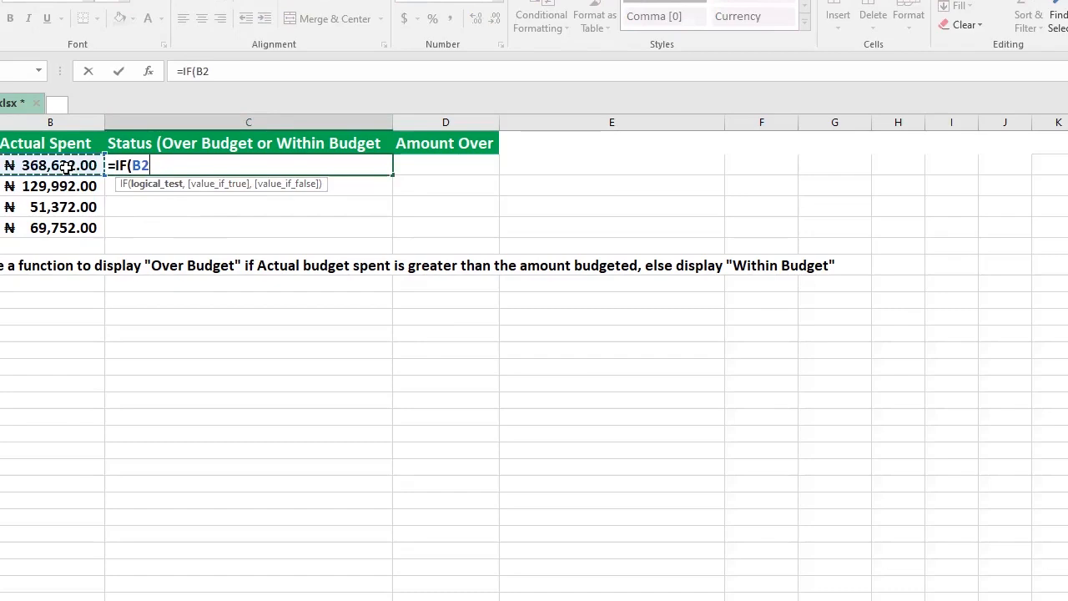
pyautogui.write('>')
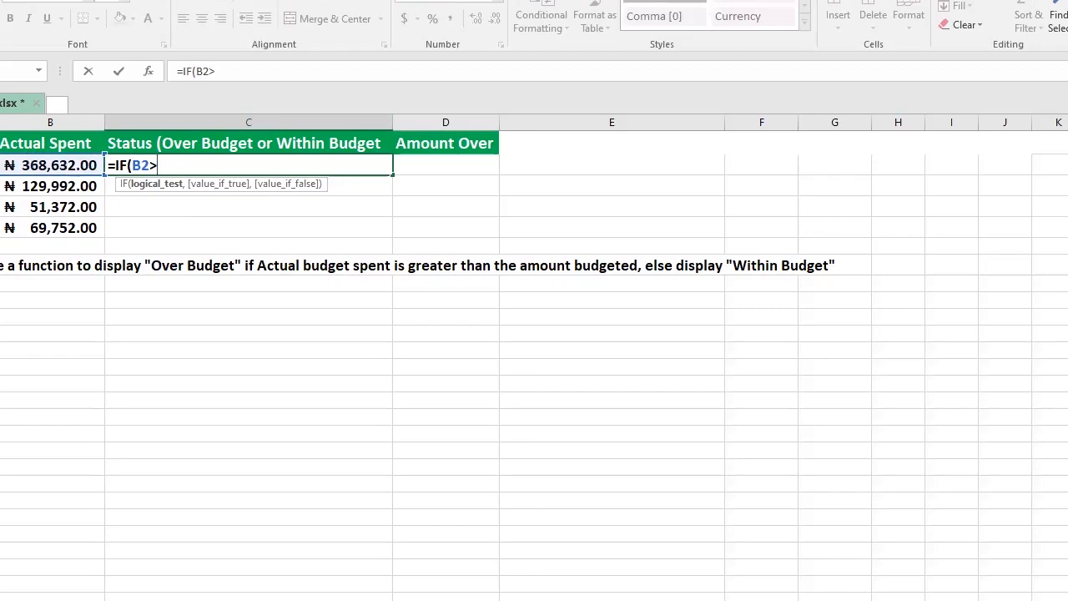
pyautogui.write('A2')
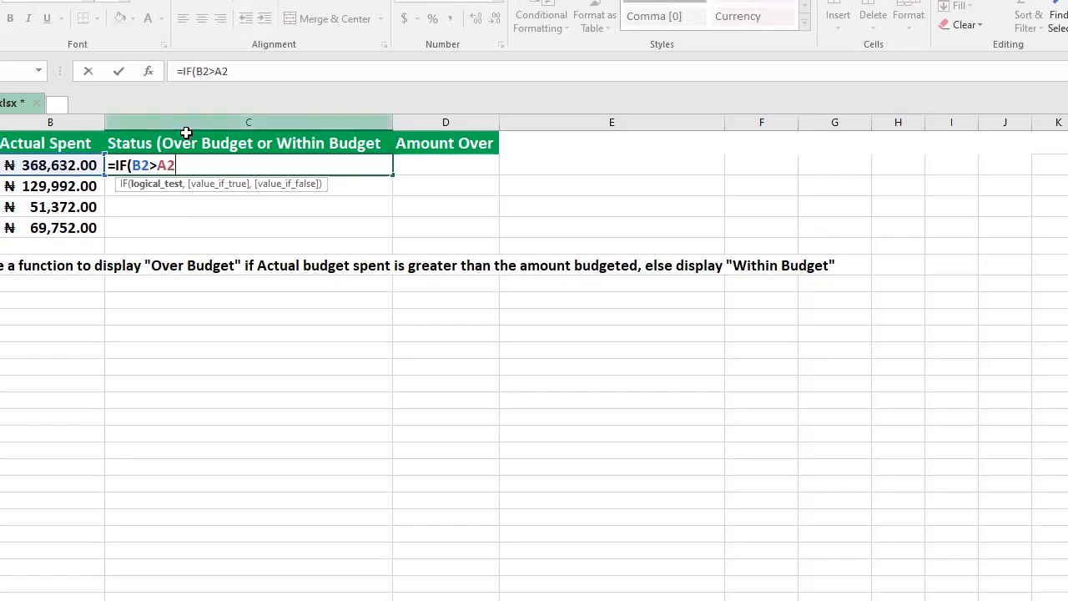
pyautogui.press('BackSpace')
pyautogui.press('BackSpace')
pyautogui.press('BackSpace')
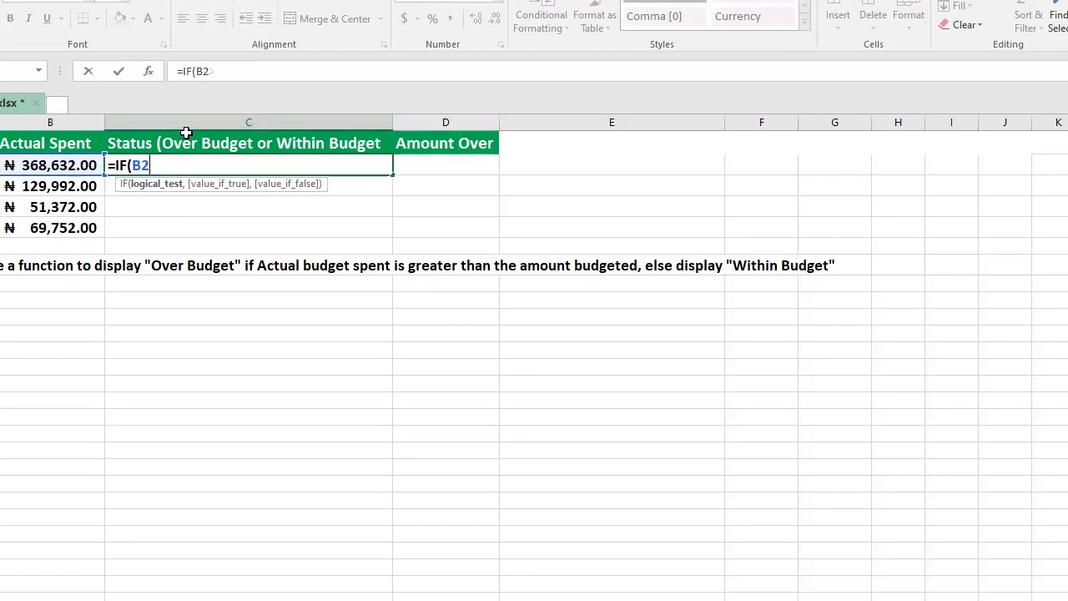
pyautogui.write('<')
pyautogui.press('BackSpace')
pyautogui.write('>A2,')
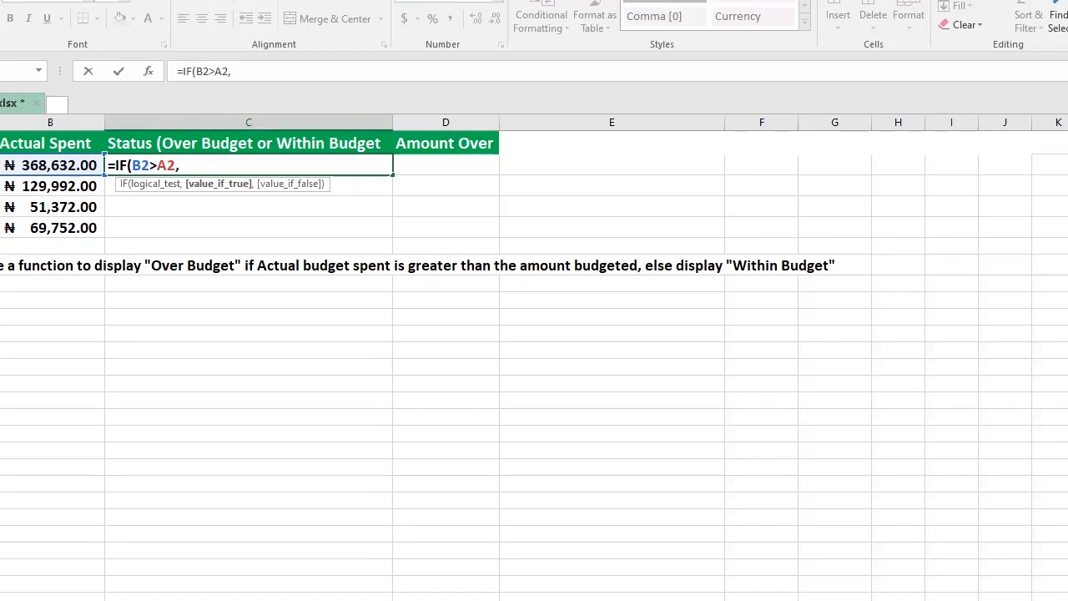
pyautogui.write('"Over Budget')
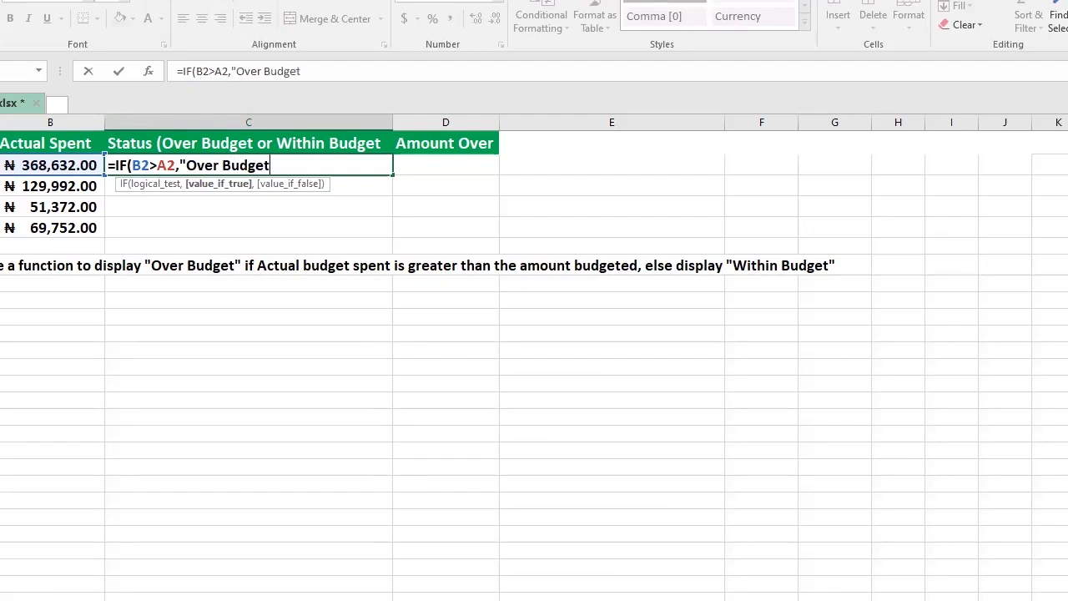
pyautogui.write('",')
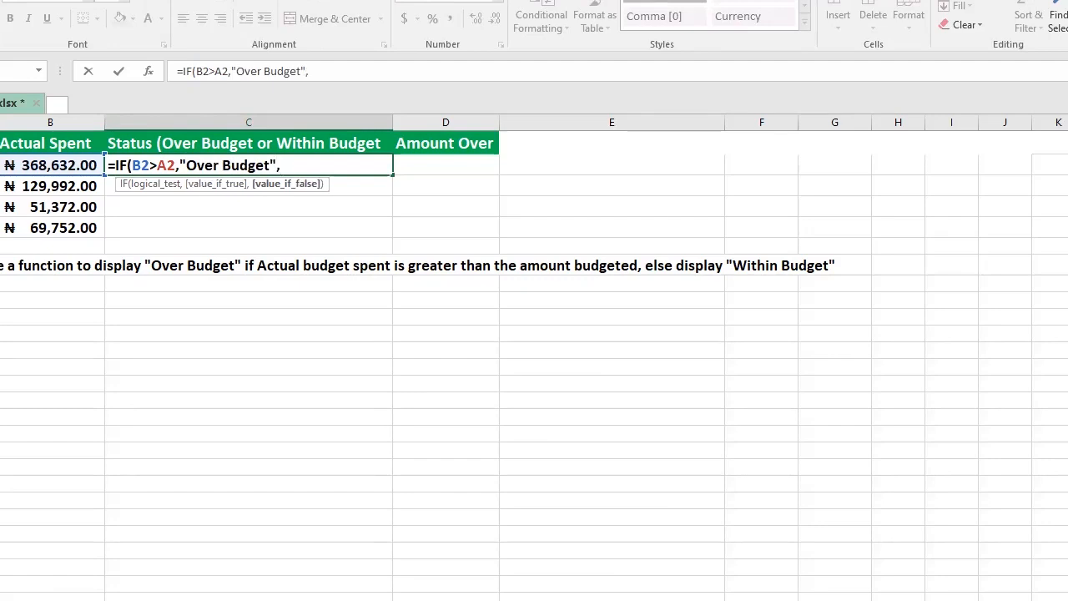
pyautogui.write('"Within')
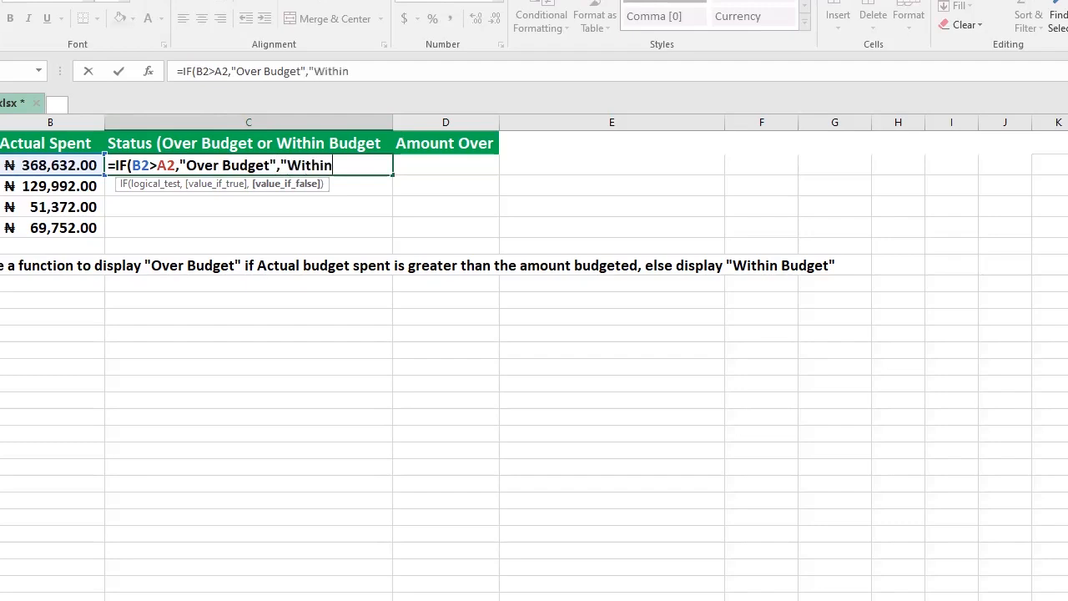
pyautogui.write(' Budget')
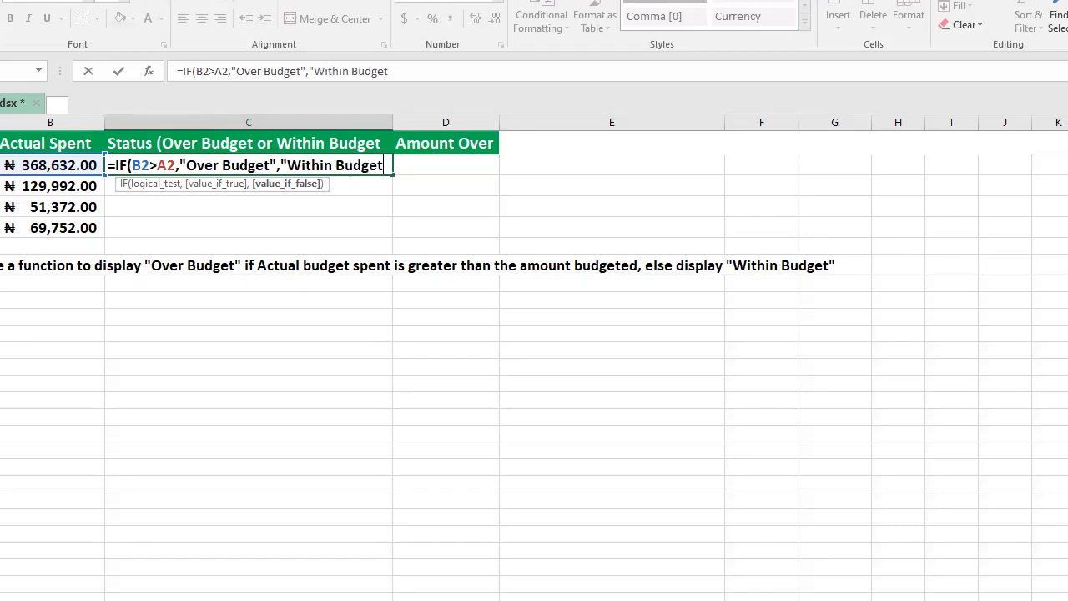
pyautogui.write('"')
# Step: Complete the C2 IF formula with "Within Budget" as the value when false and enter it
pyautogui.press('Return')
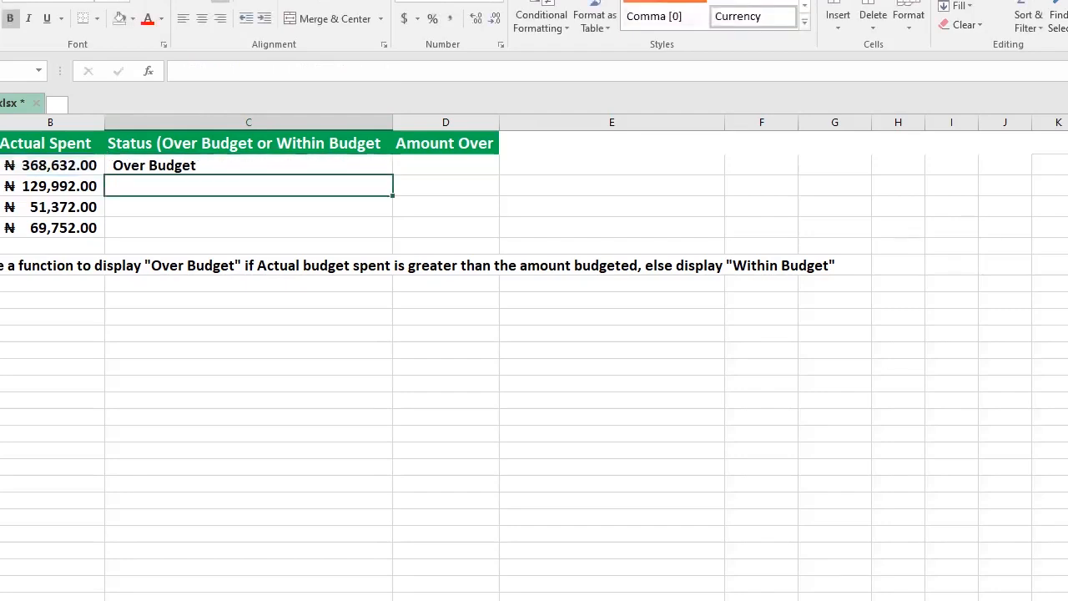
# Step: Fill the C2 status formula down through C5 and check each row's budget status against its amounts
pyautogui.click(52, 165)
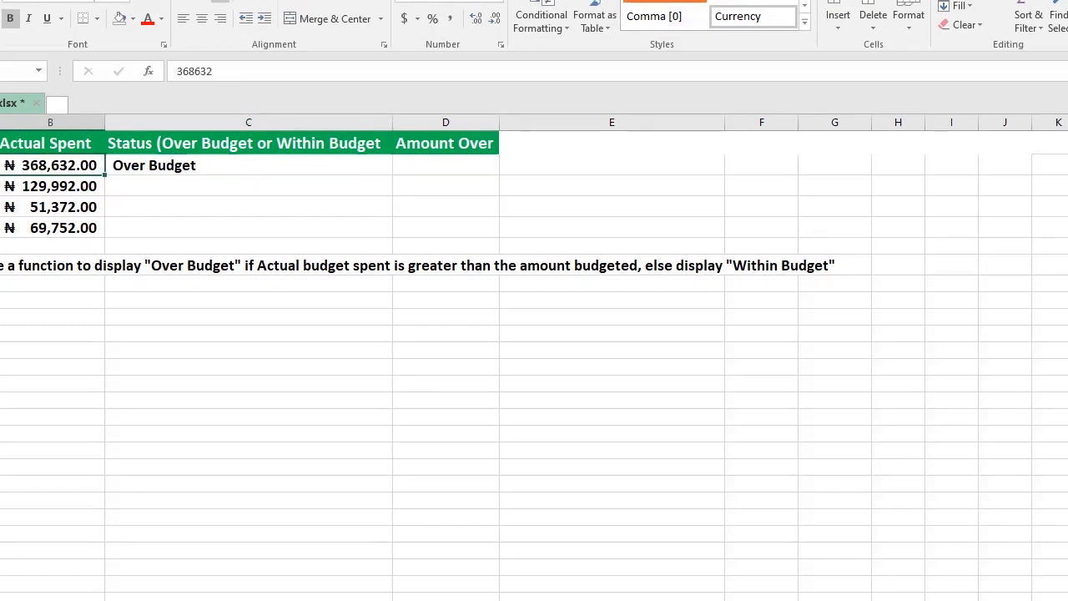
pyautogui.press('Right')
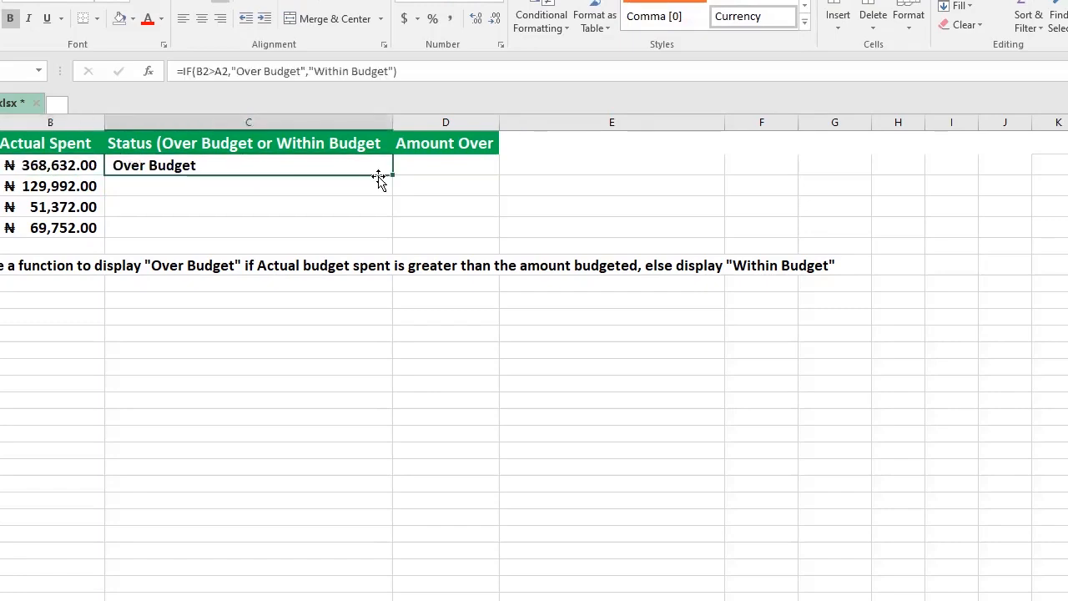
pyautogui.press('Down')
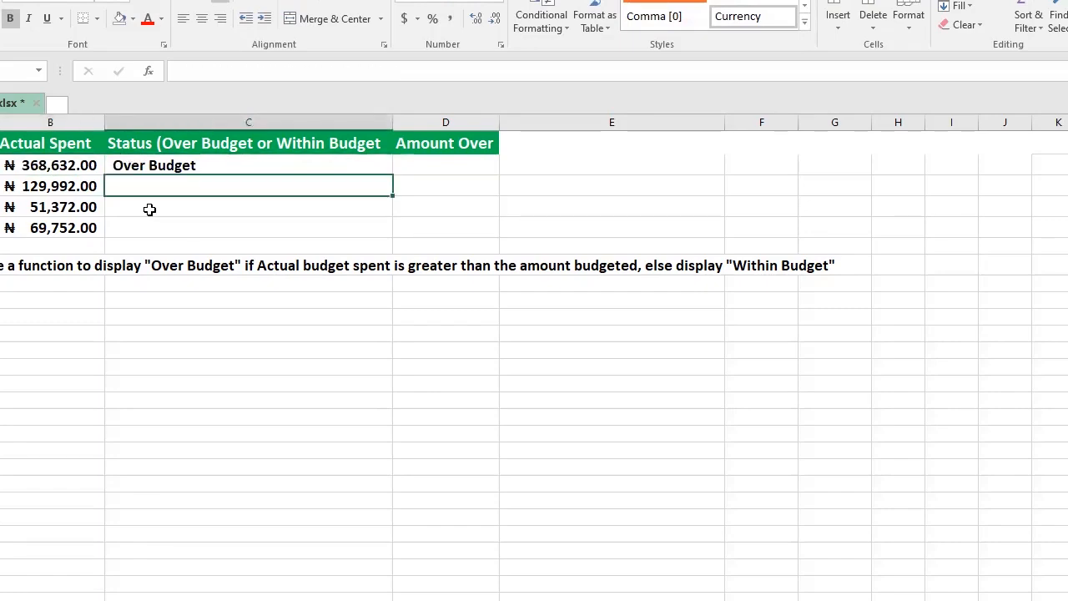
pyautogui.press('Down')
pyautogui.click(268, 163)
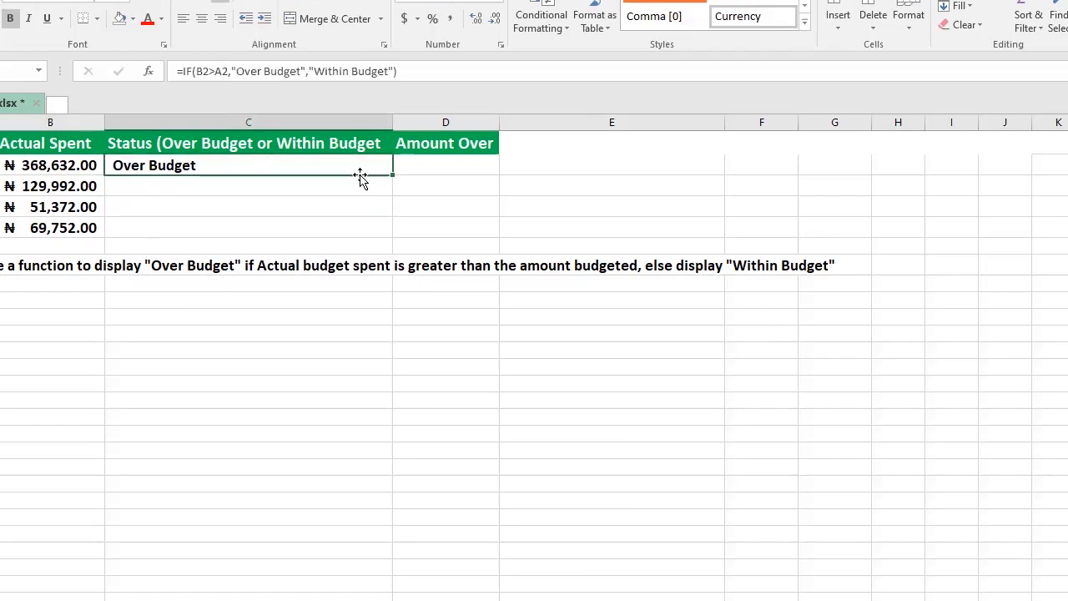
pyautogui.doubleClick(392, 175)
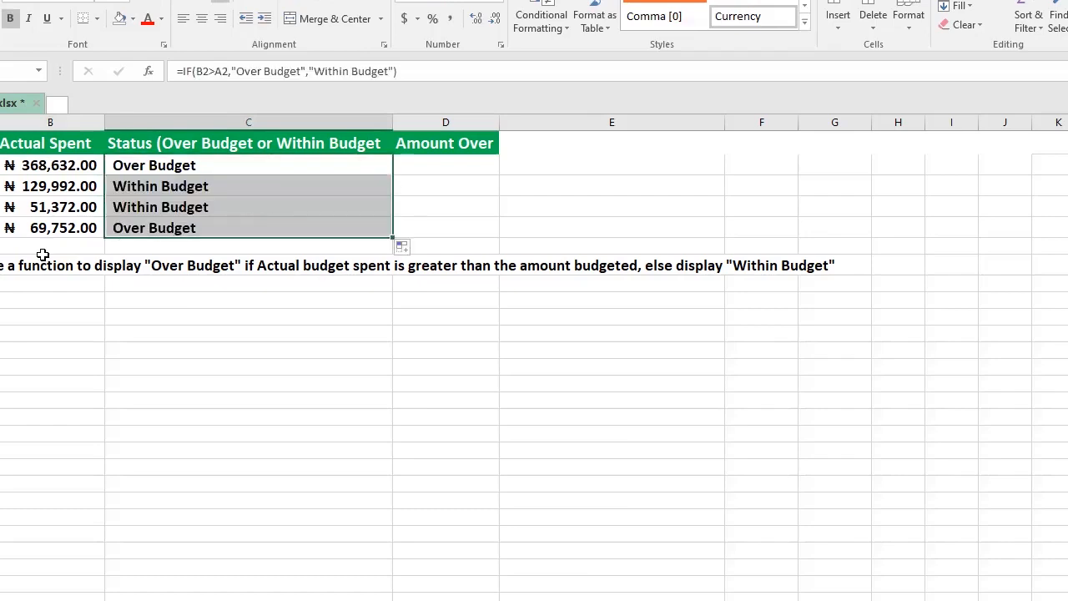
pyautogui.click(59, 187)
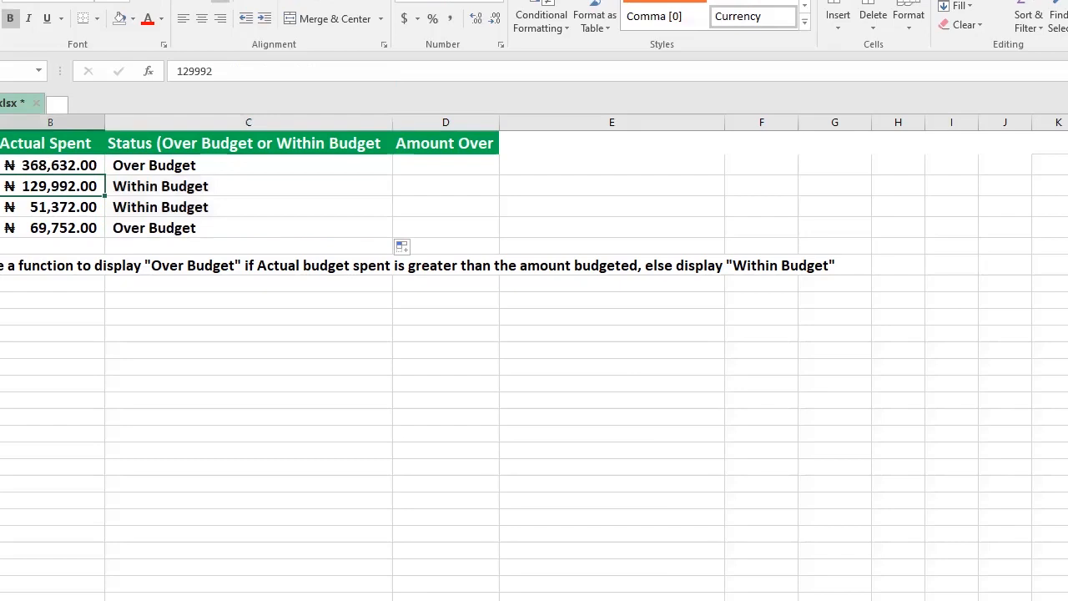
pyautogui.click(186, 185)
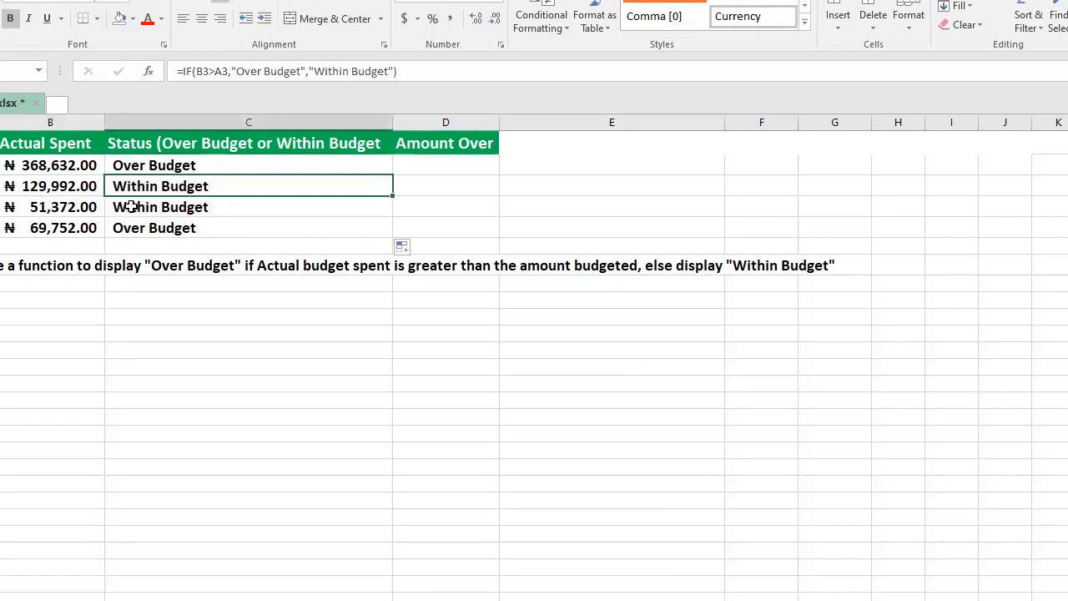
pyautogui.press('Down')
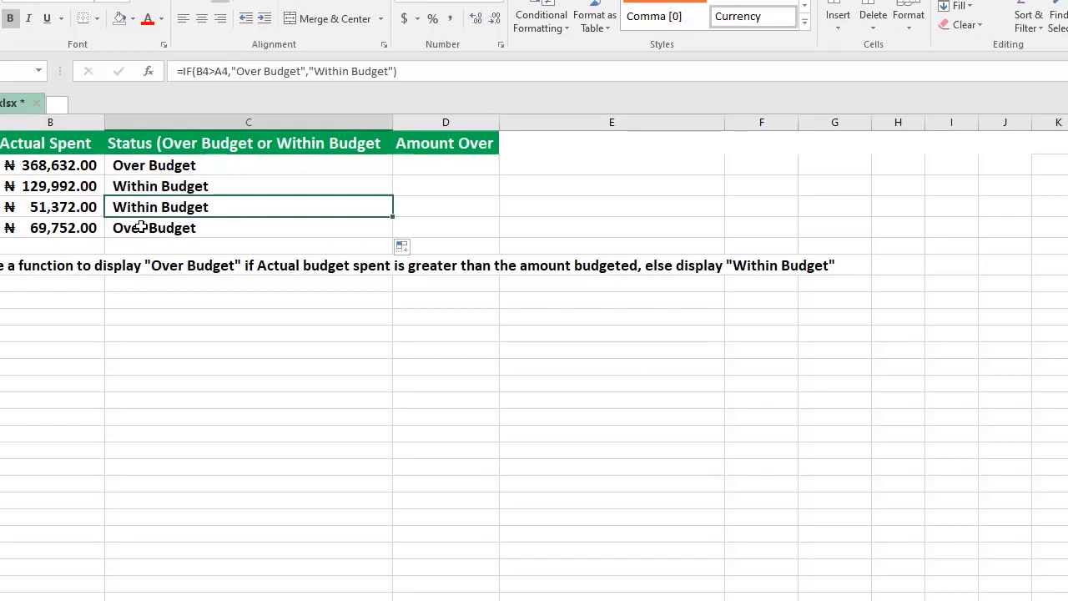
pyautogui.click(140, 227)
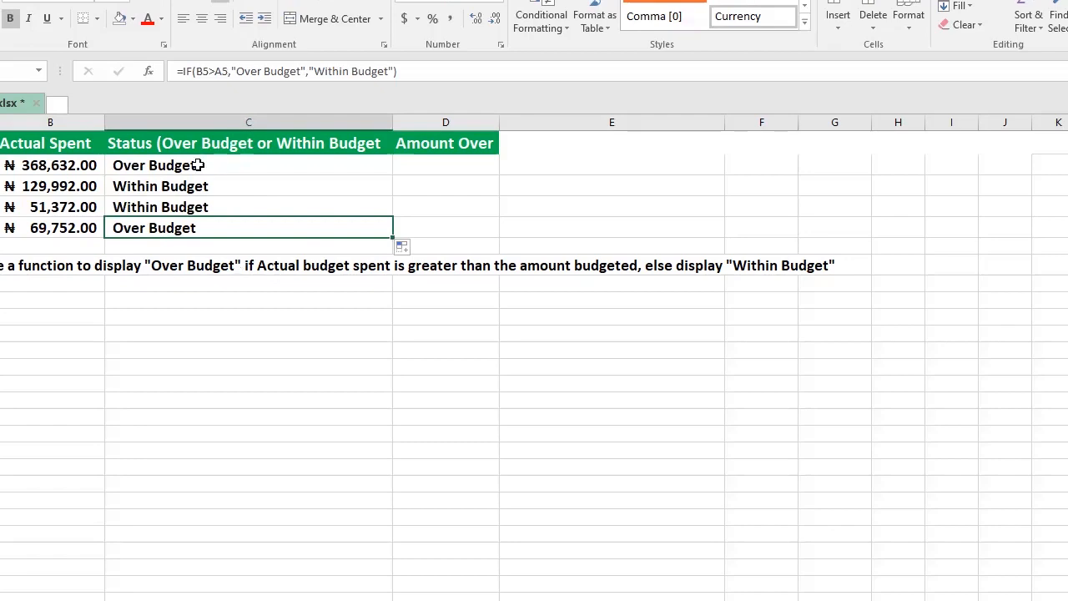
pyautogui.click(179, 167)
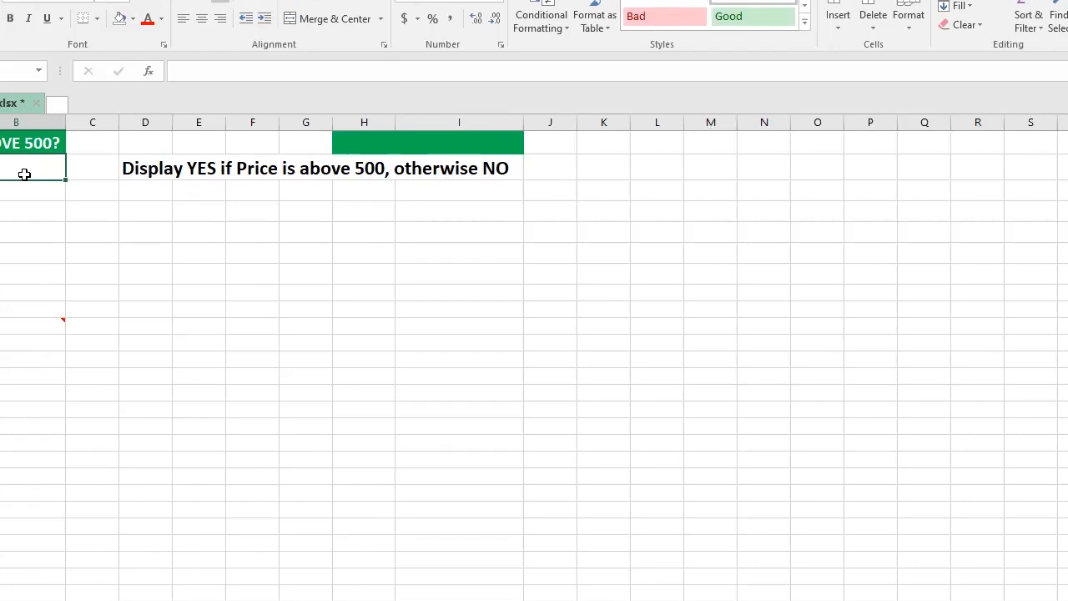
# Step: On the price sheet, start an IF formula in B2 testing whether the price in A2 is above 500
pyautogui.write('=')
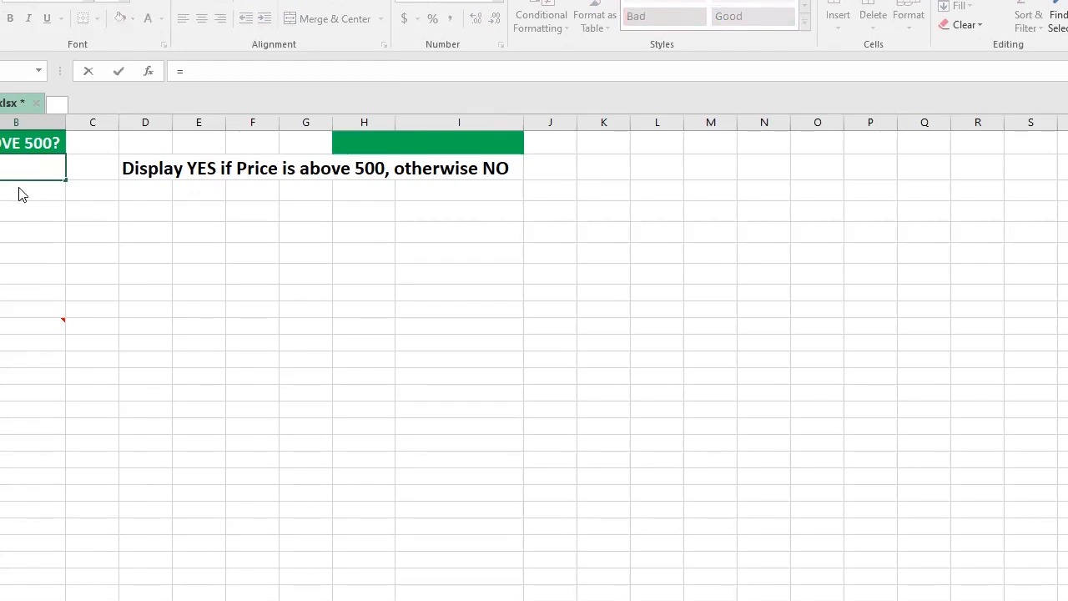
pyautogui.write('IF(')
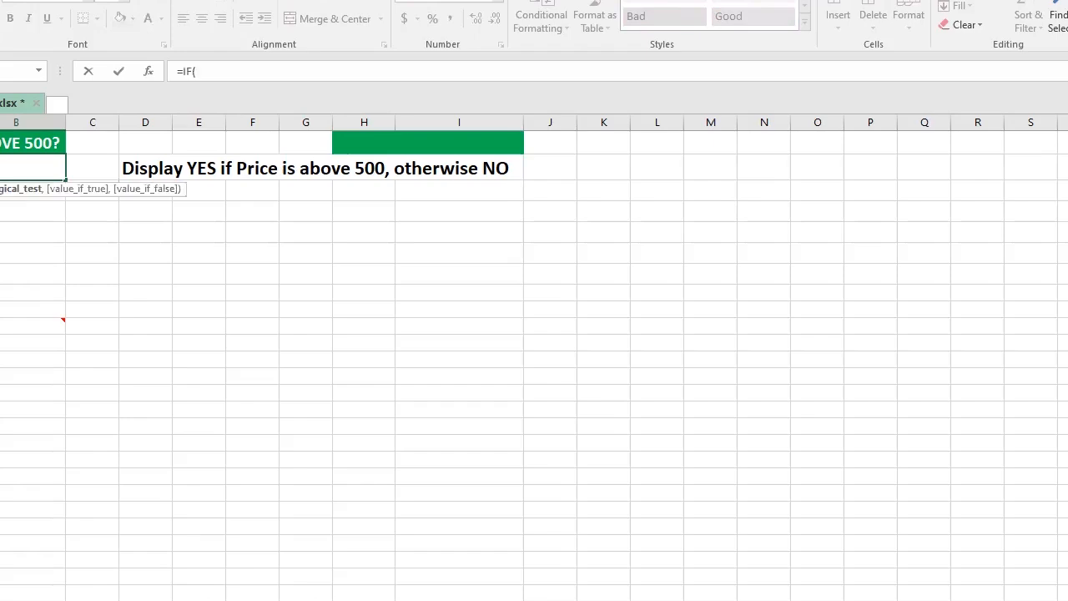
pyautogui.write('A2>500')
pyautogui.write(',')
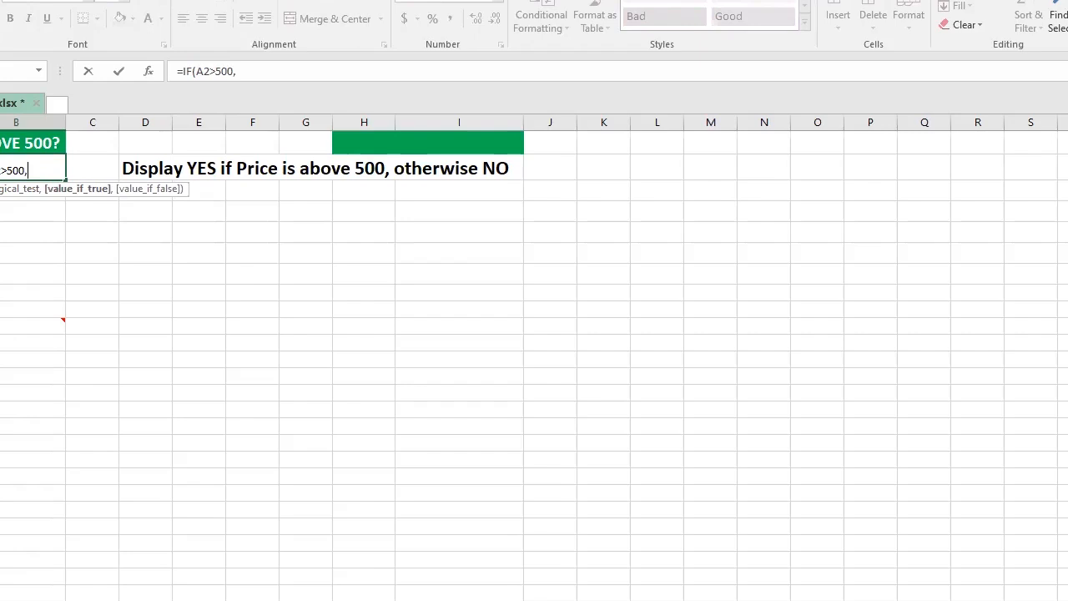
pyautogui.write('"YES",')
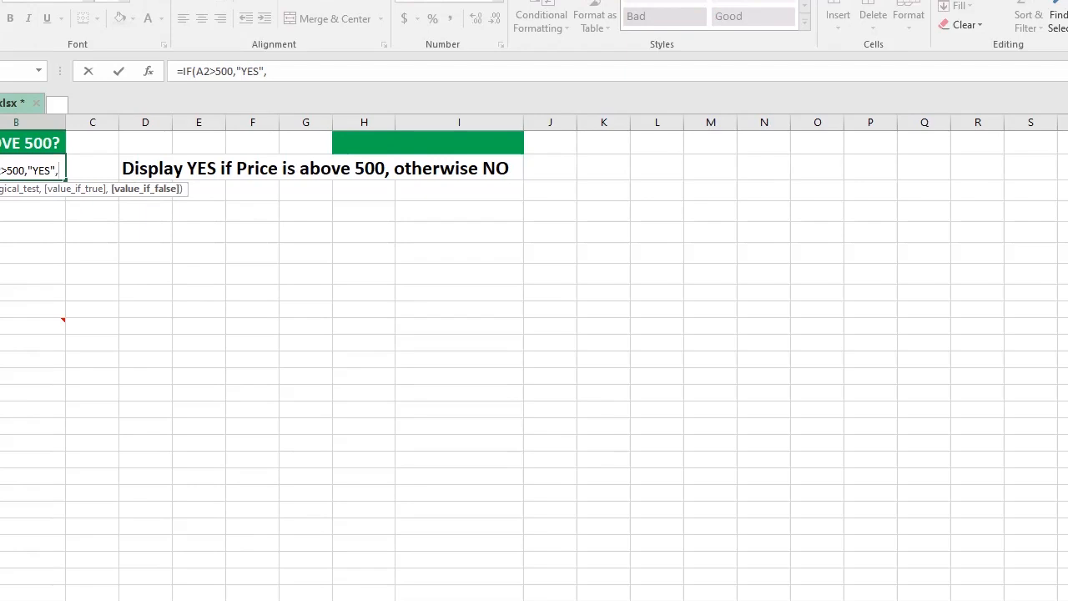
# Step: Finish the IF formula with "YES" when true and "NO" when false, and enter it
pyautogui.write('"NO"')
pyautogui.press('Return')
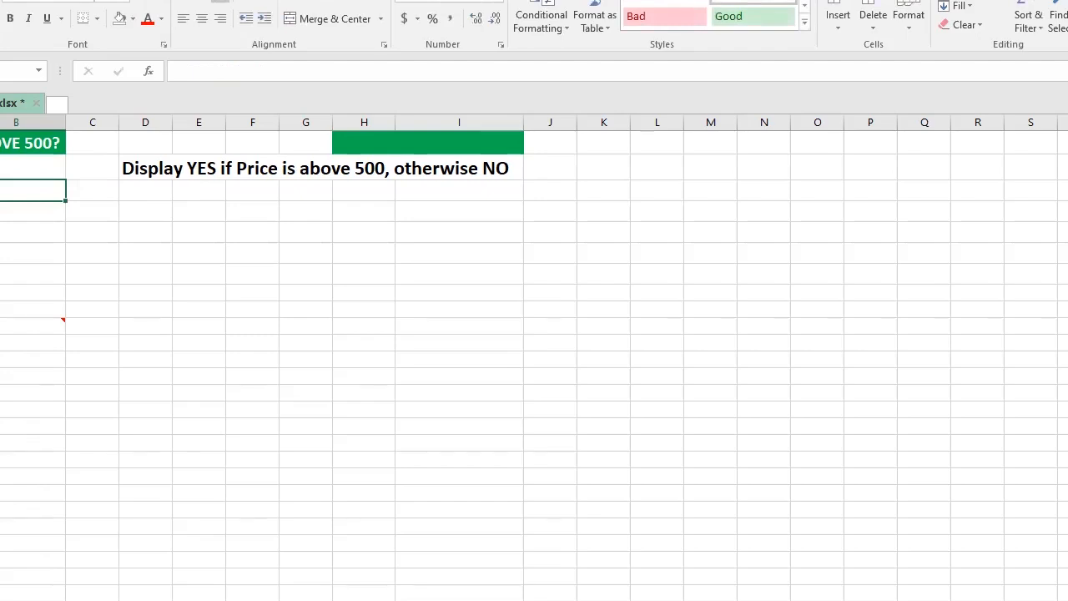
# Step: Fill the B2 YES/NO formula down through B6
pyautogui.press('Up')
pyautogui.press('Left')
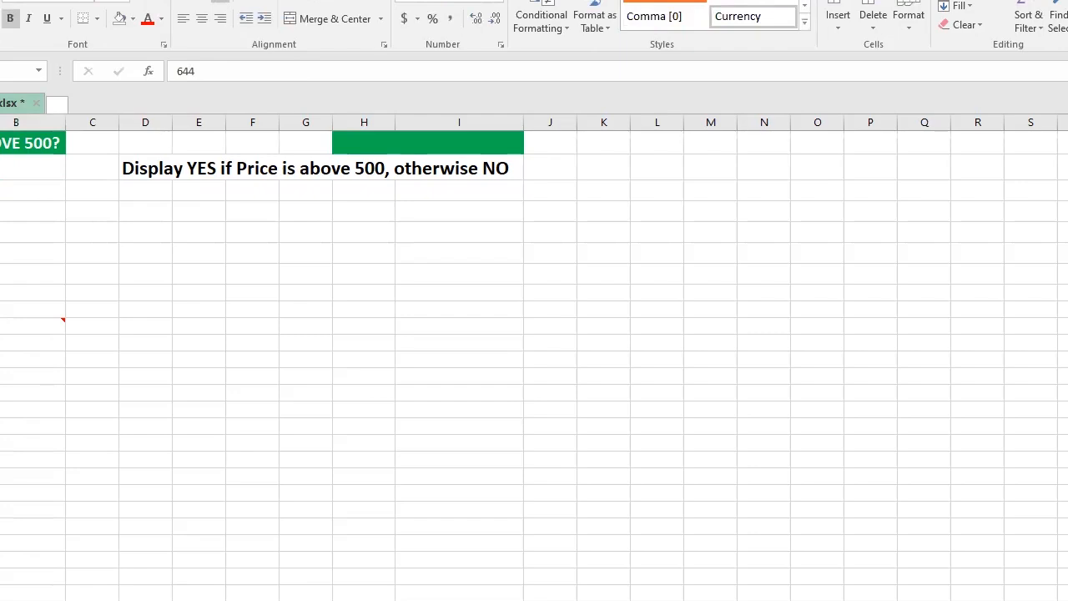
pyautogui.press('Right')
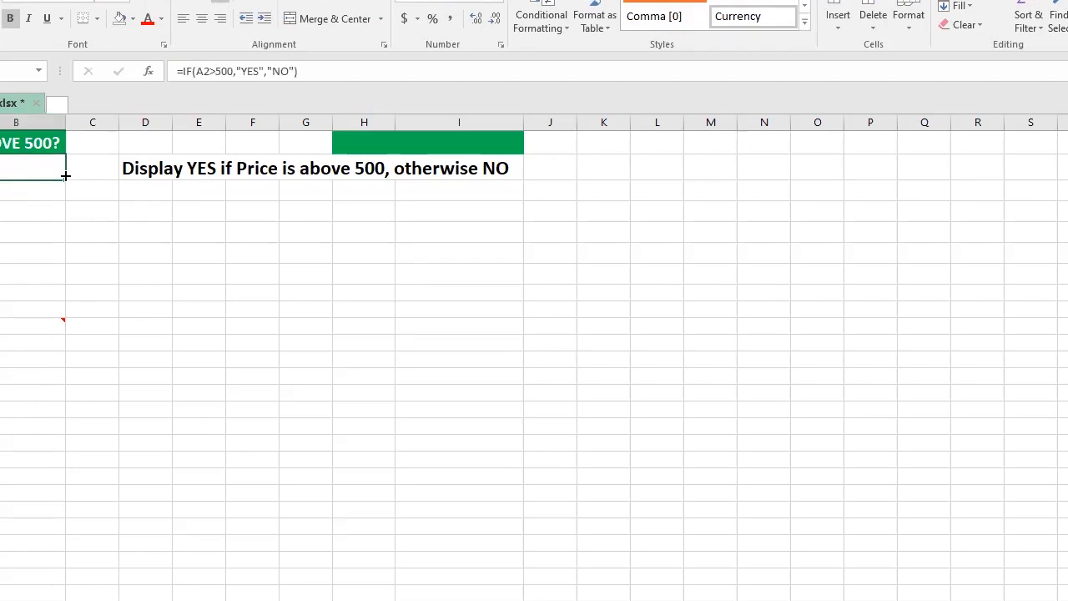
pyautogui.moveTo(65, 176); pyautogui.dragTo(57, 266)
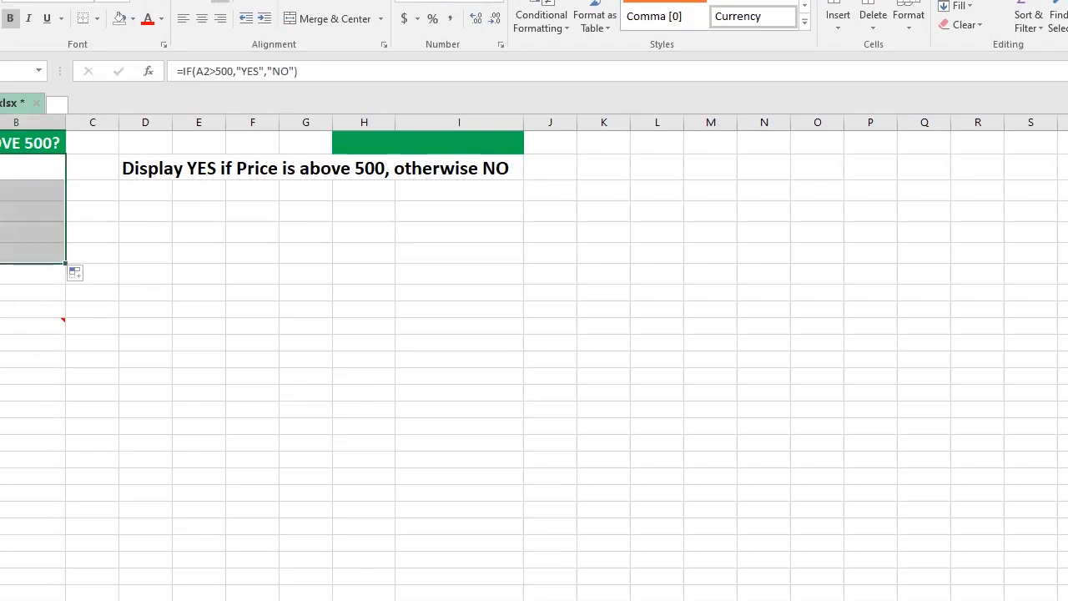
# Step: Review the prices in column A against the results and set the price in A6 to 911
pyautogui.click(0, 167)
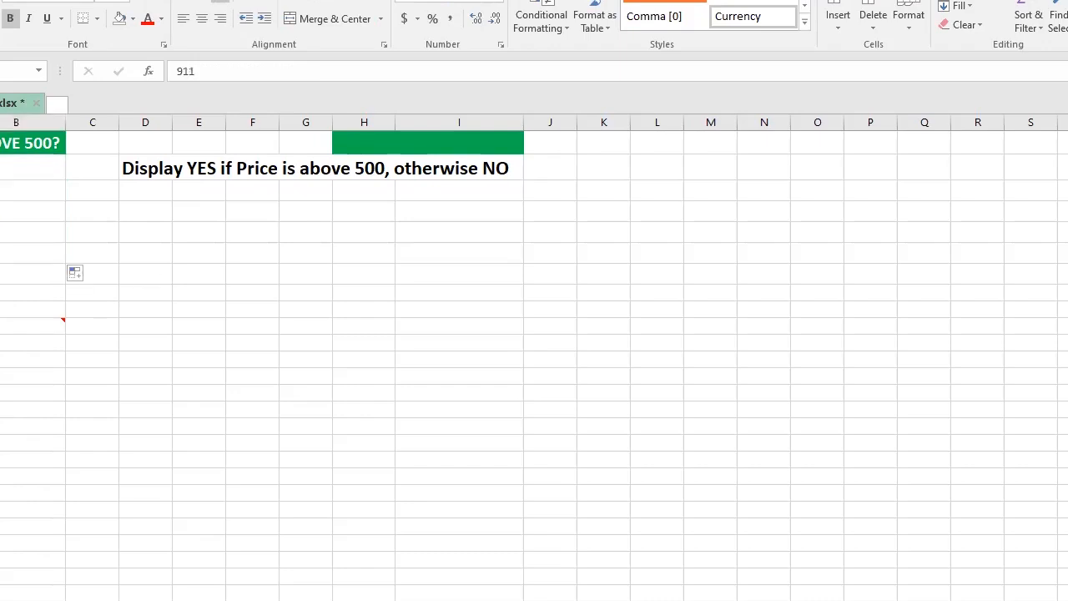
pyautogui.click(16, 190)
pyautogui.click(2, 215)
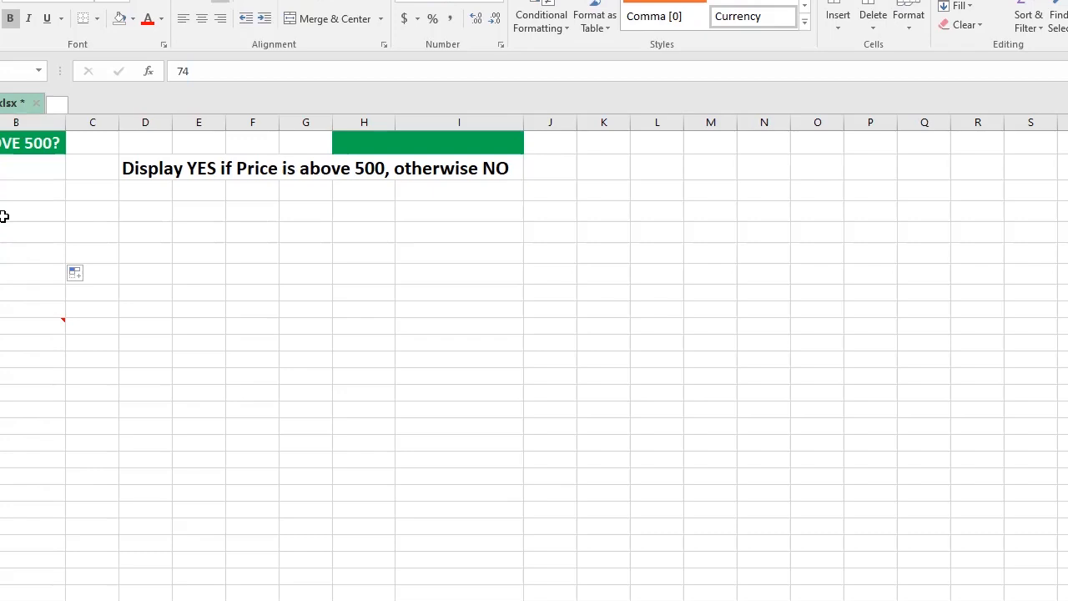
pyautogui.click(9, 236)
pyautogui.click(9, 244)
pyautogui.click(3, 253)
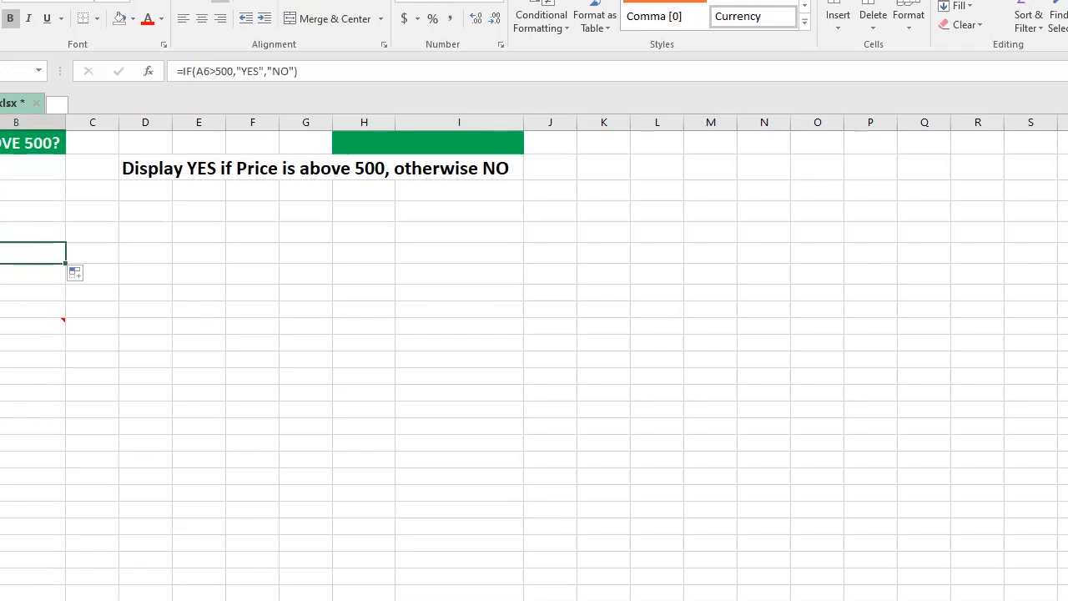
pyautogui.press('Left')
pyautogui.write('911')
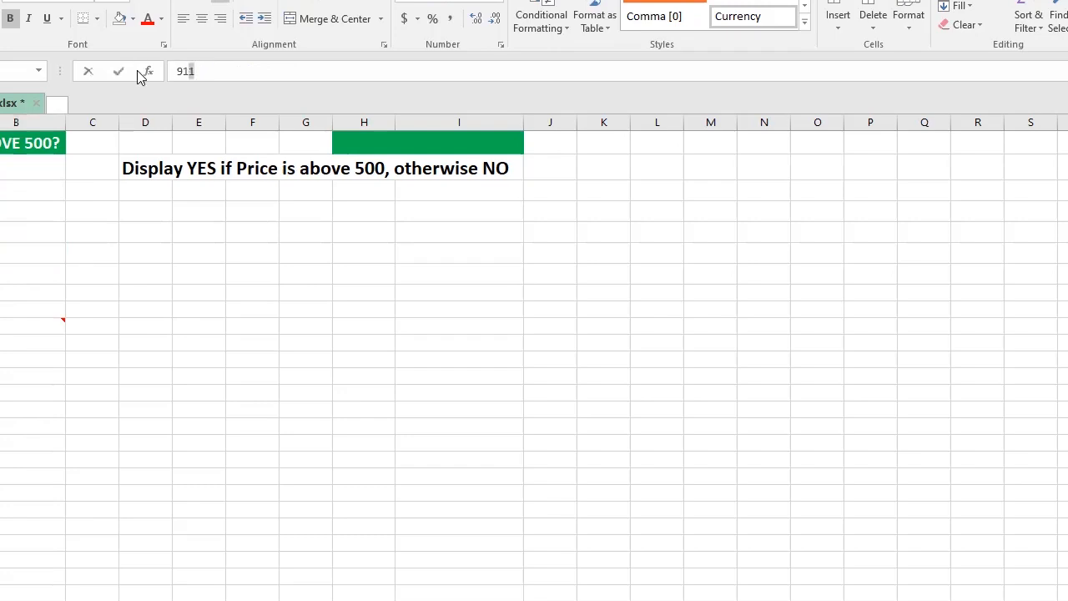
pyautogui.hotkey('shift', 'Home')
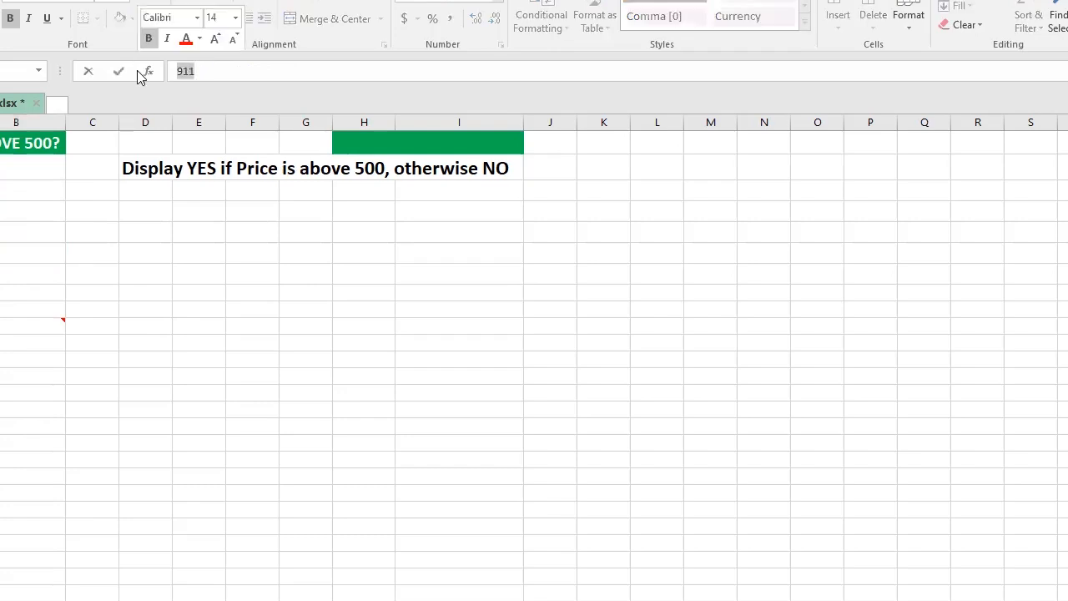
pyautogui.press('Return')
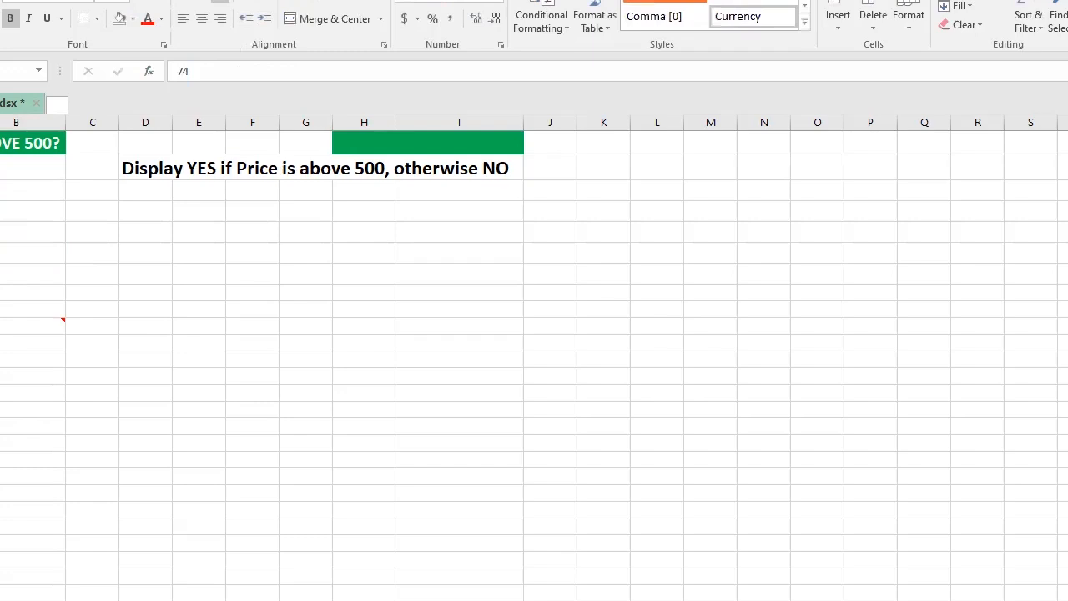
pyautogui.press('Down')
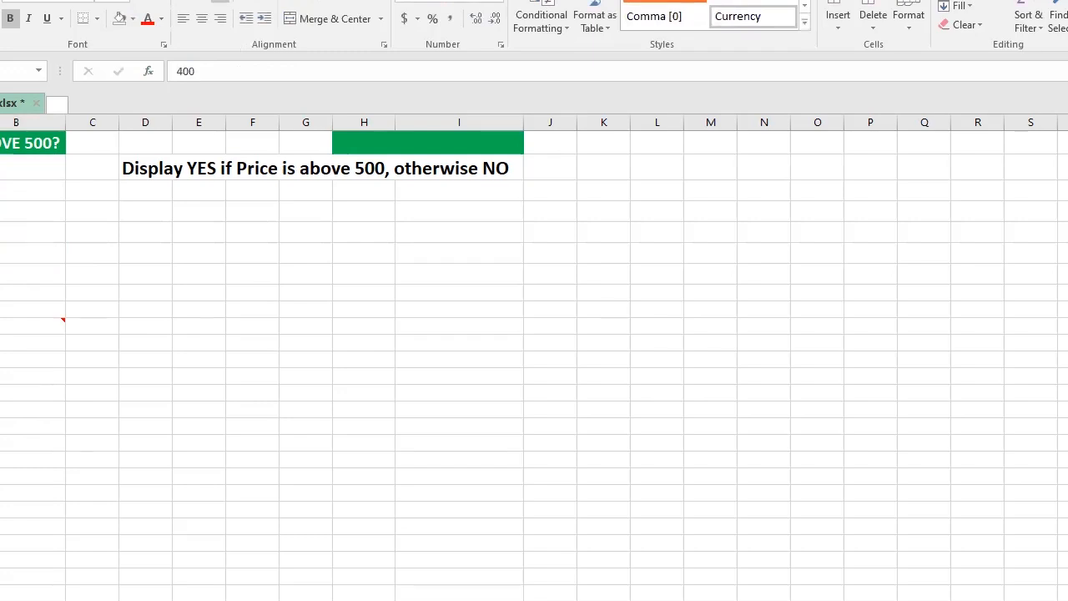